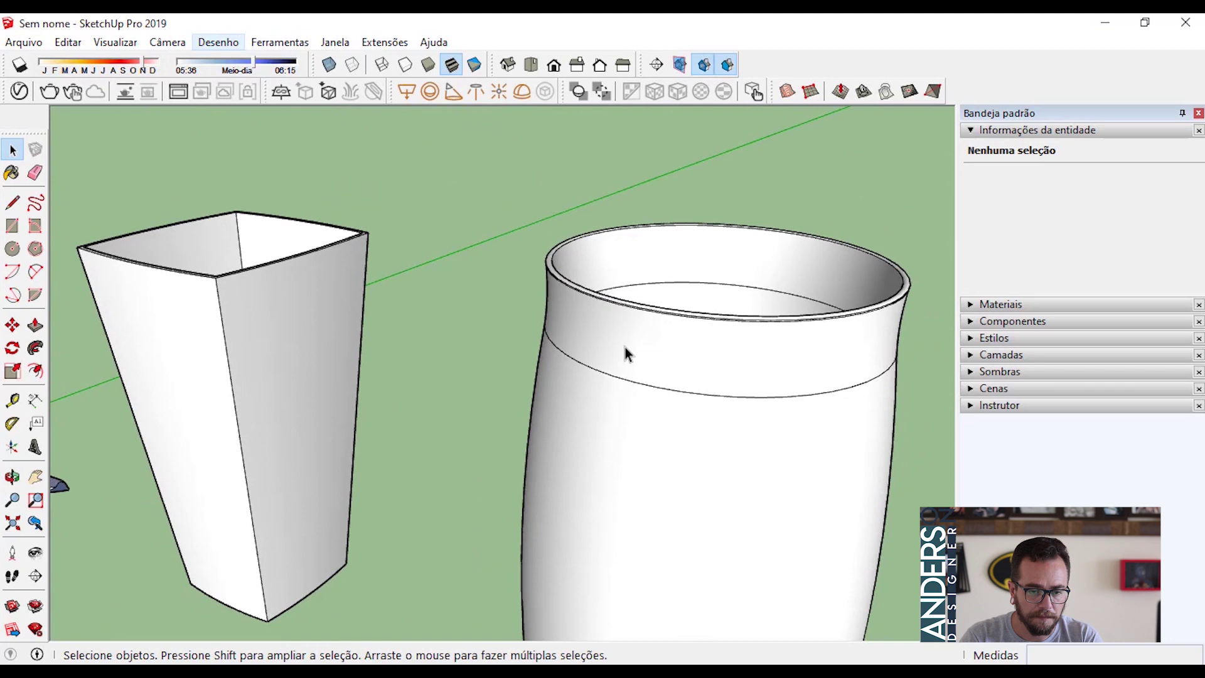
- Examine the round vase's rim up close and both finished vases beside the human figure
triple_click(643, 323)
scroll(527, 244, "up", 4)
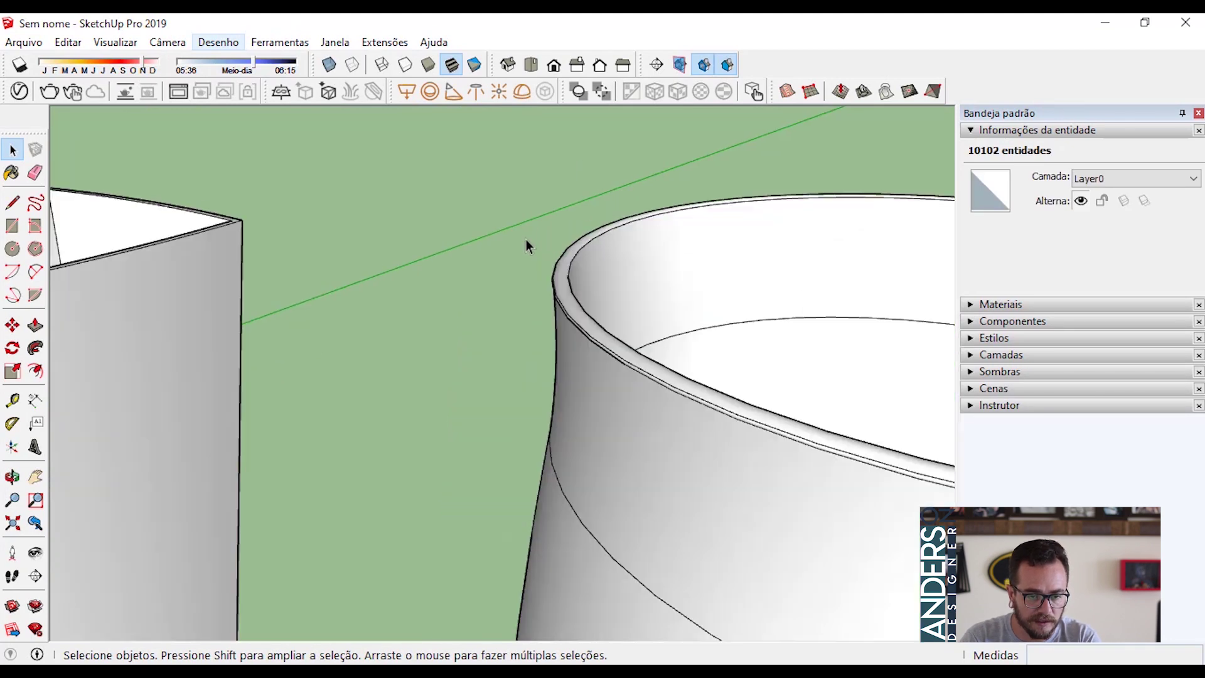
scroll(526, 246, "up", 2)
left_click(646, 382)
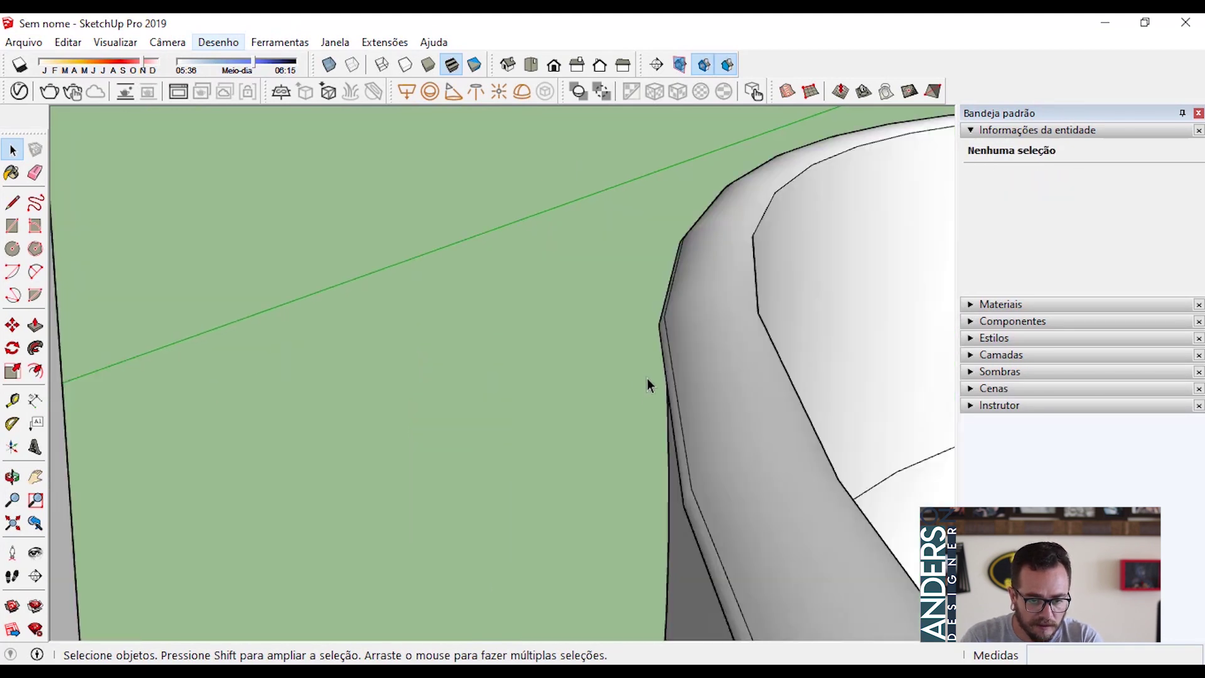
mouse_move(646, 383)
middle_mouse_down()
mouse_move(640, 256)
mouse_move(602, 390)
mouse_move(630, 310)
middle_mouse_up()
scroll(603, 390, "down", 2)
scroll(602, 389, "down", 3)
scroll(593, 366, "up", 3)
scroll(593, 366, "down", 5)
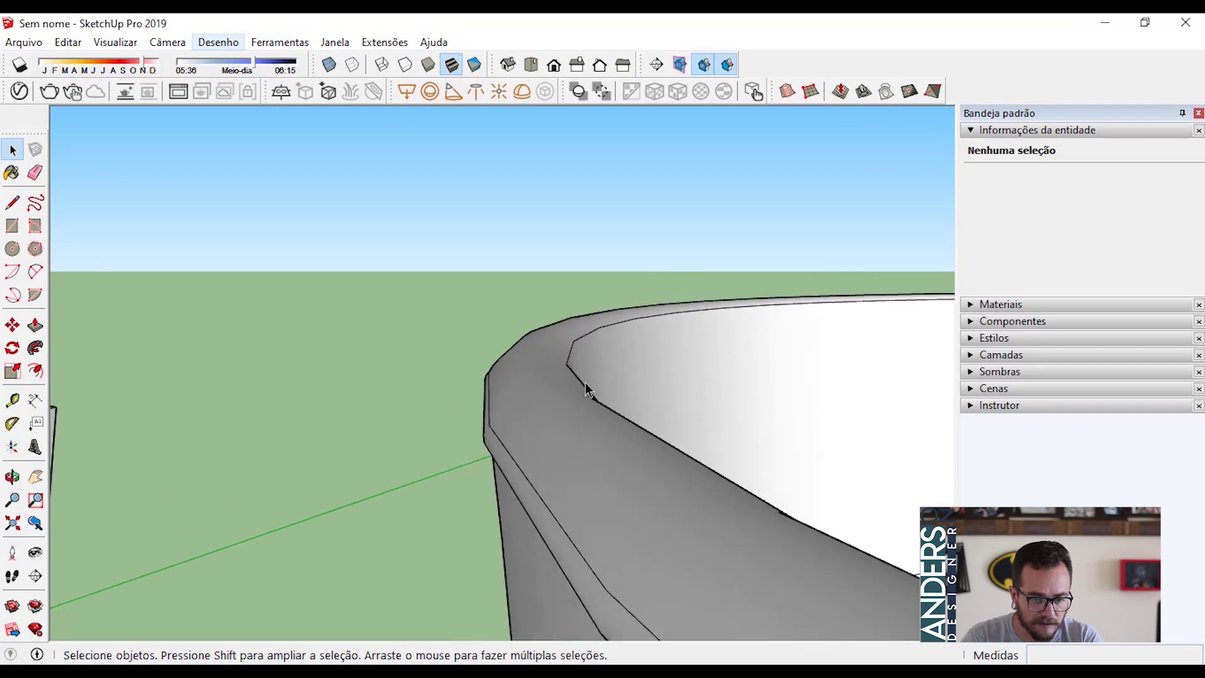
scroll(586, 389, "down", 6)
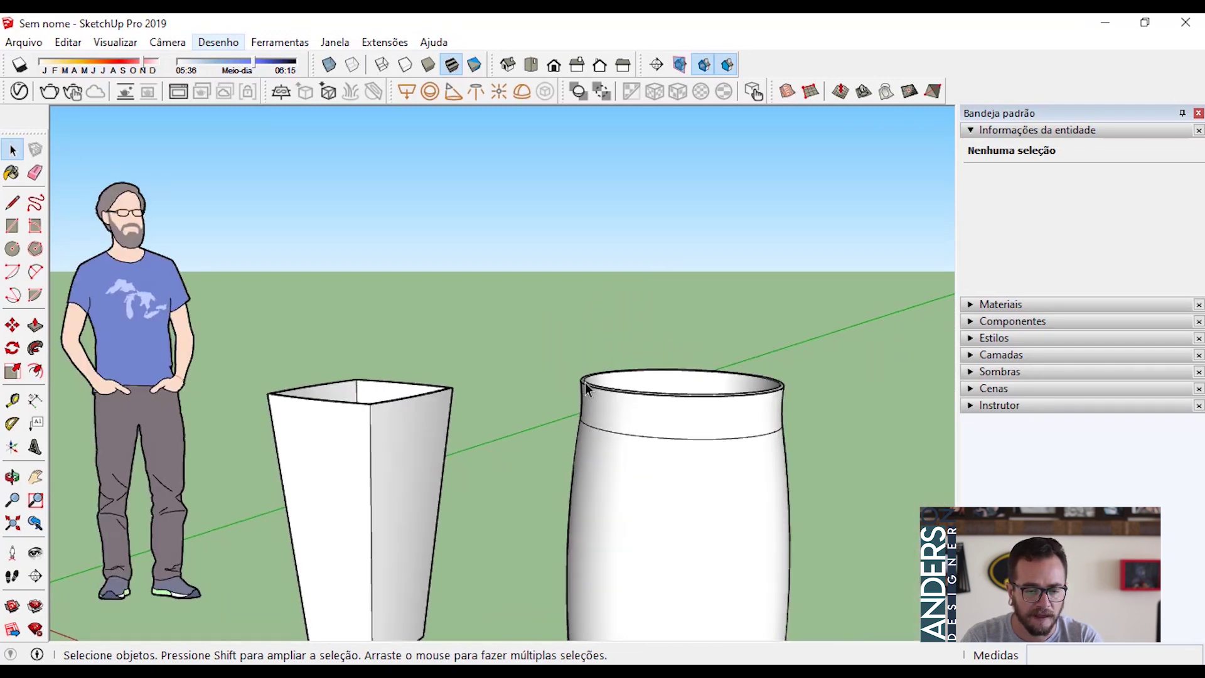
middle_click_drag(596, 452, 640, 386)
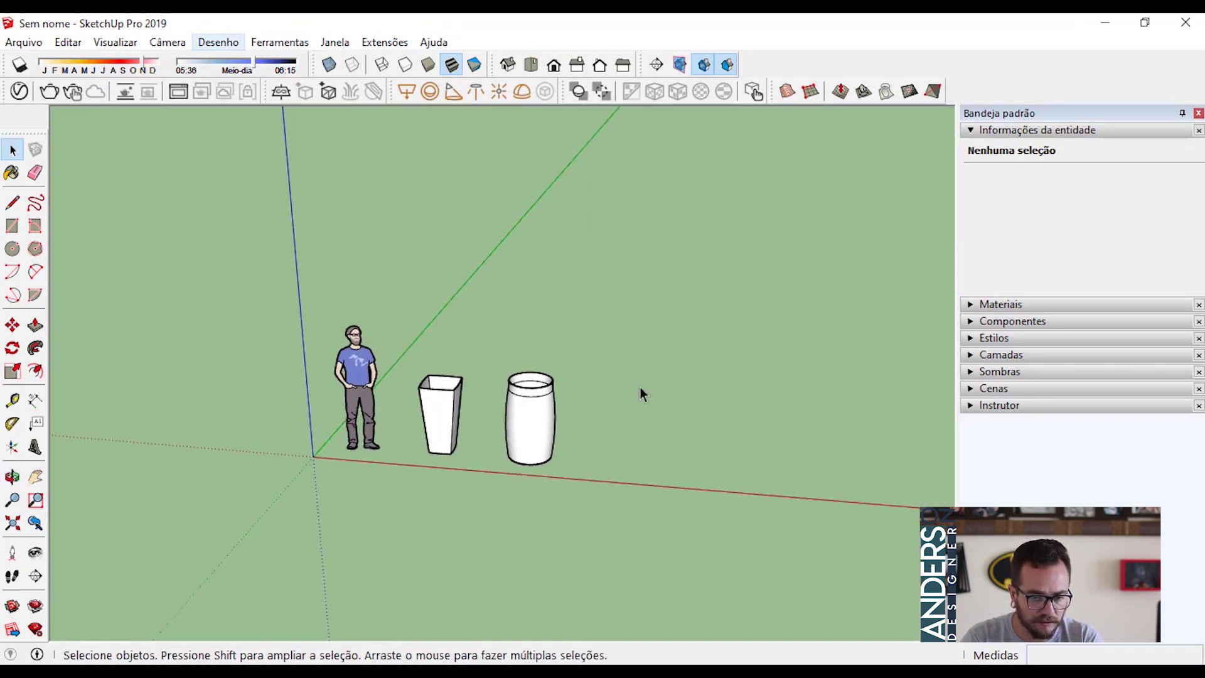
- Check the measurement units in the model information settings
scroll(638, 382, "up", 4)
left_click(347, 42)
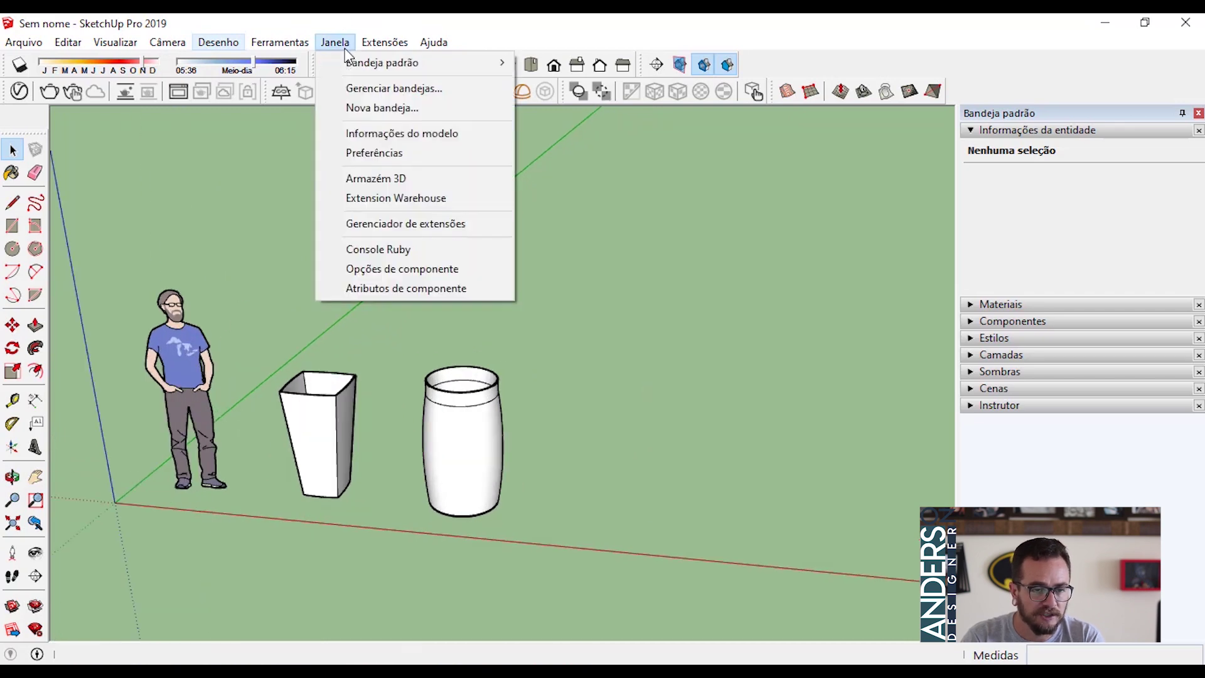
left_click(389, 130)
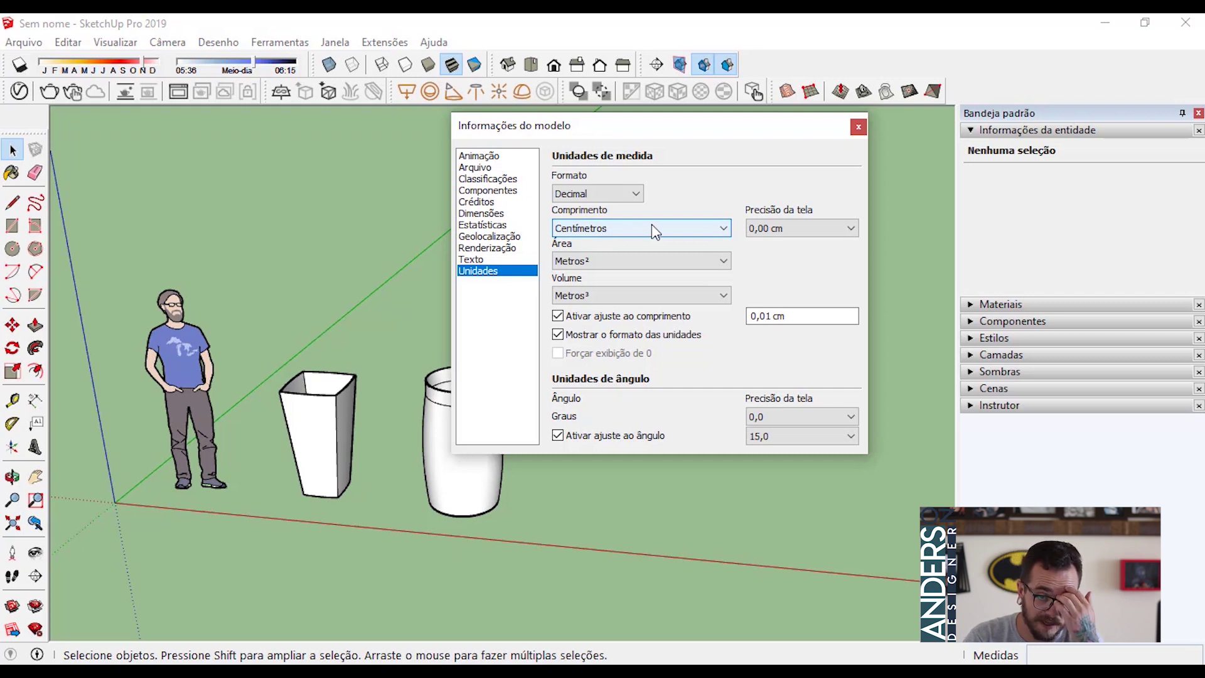
left_click(858, 127)
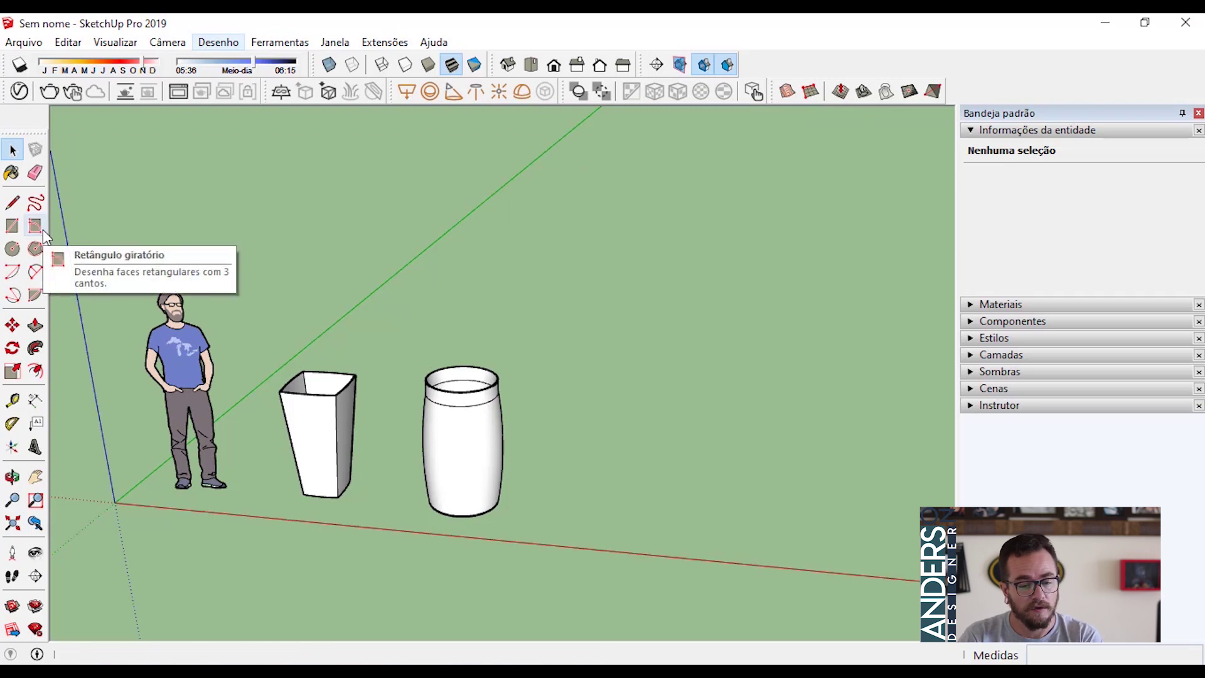
- Draw a rectangle on the ground beside the round vase, entering 30 cm as its first dimension
key("r")
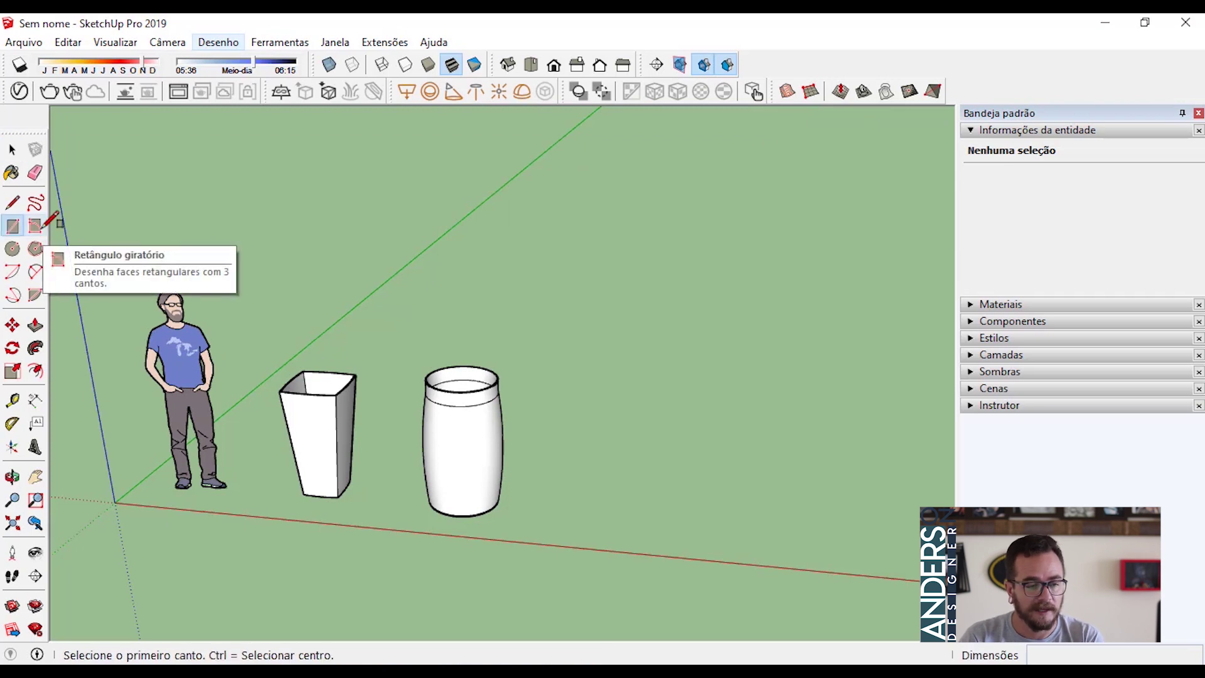
left_click(575, 520)
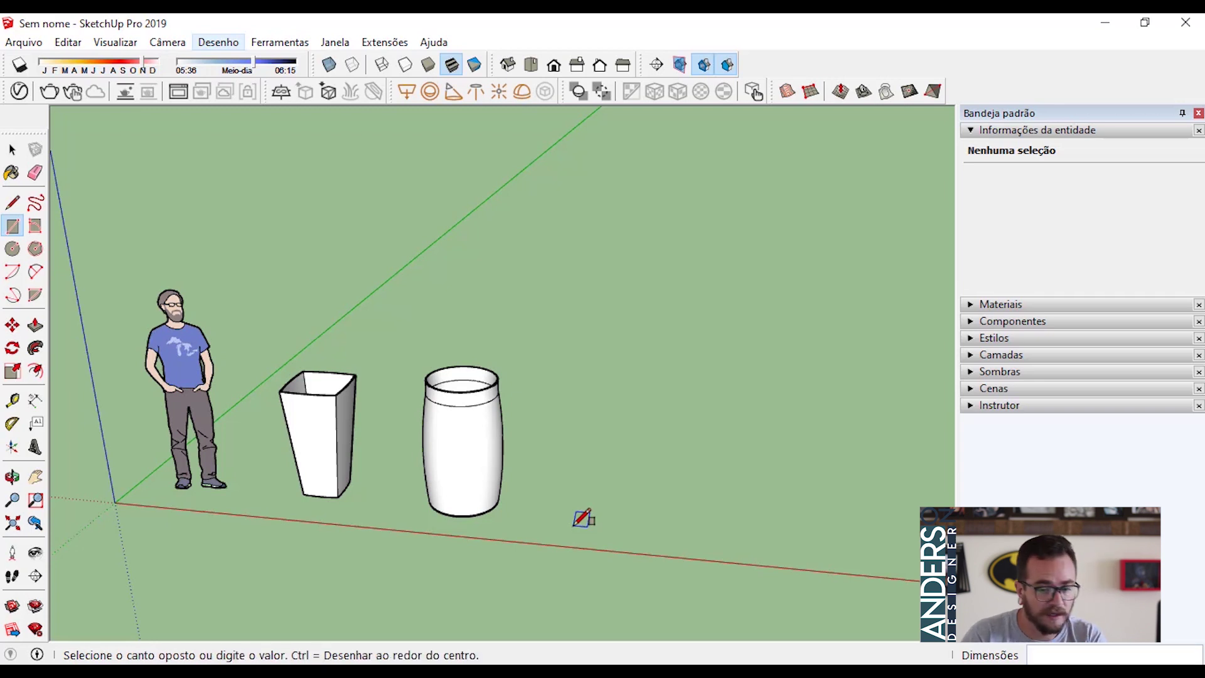
scroll(657, 487, "up", 1)
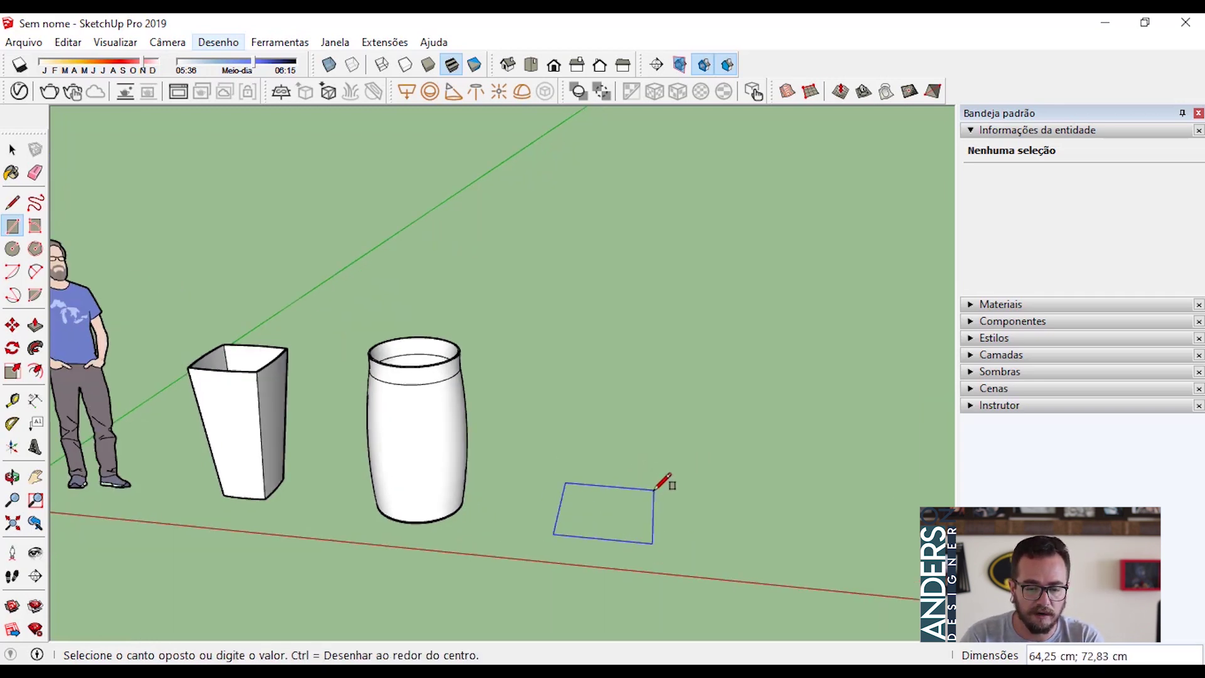
scroll(657, 488, "up", 1)
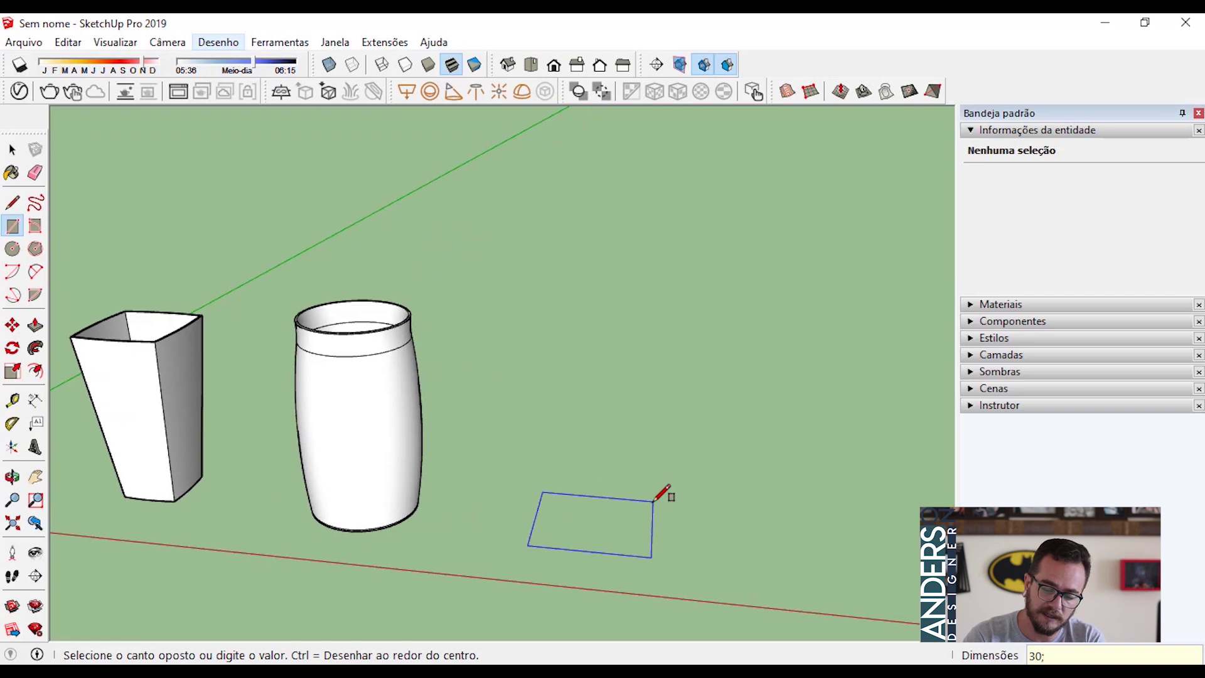
left_click(655, 499)
key("space")
scroll(613, 540, "up", 5)
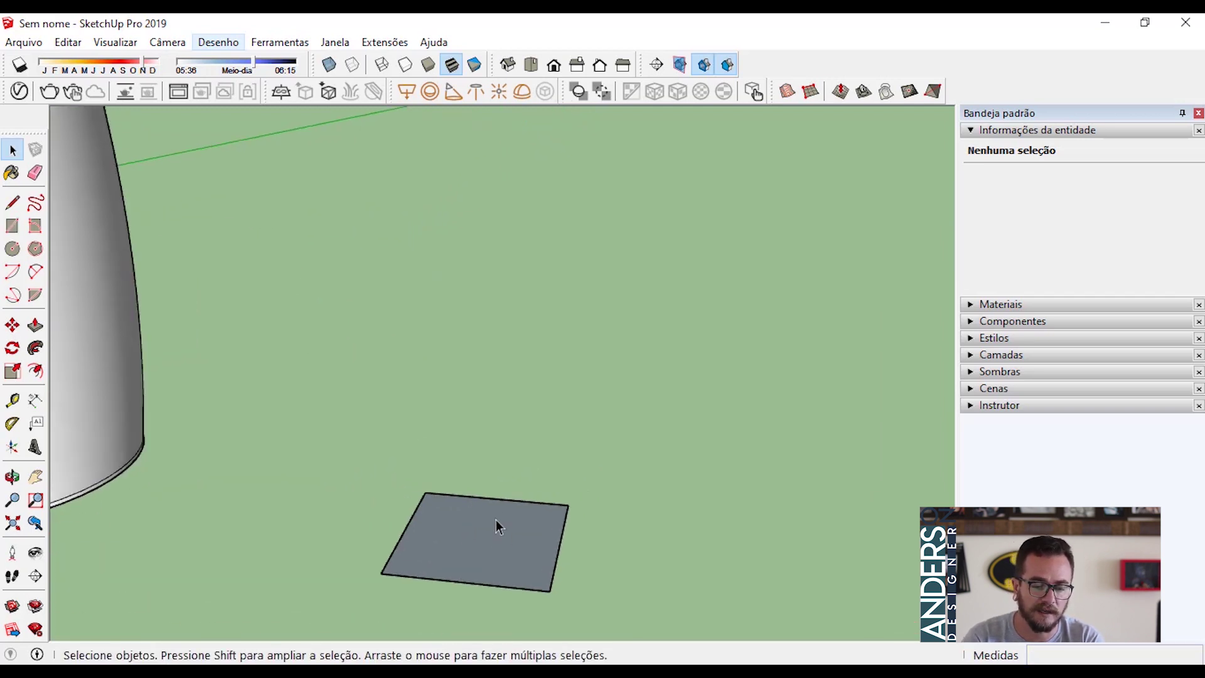
- Examine the square vase's curved rim from above and compare its outline with the new rectangle
middle_click_drag(556, 463, 680, 457)
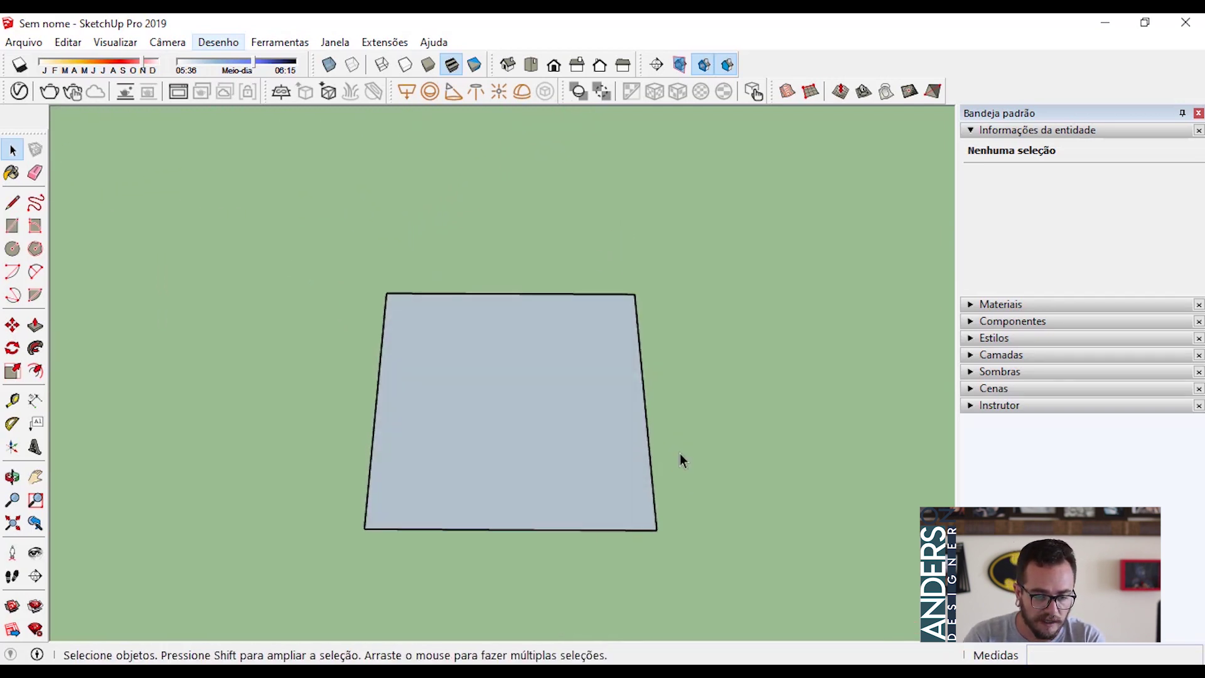
scroll(680, 457, "down", 2)
scroll(680, 453, "down", 4)
scroll(201, 332, "up", 5)
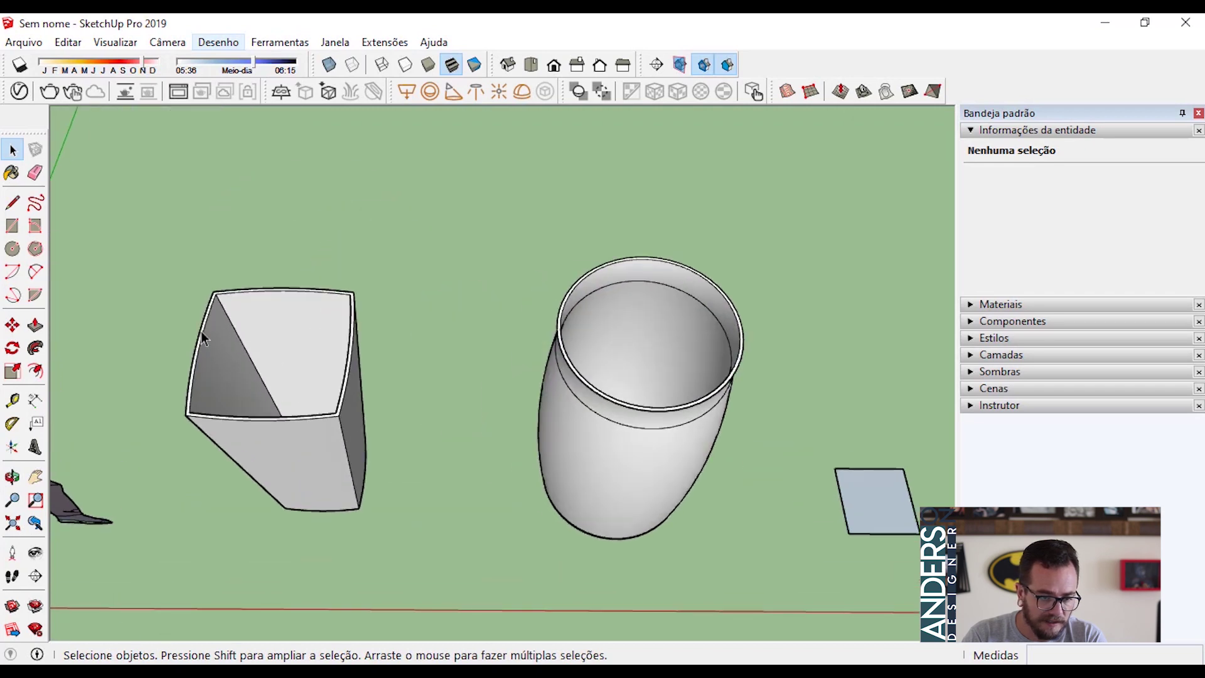
scroll(225, 413, "up", 3)
middle_click_drag(403, 519, 467, 480)
scroll(484, 356, "down", 8)
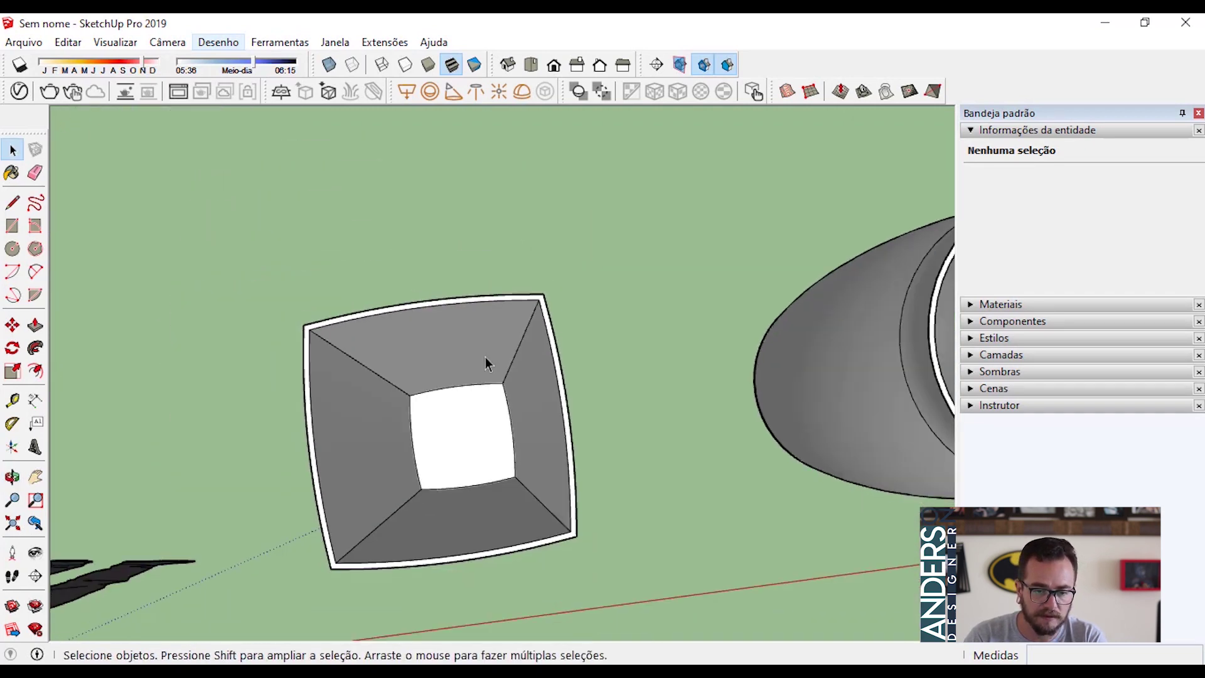
middle_click_drag(788, 408, 475, 407)
scroll(496, 393, "up", 5)
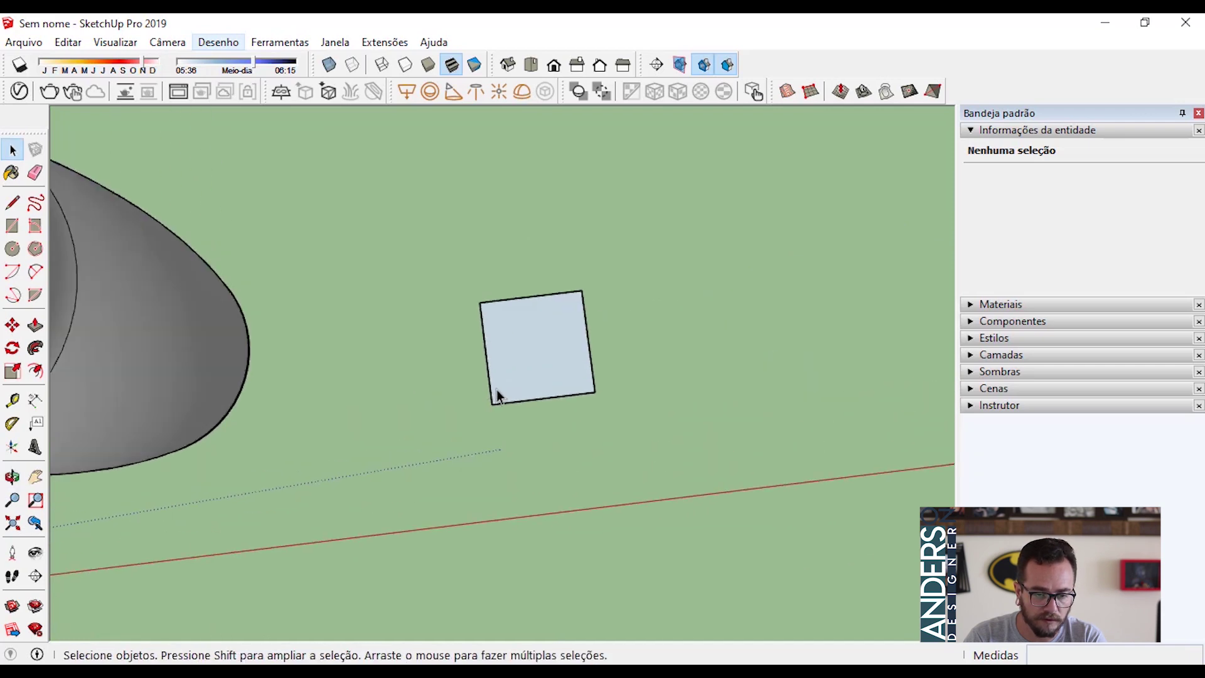
middle_click_drag(659, 433, 488, 251)
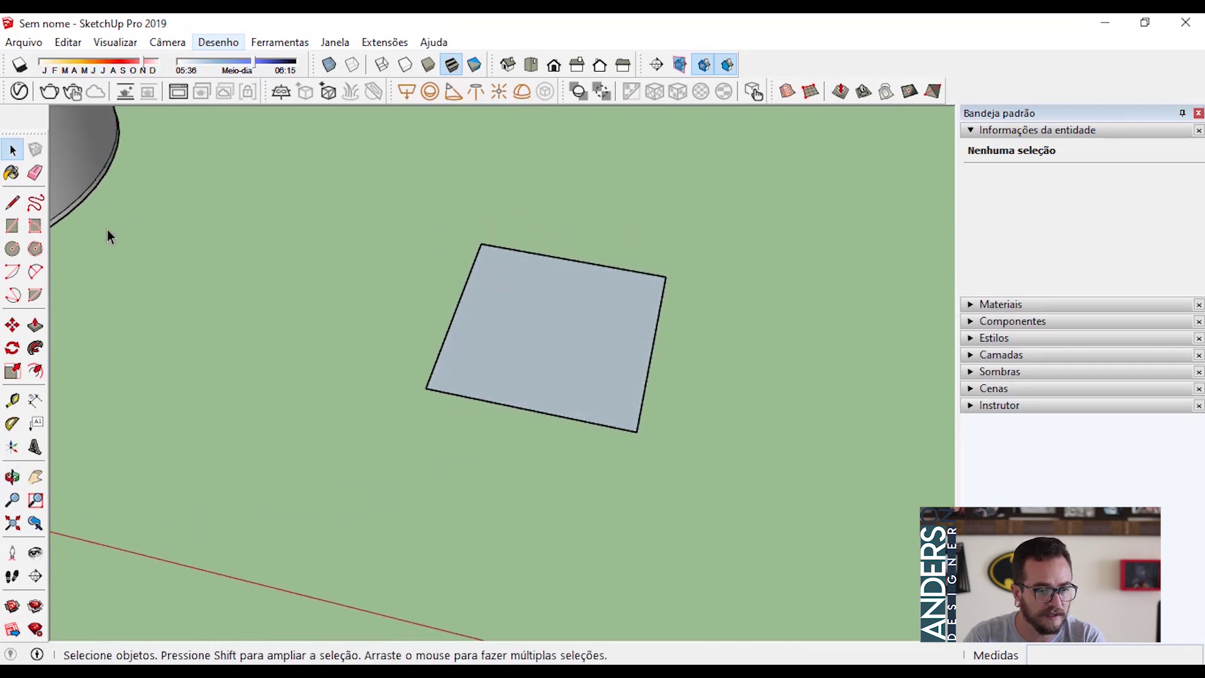
- Try a two-point arc bulging about 6.3 cm outward from the rectangle's front edge, and undo it
left_click(38, 272)
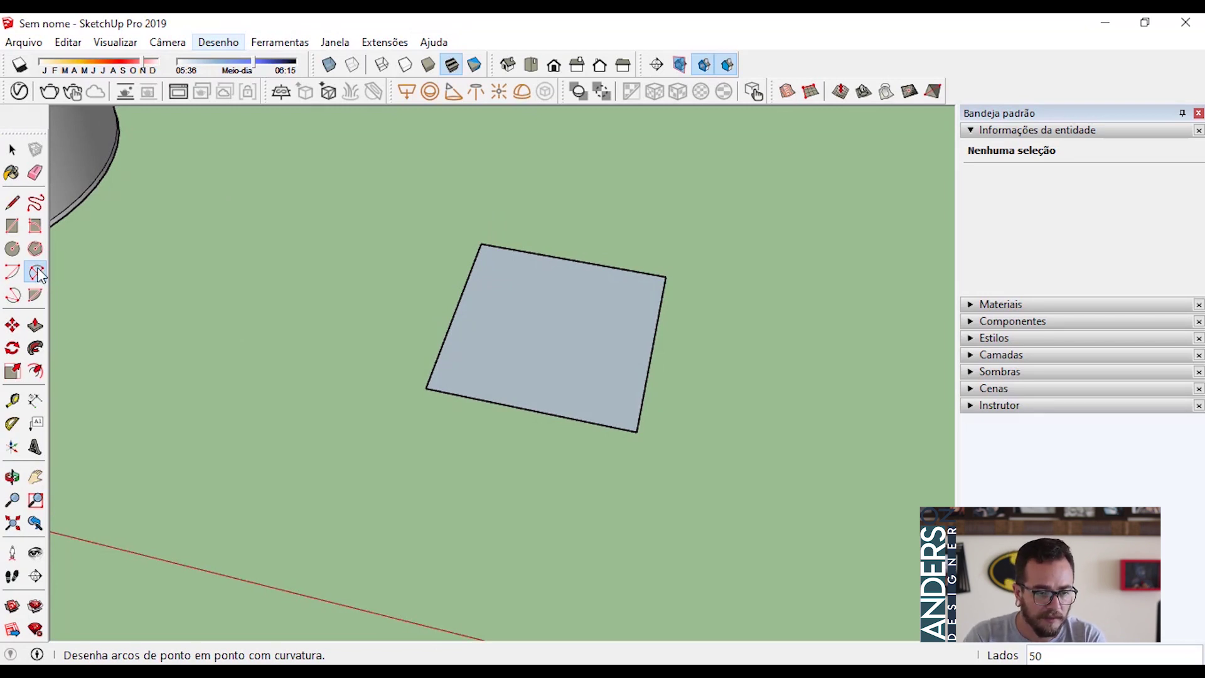
scroll(425, 387, "up", 2)
middle_click_drag(355, 349, 512, 424)
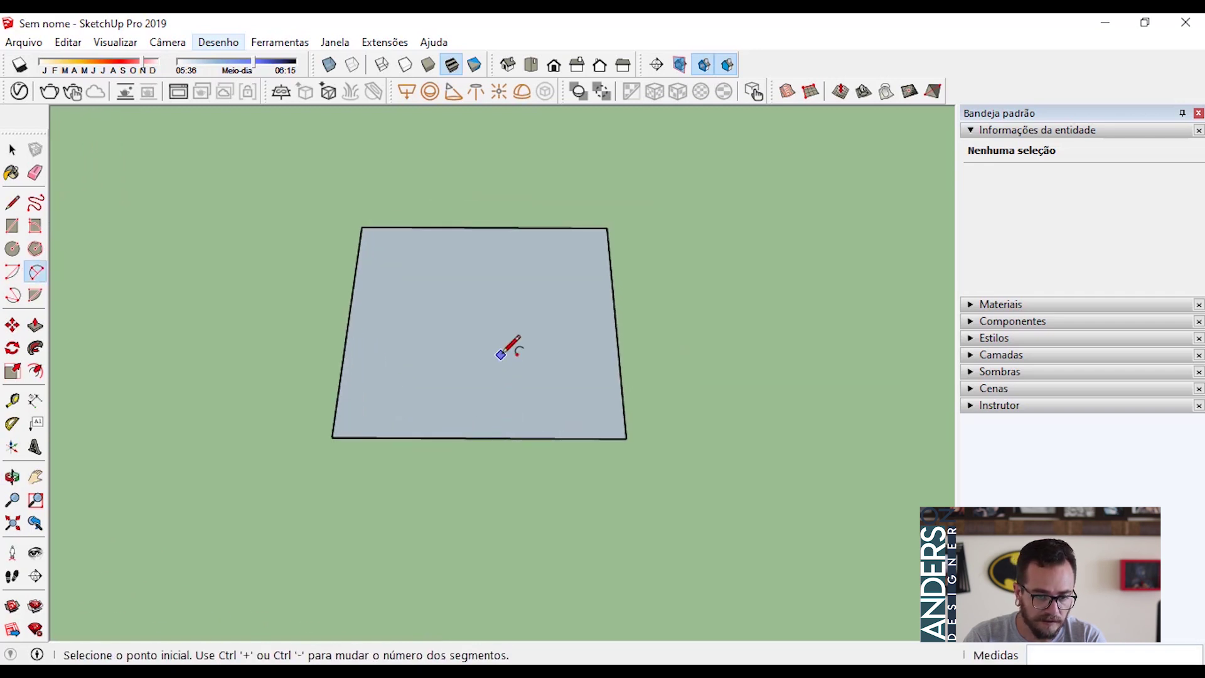
left_click(332, 437)
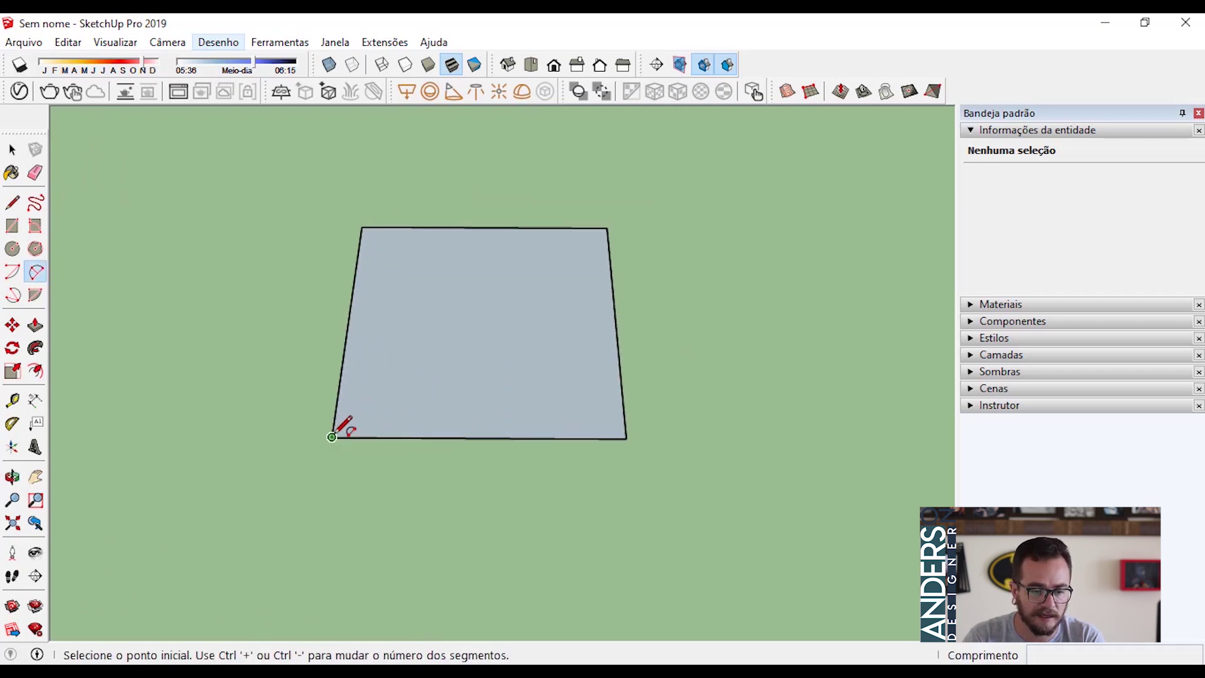
left_click(626, 438)
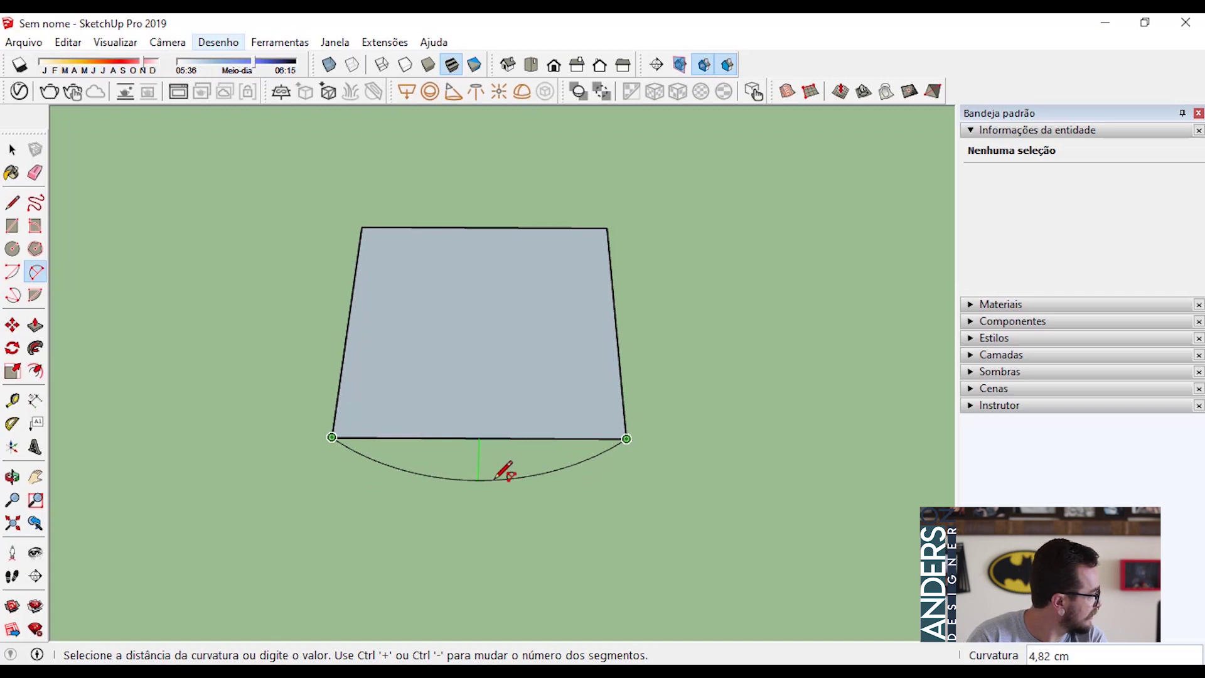
middle_click_drag(505, 472, 425, 374)
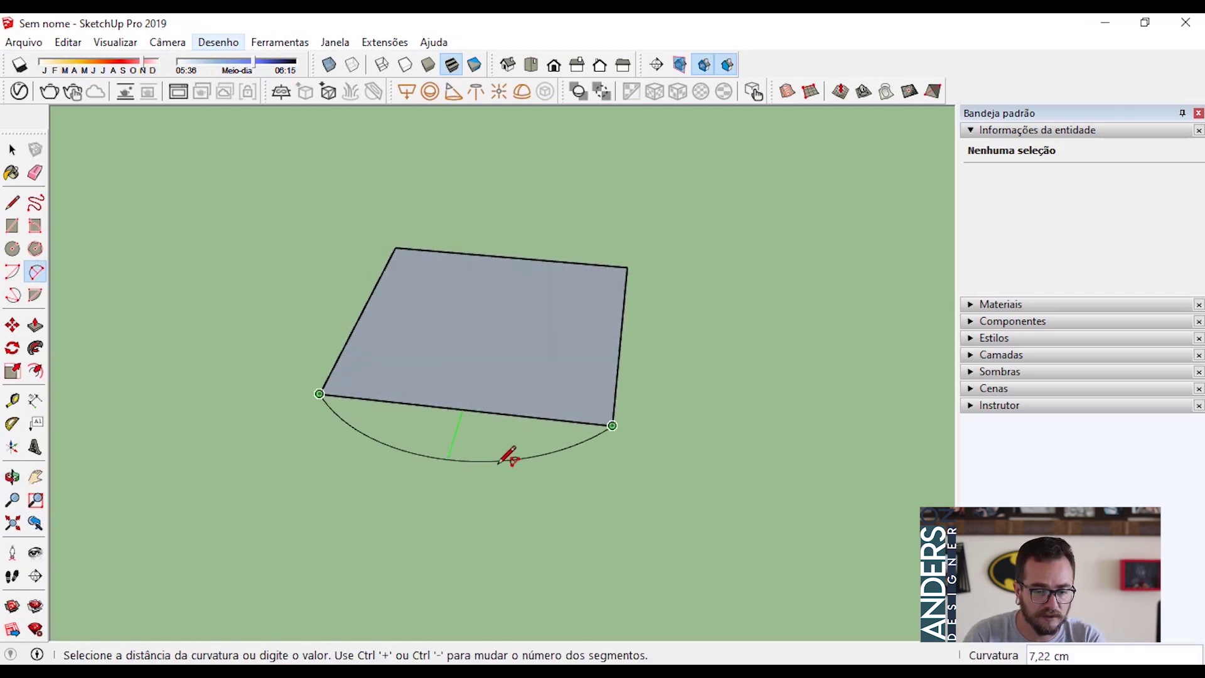
left_click(485, 455)
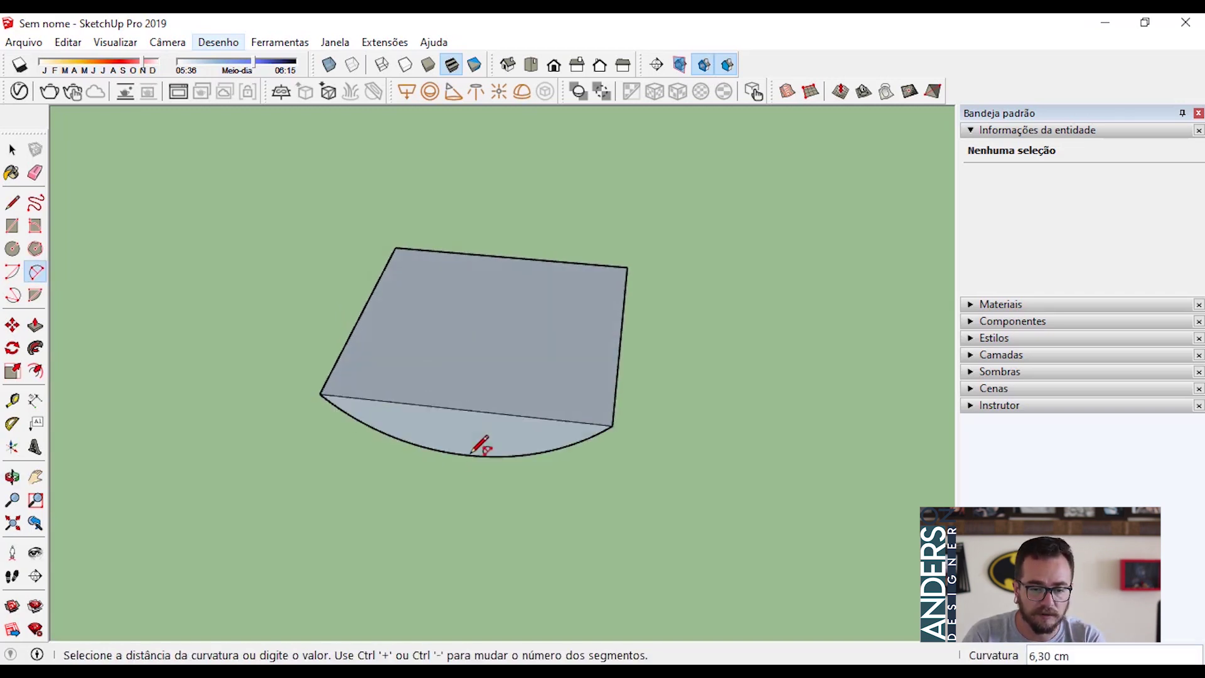
middle_click_drag(484, 455, 416, 450)
key("ctrl+z")
- Try to draw a two-point arc with a 1,5 cm bulge between the rectangle's two front corners
left_click(325, 371)
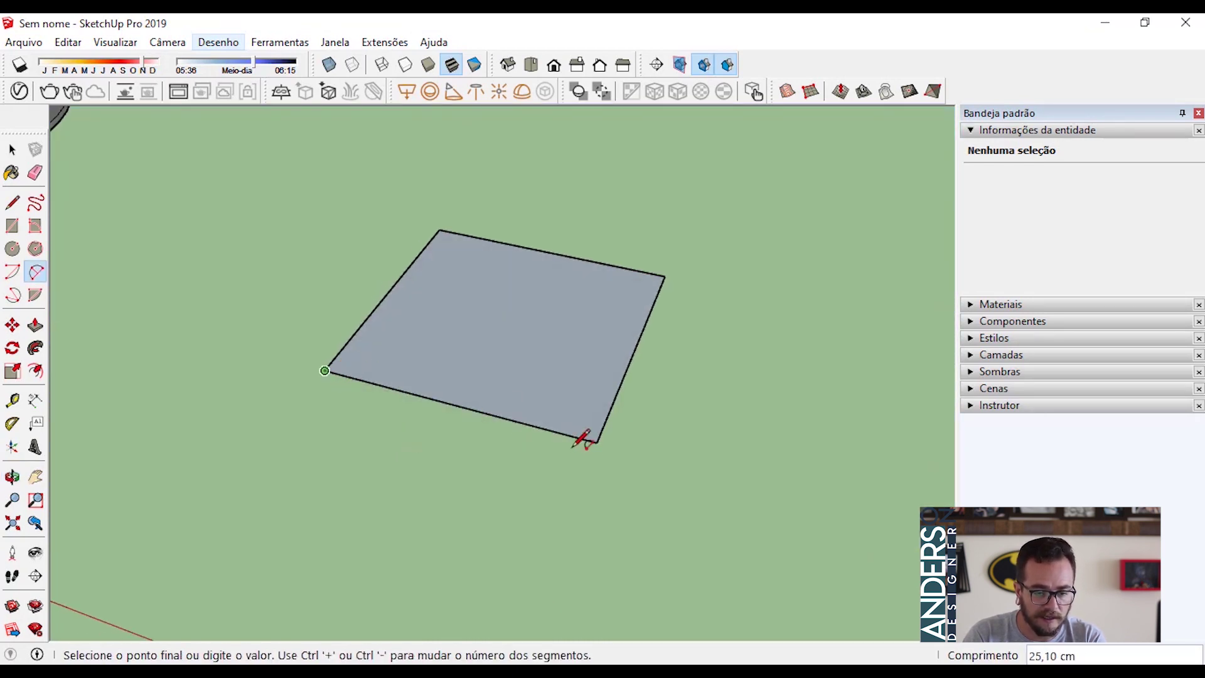
left_click(596, 443)
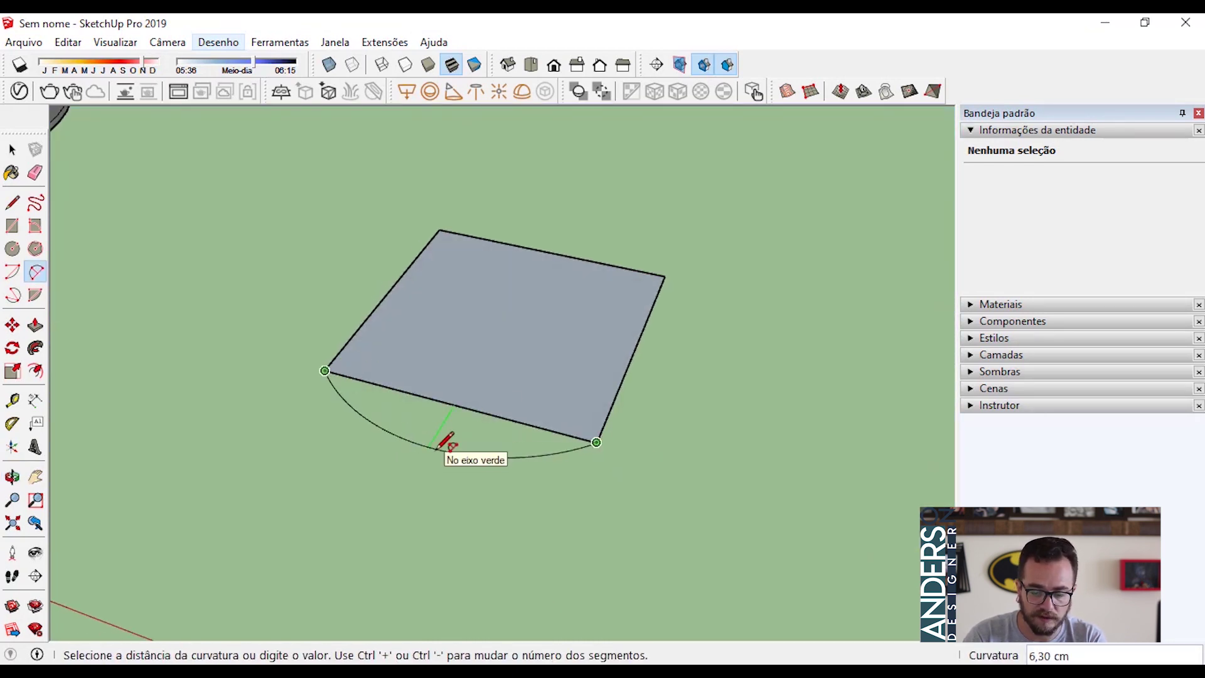
middle_click_drag(446, 439, 563, 434)
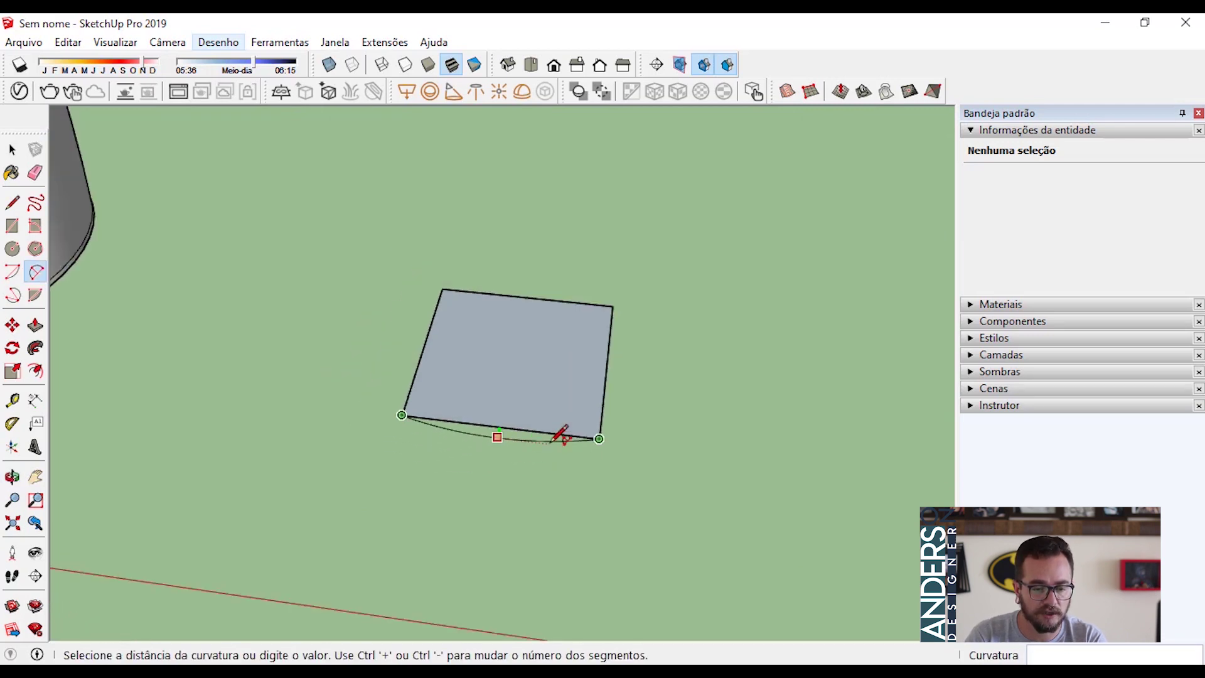
scroll(563, 434, "down", 3)
scroll(502, 444, "up", 5)
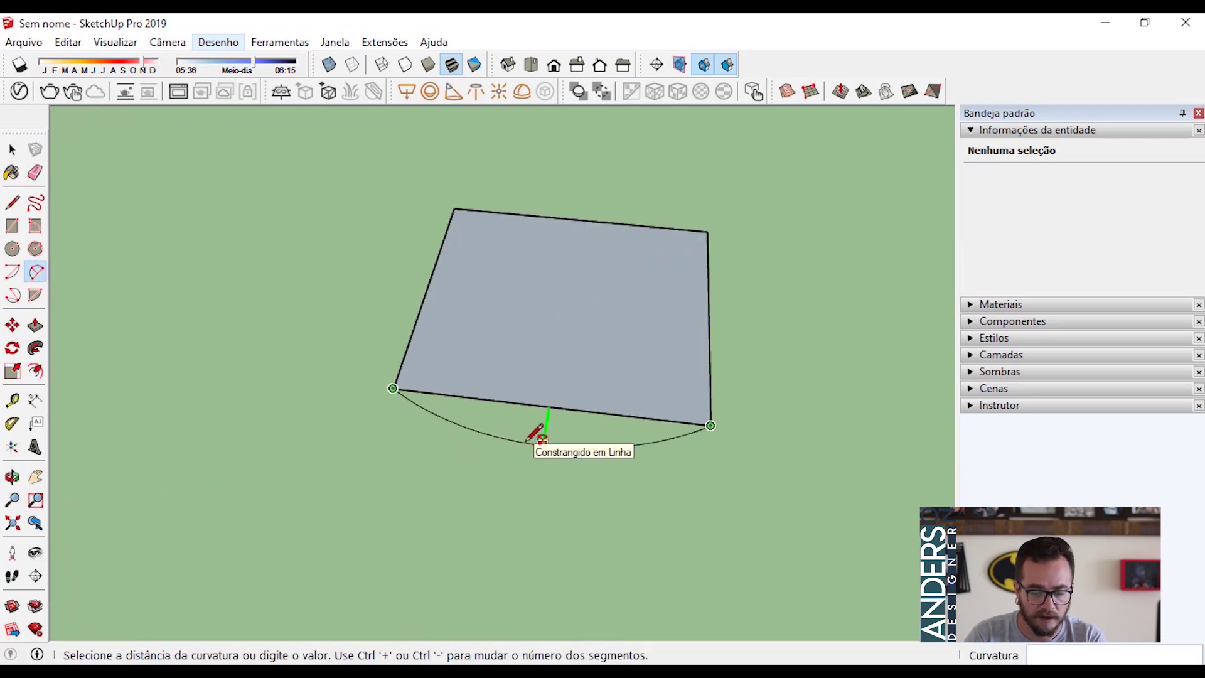
type("1,5")
key("Return")
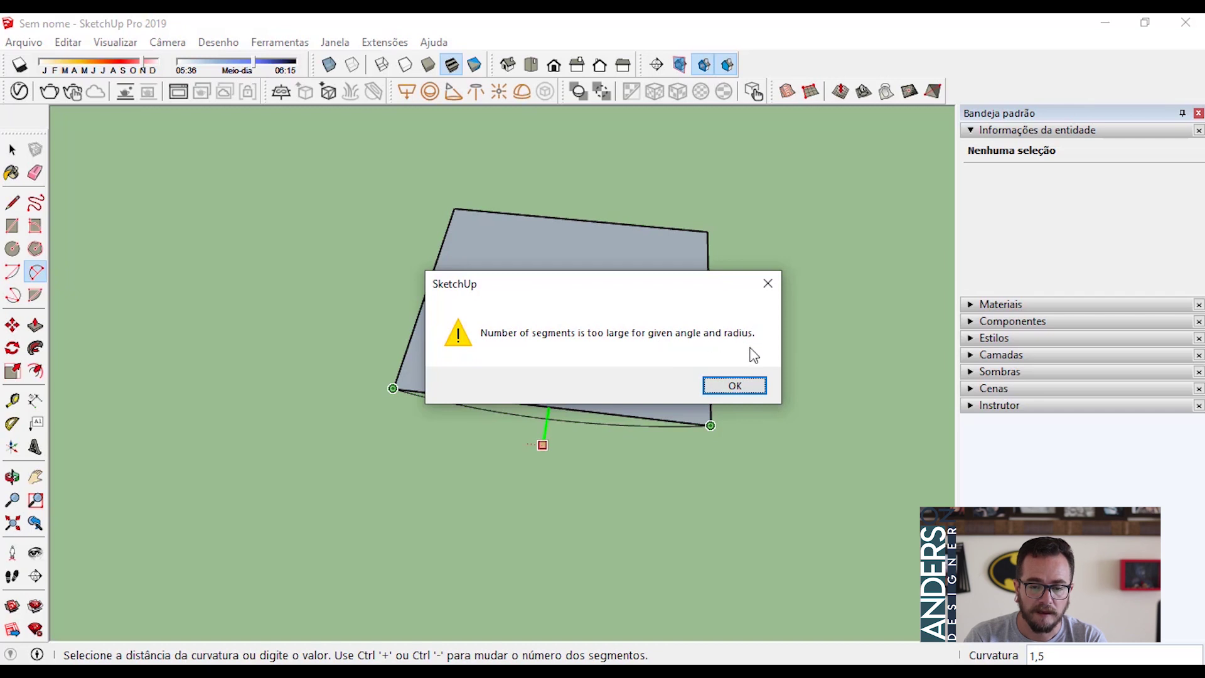
left_click(756, 386)
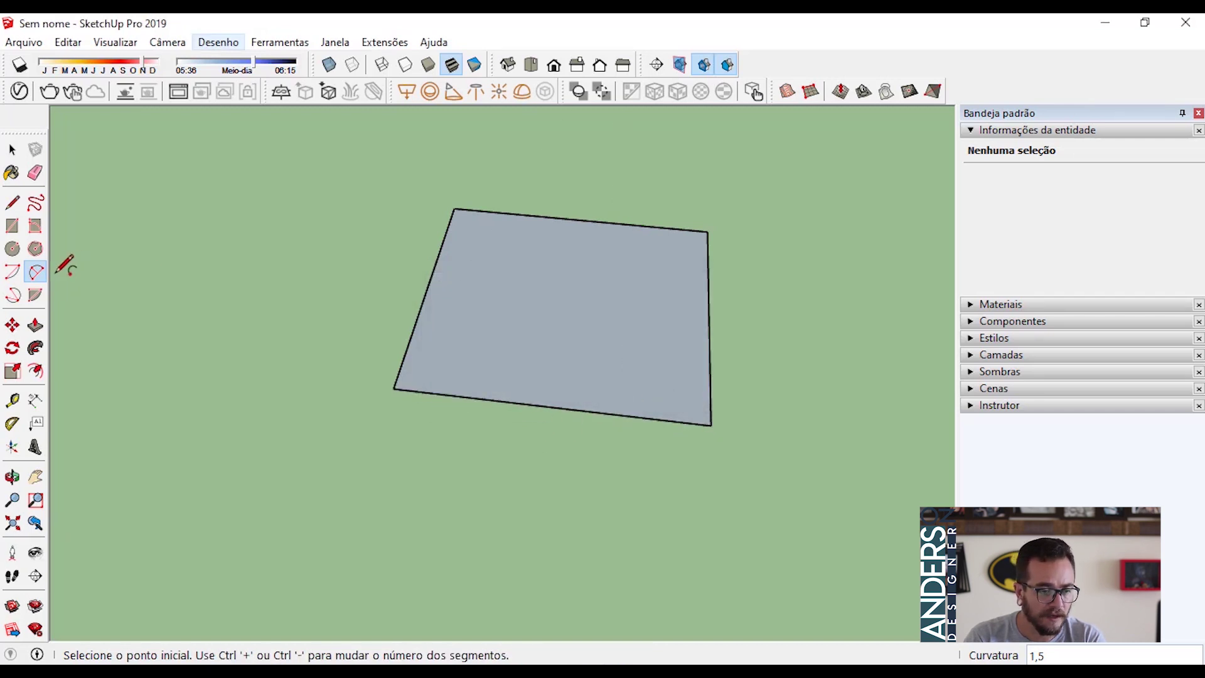
- Set the two-point arc to 24 segments and draw it across the rectangle's front edge with a 1,5 cm outward bulge
left_click(12, 149)
left_click(36, 272)
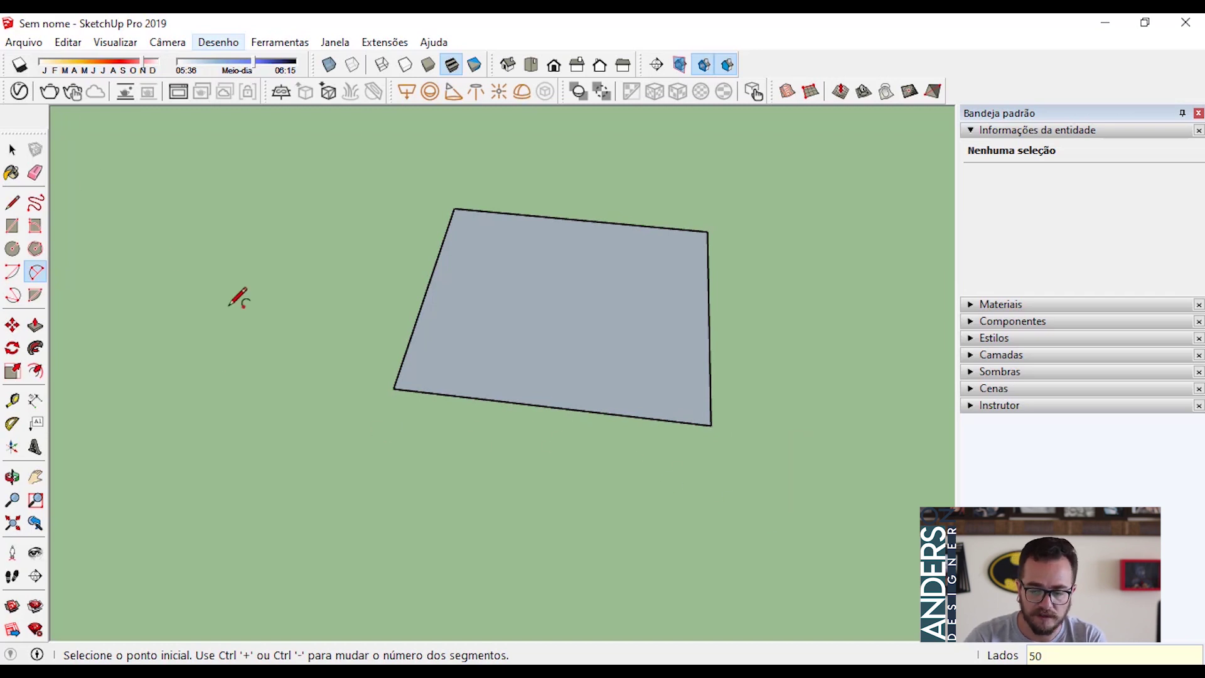
type("24")
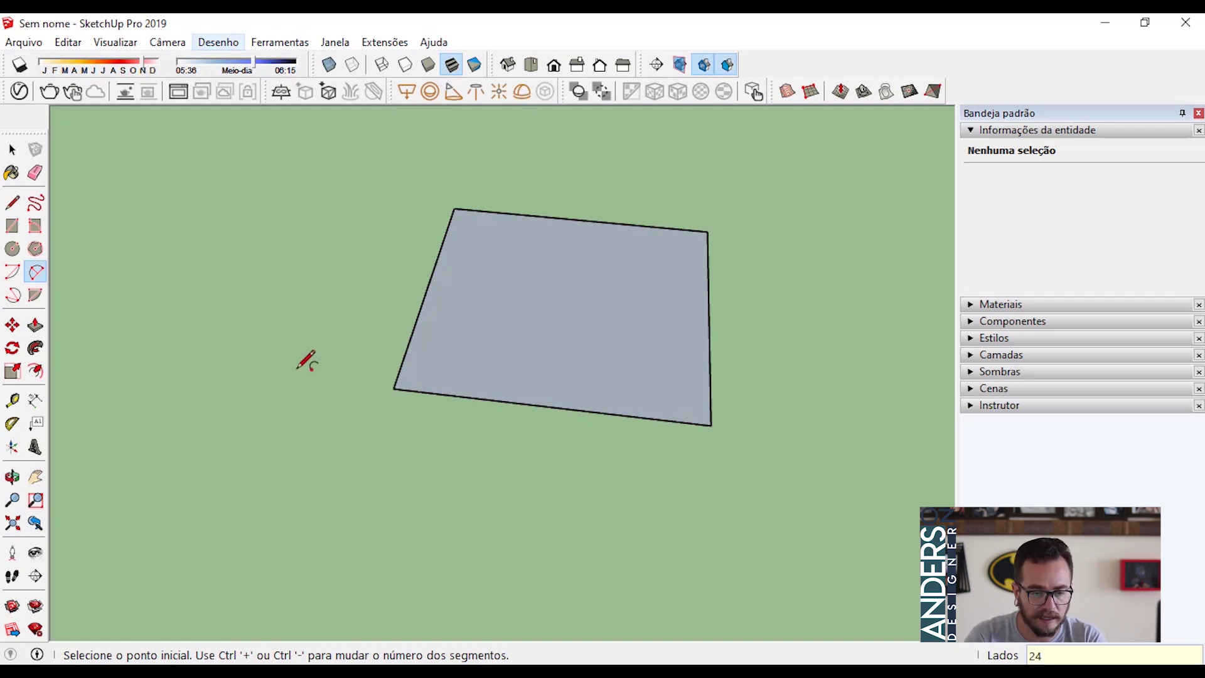
left_click(393, 389)
left_click(712, 424)
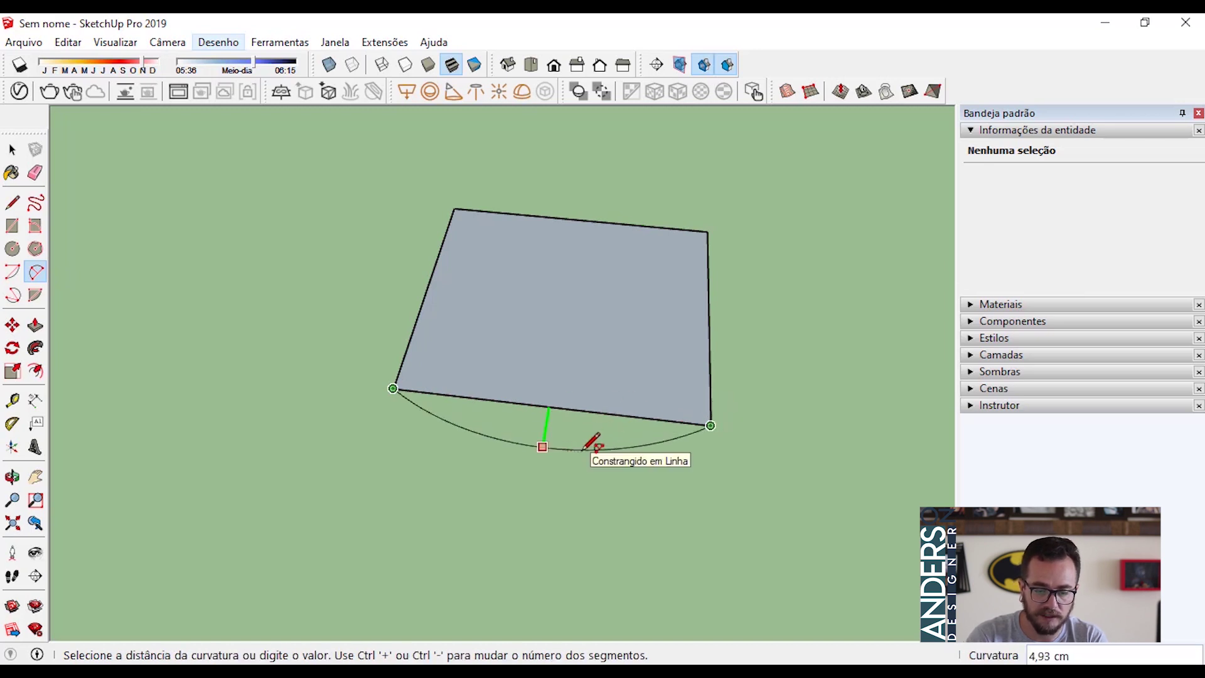
type("1,5")
key("Return")
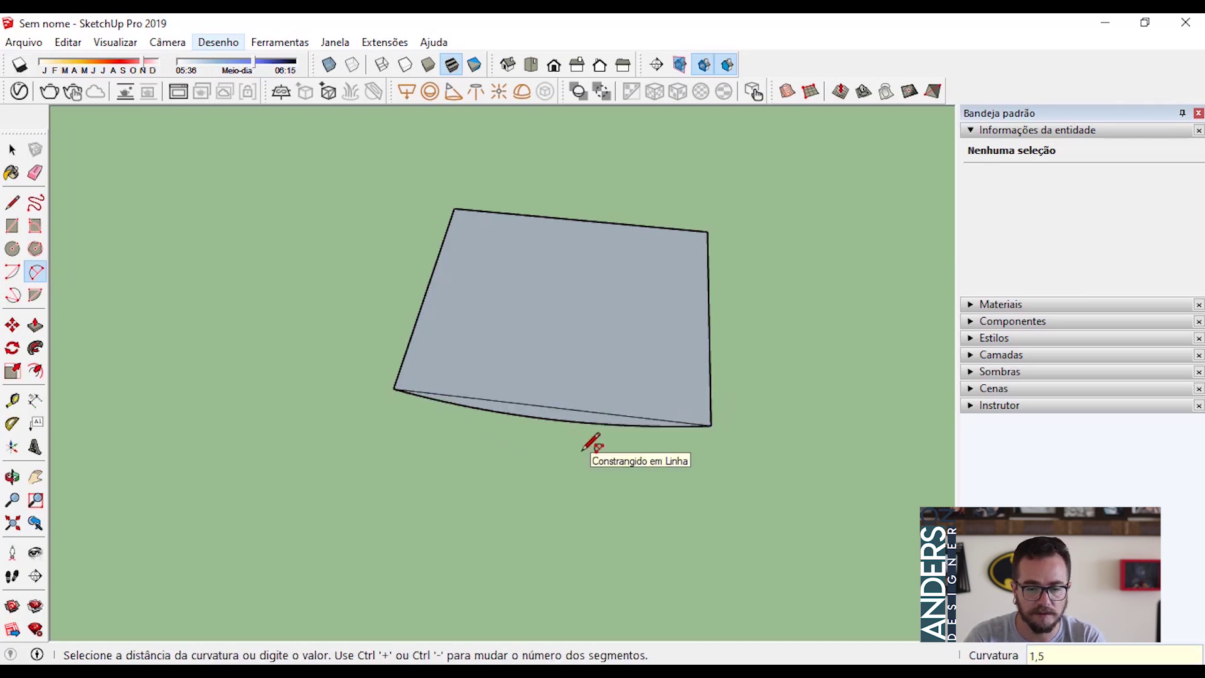
- Draw two-point arcs with a 1,5 cm outward bulge across the rectangle's right, back and left edges
left_click(711, 426)
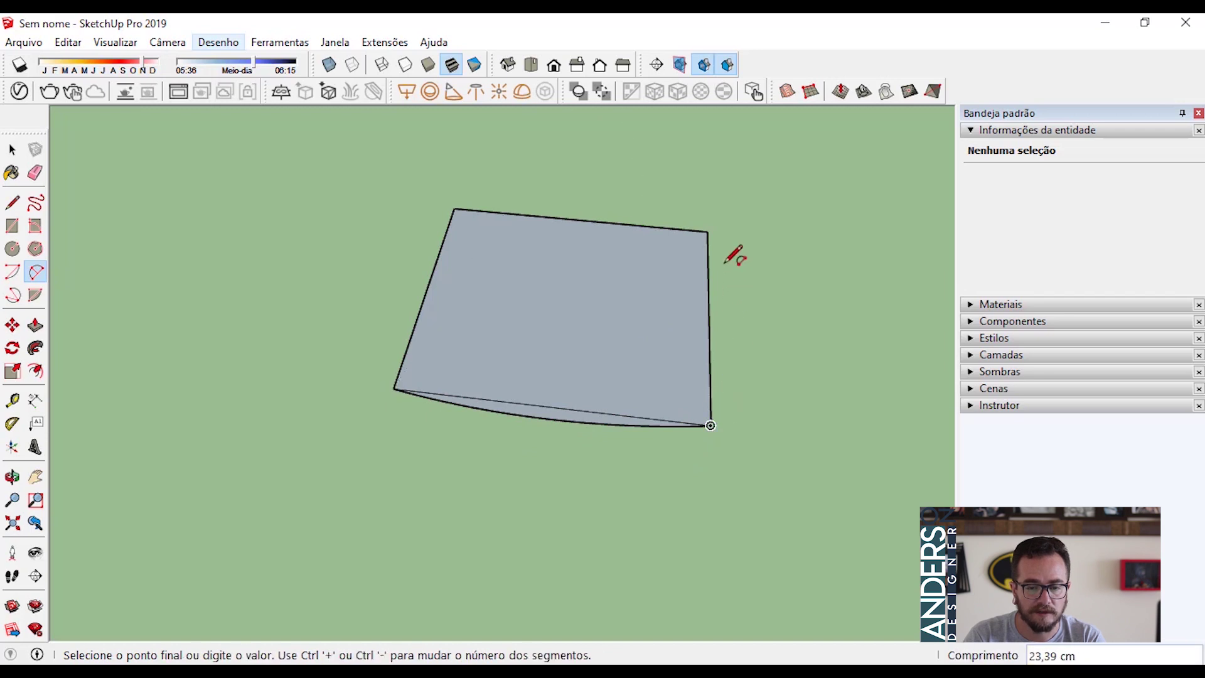
left_click(707, 231)
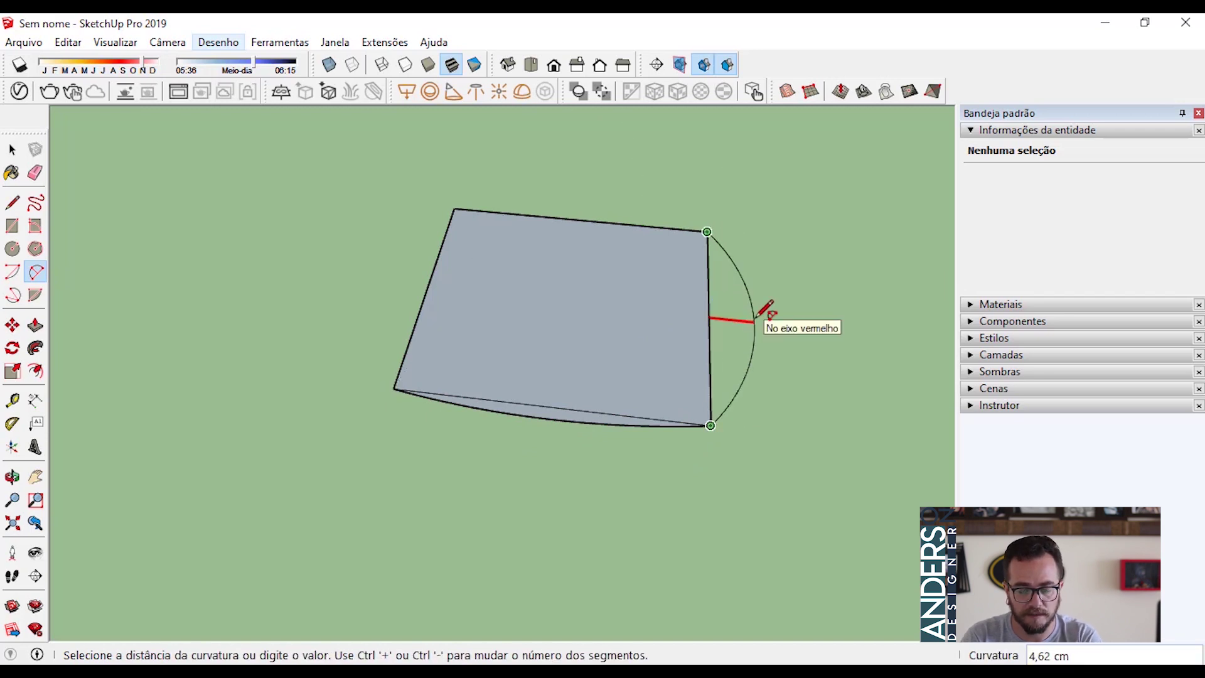
double_click(758, 316)
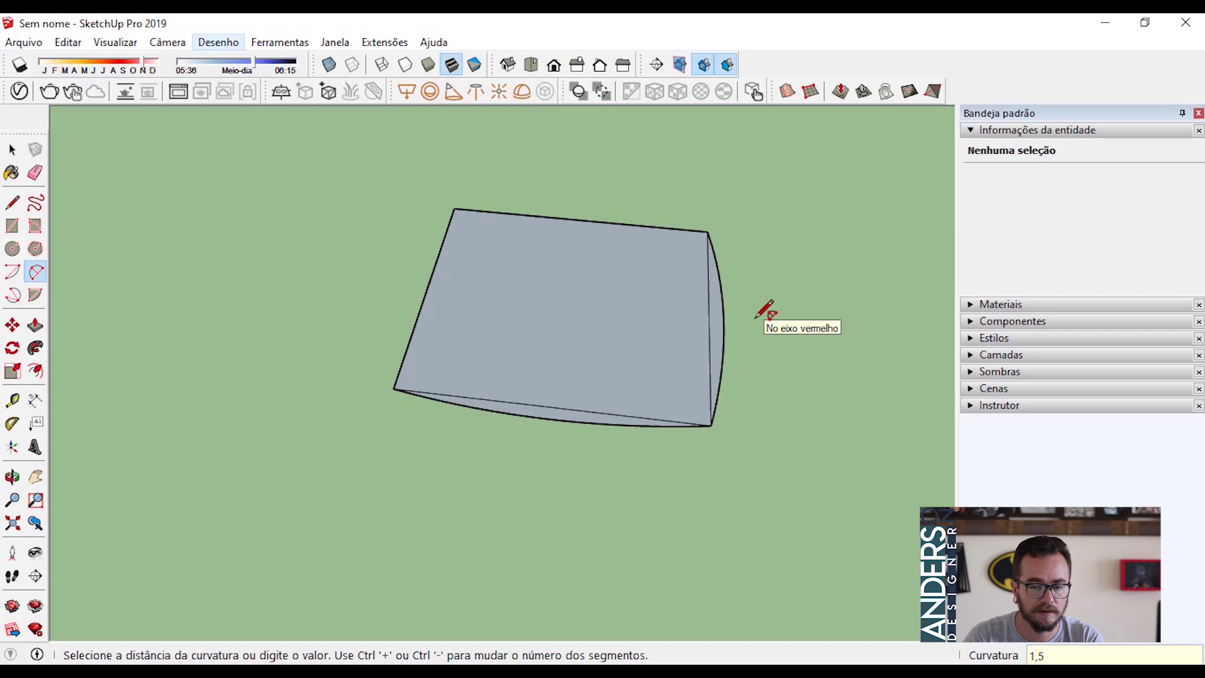
left_click(707, 231)
left_click(454, 208)
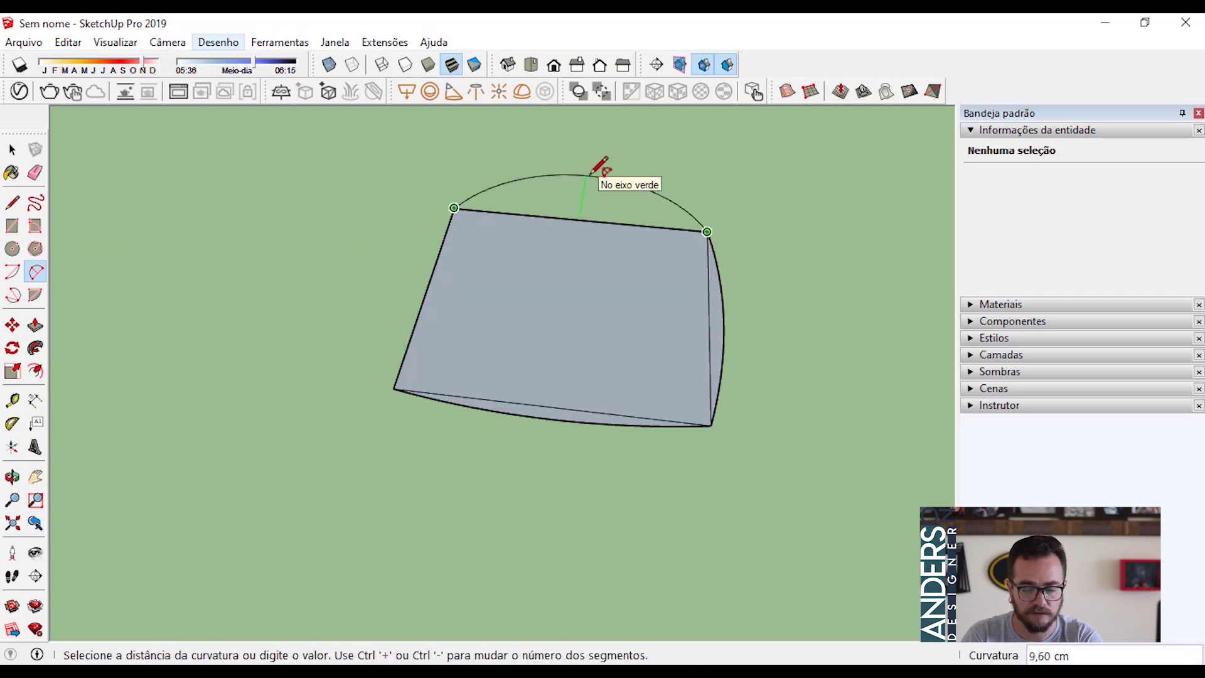
type("1,")
key("Return")
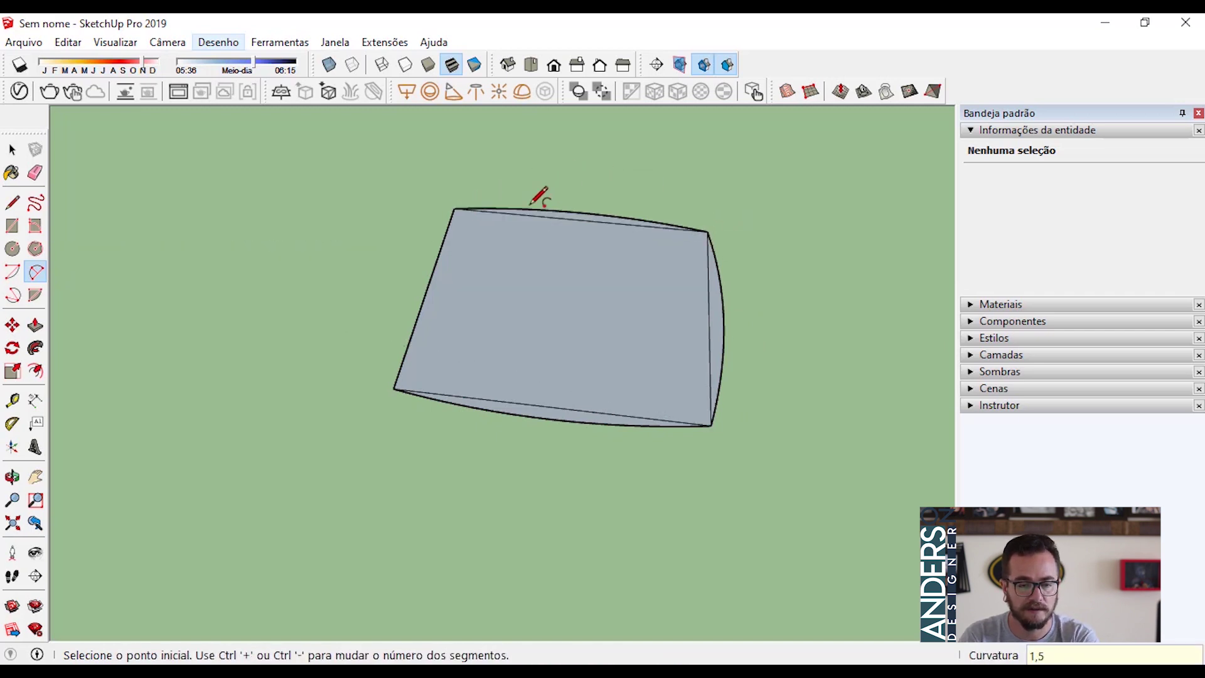
left_click(455, 208)
left_click(393, 388)
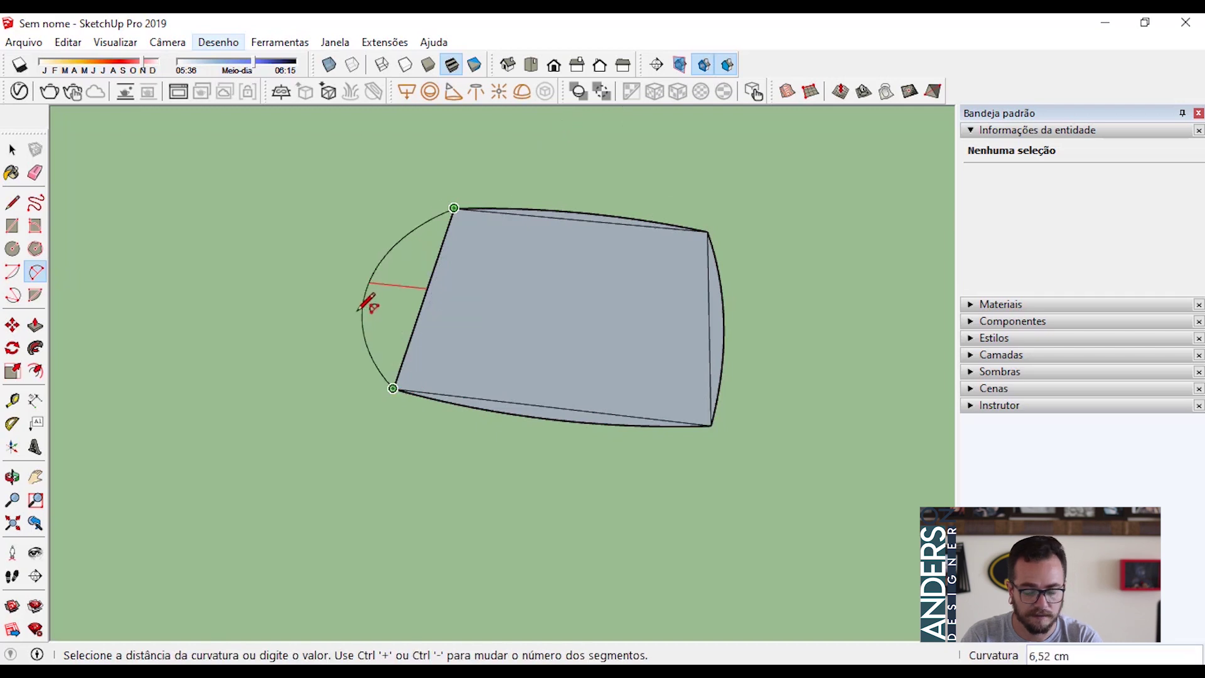
type("1,5")
key("Return")
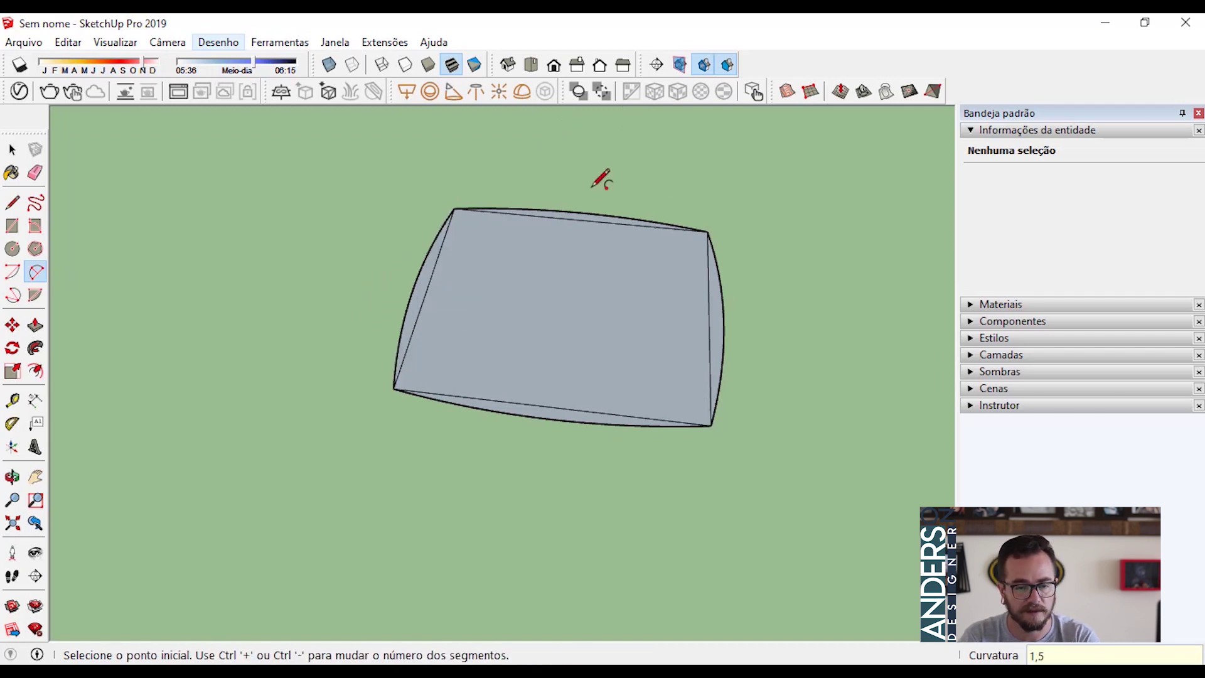
- Erase the rectangle's four straight edges inside the arcs to leave a single curved-sided face
middle_click_drag(602, 180, 659, 339)
key("e")
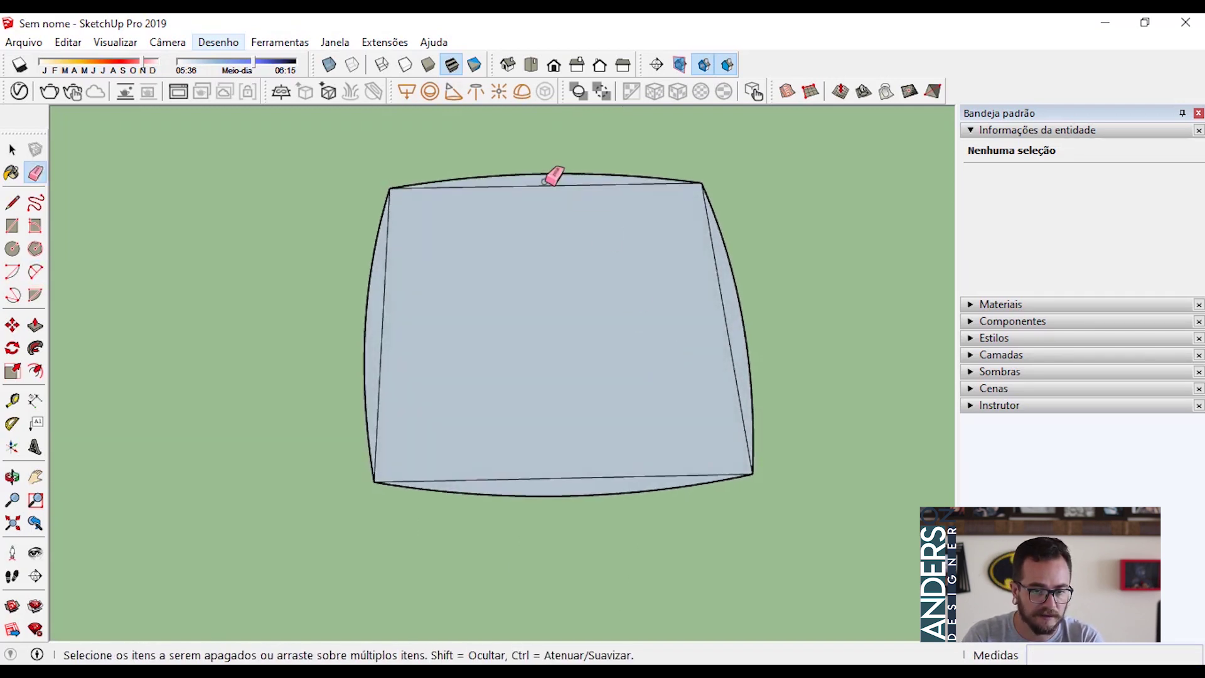
left_click(572, 185)
left_click(725, 304)
left_click(382, 323)
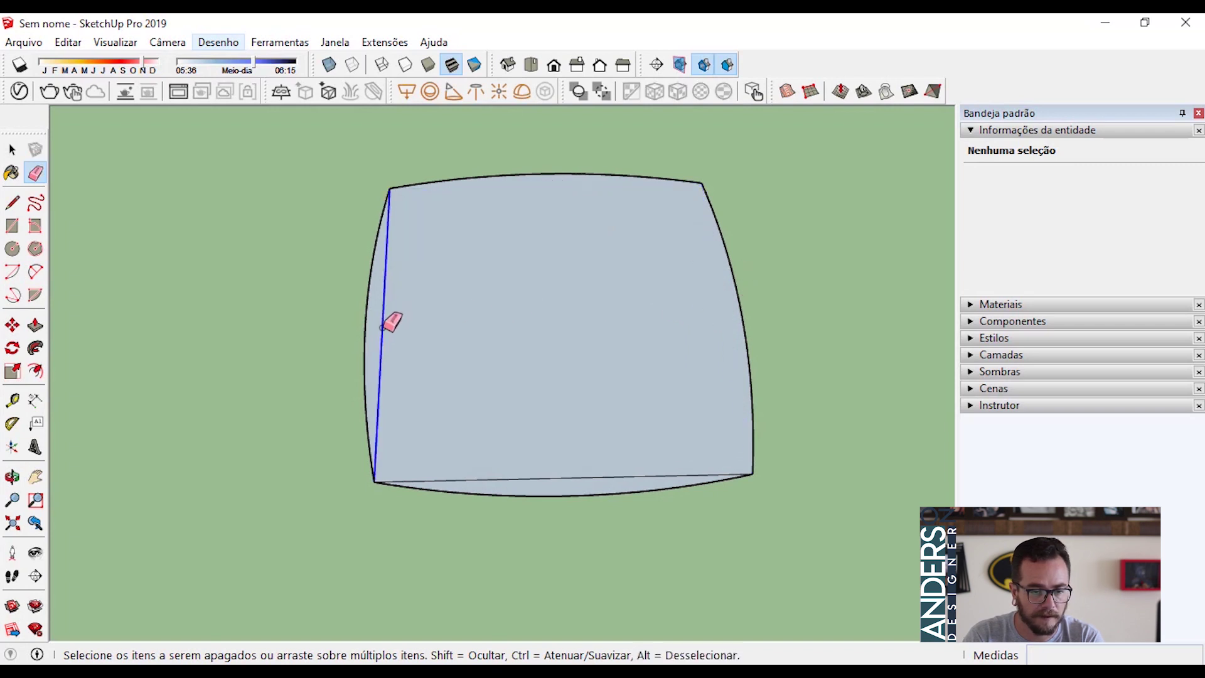
left_click(562, 478)
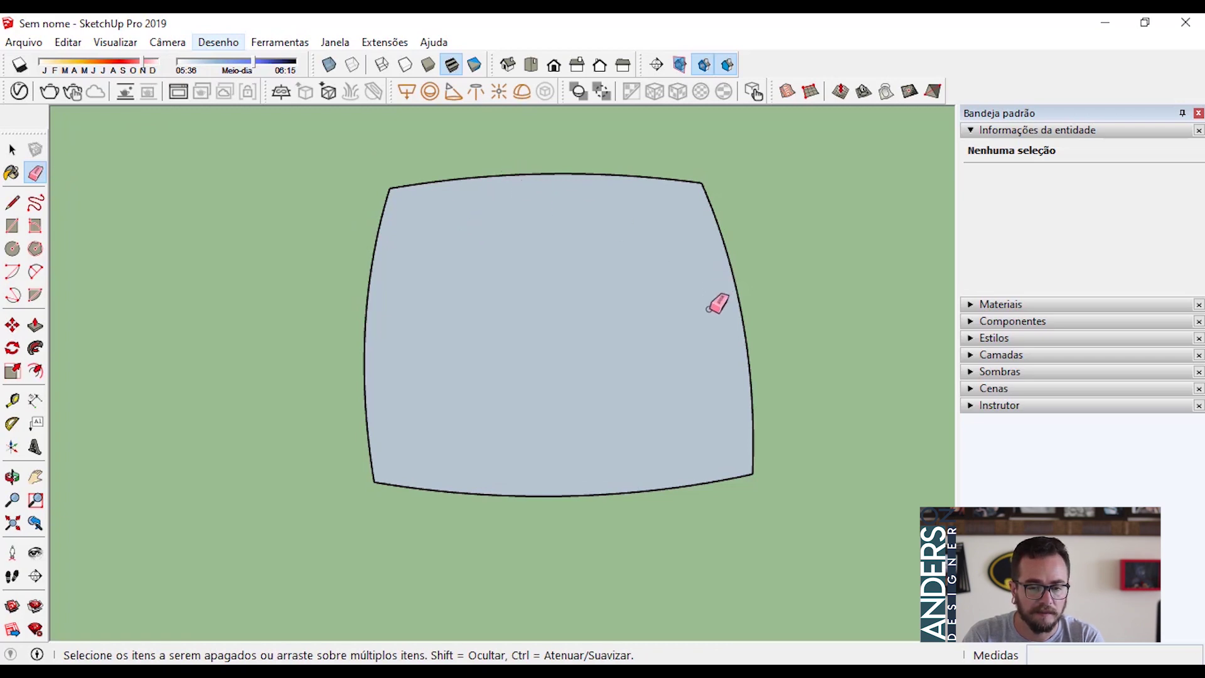
- Push/Pull the curved-sided face upward to form a thin solid base for the vase
mouse_move(544, 420)
middle_mouse_down()
mouse_move(443, 409)
mouse_move(430, 345)
middle_mouse_up()
key("p")
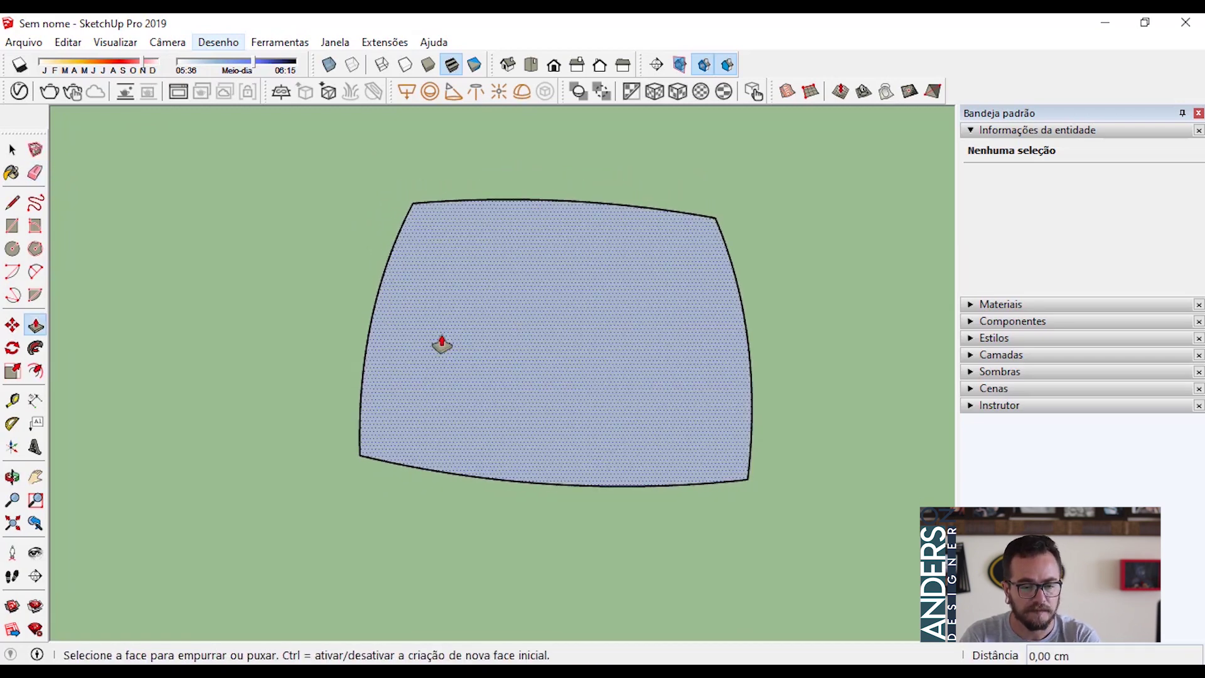
mouse_move(680, 331)
middle_mouse_down()
mouse_move(622, 422)
mouse_move(600, 329)
middle_mouse_up()
left_click(525, 434)
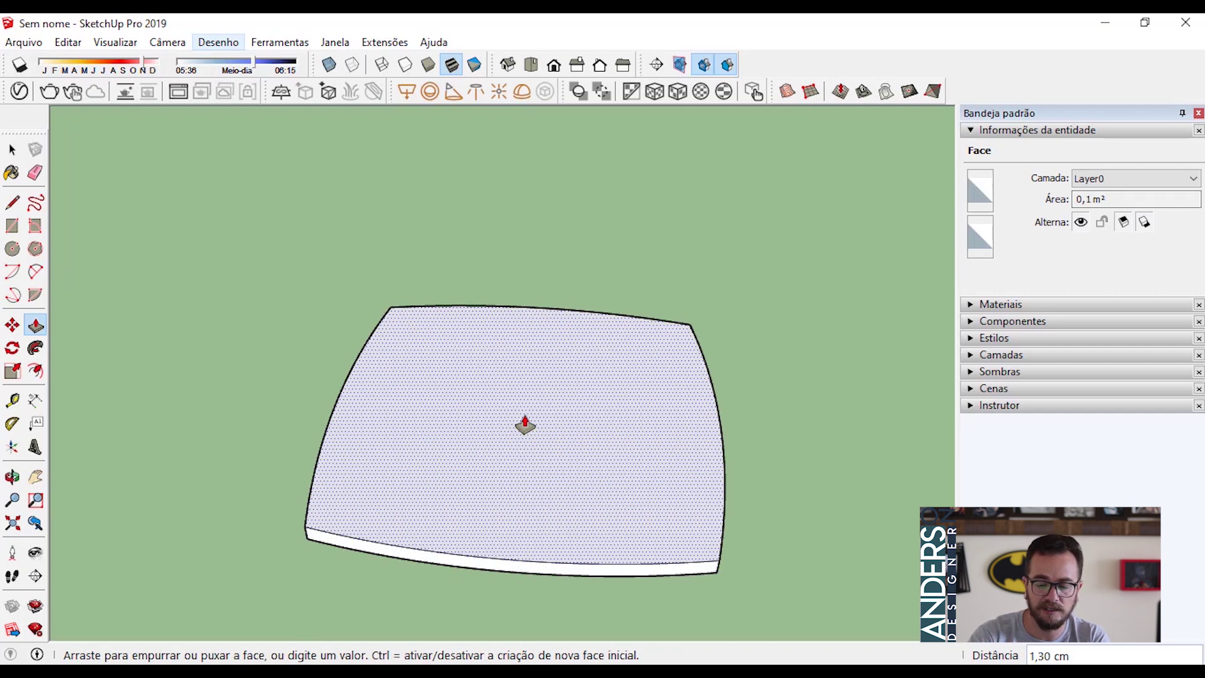
key("Return")
key("space")
scroll(525, 416, "down", 5)
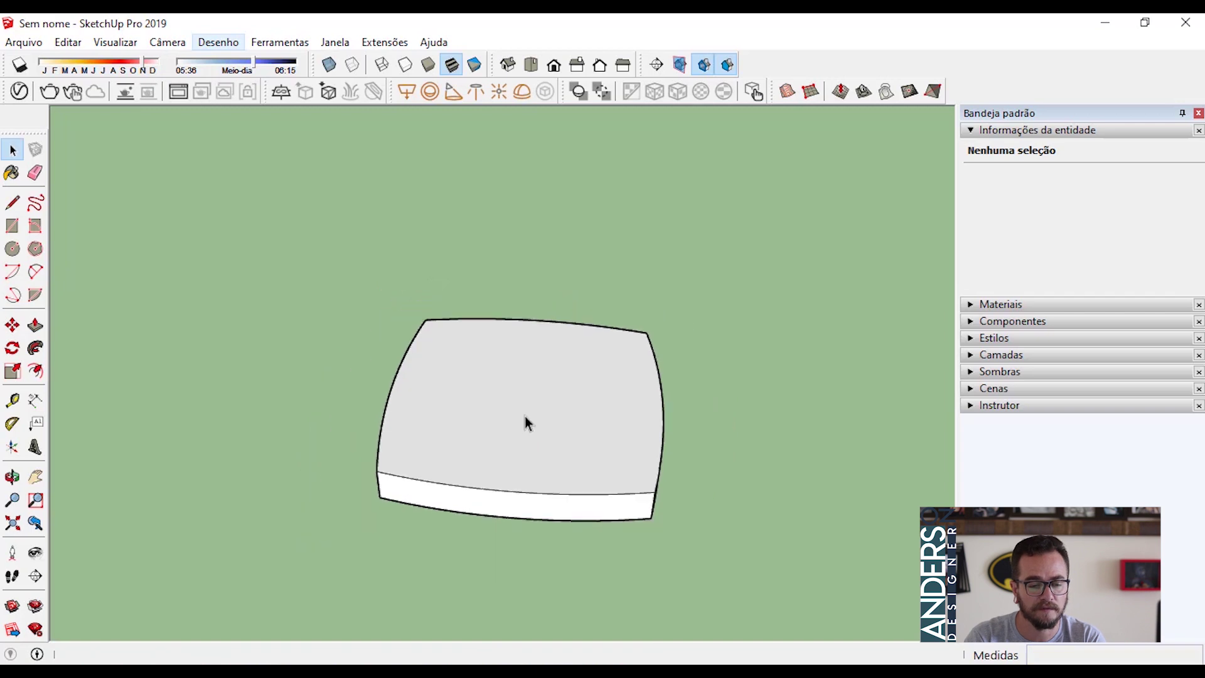
scroll(532, 427, "up", 2)
middle_click_drag(564, 446, 520, 411)
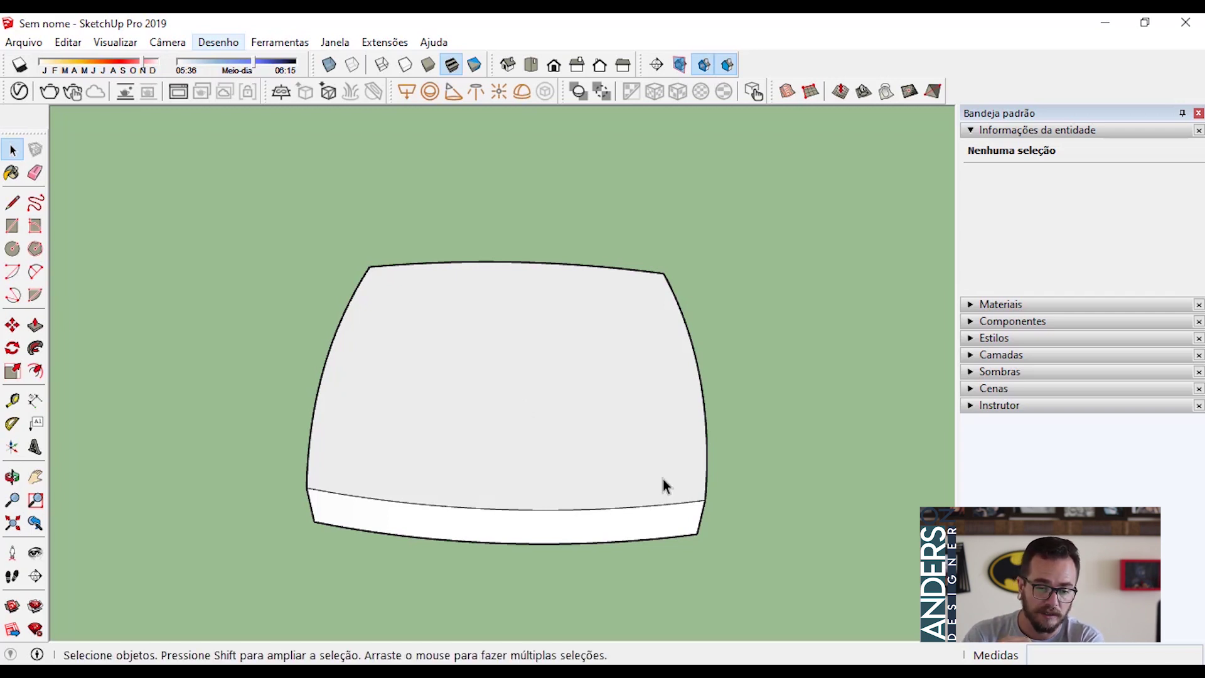
- Select all of the base's connected geometry and make it a group
triple_click(521, 396)
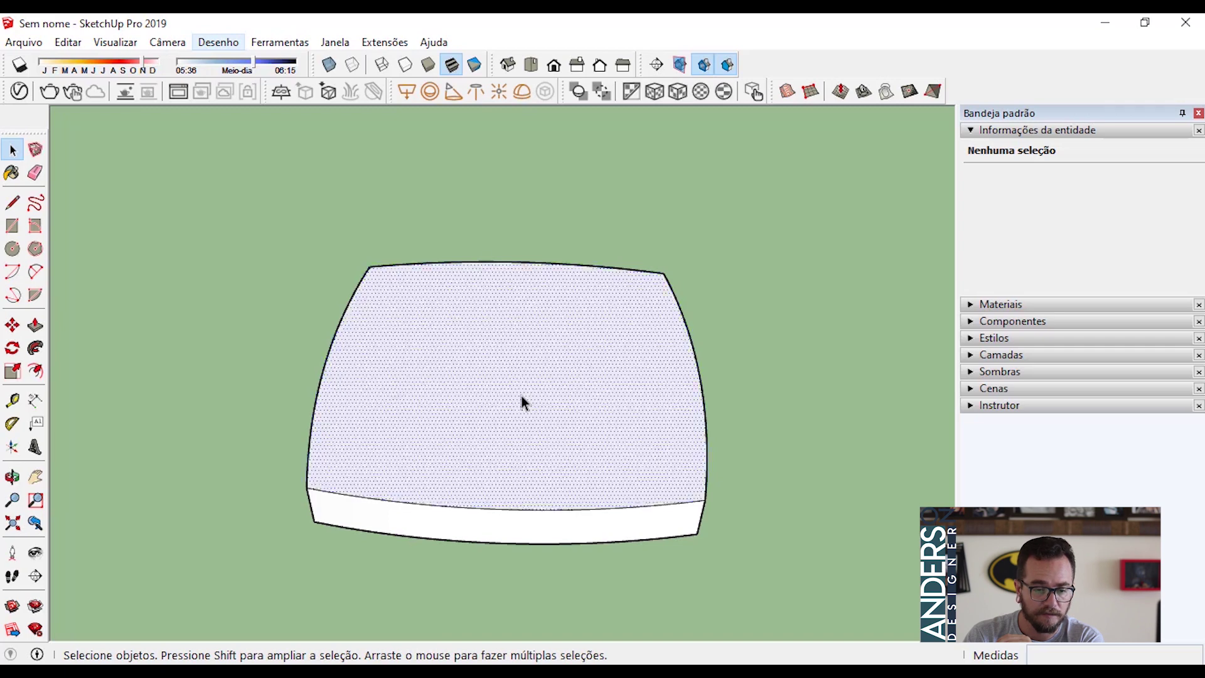
right_click(521, 397)
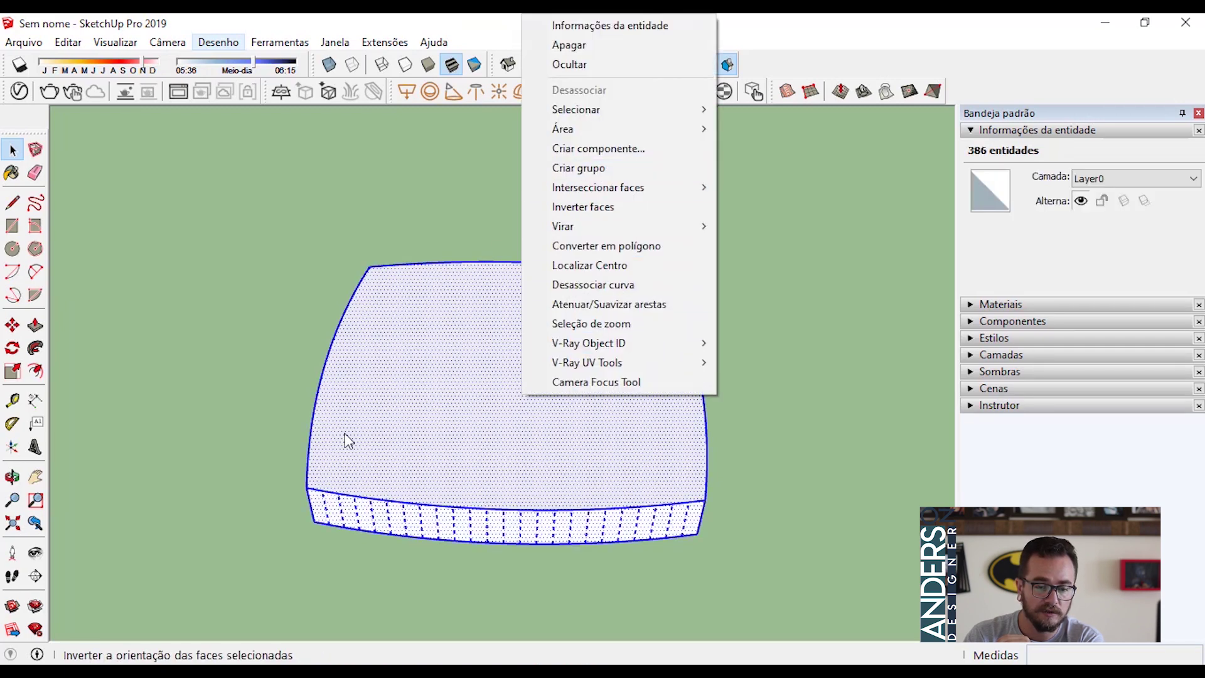
left_click(373, 439)
right_click(371, 435)
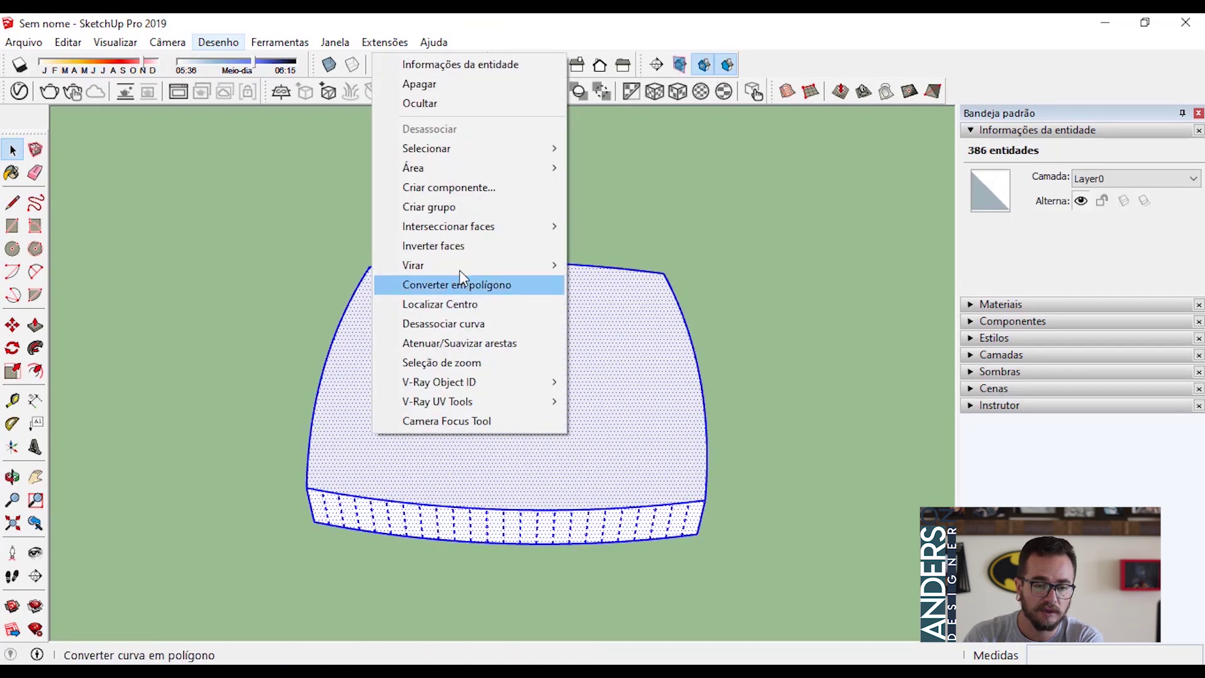
left_click(476, 217)
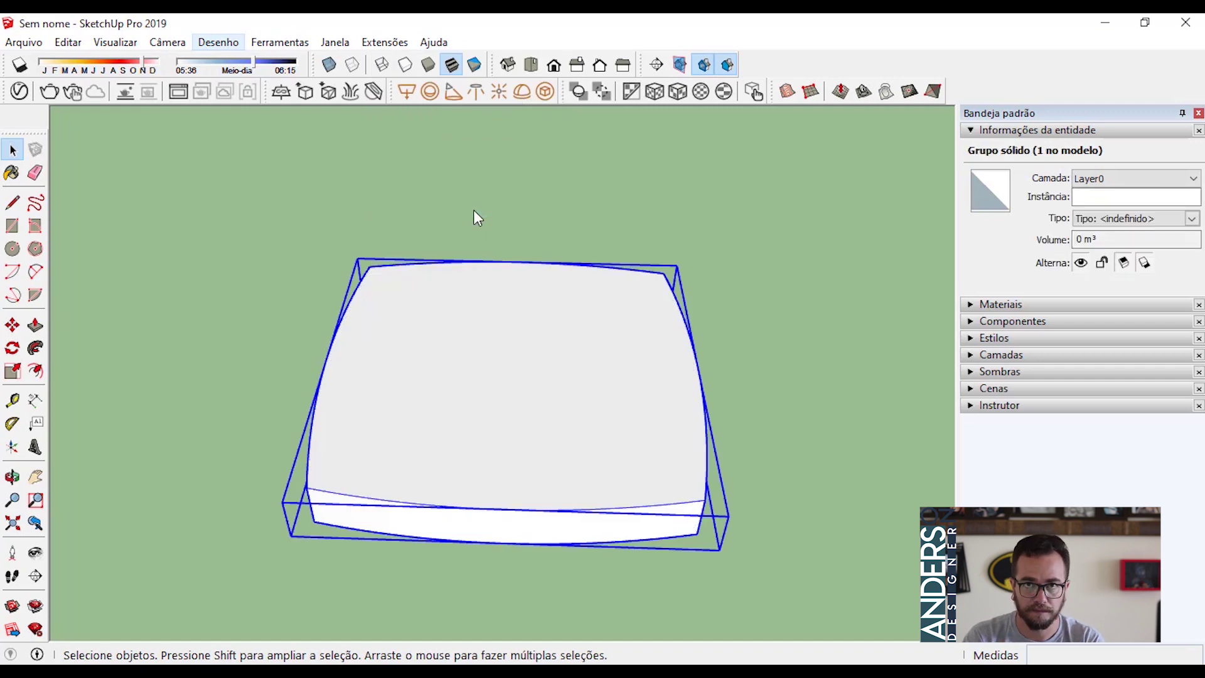
- Draw an upright rectangle 2 cm wide and 1,2 m tall from the front-right top corner of the base
left_click(13, 226)
scroll(350, 290, "down", 5)
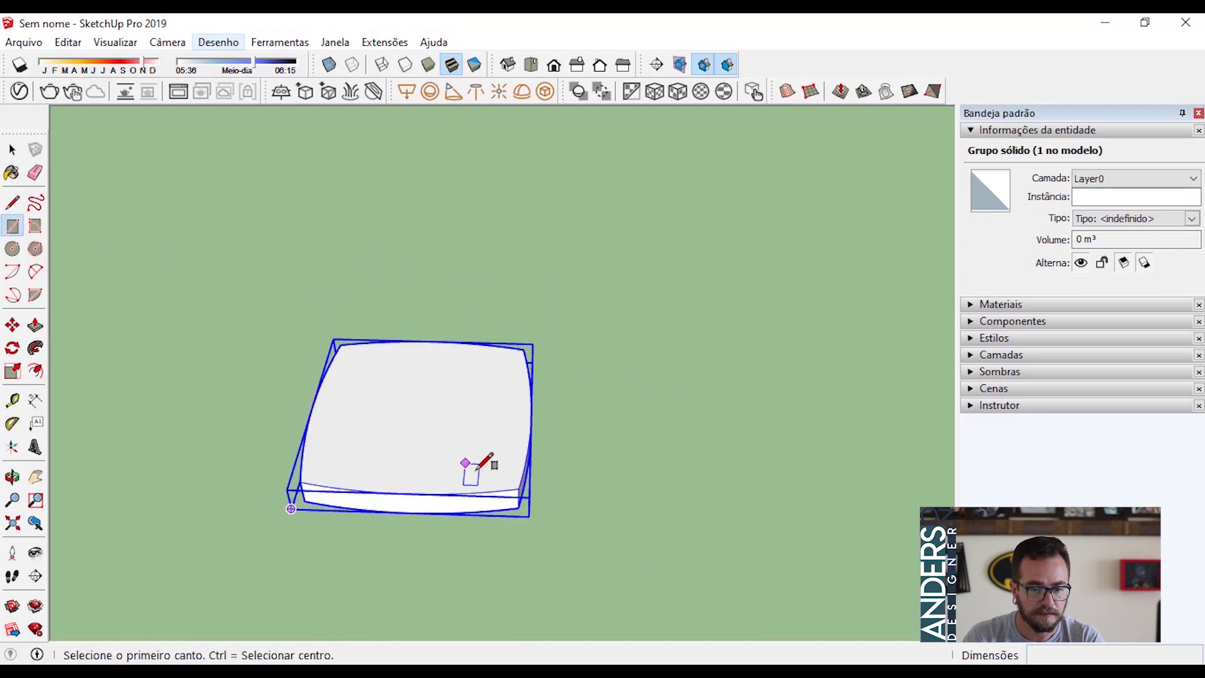
scroll(530, 483, "up", 2)
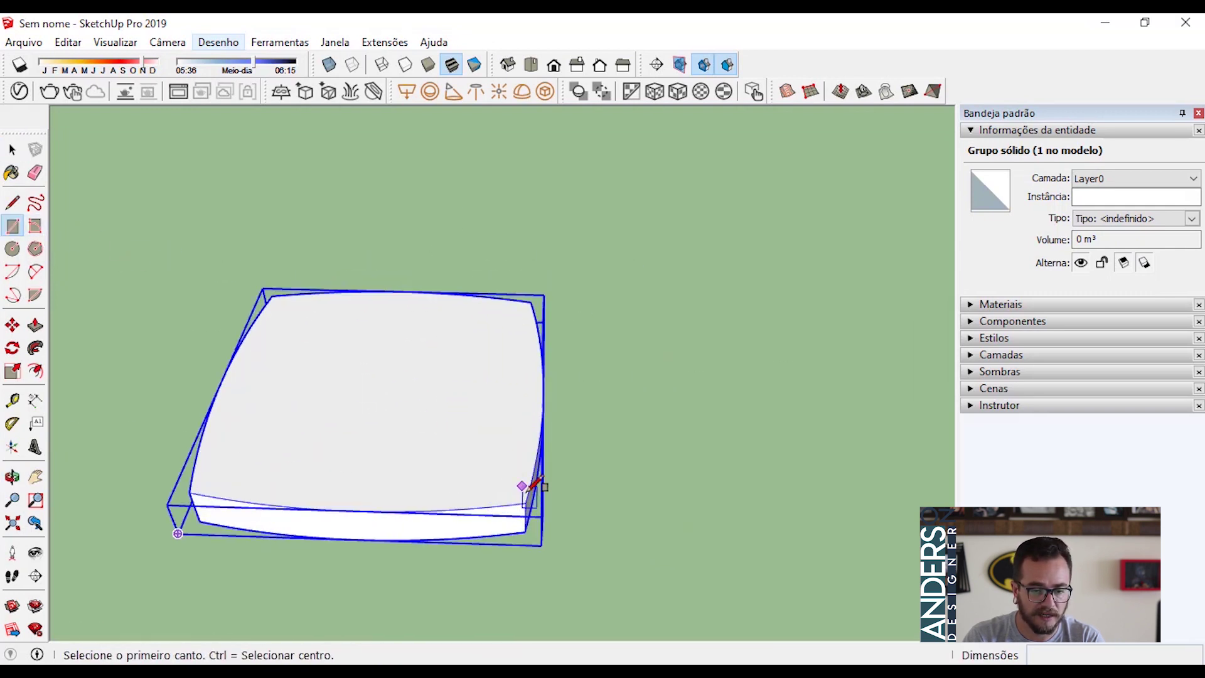
scroll(533, 489, "up", 1)
left_click(537, 499)
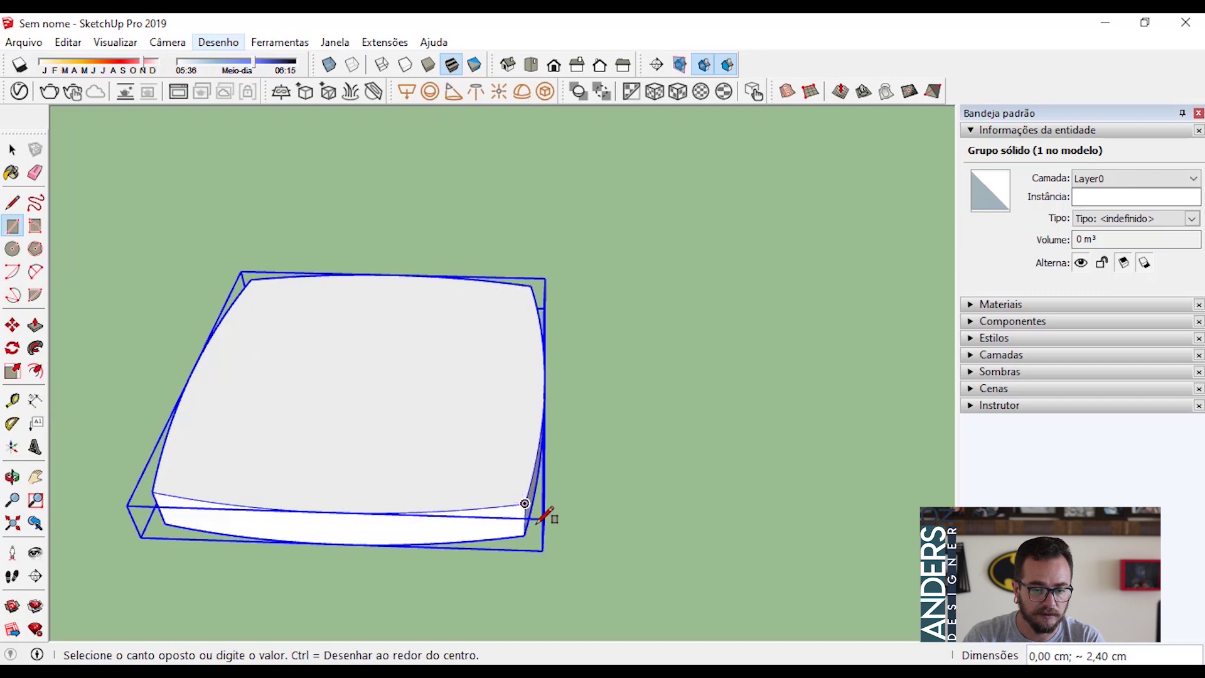
middle_click_drag(546, 510, 554, 402)
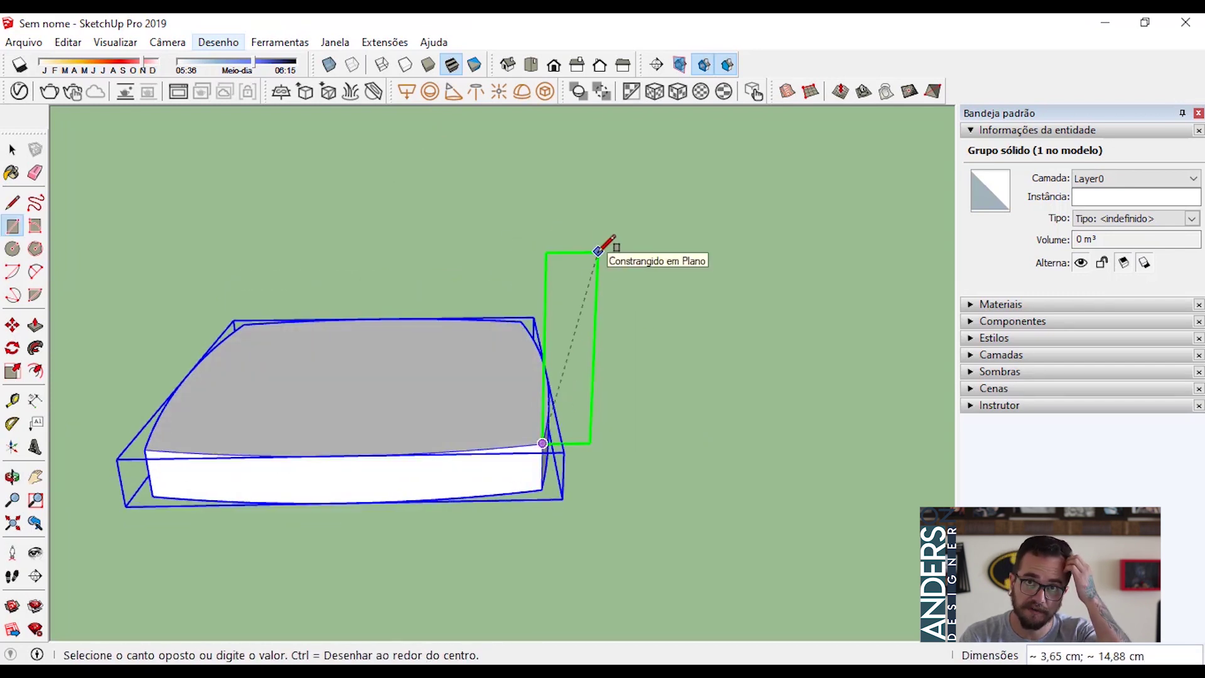
middle_click_drag(598, 251, 694, 167)
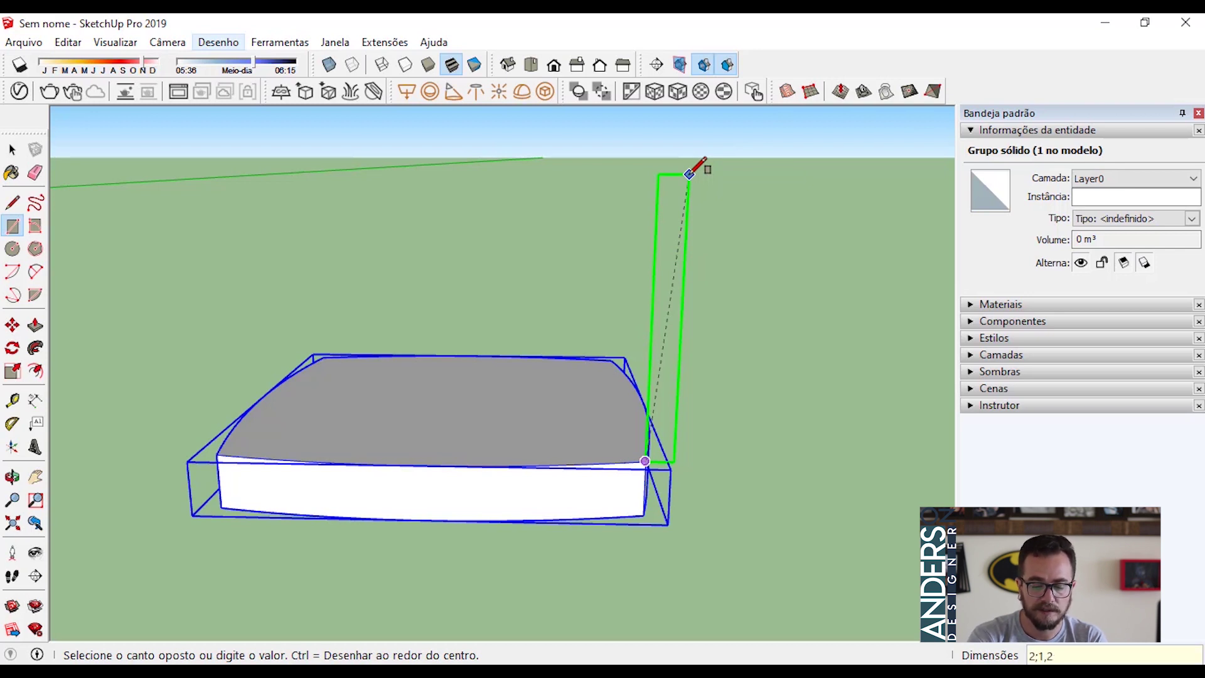
left_click(689, 174)
scroll(621, 414, "down", 5)
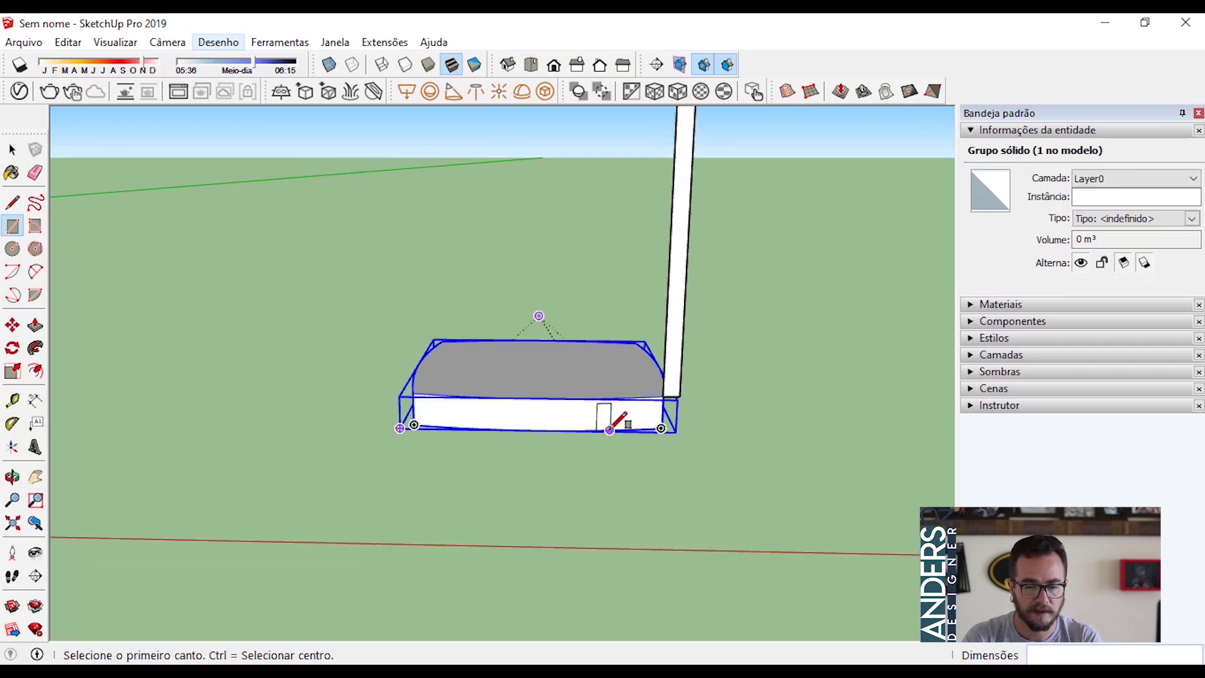
middle_click_drag(646, 216, 651, 210)
key("space")
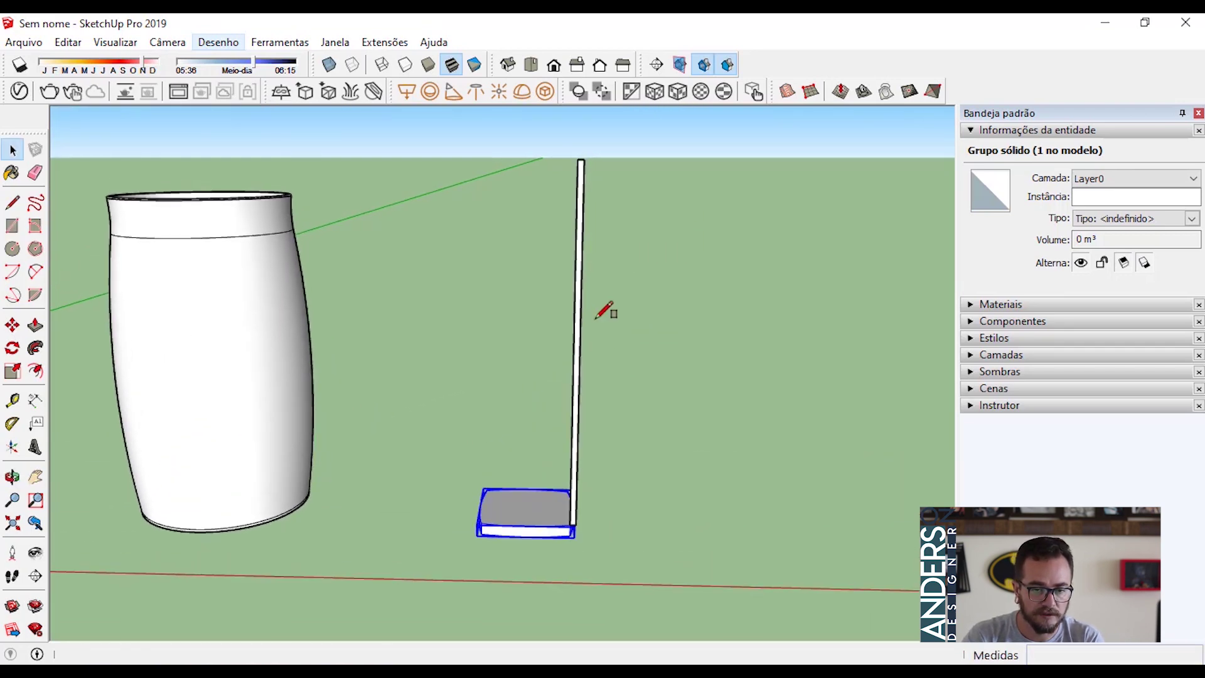
- Move the upright strip with its edges so its lower outer corner sits on the base's front-right top corner
scroll(570, 258, "up", 2)
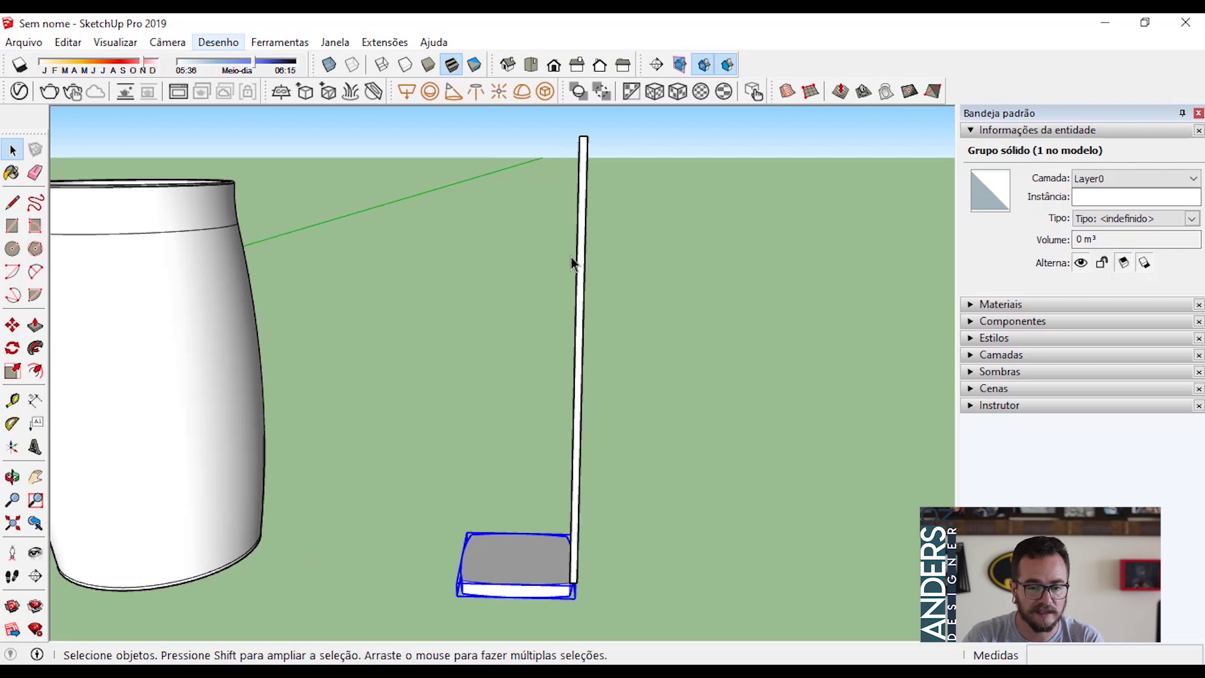
scroll(570, 257, "up", 1)
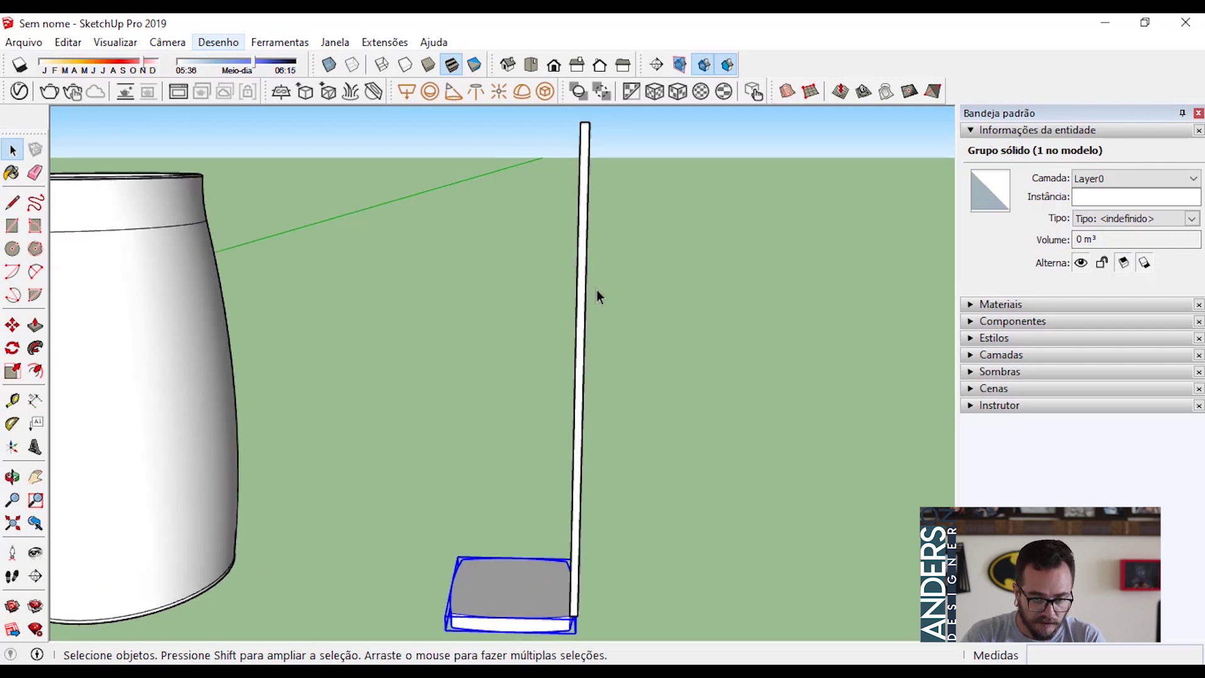
scroll(573, 567, "up", 3)
double_click(575, 574)
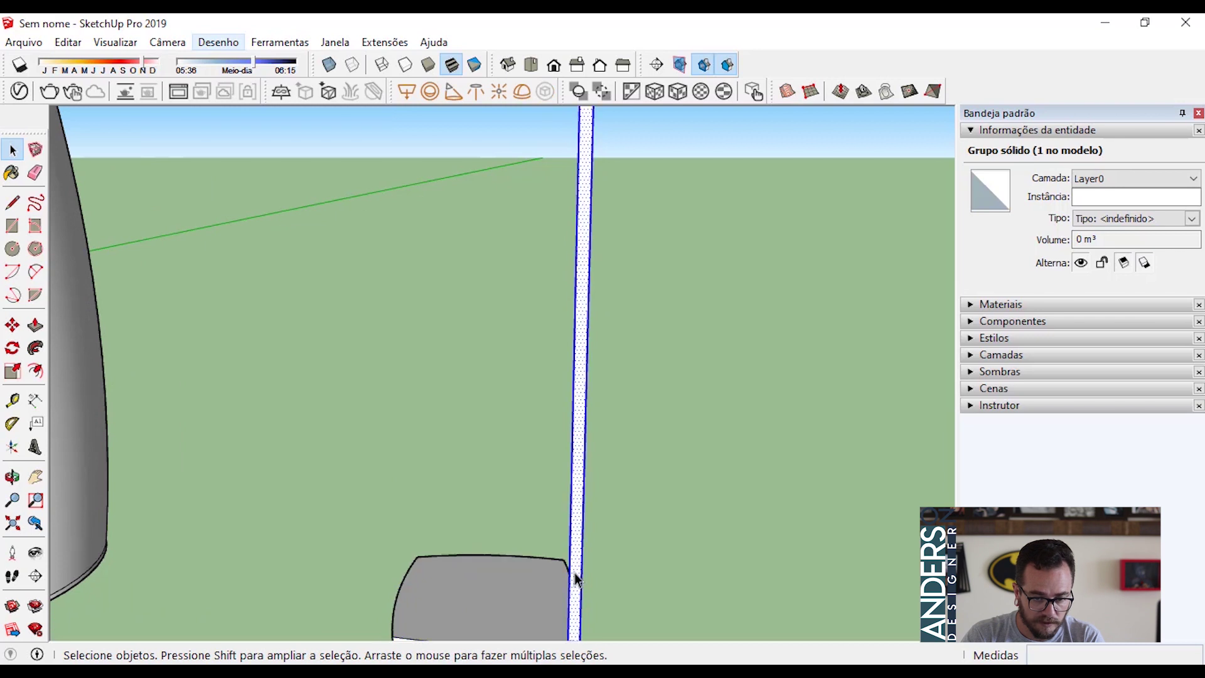
scroll(581, 533, "down", 2)
scroll(561, 459, "up", 5)
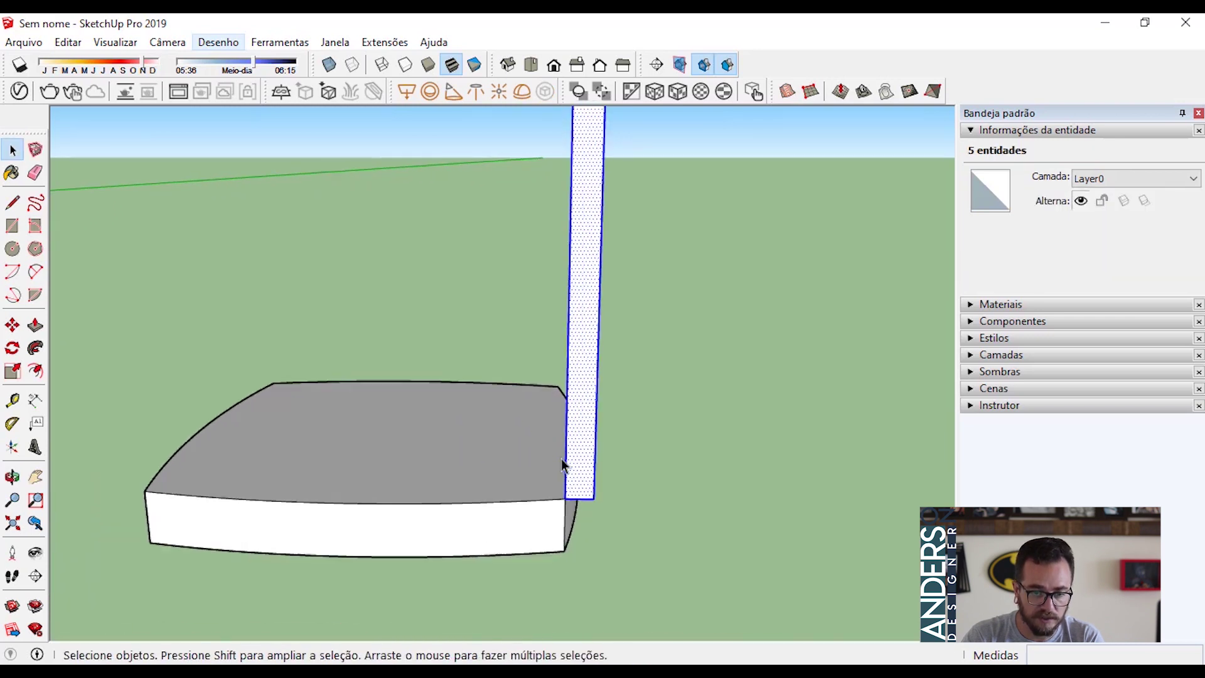
key("m")
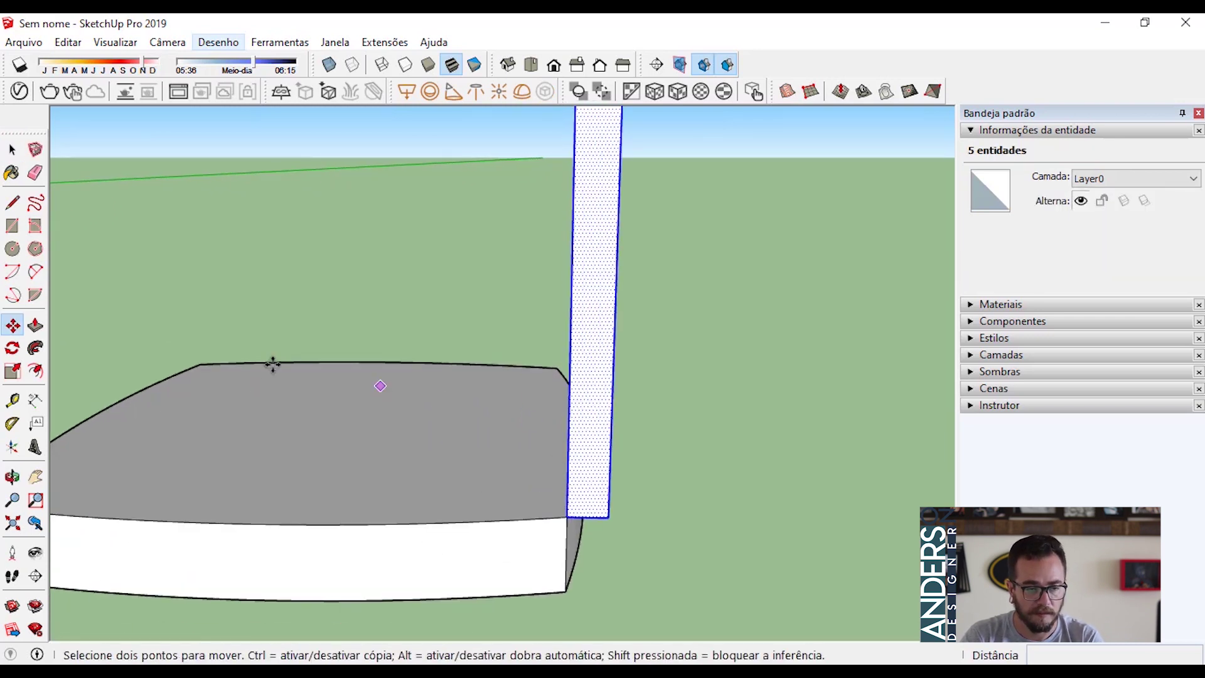
left_click(612, 518)
left_click(566, 520)
middle_click_drag(567, 520, 524, 597)
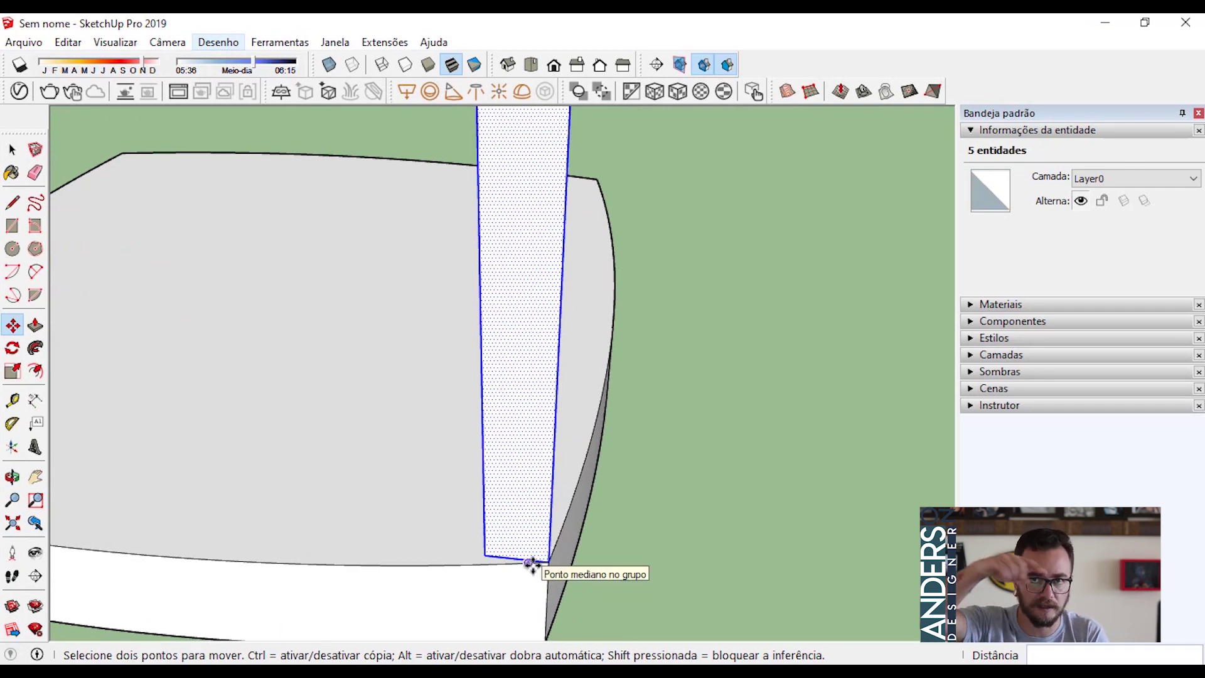
- Rotate the upright strip horizontally about its lower outer corner so it aligns with the base's diagonal
scroll(531, 564, "down", 4)
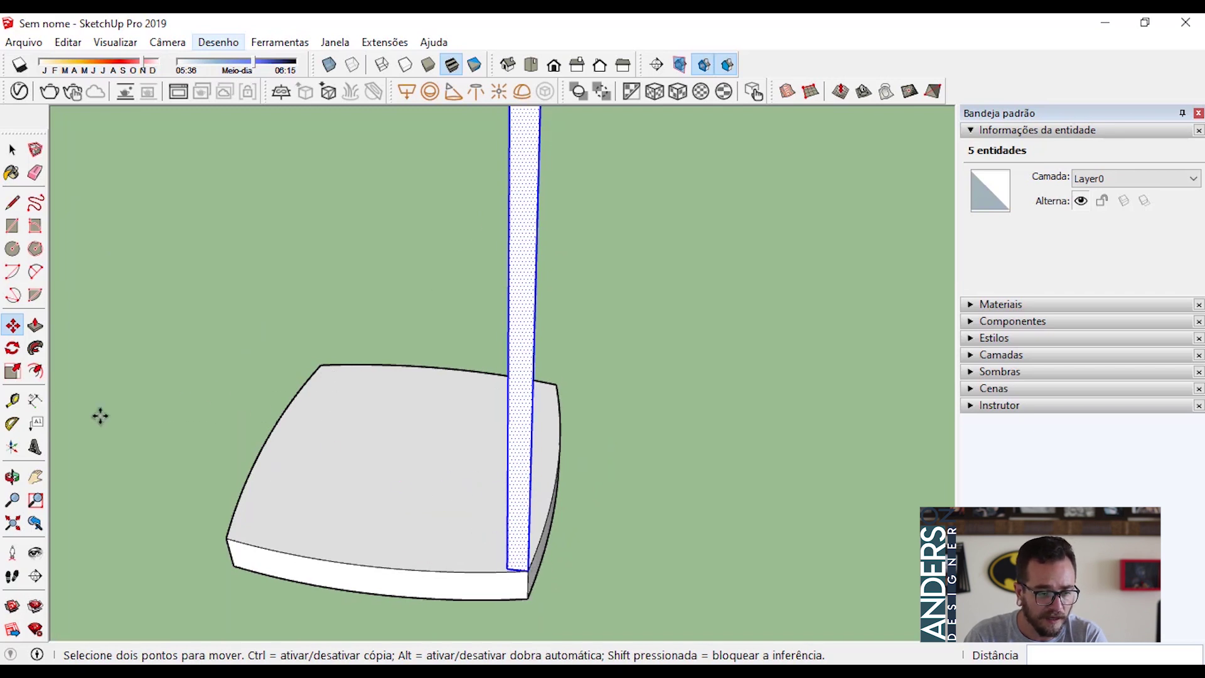
left_click(12, 348)
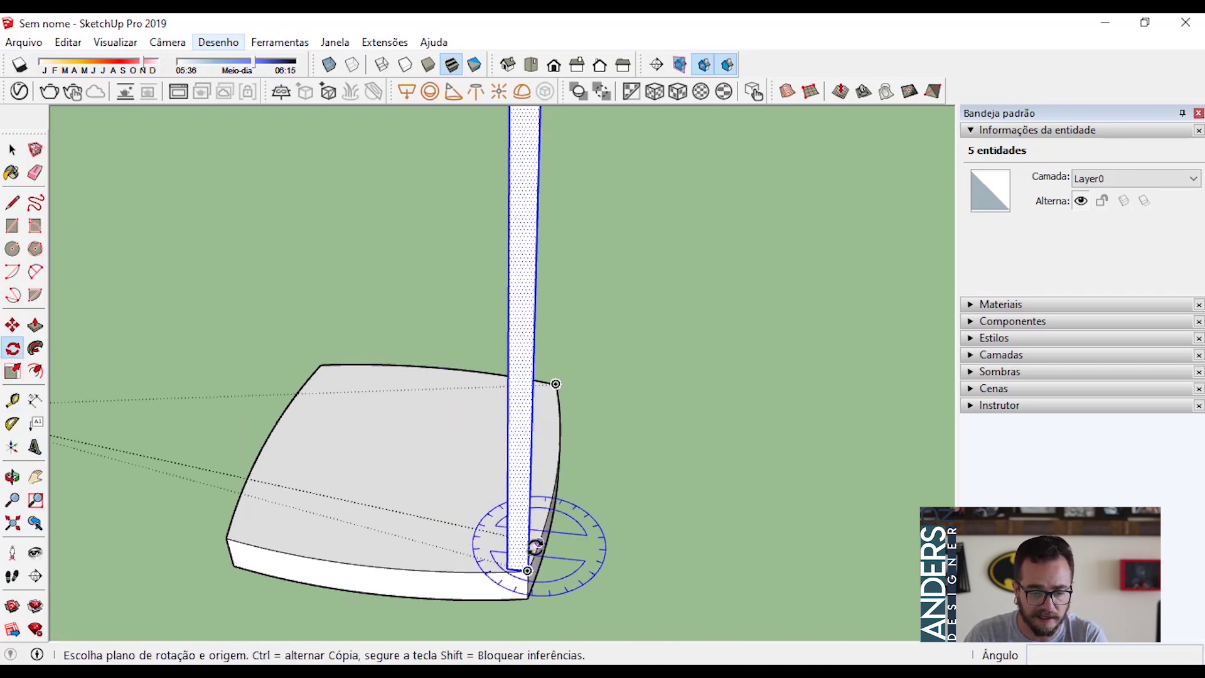
scroll(520, 565, "up", 4)
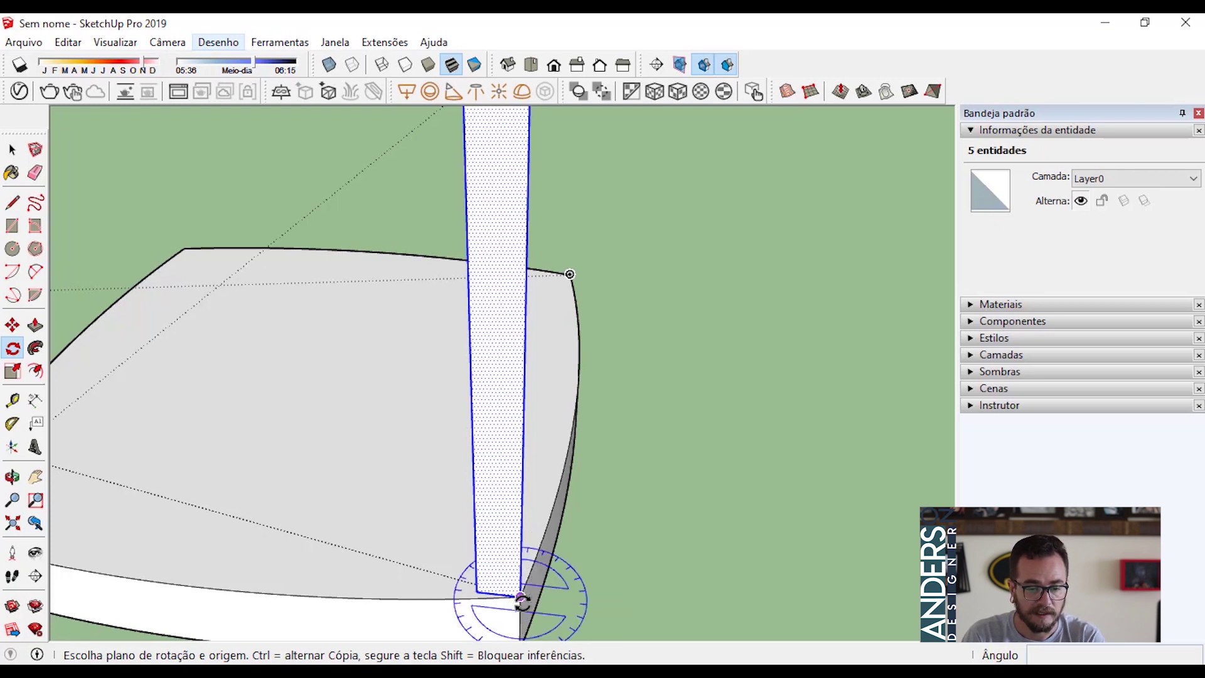
left_click(520, 597)
left_click(477, 587)
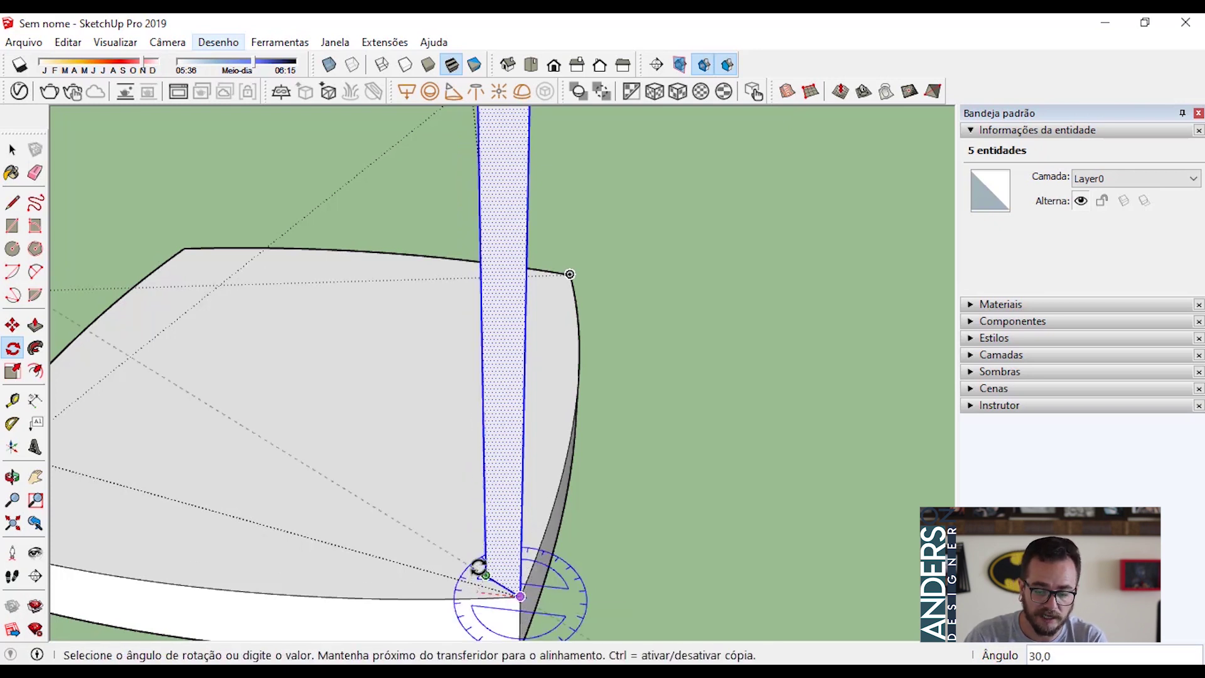
type("4")
key("Return")
scroll(478, 565, "down", 5)
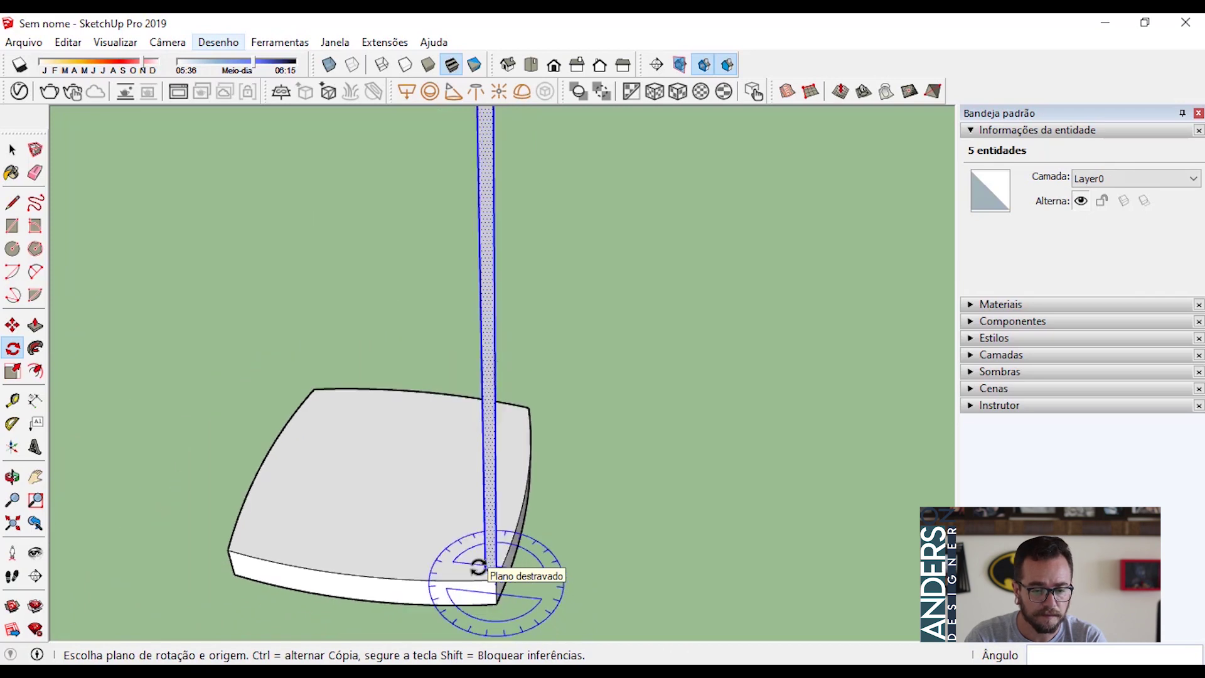
key("space")
- Explode the group of the curved-sided base back into loose geometry
middle_click_drag(479, 556, 550, 544)
scroll(550, 553, "down", 6)
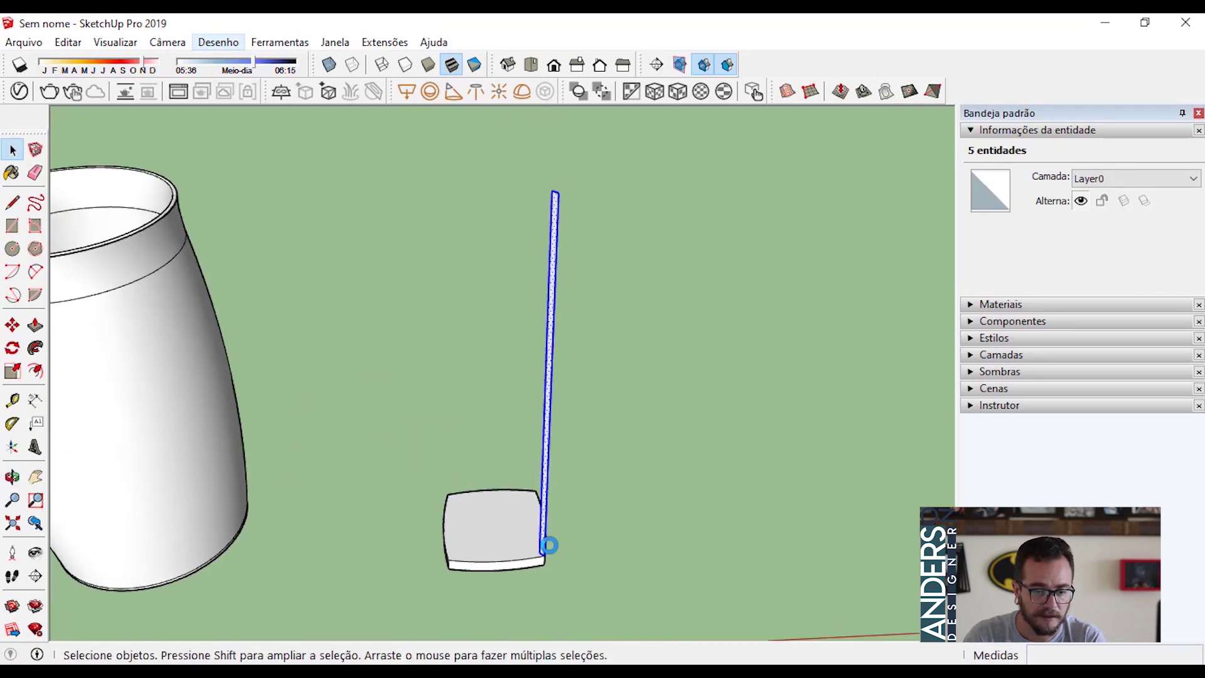
right_click(520, 527)
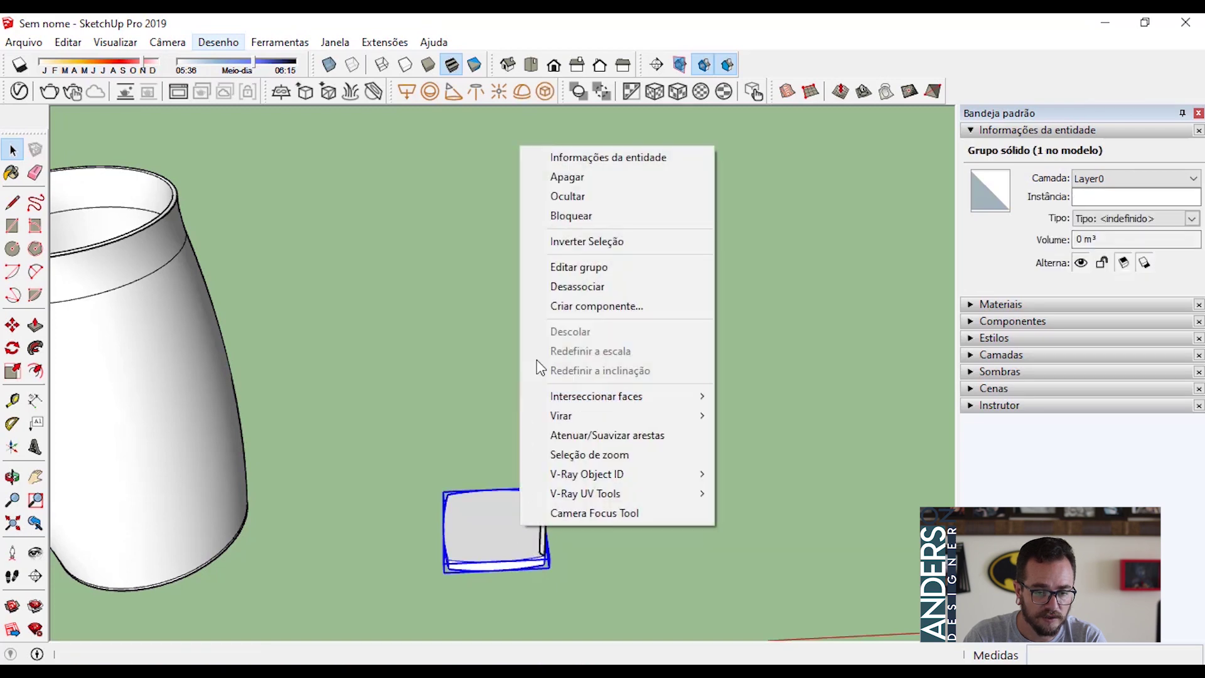
left_click(556, 289)
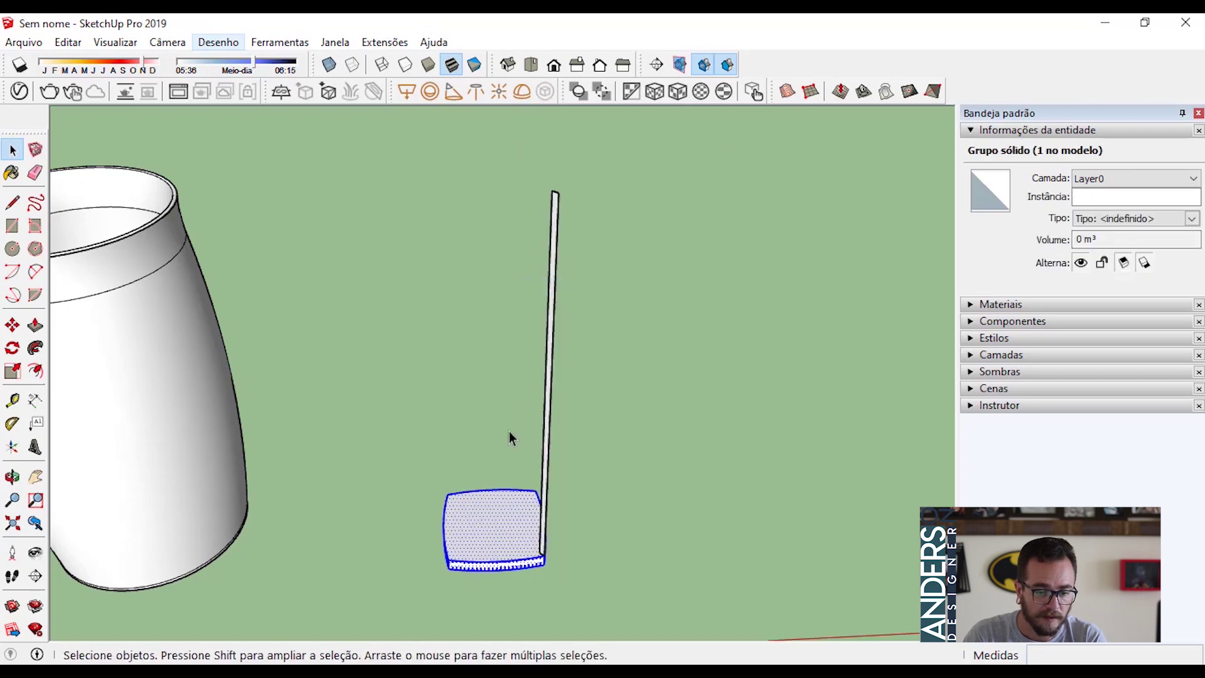
- Sweep the upright strip's face around the base's four top arc edges with Follow Me to form the vase walls
scroll(492, 533, "up", 5)
middle_click_drag(509, 527, 649, 548)
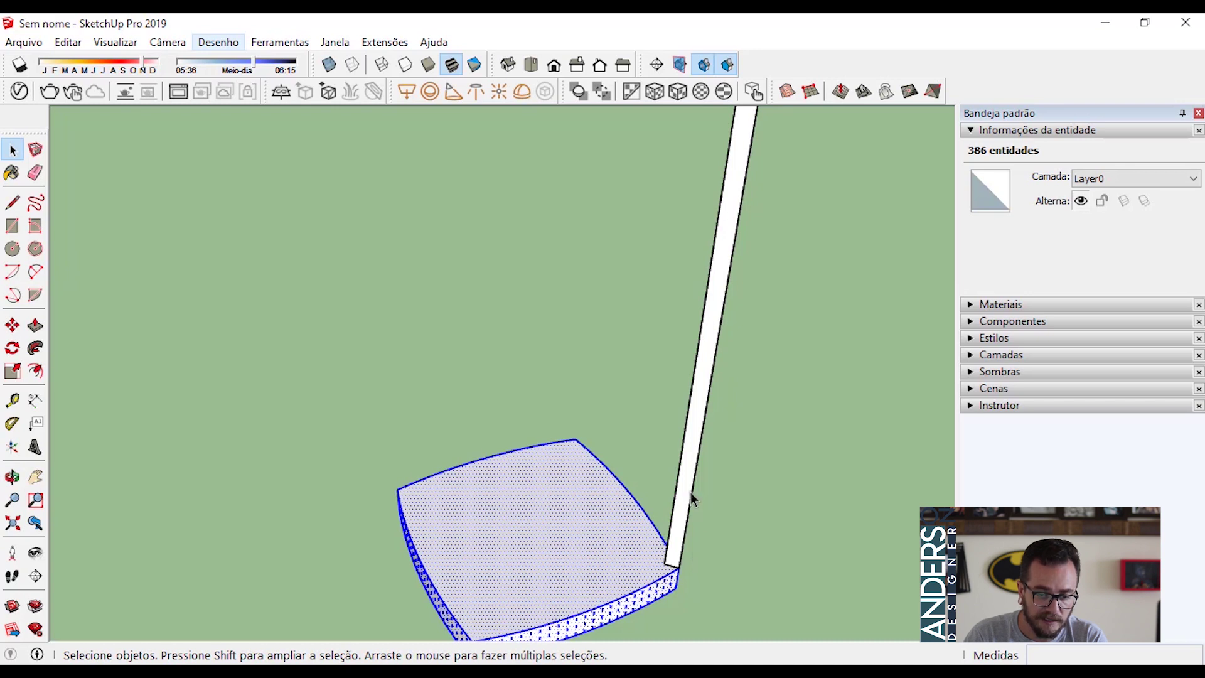
left_click(623, 485)
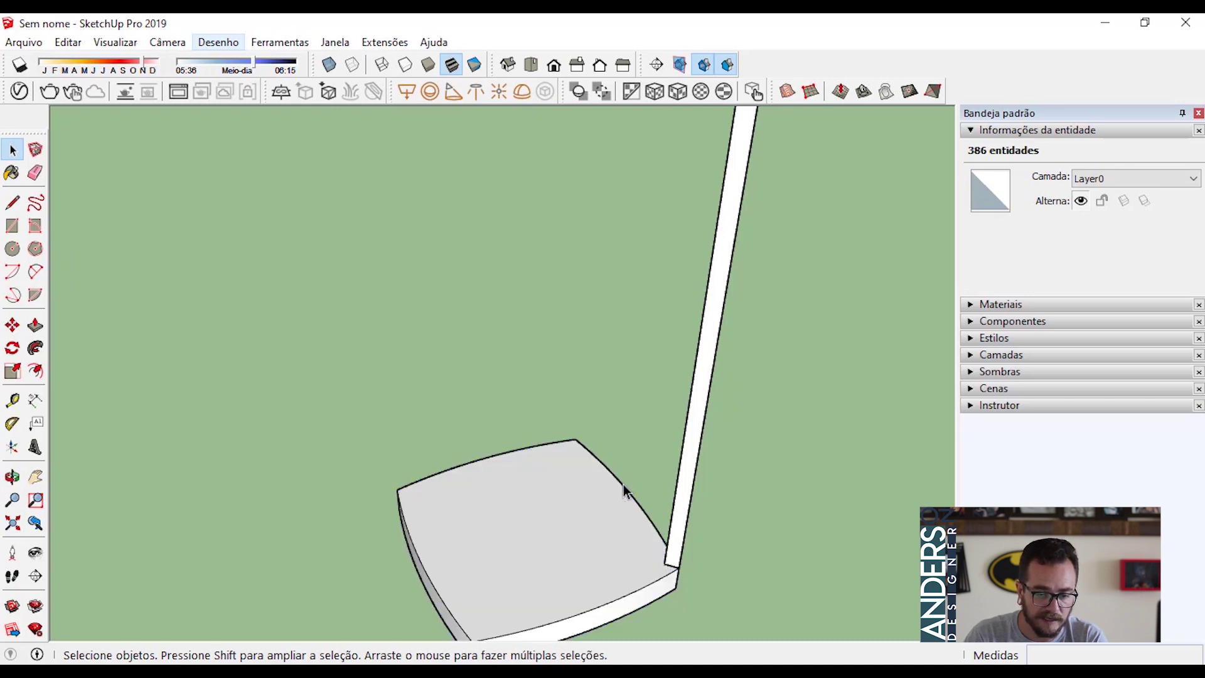
left_click(624, 486)
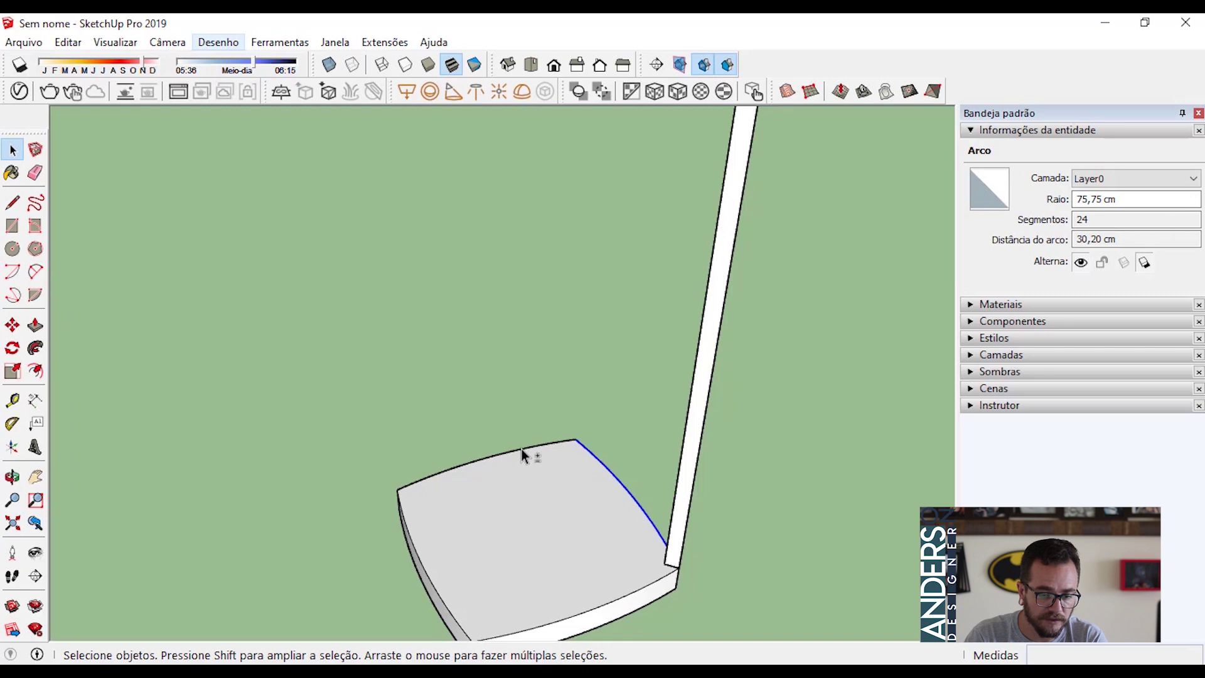
left_click(429, 575, "shift")
left_click(583, 610, "shift")
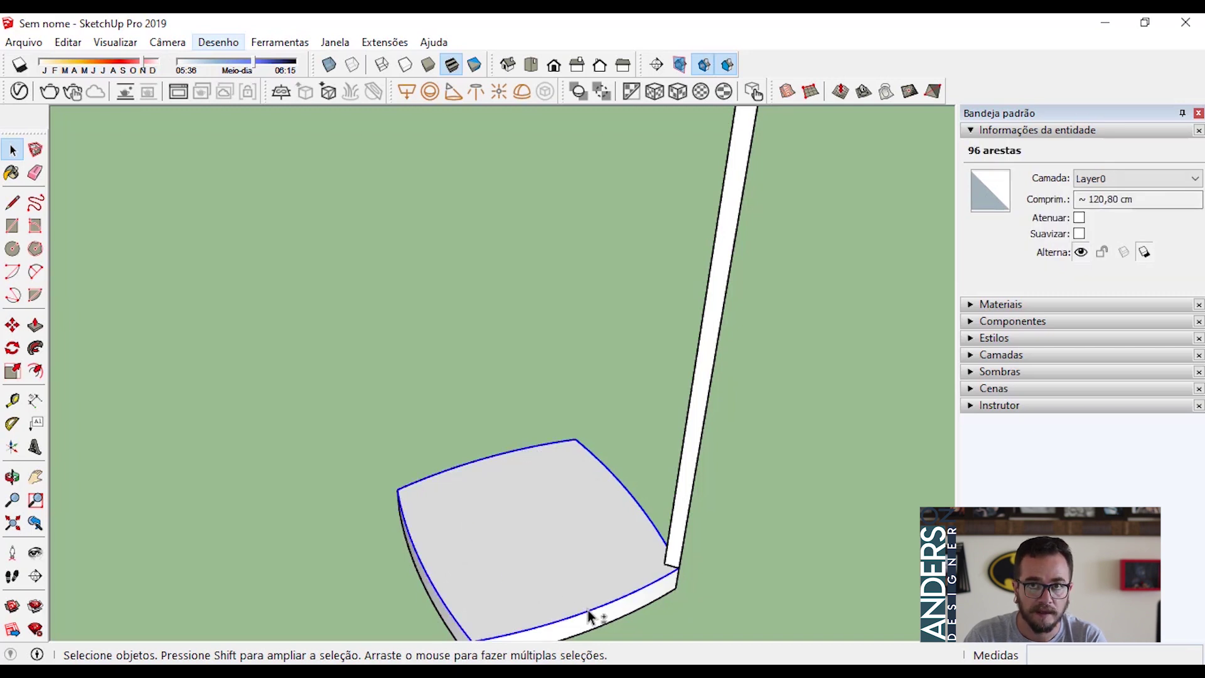
scroll(589, 617, "down", 2)
middle_click_drag(578, 578, 491, 432)
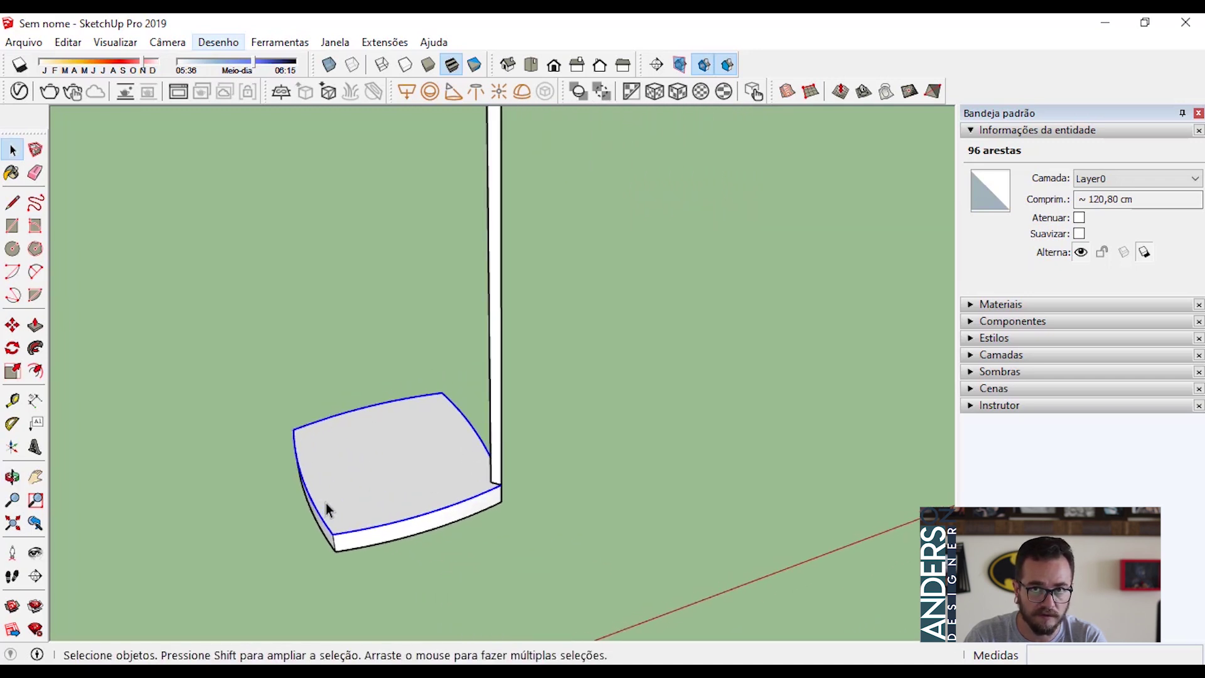
left_click(40, 353)
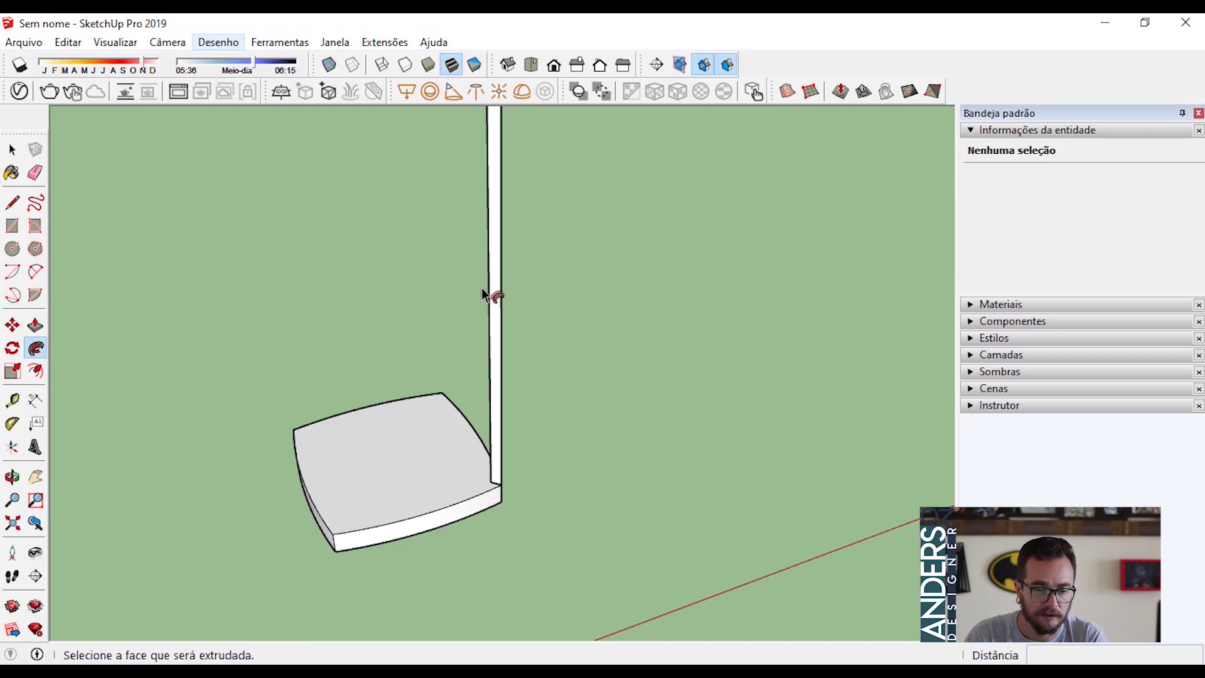
left_click(496, 289)
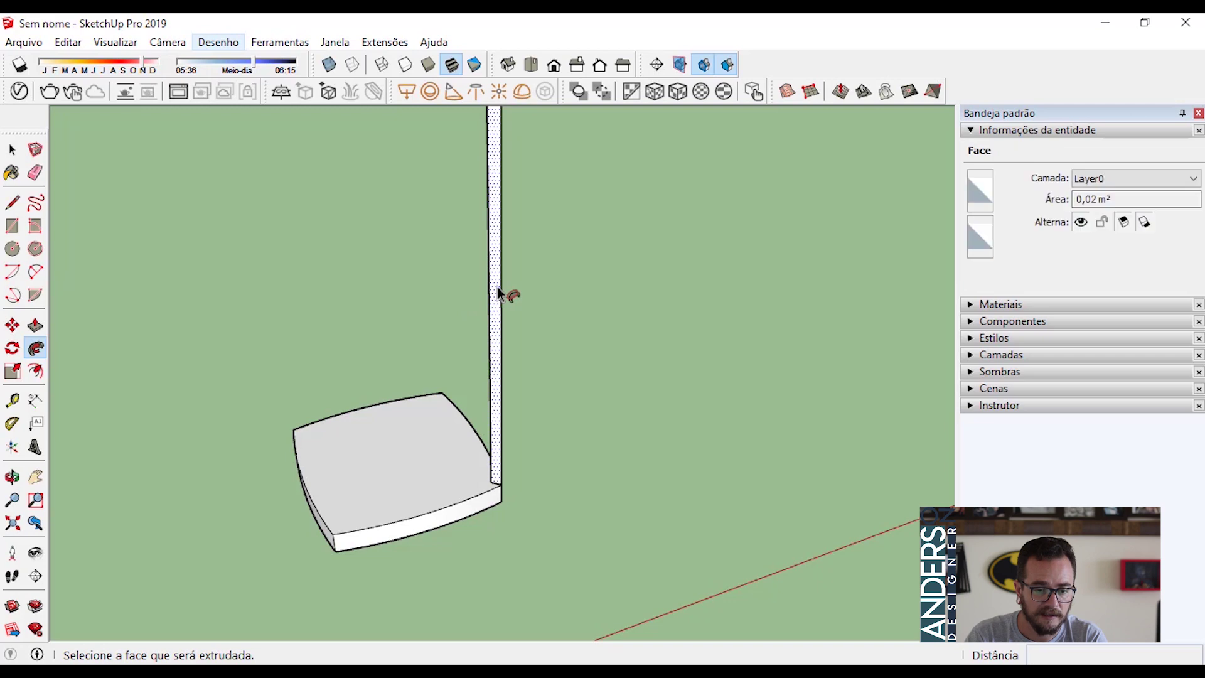
left_click(497, 289)
scroll(540, 518, "down", 5)
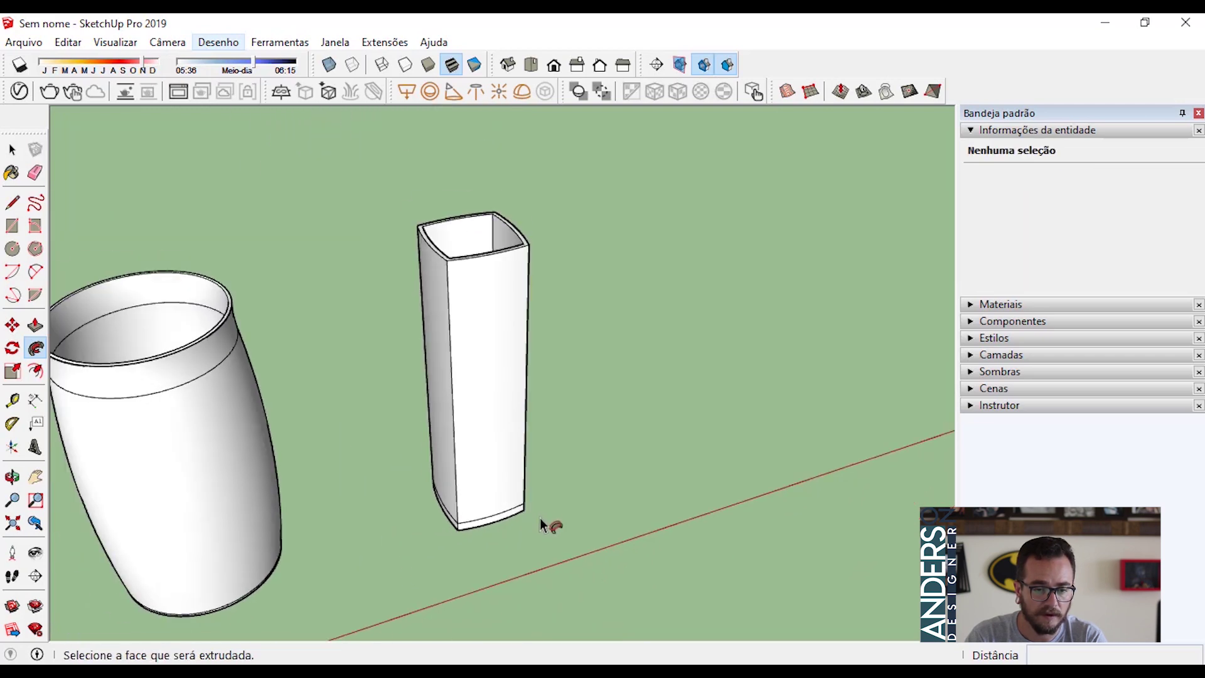
key("space")
- Select the square vase's top rim face together with its inner and outer boundary edges
middle_click_drag(537, 512, 366, 483)
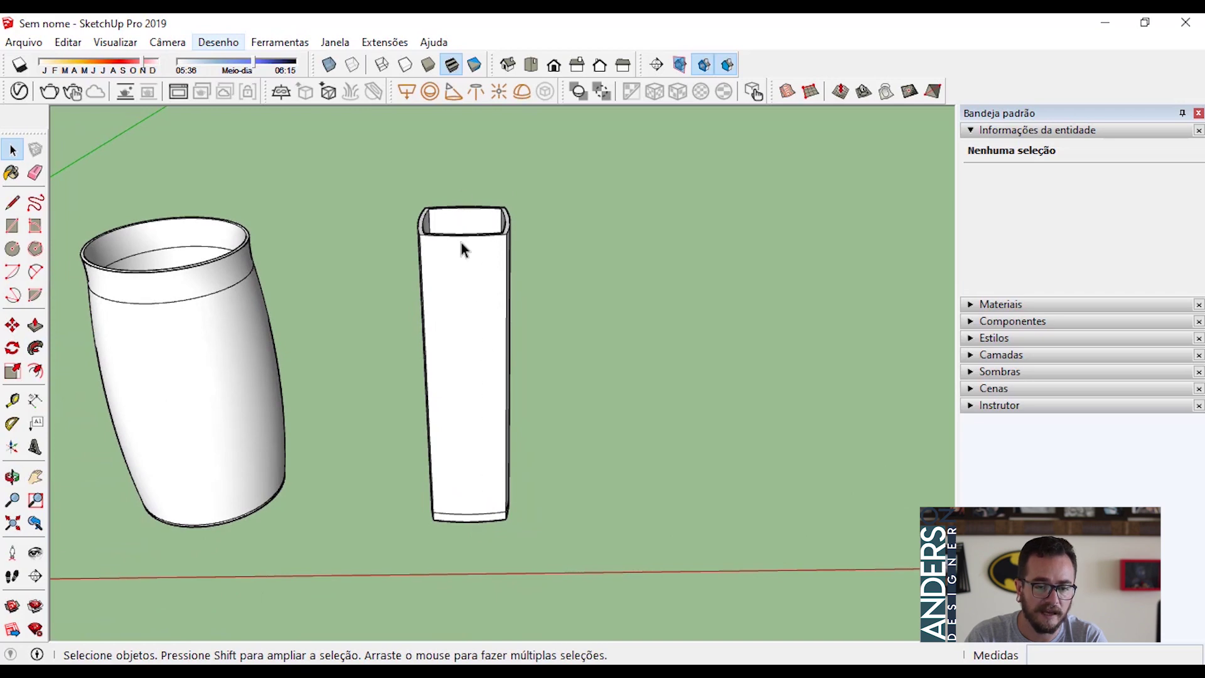
mouse_move(455, 290)
middle_mouse_down()
mouse_move(452, 261)
mouse_move(457, 377)
mouse_move(475, 297)
middle_mouse_up()
scroll(477, 303, "down", 5)
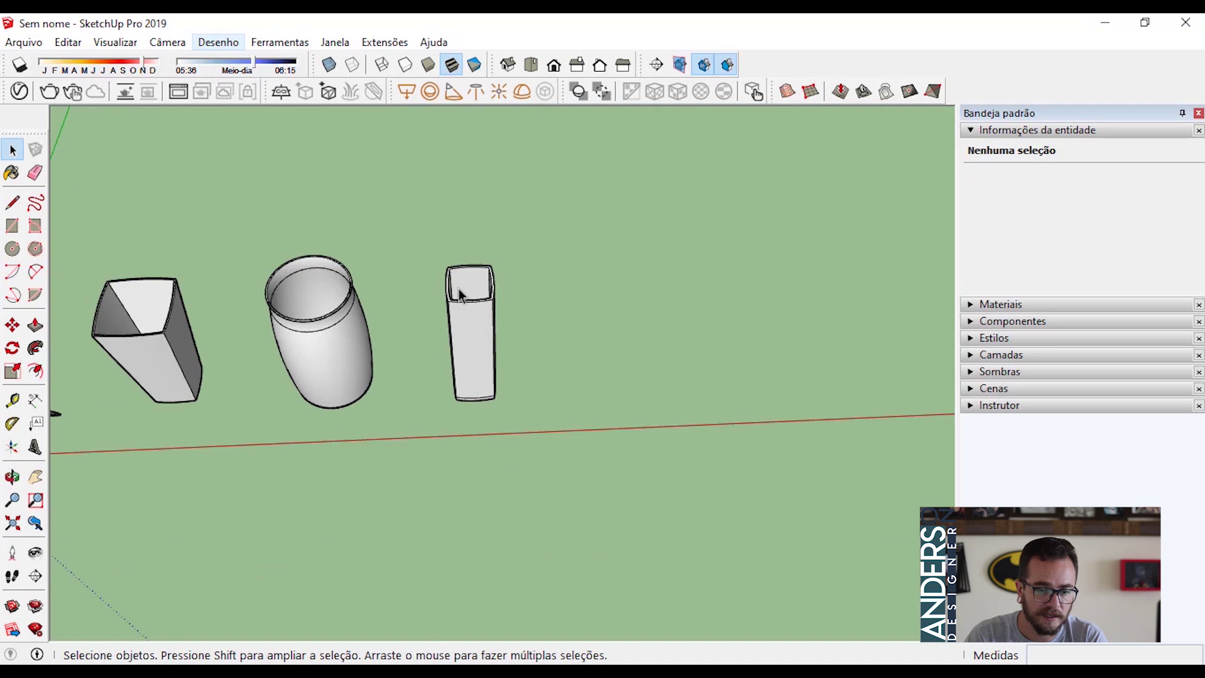
scroll(502, 280, "up", 8)
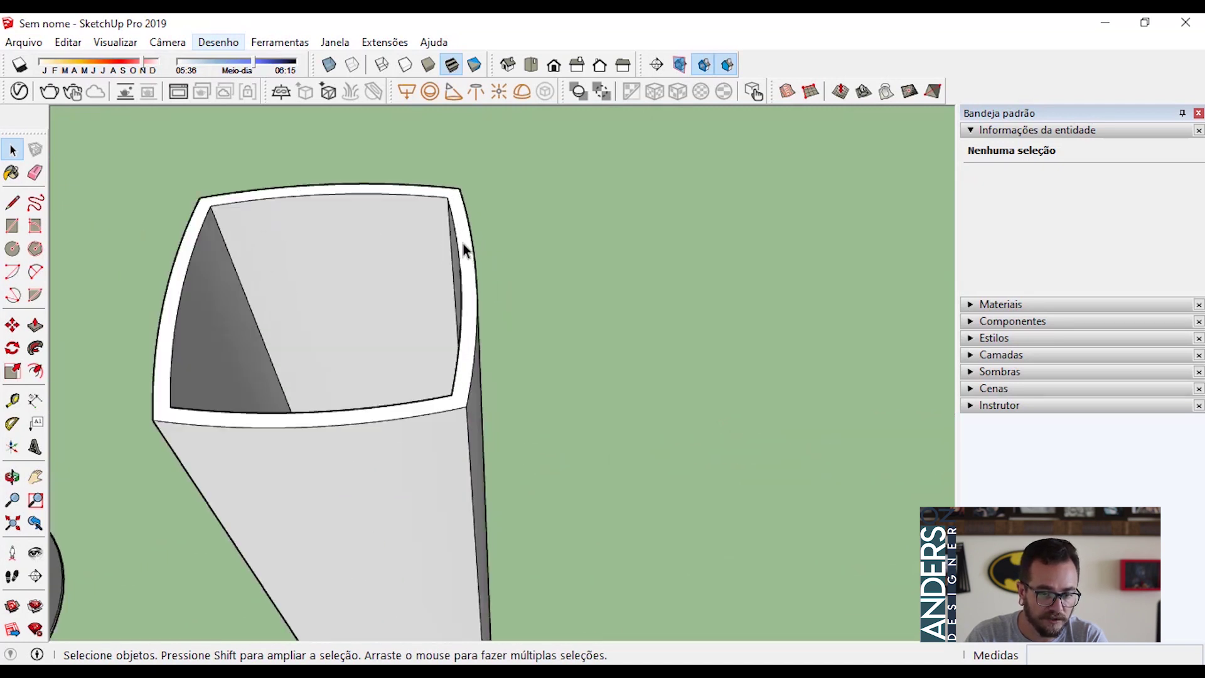
triple_click(463, 247)
middle_click_drag(462, 247, 765, 188, "shift")
middle_click_drag(627, 188, 460, 248)
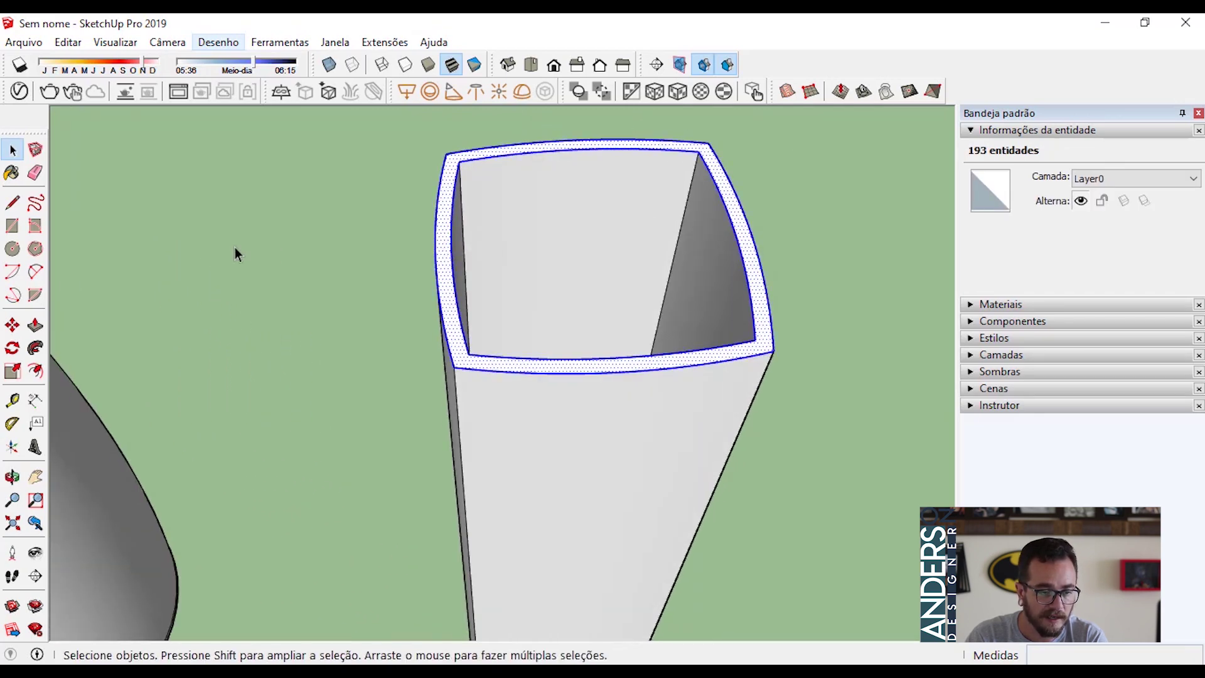
- Scale the selected rim uniformly by 1,5 about its centre so the vase widens toward the top
left_click(14, 373)
scroll(210, 500, "down", 3)
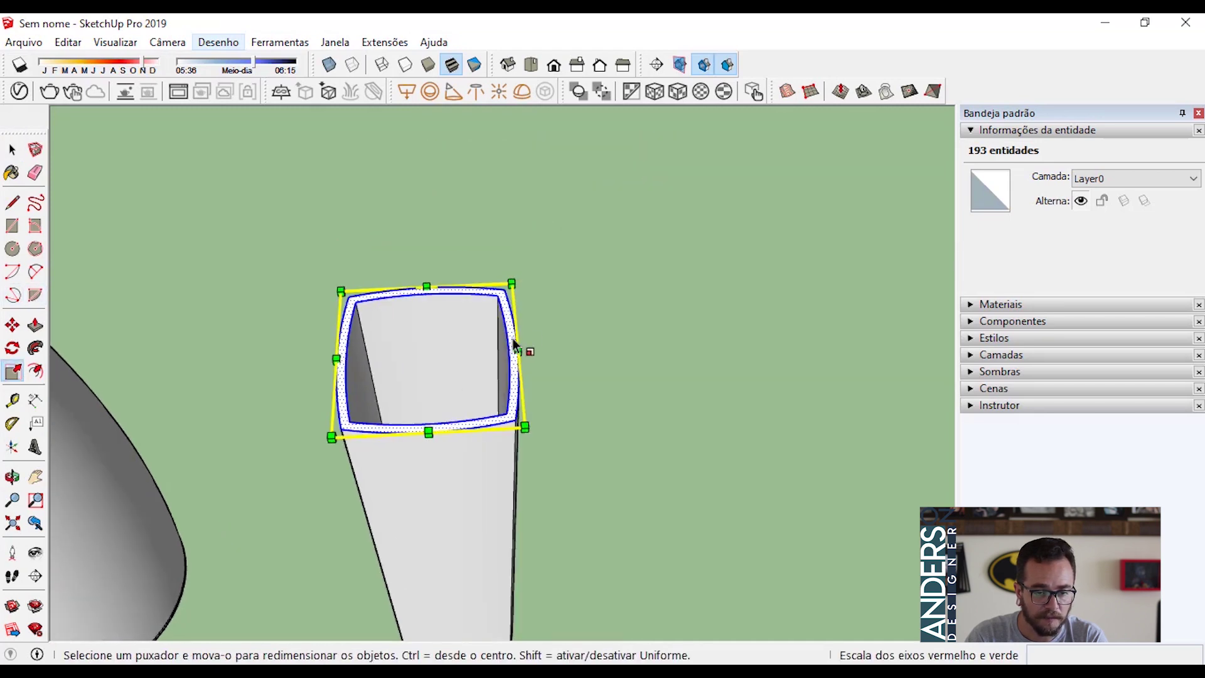
scroll(548, 253, "down", 3)
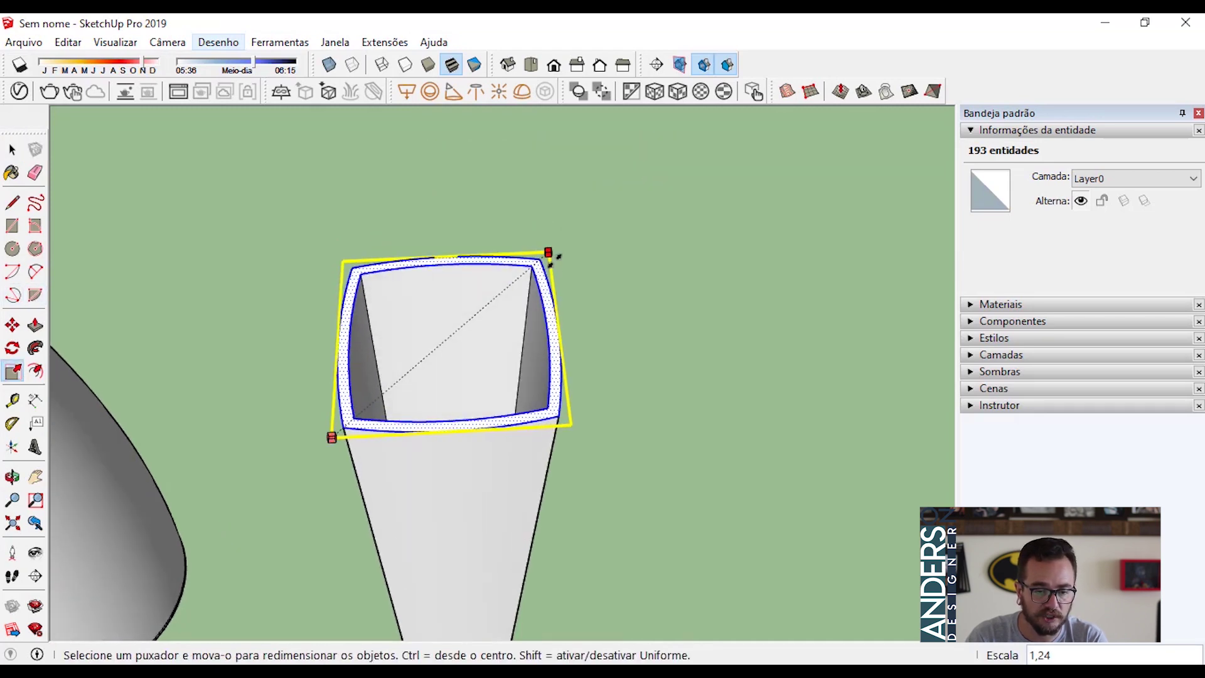
mouse_move(551, 253)
middle_mouse_down()
mouse_move(562, 247)
mouse_move(553, 257)
middle_mouse_up()
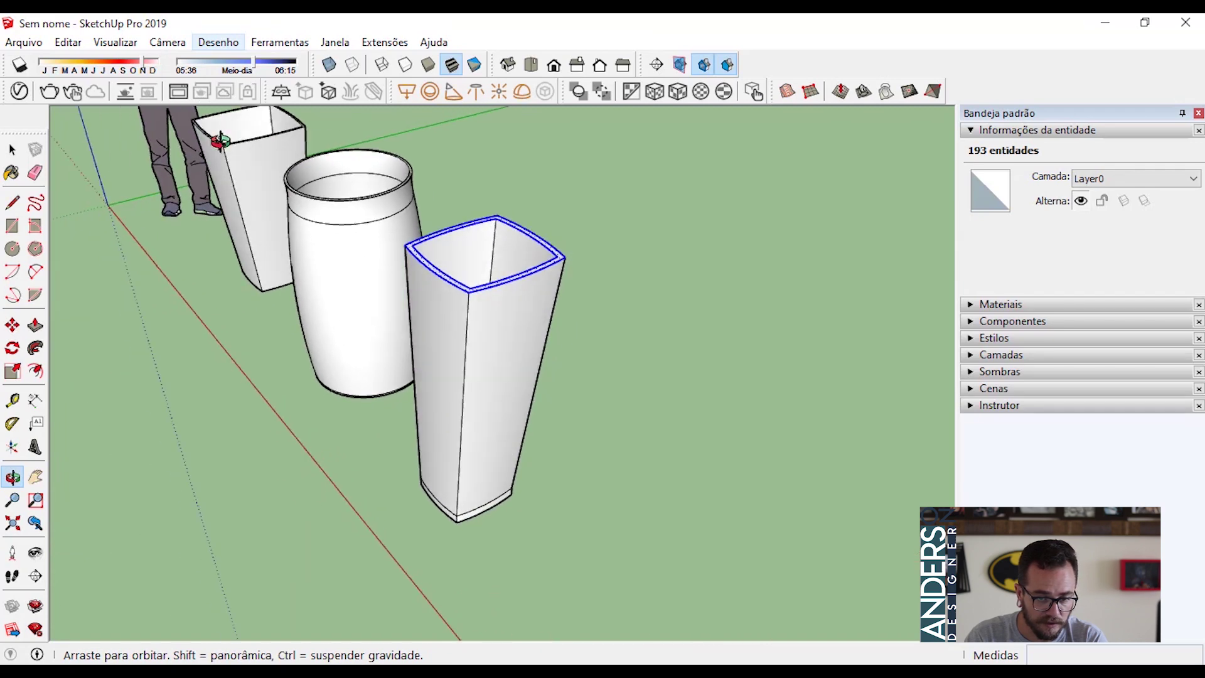
left_click_drag(567, 261, 650, 290)
middle_click_drag(651, 290, 796, 331)
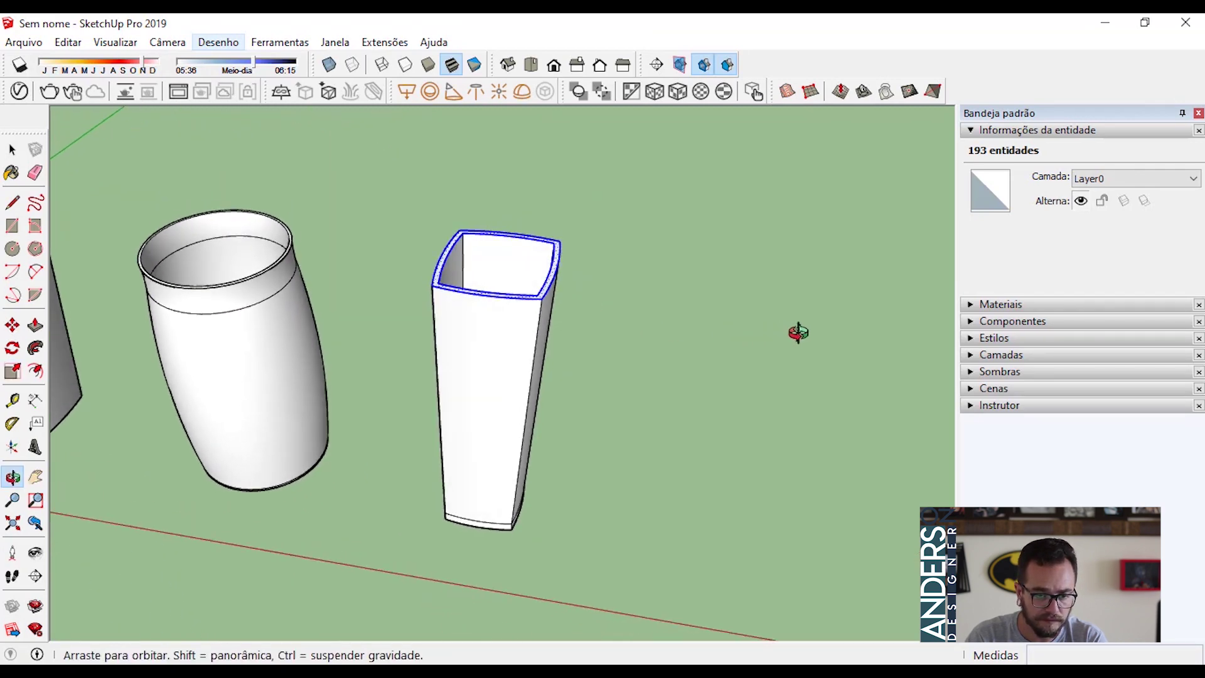
left_click_drag(631, 216, 585, 233)
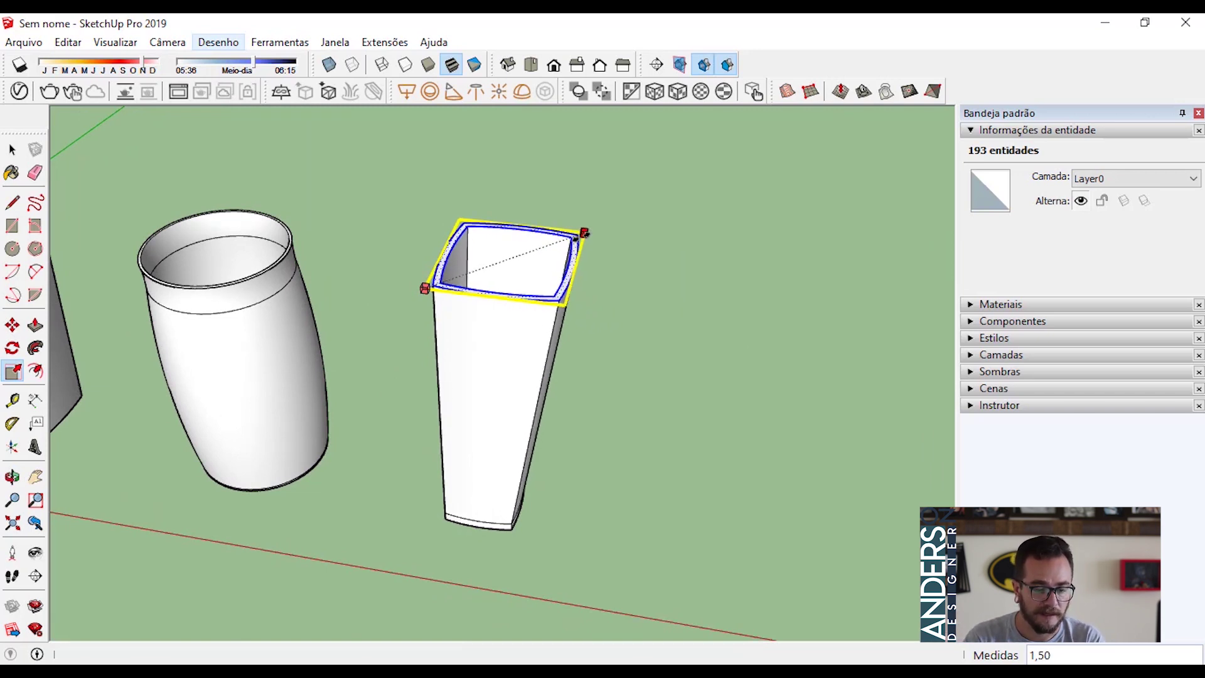
key("ctrl")
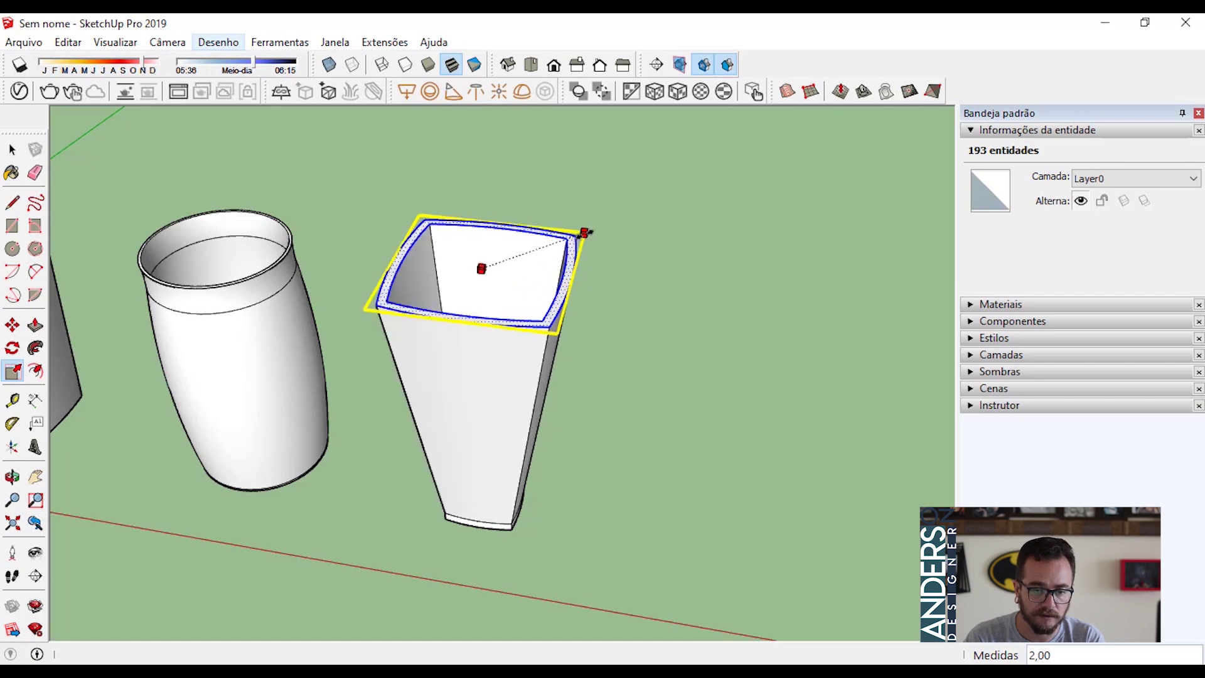
mouse_move(588, 233)
left_mouse_down("ctrl")
mouse_move(599, 229)
mouse_move(570, 241)
left_mouse_up("ctrl")
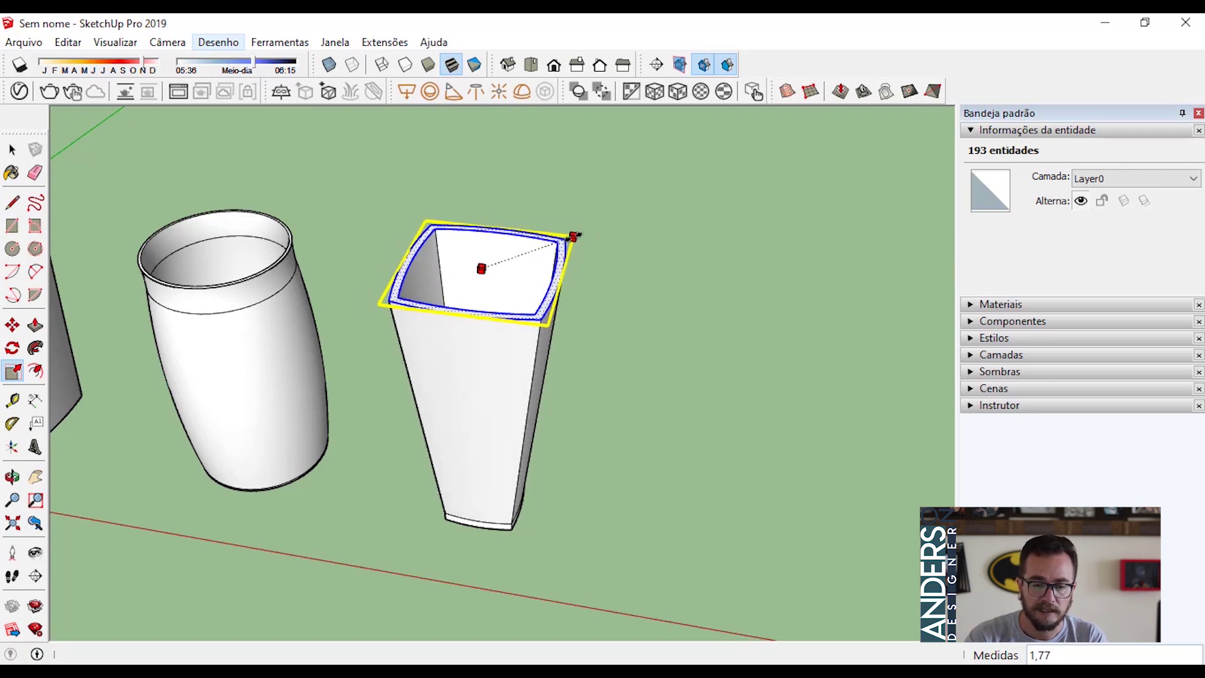
left_click(575, 235)
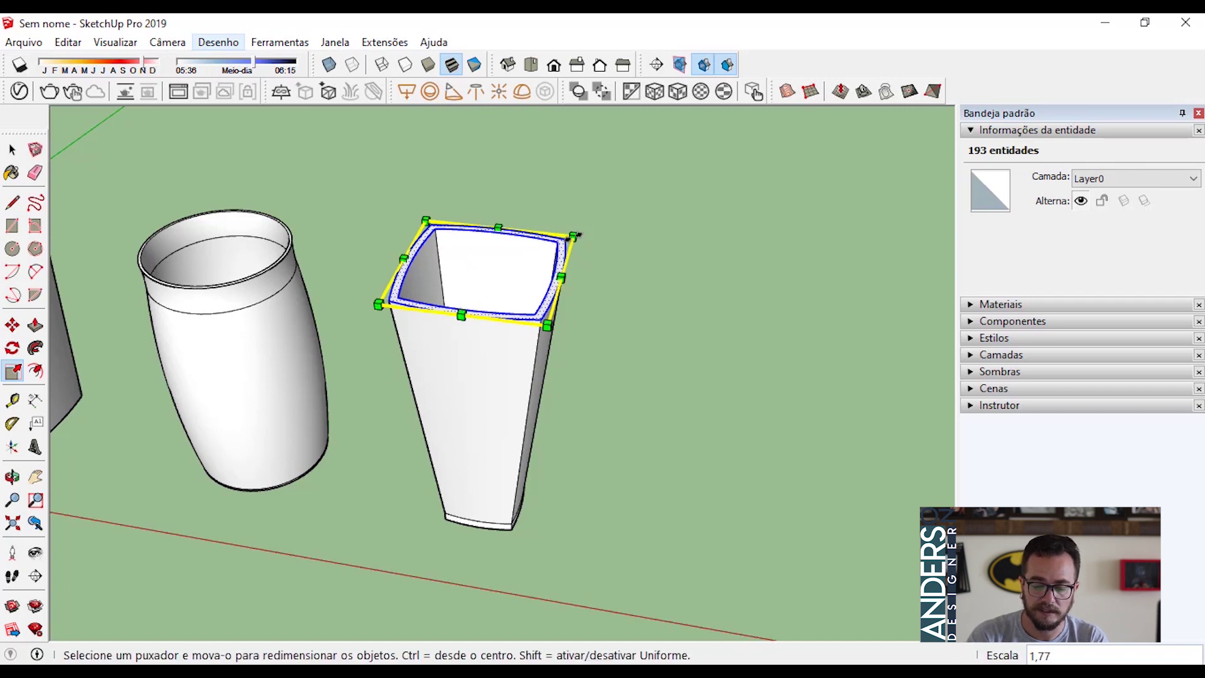
type("1,5")
key("Return")
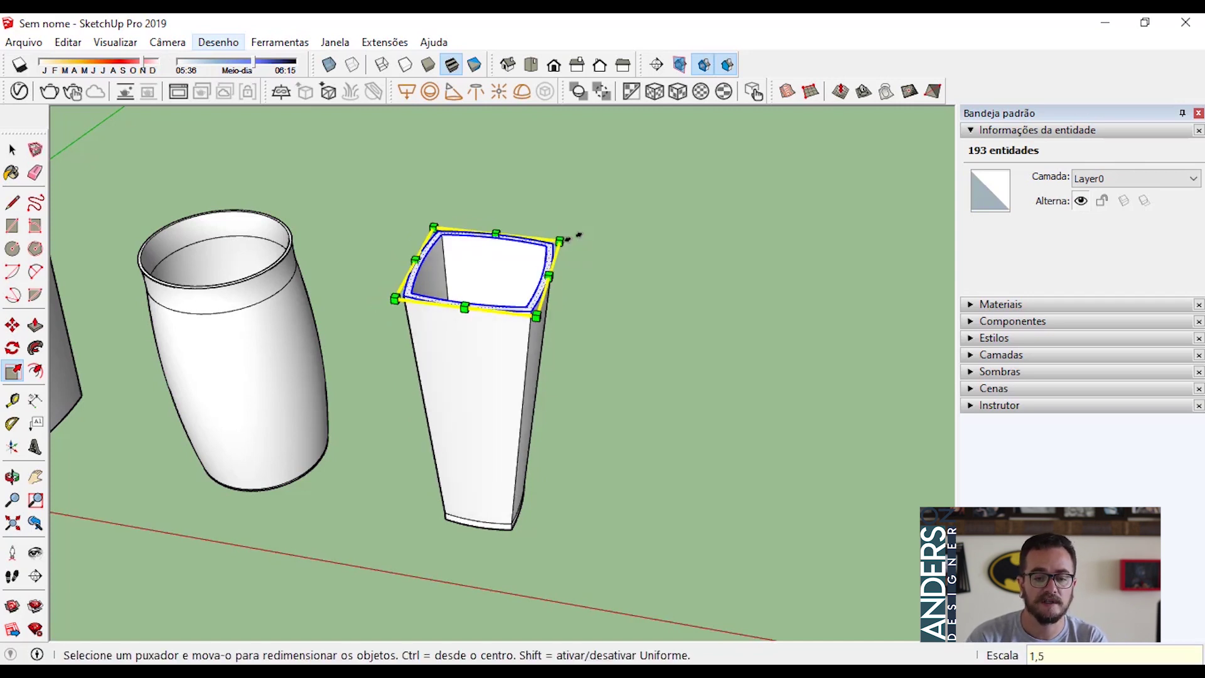
key("space")
left_click(671, 363)
- Select all connected geometry of the tapered square vase and make it a group
scroll(671, 363, "down", 3)
scroll(524, 310, "up", 8)
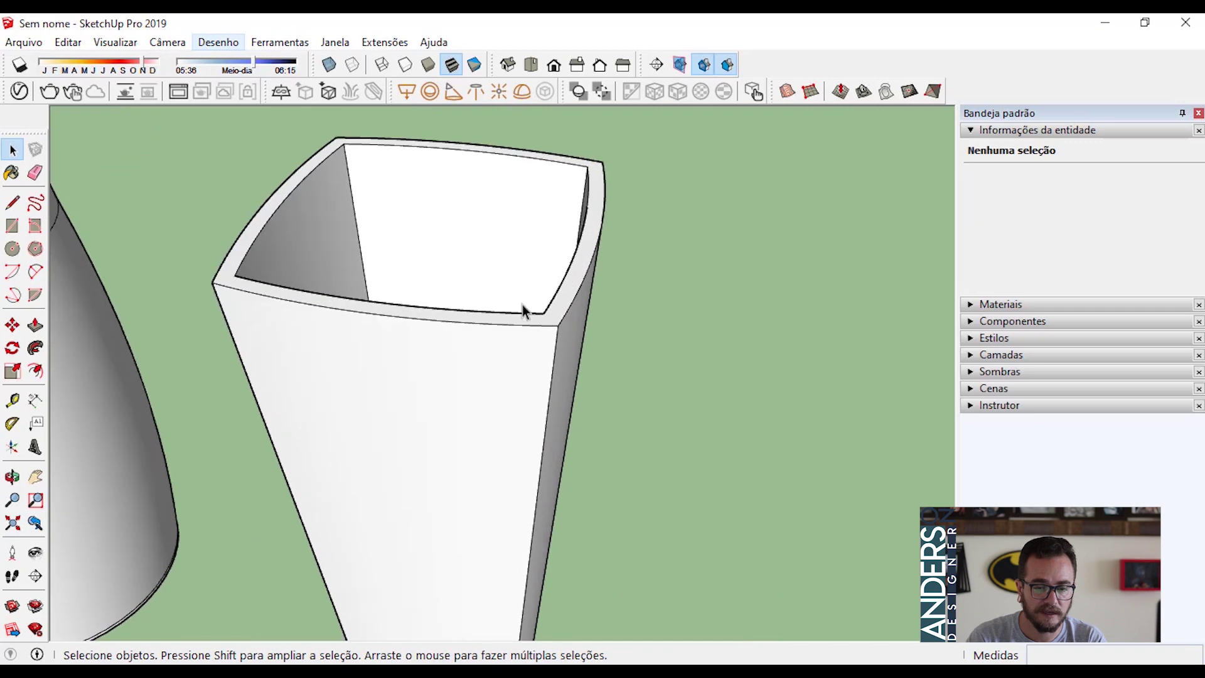
scroll(524, 311, "down", 5)
middle_click_drag(498, 412, 539, 374)
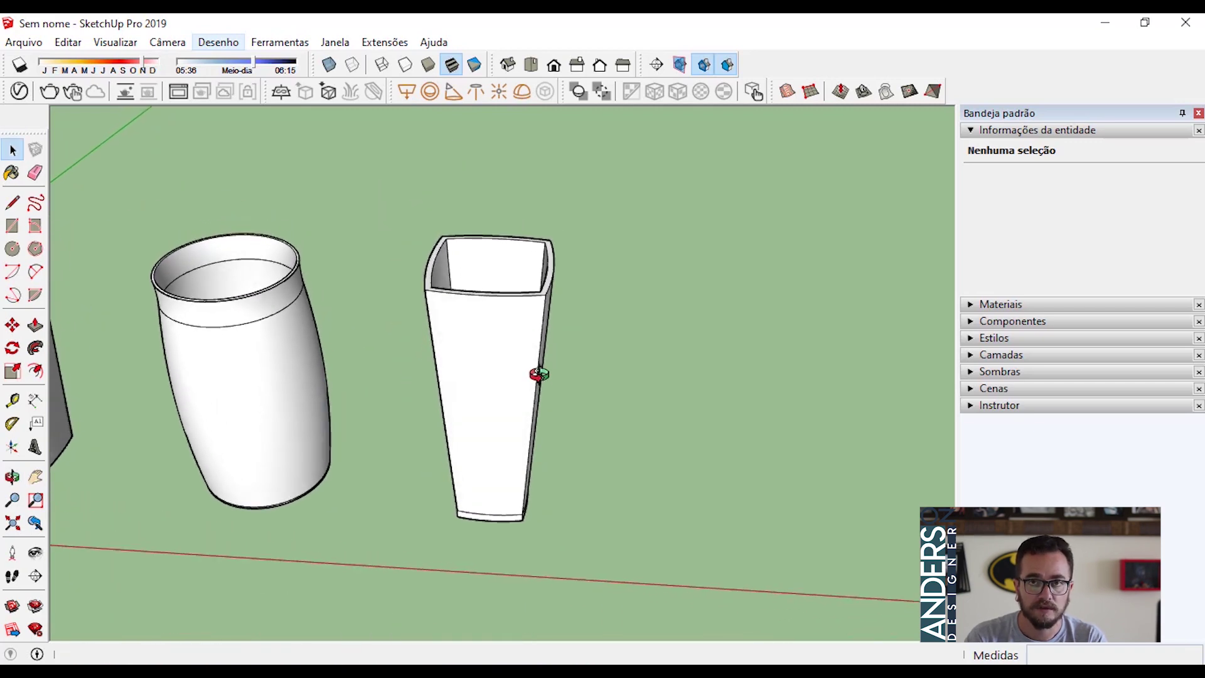
left_click(496, 325)
double_click(497, 326)
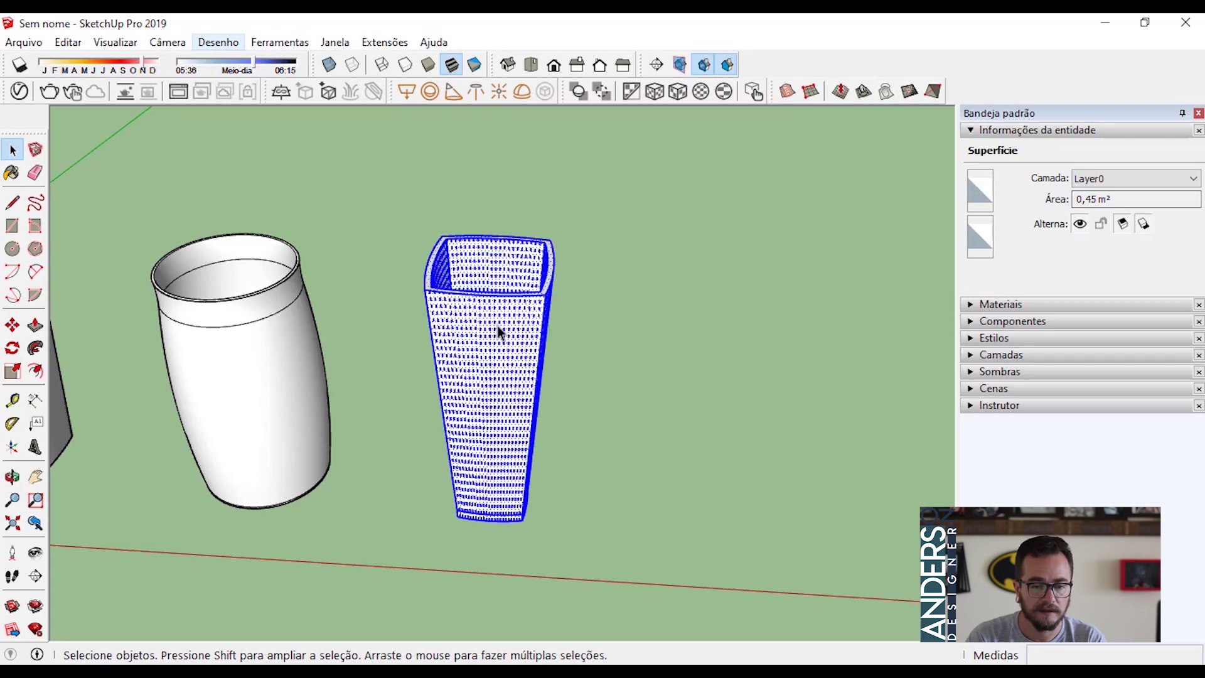
right_click(497, 326)
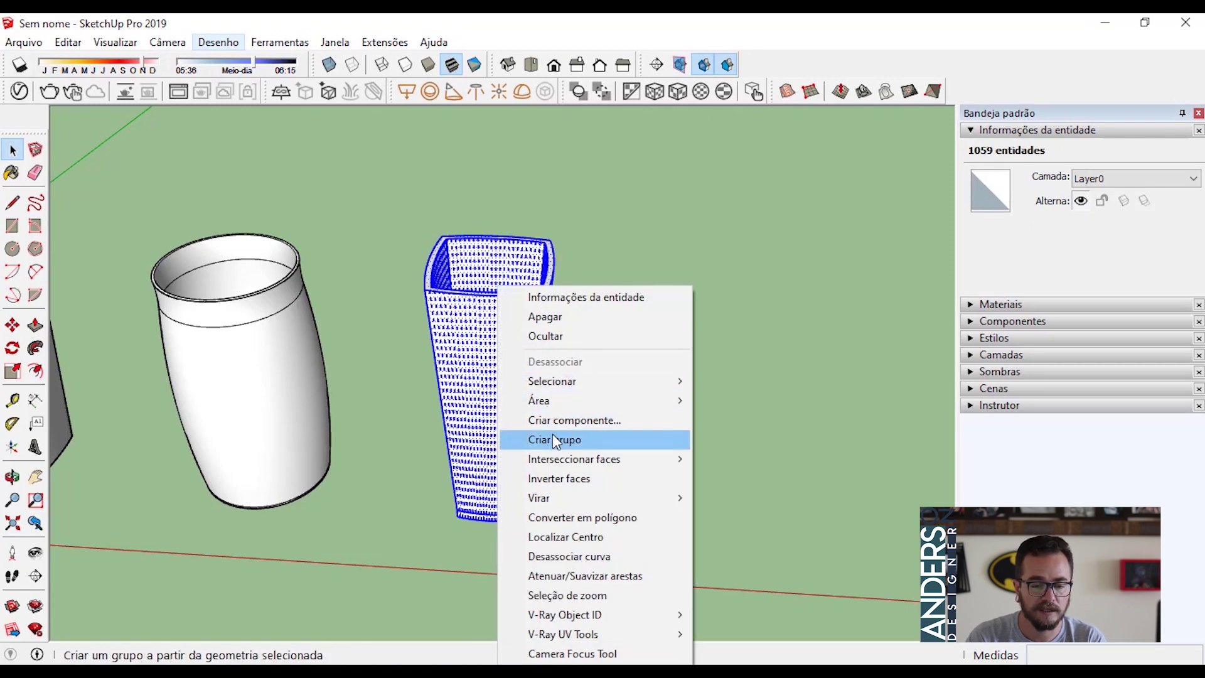
left_click(554, 439)
- Draw a circle with a 25 cm radius on the ground beside the grouped square vase
middle_click_drag(573, 440, 475, 392)
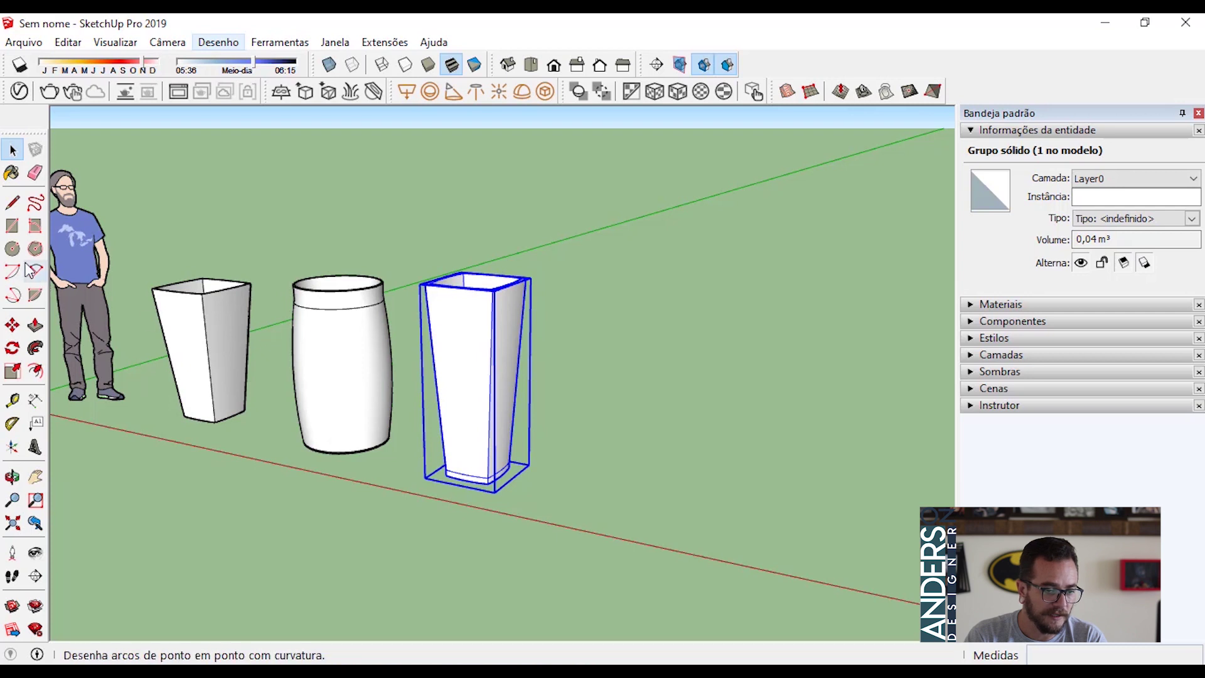
left_click(13, 249)
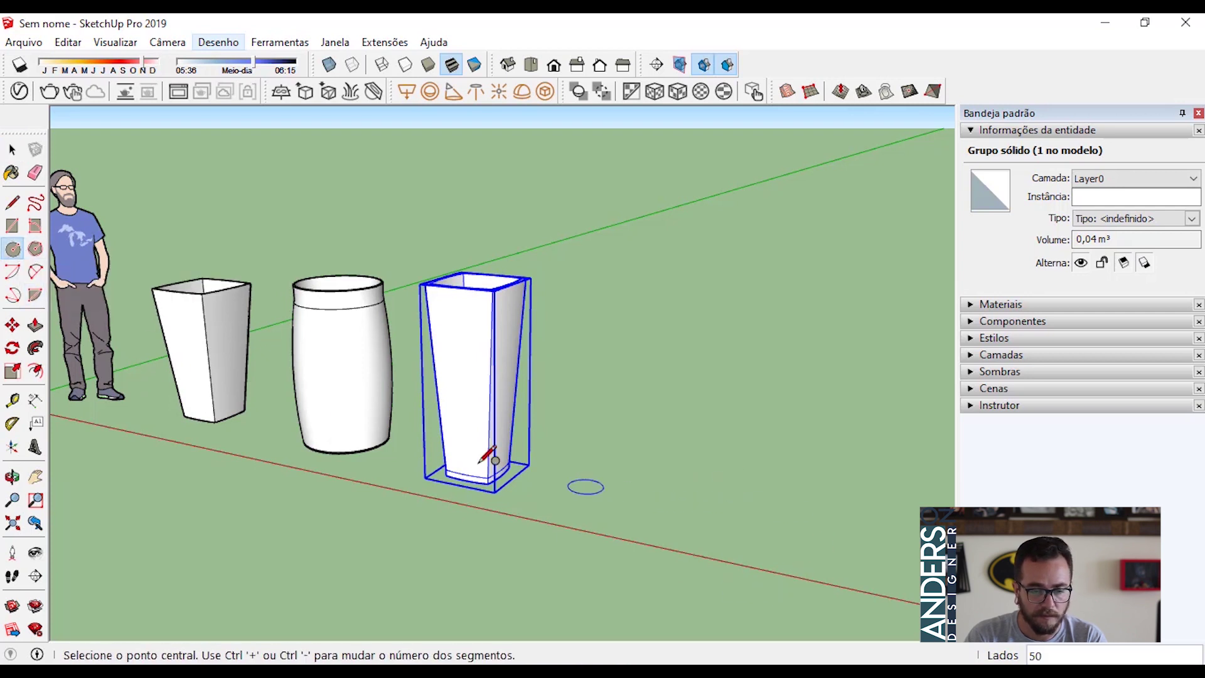
left_click(635, 508)
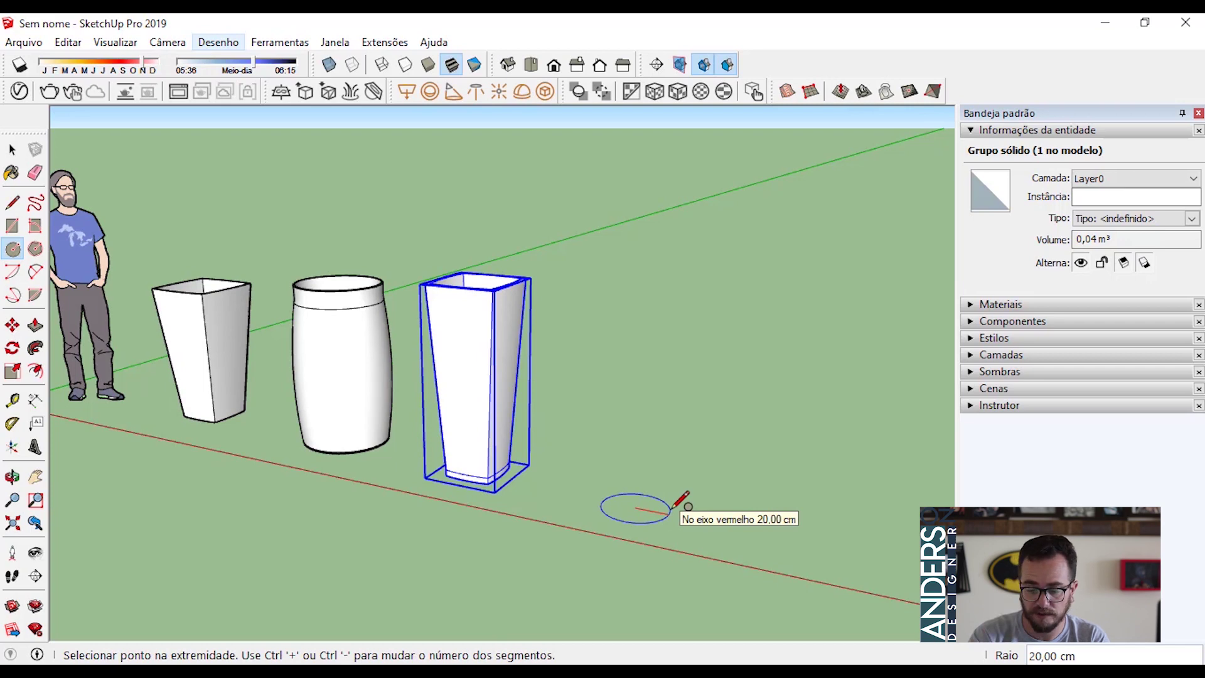
key("Return")
key("space")
scroll(671, 511, "up", 6)
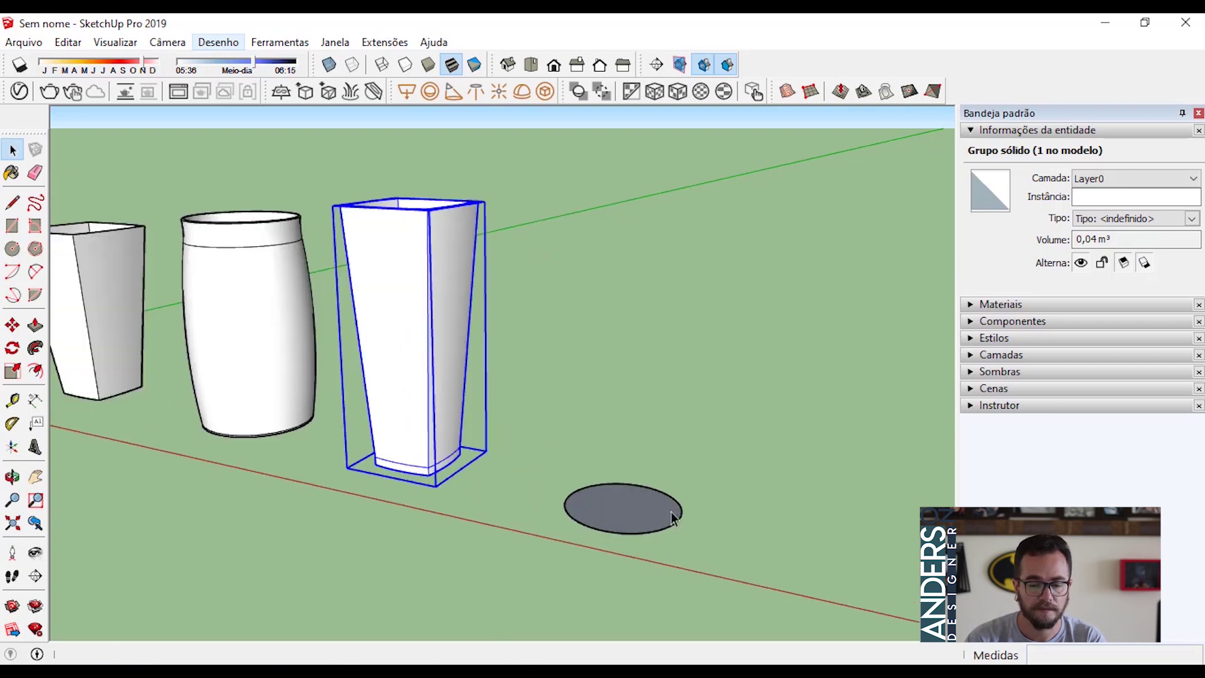
- Push/Pull the circle upward 2 cm to form a thin round base
middle_click_drag(447, 483, 671, 581)
scroll(604, 480, "up", 2)
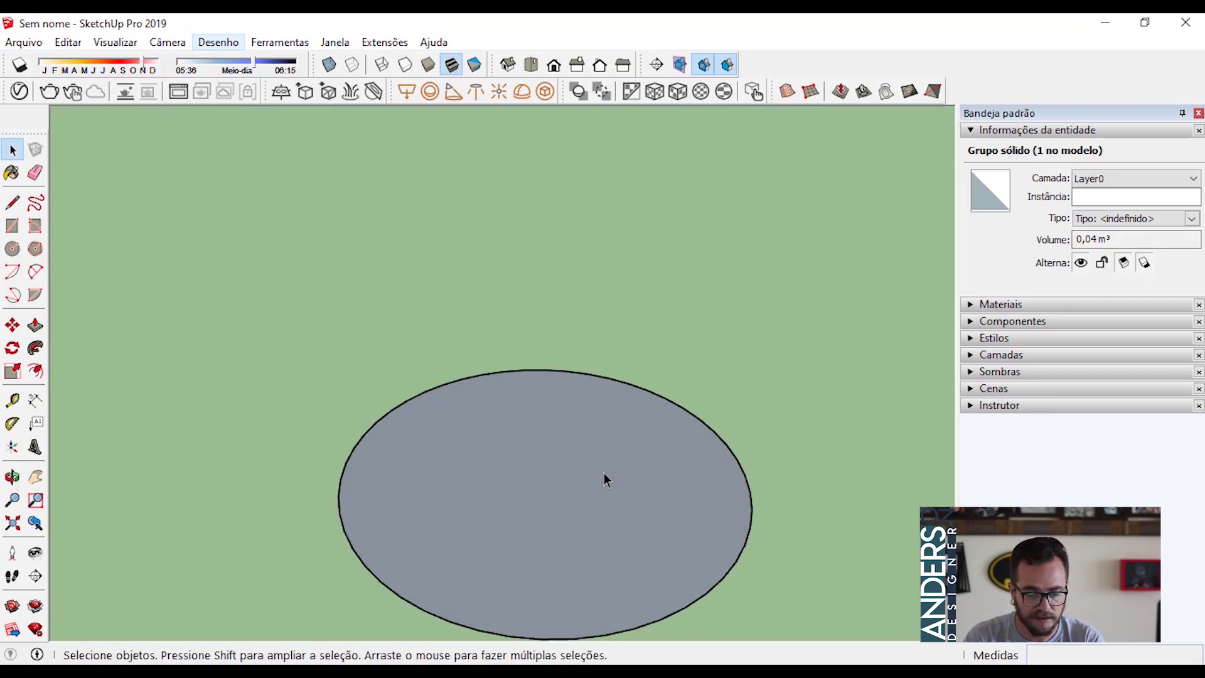
key("p")
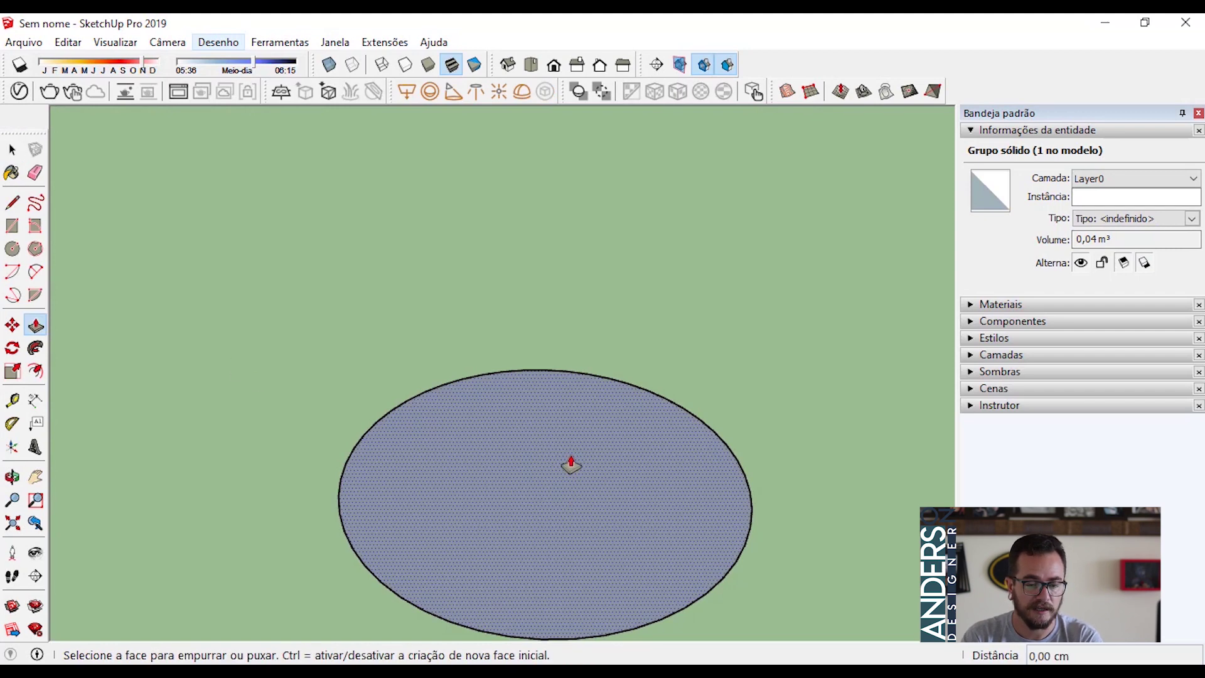
left_click(571, 465)
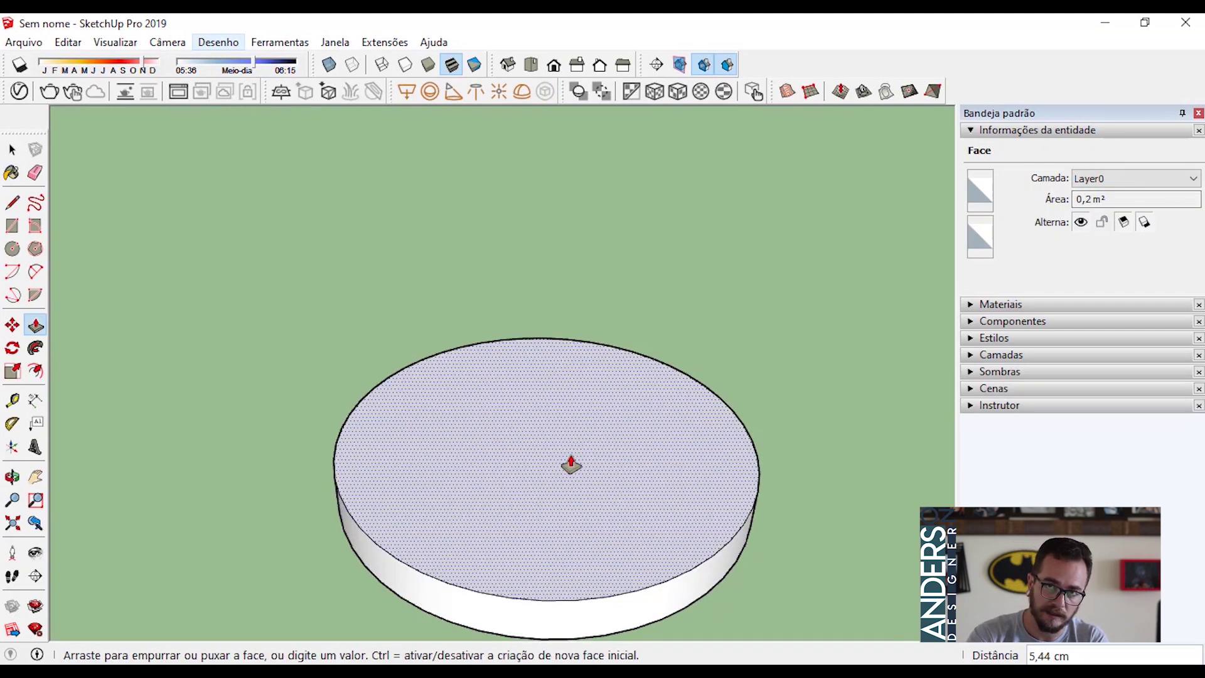
type("2")
key("Return")
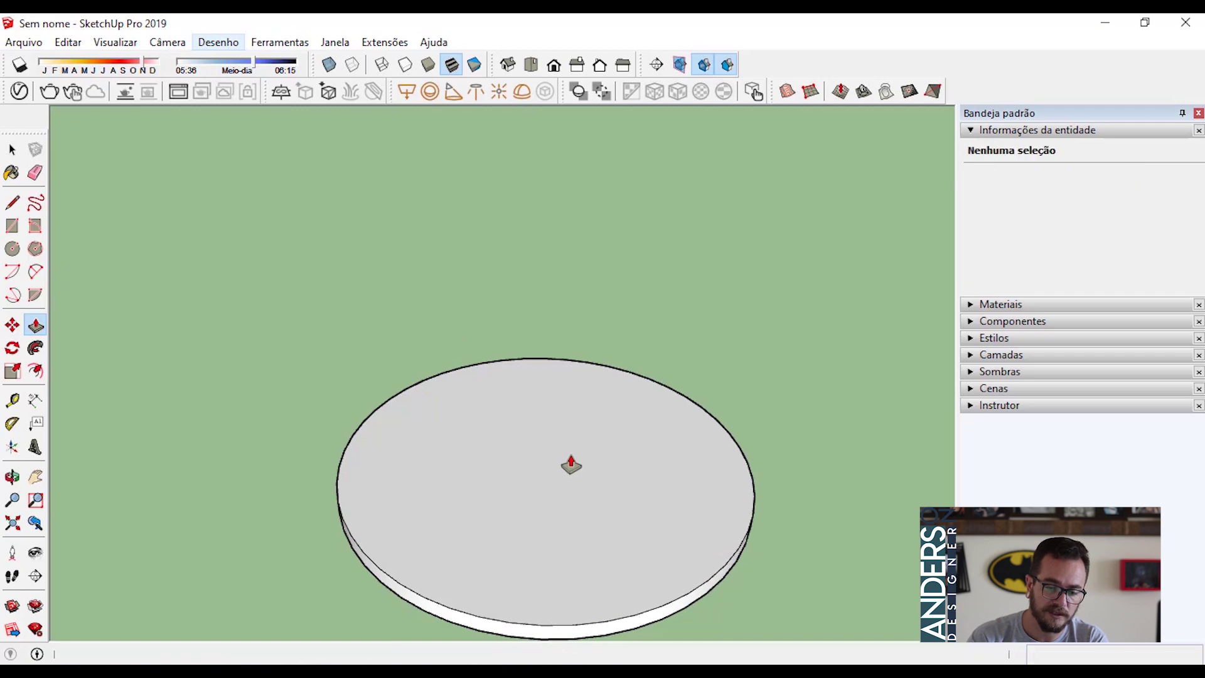
- Select all geometry of the round base and make it a group
key("space")
scroll(564, 465, "down", 3)
mouse_move(564, 465)
middle_mouse_down()
mouse_move(527, 478)
mouse_move(544, 473)
middle_mouse_up()
triple_click(544, 473)
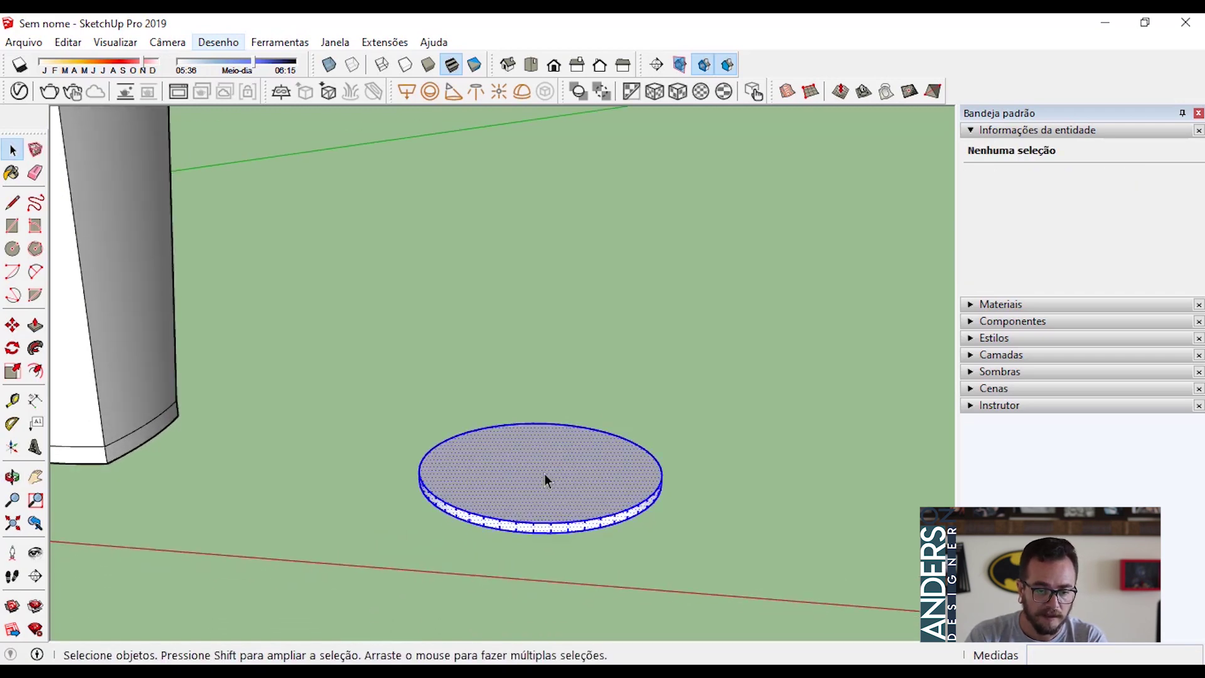
right_click(544, 473)
left_click(613, 247)
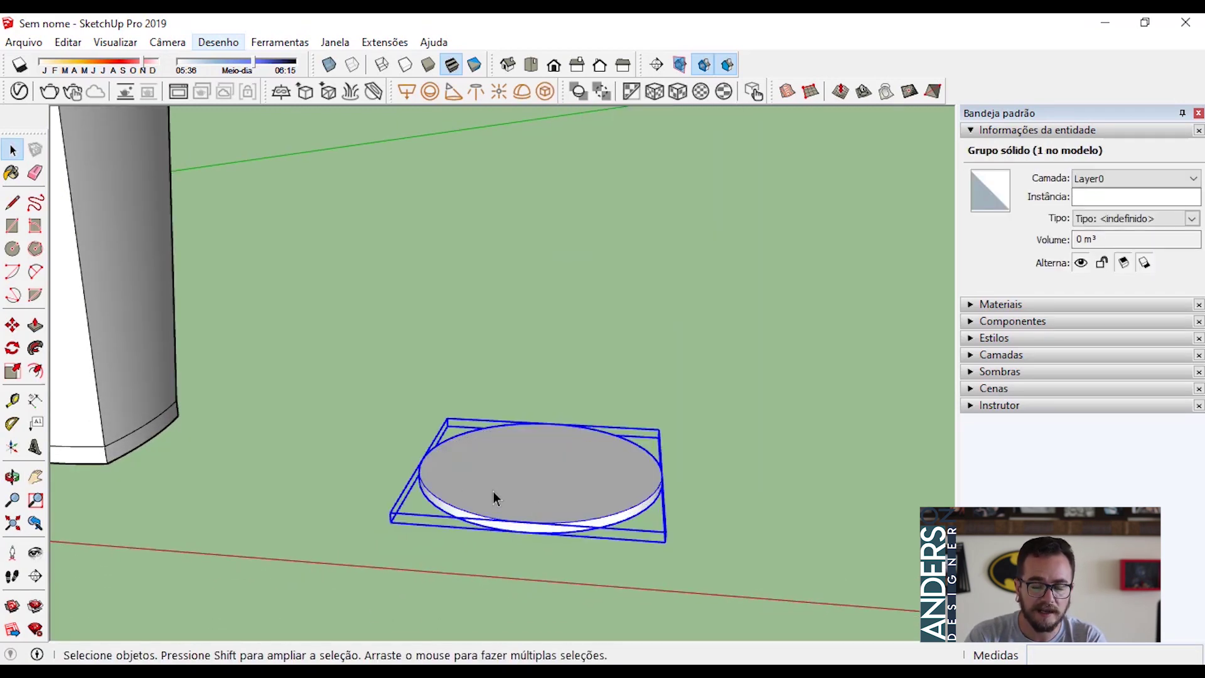
- Draw a radius line along the red axis from the centre of the base's top face to its rim
middle_click_drag(493, 491, 566, 481)
scroll(566, 481, "up", 2)
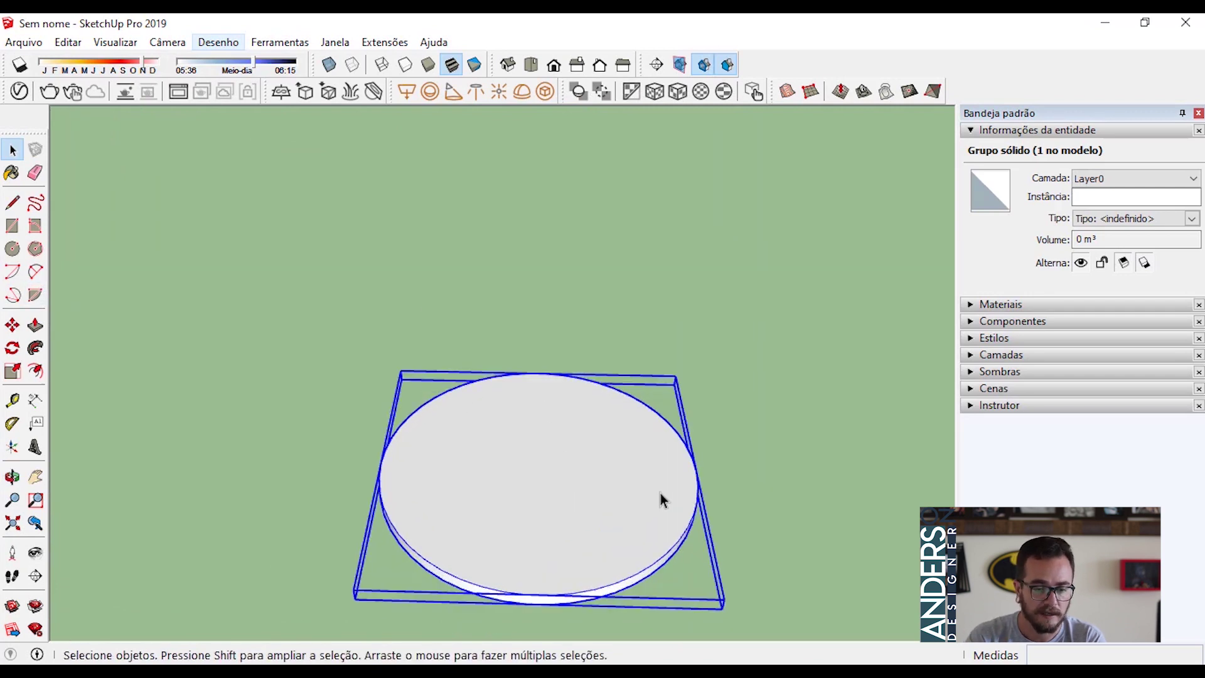
left_click(13, 203)
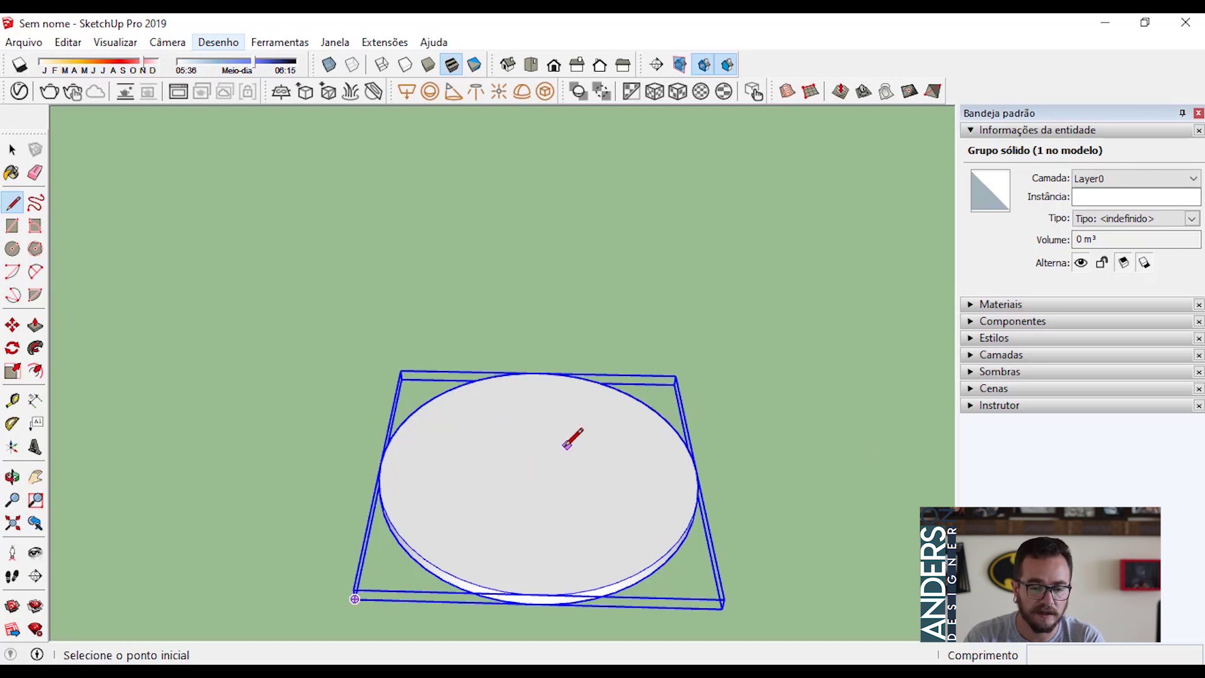
left_click(537, 467)
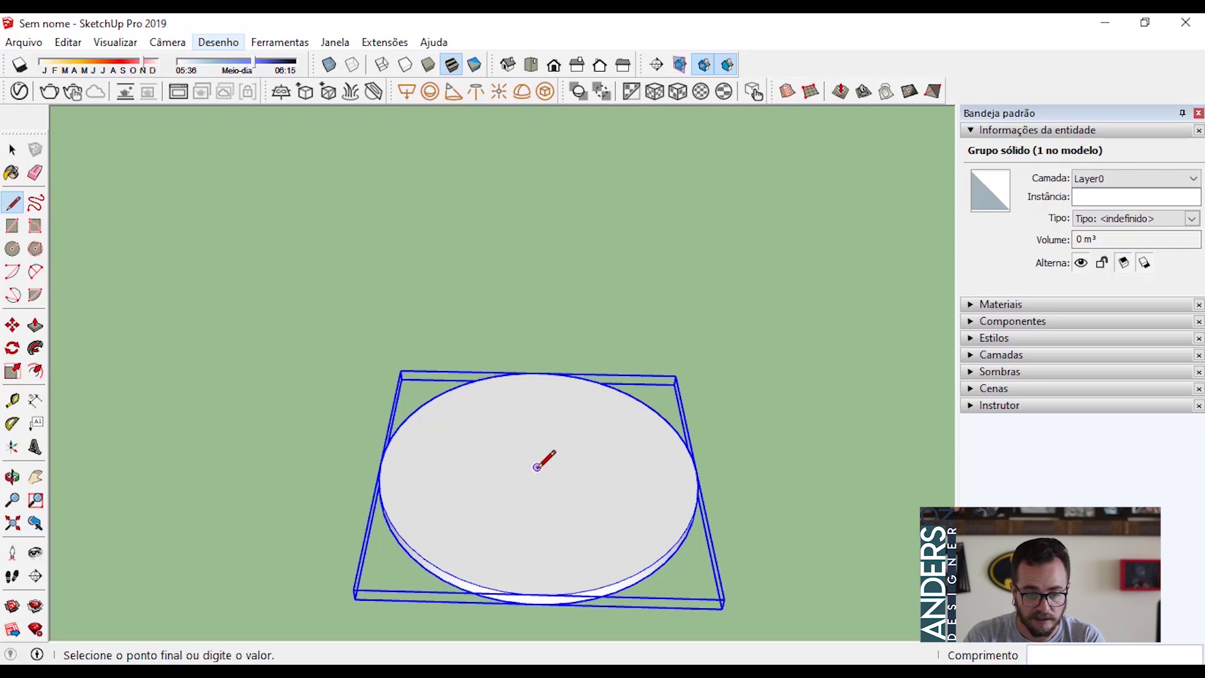
left_click(697, 470)
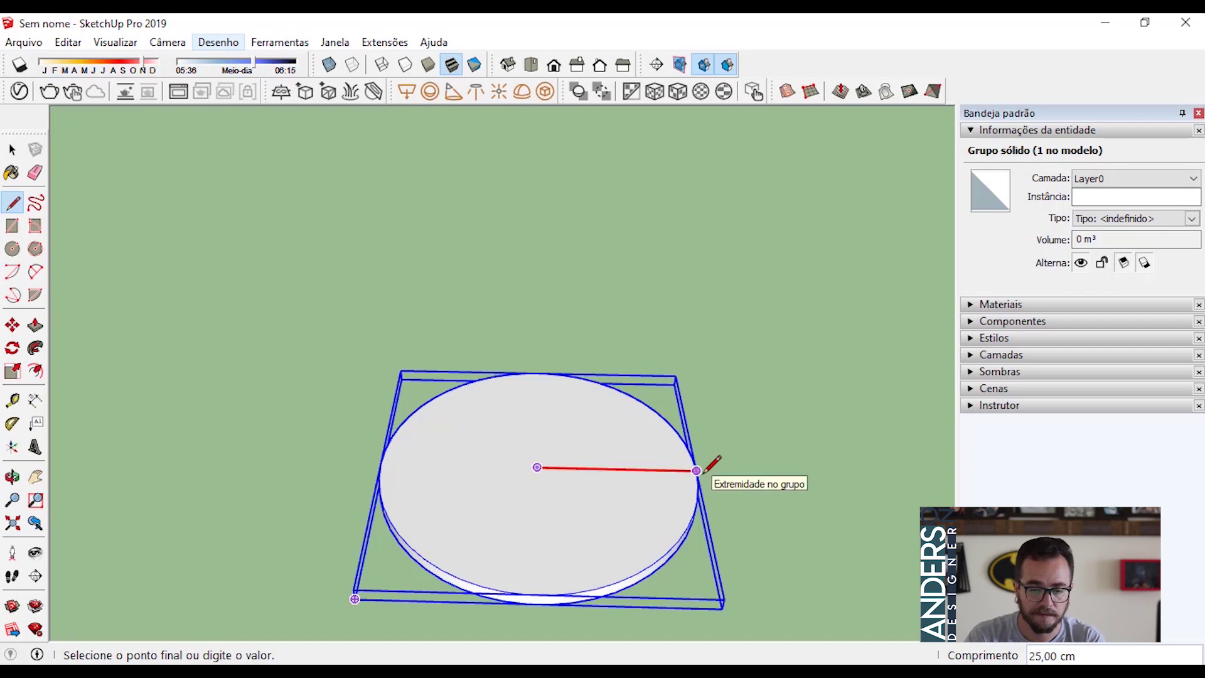
left_click(698, 471)
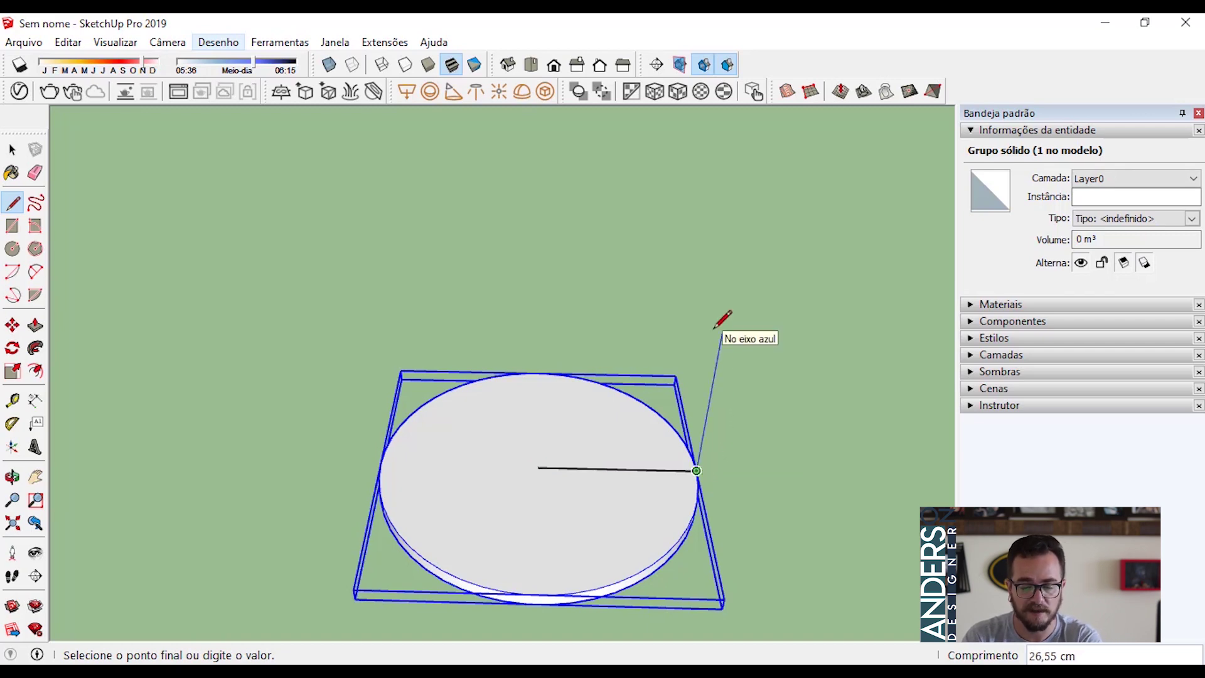
- Draw a vertical 1 m line along the blue axis from the radius line's end at the rim
scroll(714, 327, "down", 3)
middle_click_drag(702, 443, 677, 303)
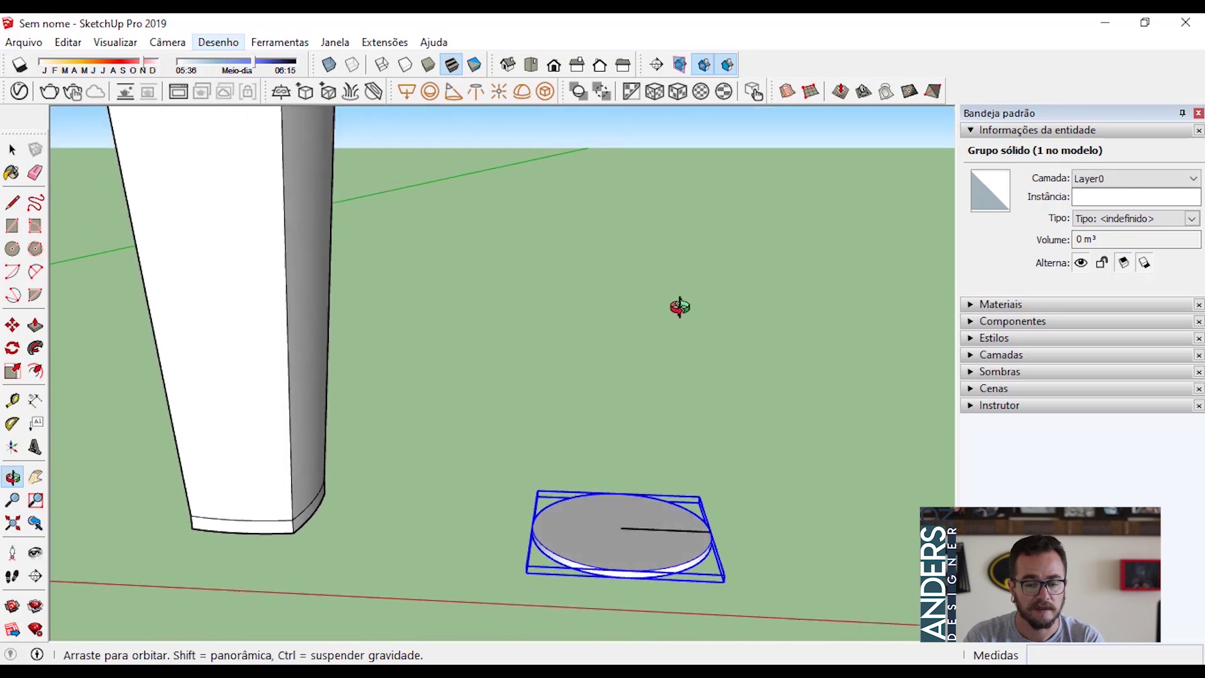
left_click(711, 530)
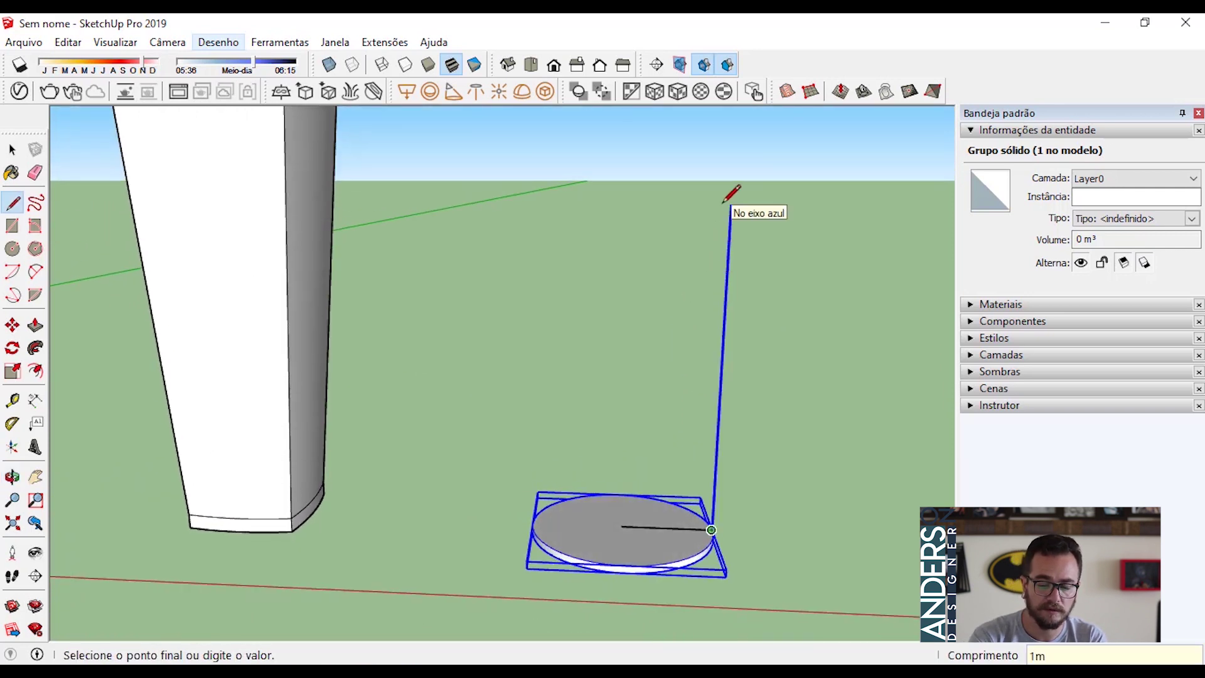
left_click(731, 195)
key("space")
scroll(722, 213, "up", 2)
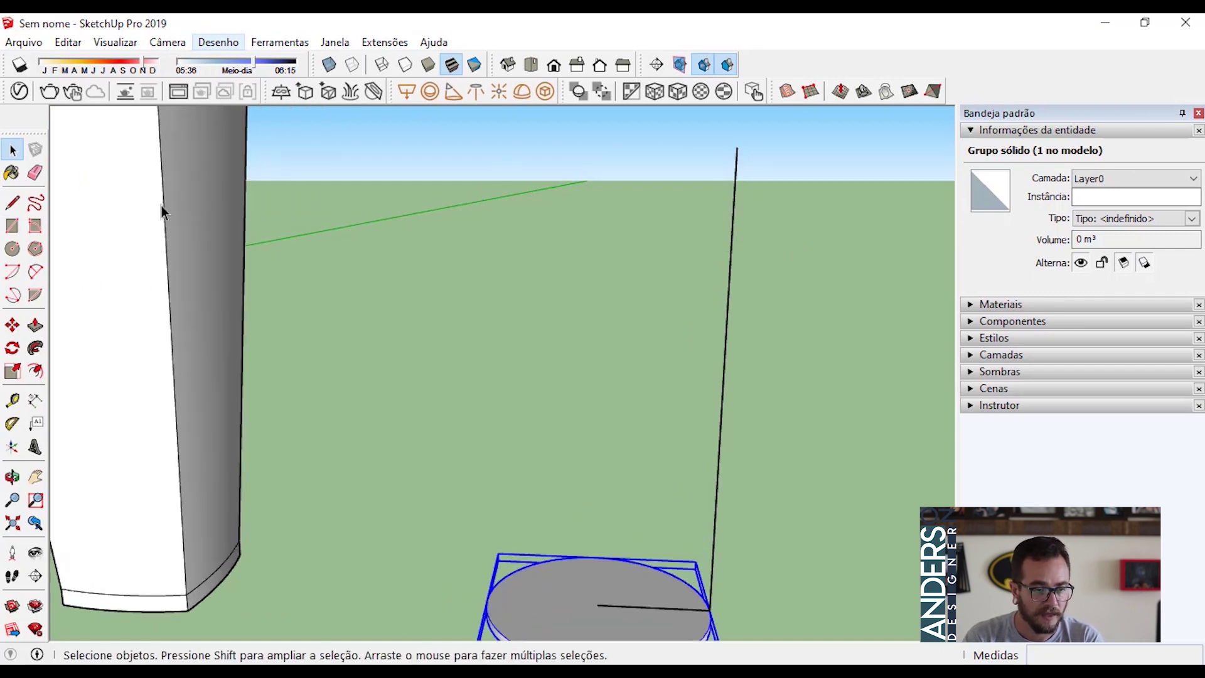
- Draw a 5 cm line outward along the red axis from the top of the vertical line
left_click(36, 273)
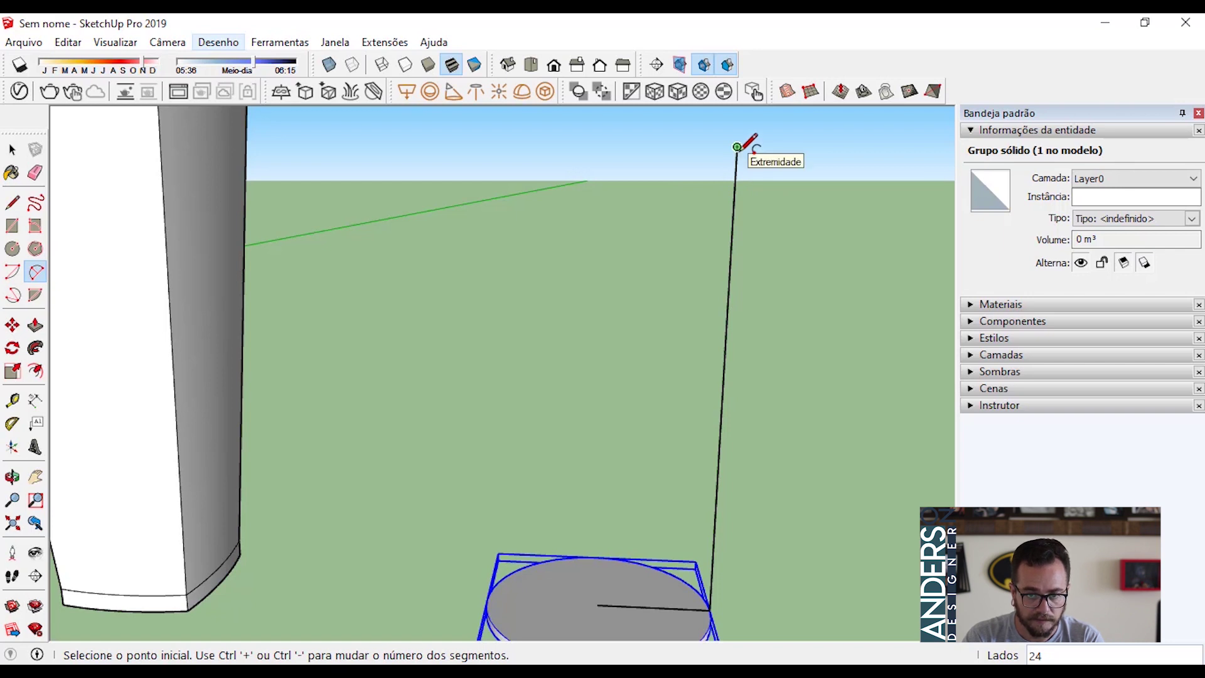
key("l")
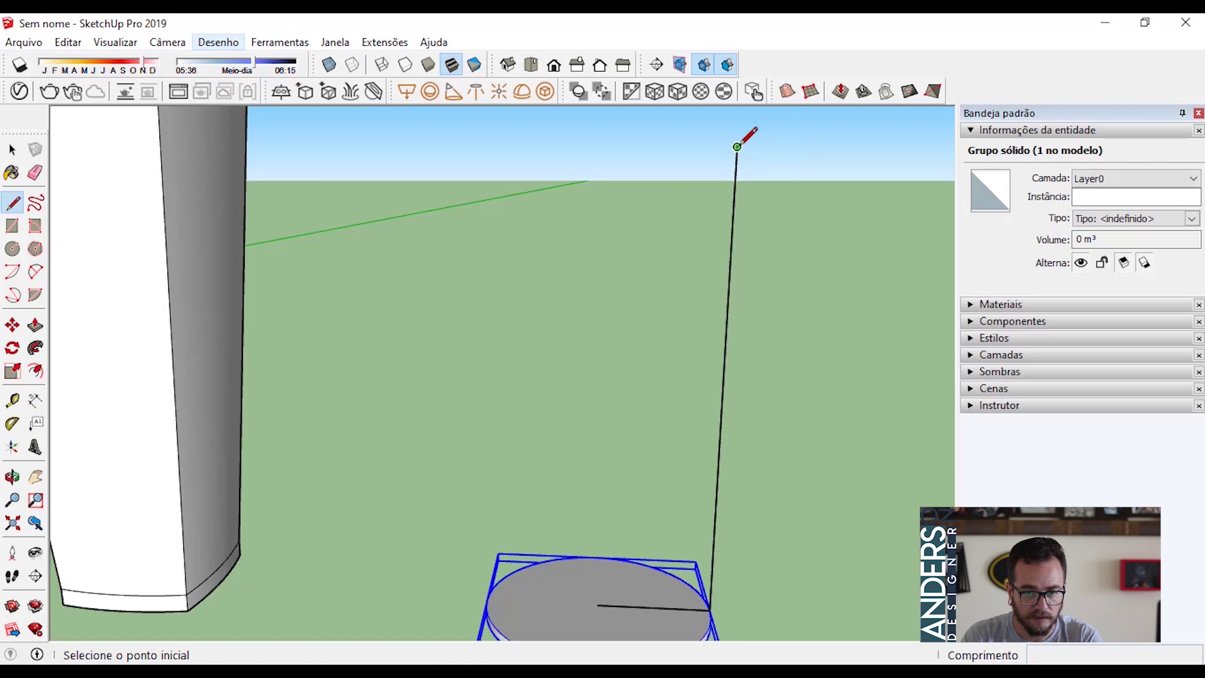
left_click(737, 147)
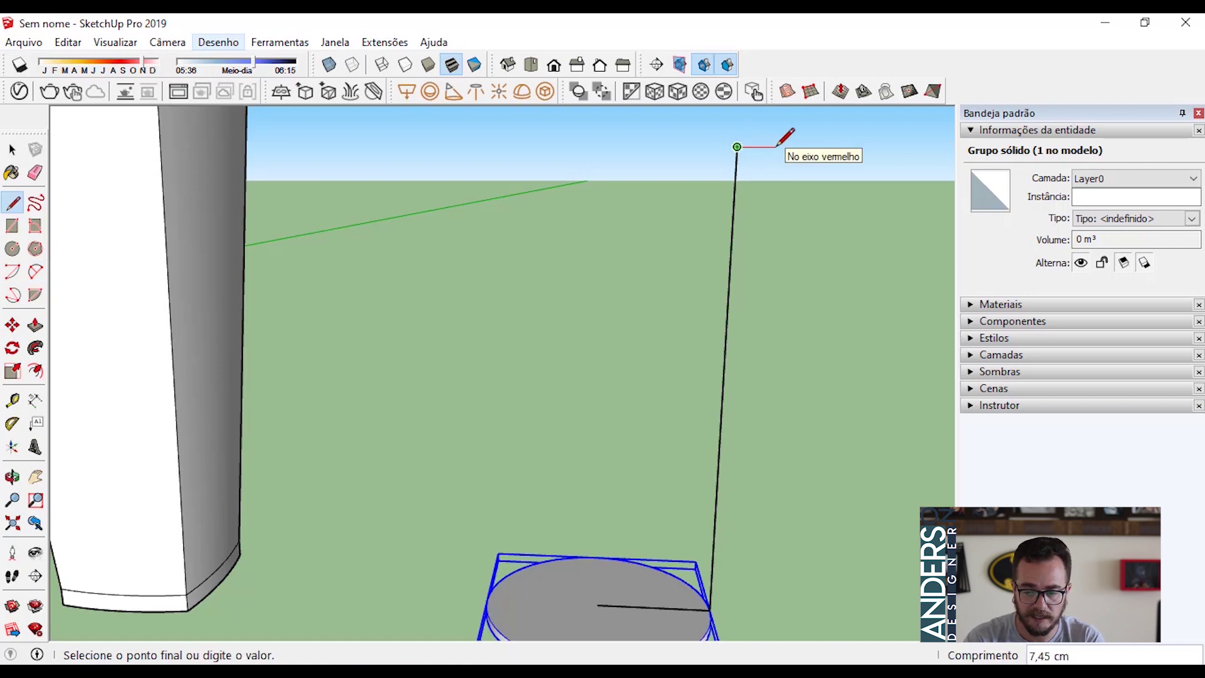
type("10")
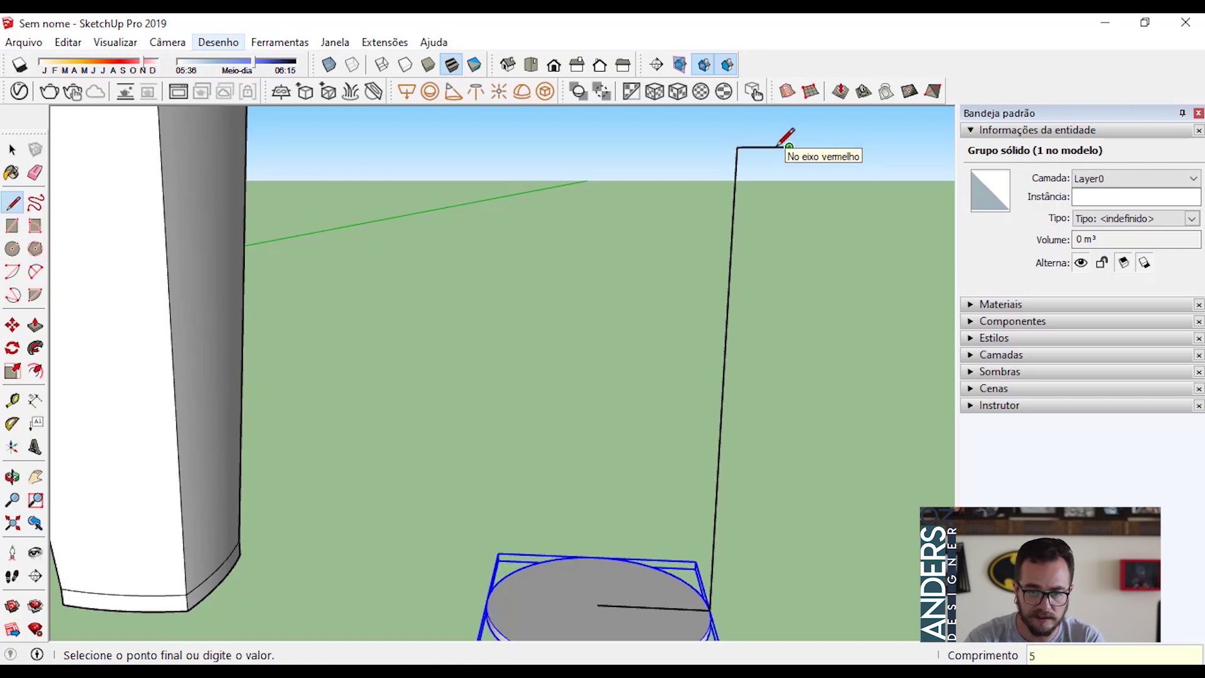
key("Return")
key("space")
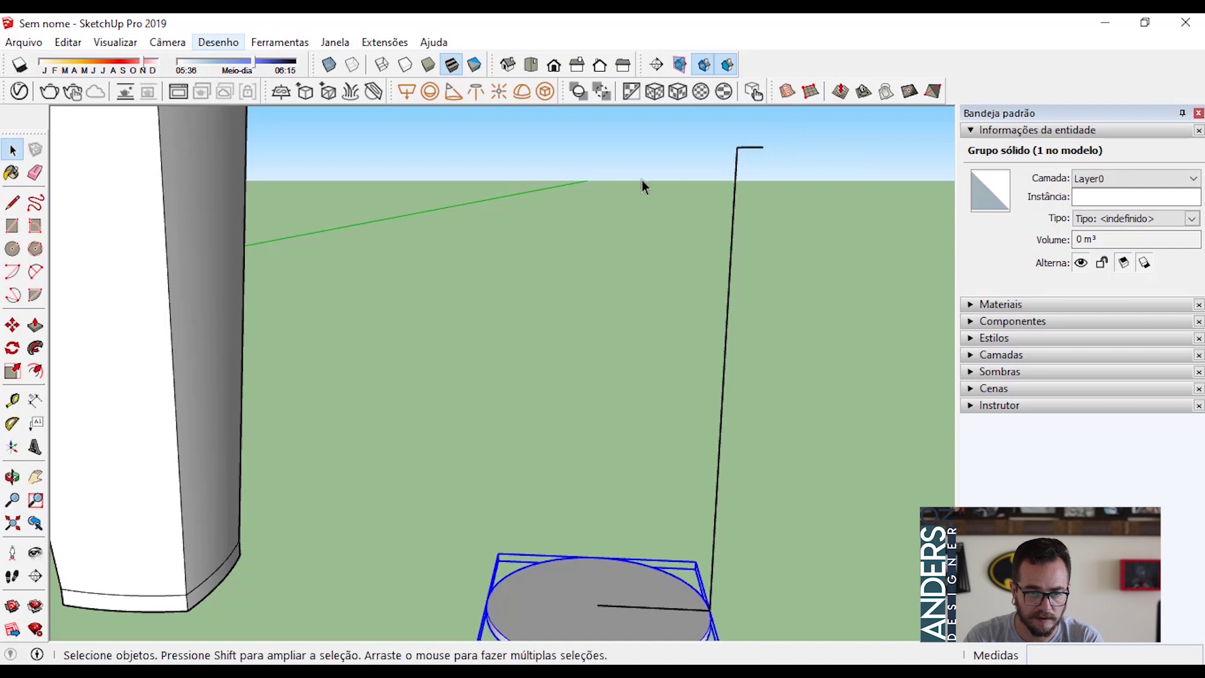
left_click(12, 248)
left_click(12, 271)
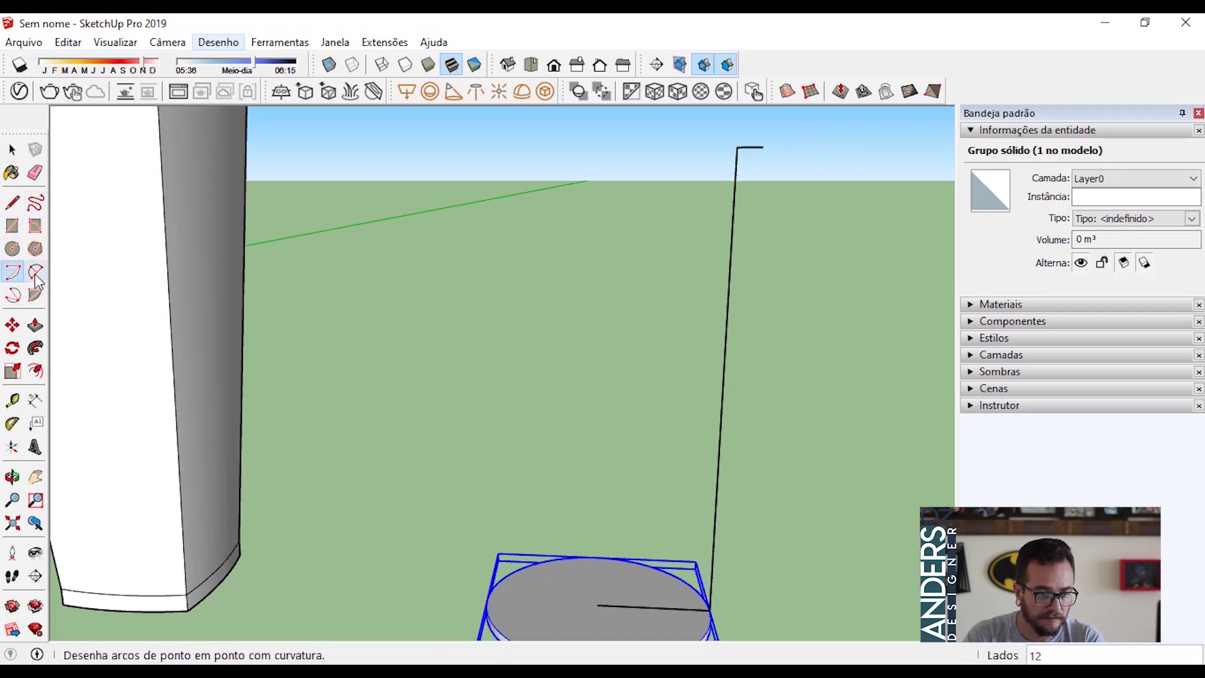
left_click(36, 273)
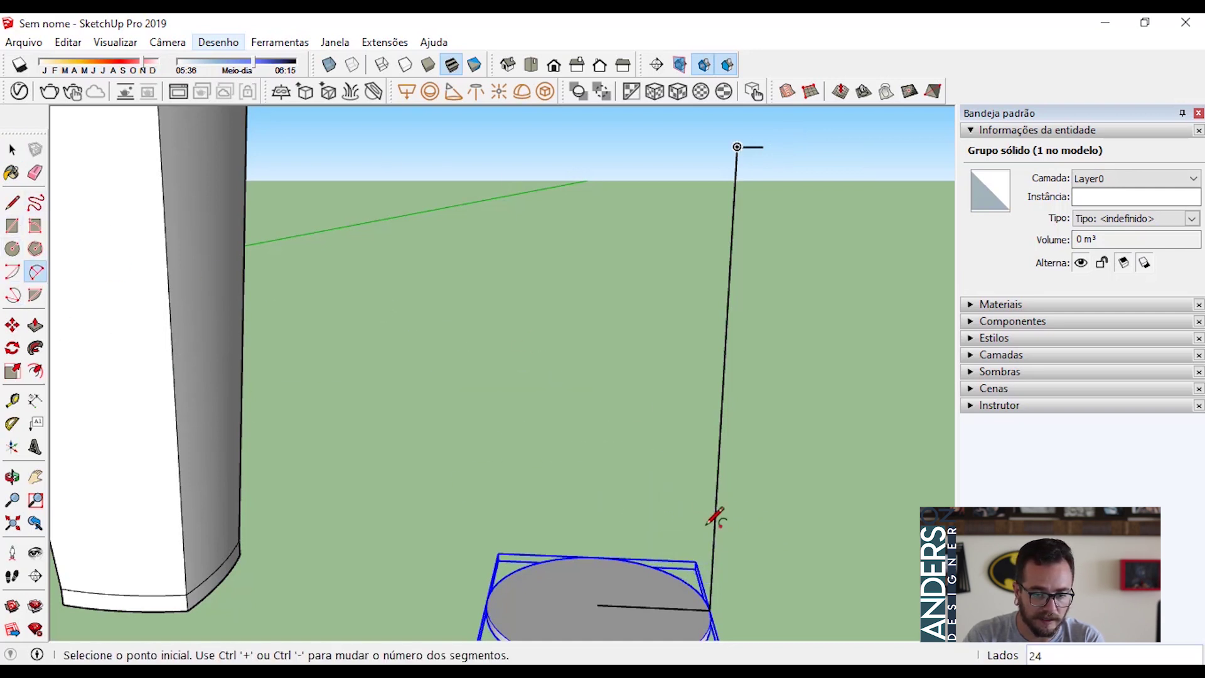
left_click(709, 610)
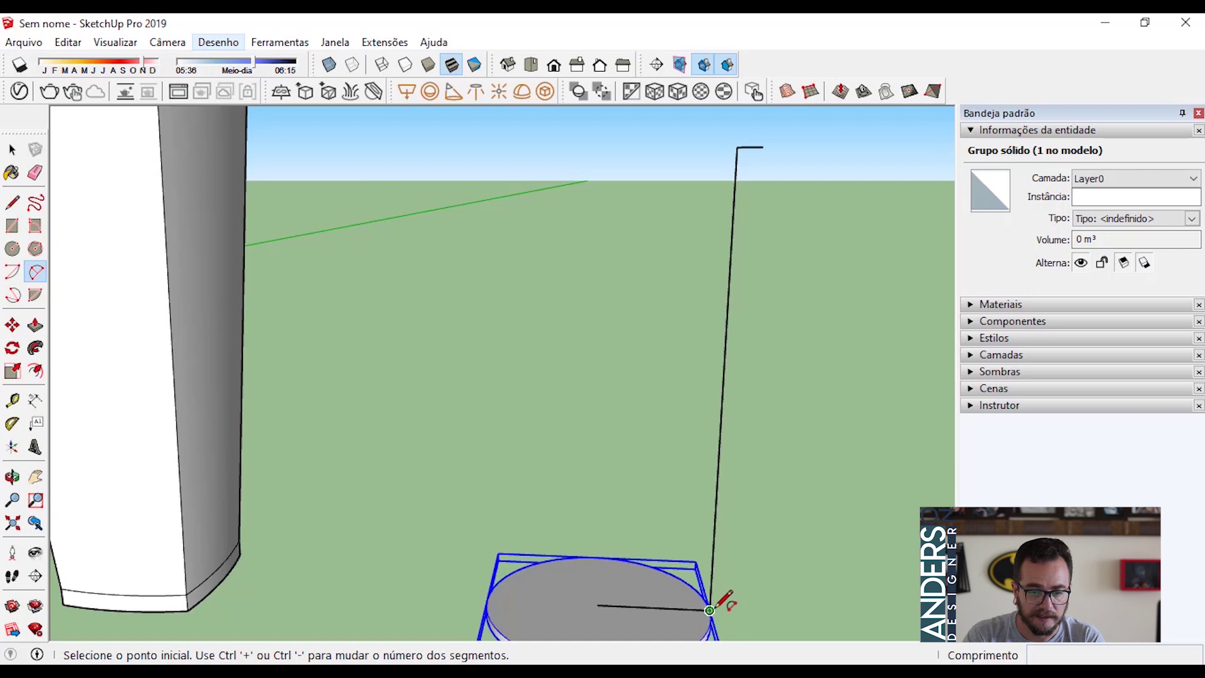
left_click(763, 147)
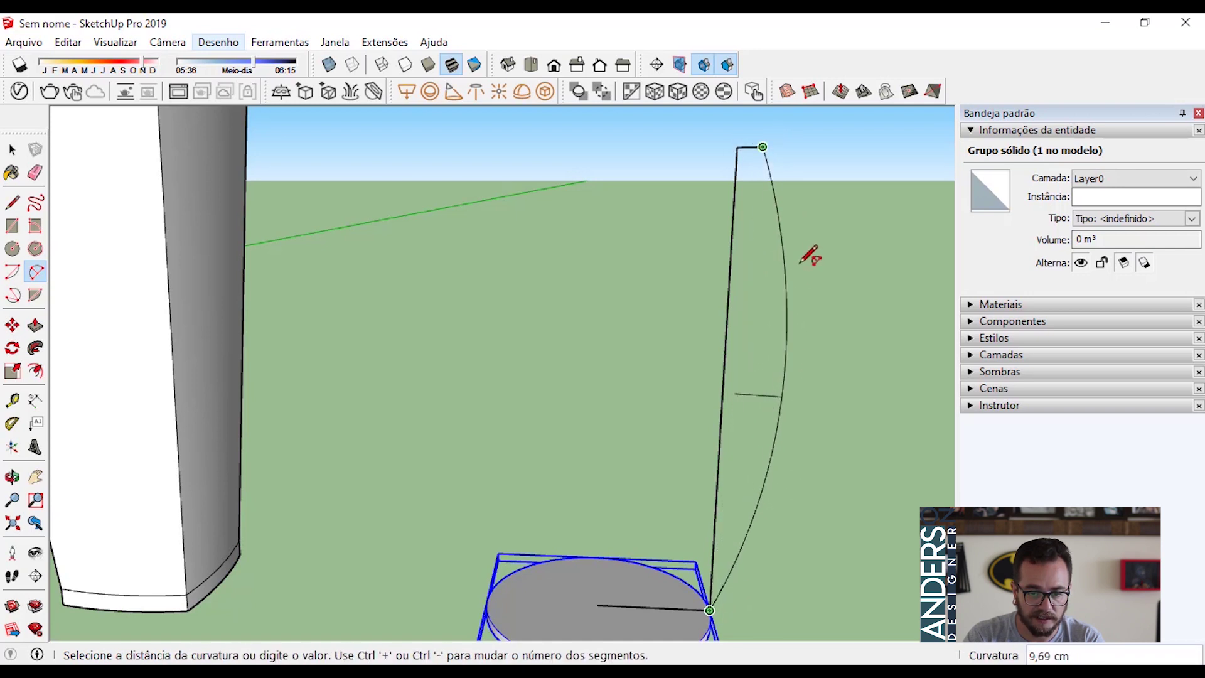
key("Up")
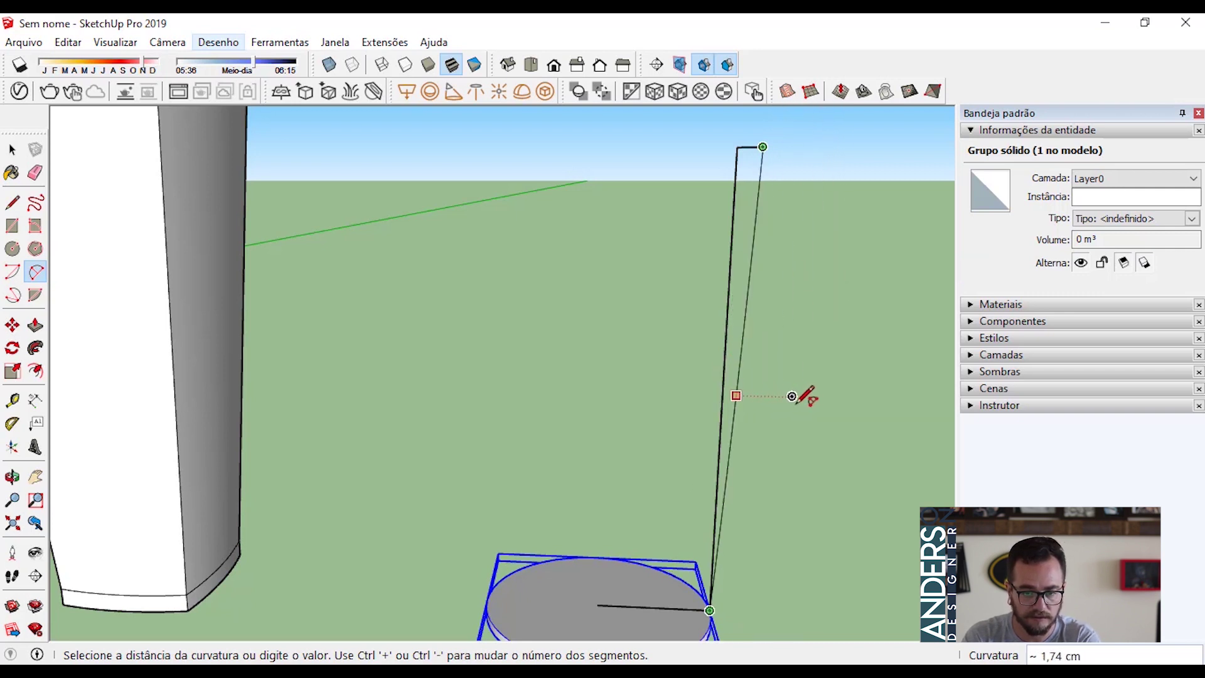
key("Escape")
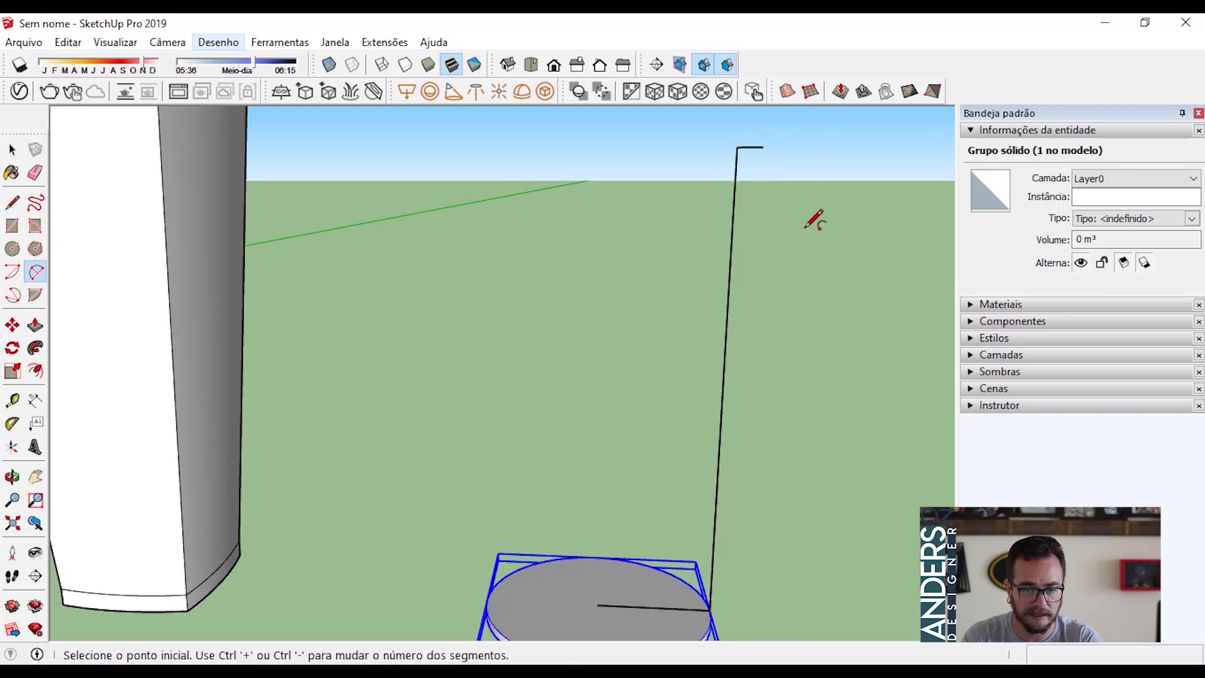
- Draw a 2-point arc from the short top line's outer end to the base's rim point, bulging outward 5 cm
left_click(762, 146)
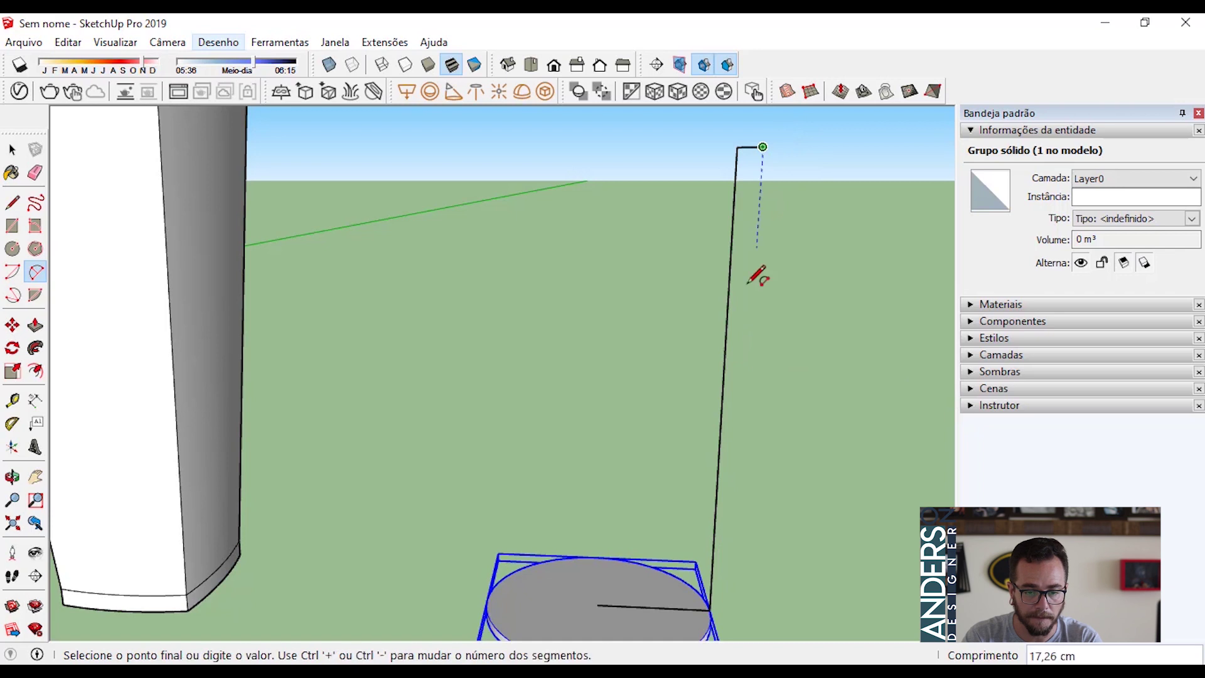
left_click(709, 610)
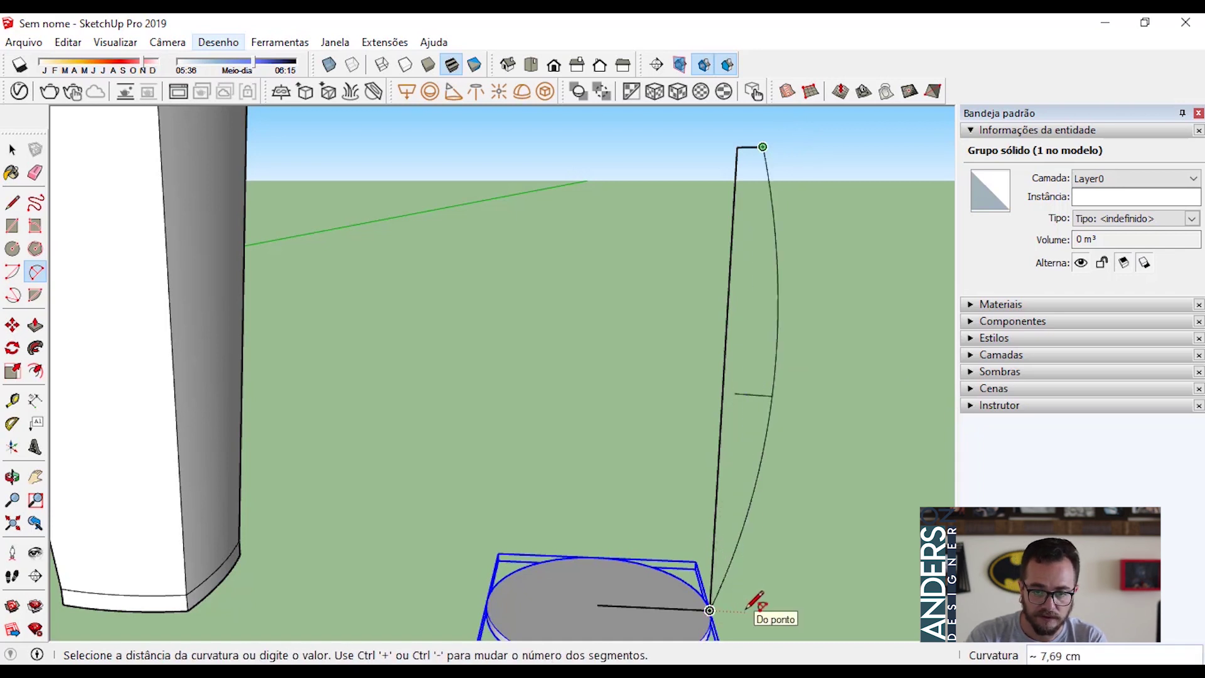
type("5")
key("Return")
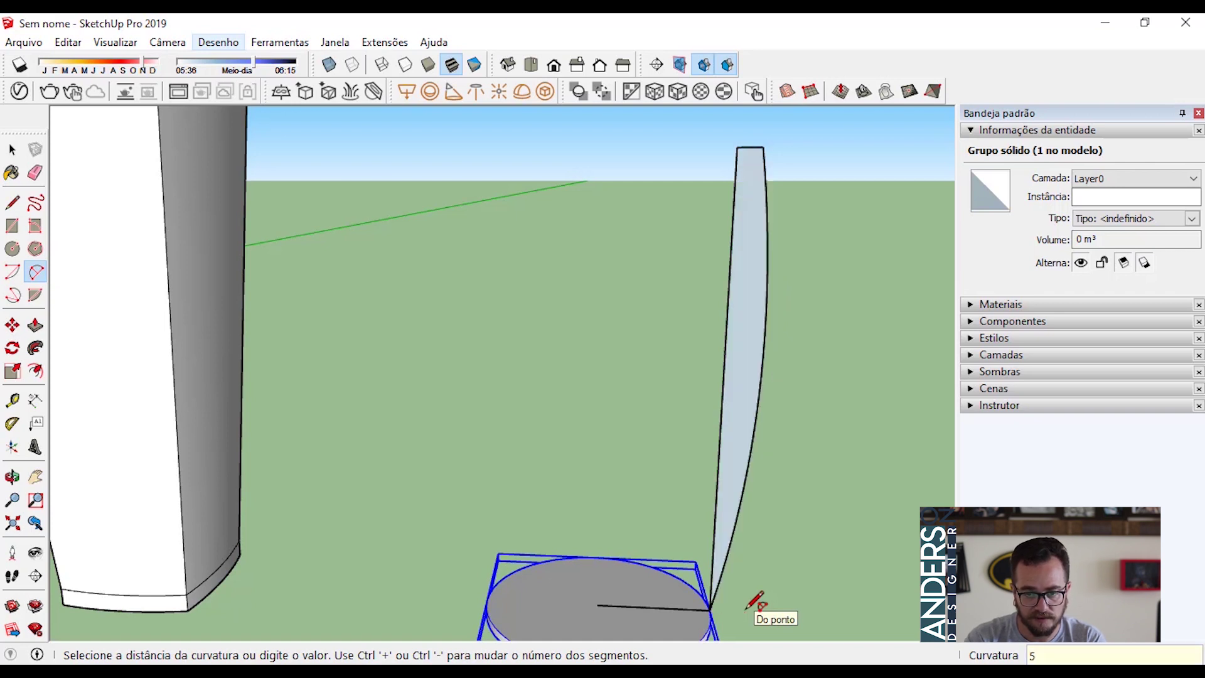
key("space")
- Erase the vertical guide line and the short top line, leaving only the arc as the side profile
scroll(737, 438, "down", 2)
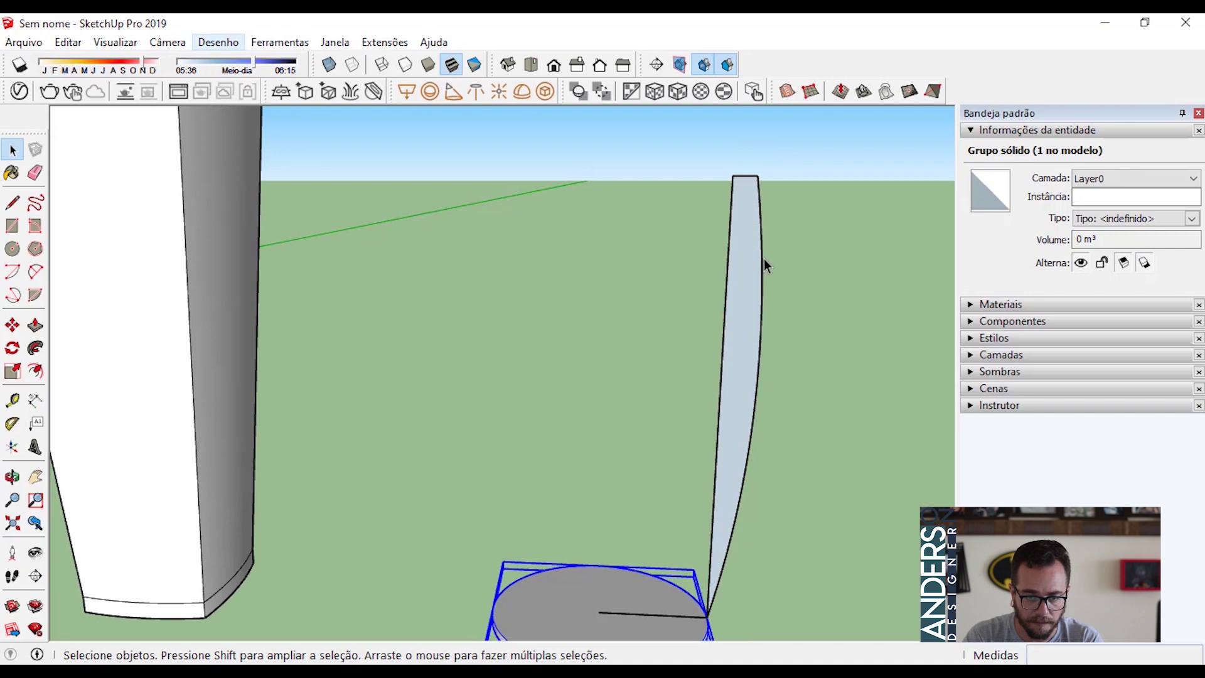
scroll(763, 258, "down", 3)
scroll(749, 217, "up", 4)
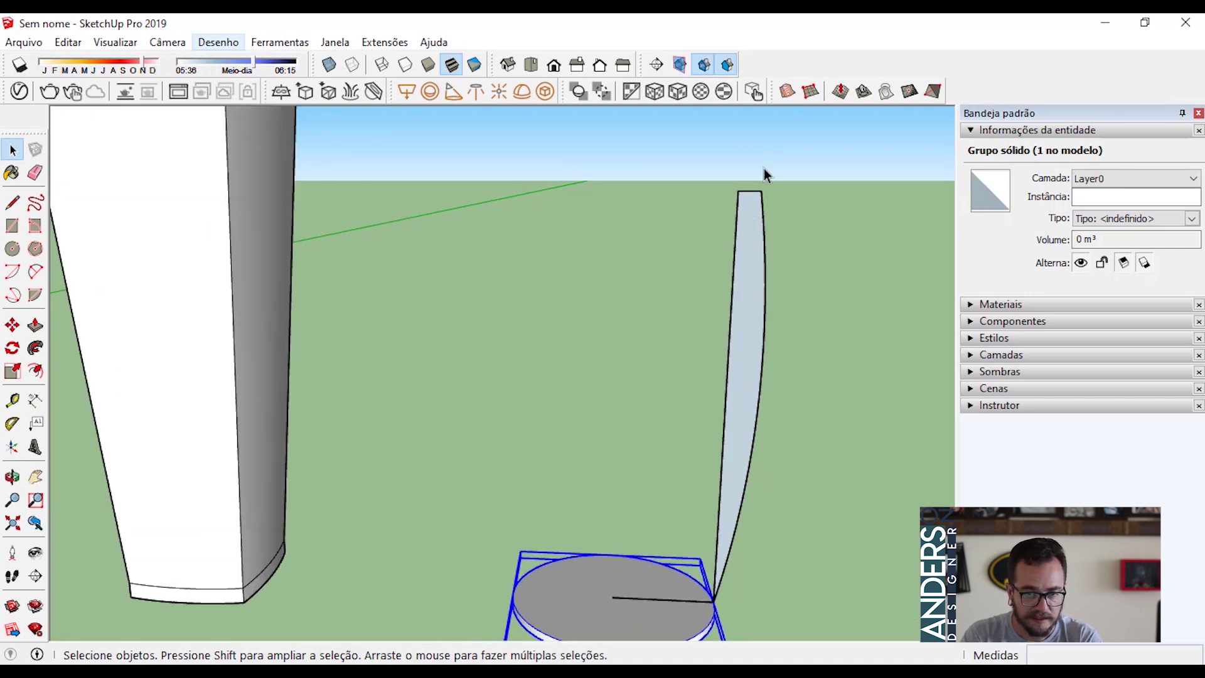
key("e")
left_click_drag(758, 179, 745, 197)
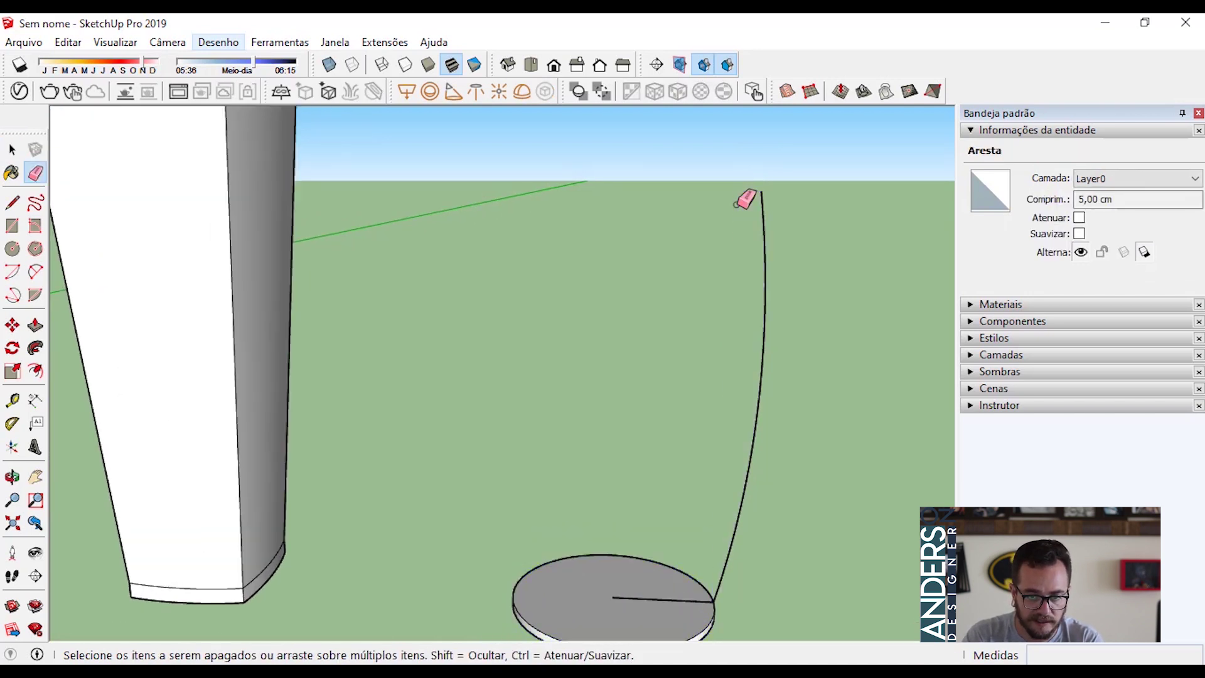
- Copy the side profile arc about 2 cm inward along the base's radius line
key("space")
left_click(767, 320)
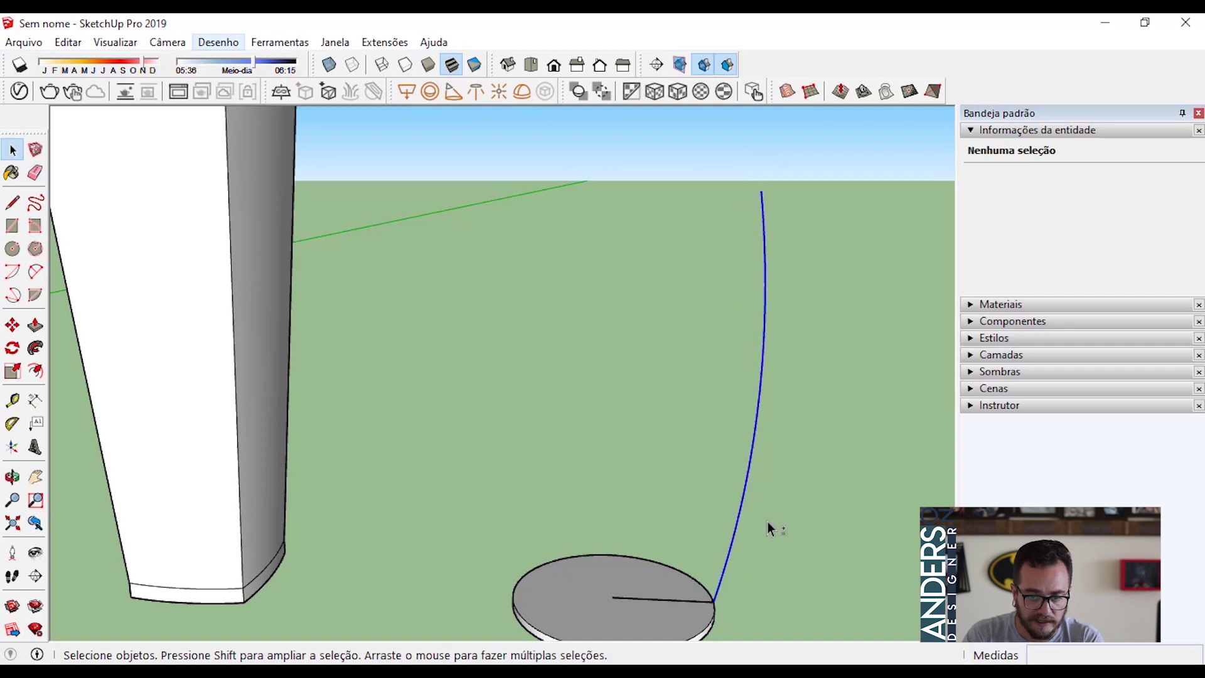
middle_click_drag(766, 525, 751, 476)
scroll(697, 541, "up", 4)
key("m")
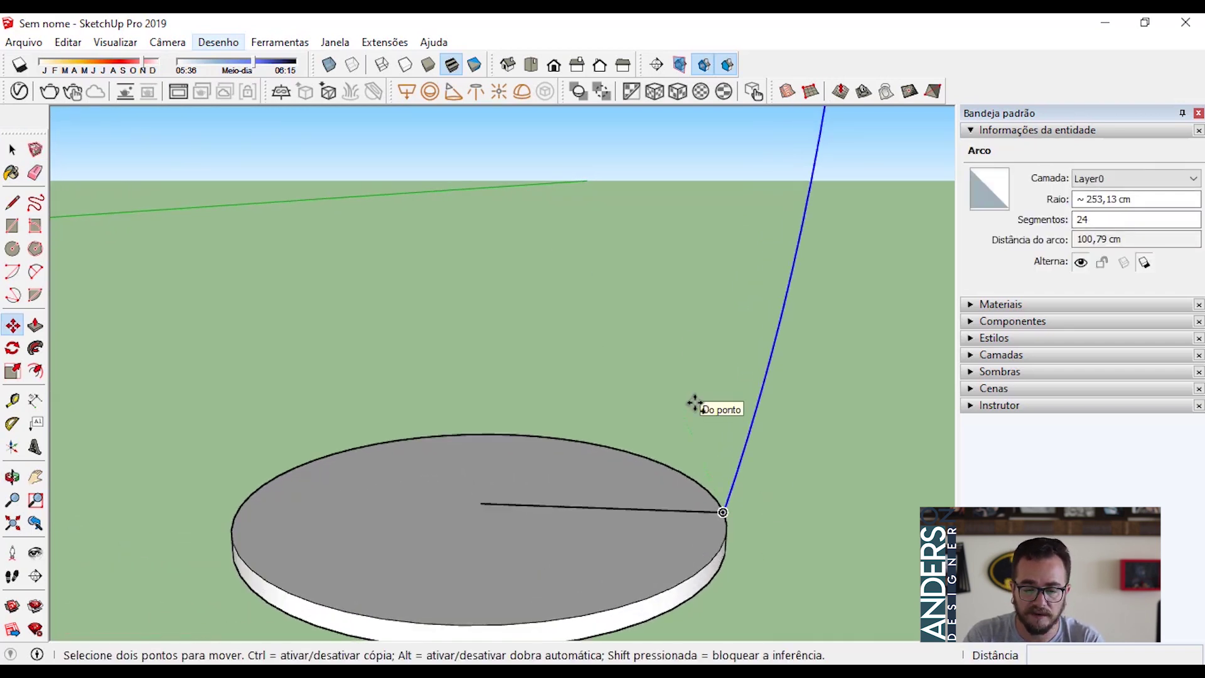
key("ctrl")
left_click(723, 511)
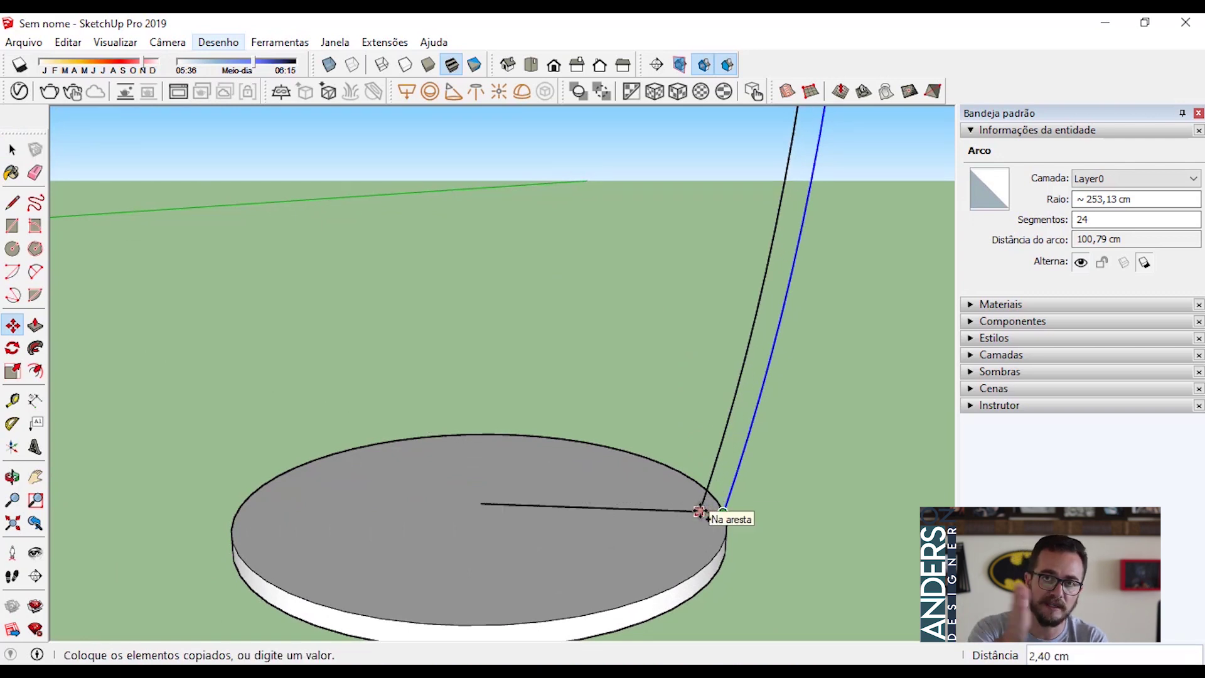
left_click(700, 511)
key("space")
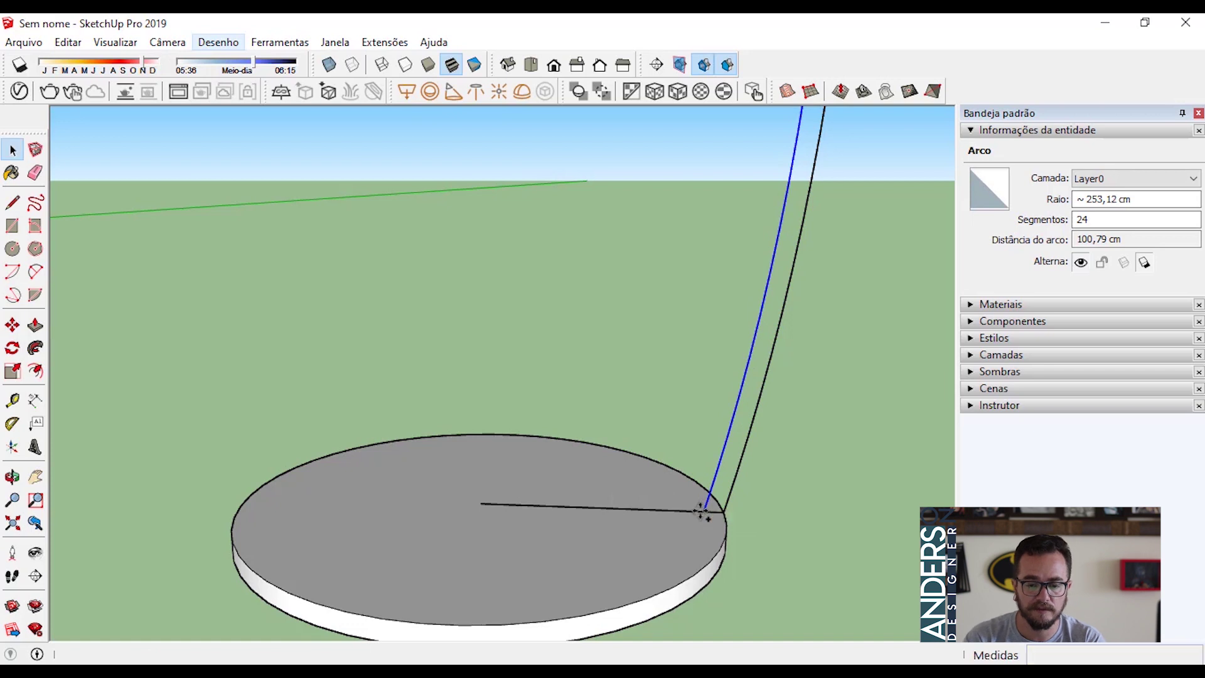
- Draw a 2-point arc joining the upper ends of the two profile arcs, bulging upward along the blue axis to form a rounded lip
scroll(701, 514, "down", 5)
scroll(702, 516, "down", 2)
scroll(749, 214, "up", 7)
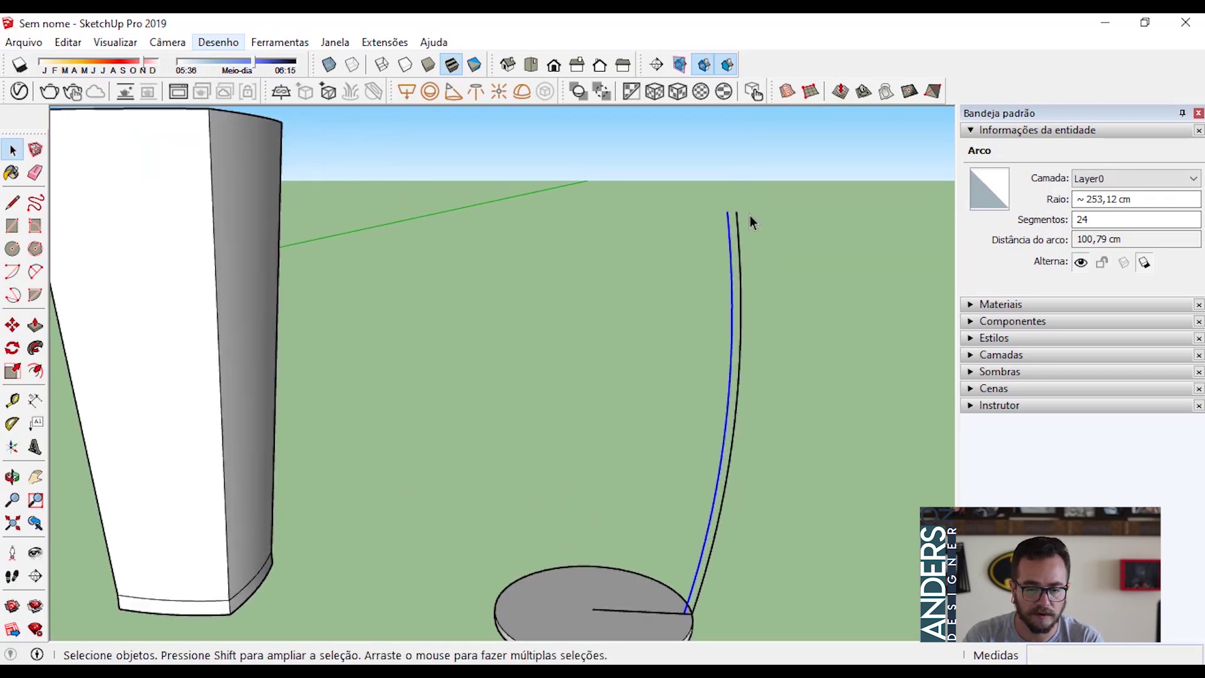
middle_click_drag(751, 222, 634, 241)
scroll(620, 236, "up", 2)
scroll(618, 236, "up", 2)
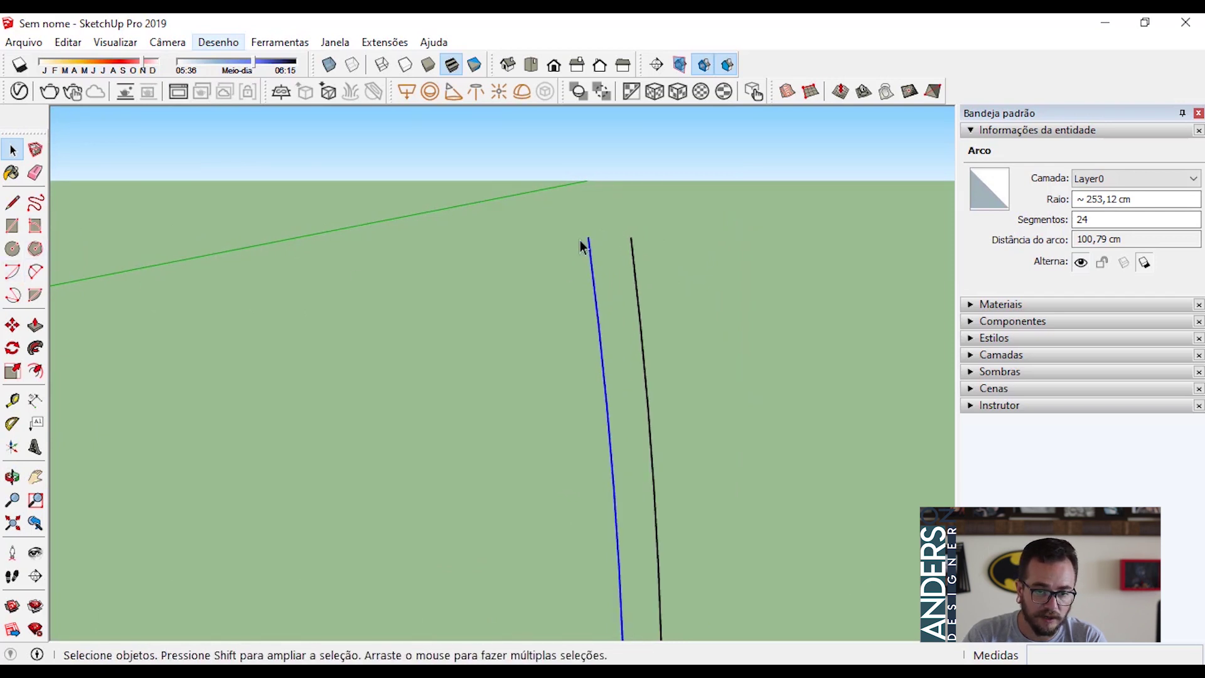
left_click(35, 271)
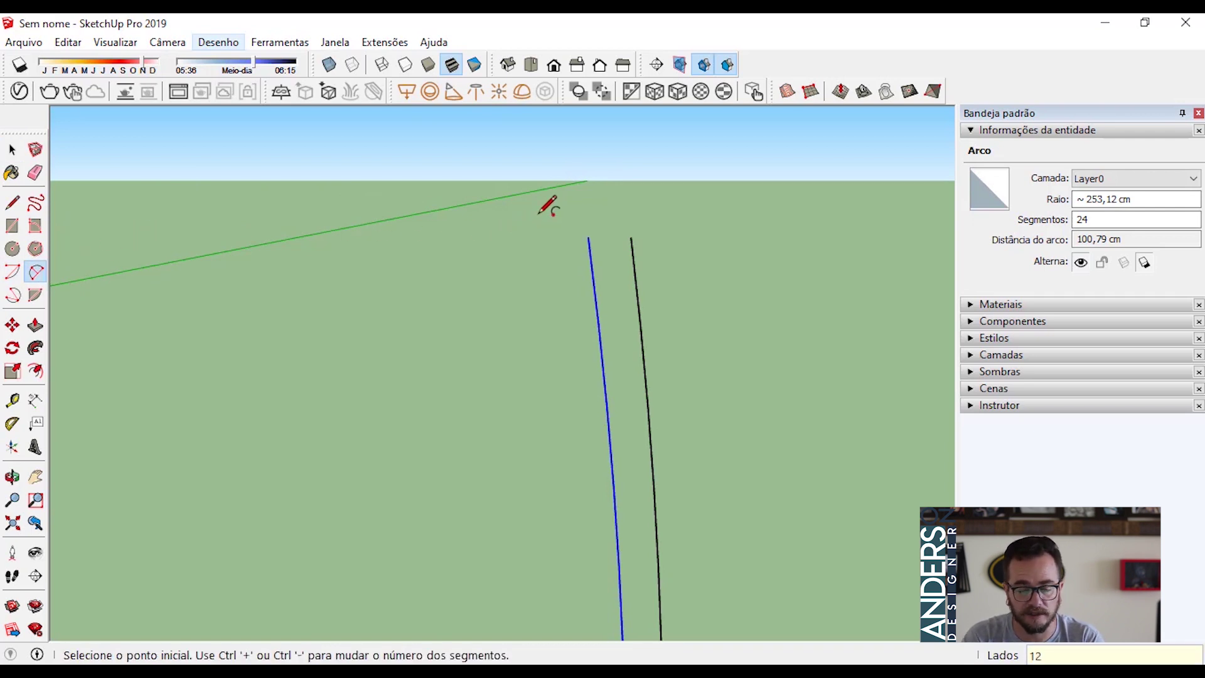
left_click(588, 237)
left_click(631, 237)
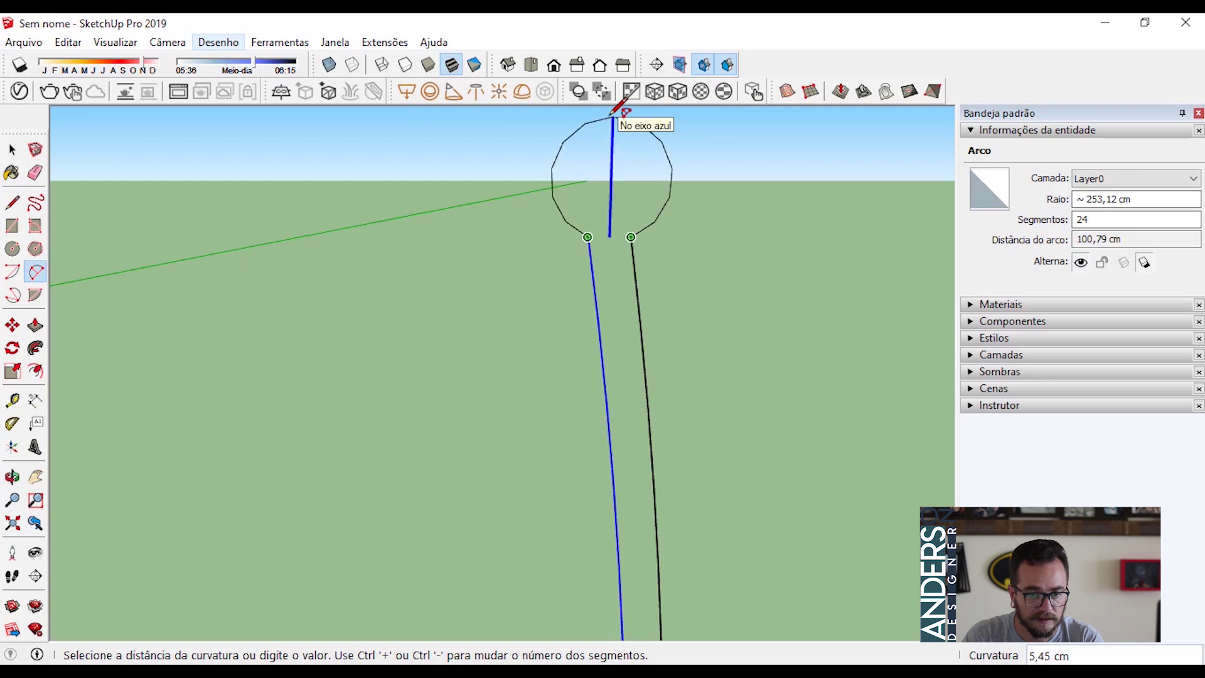
left_click(620, 146)
key("space")
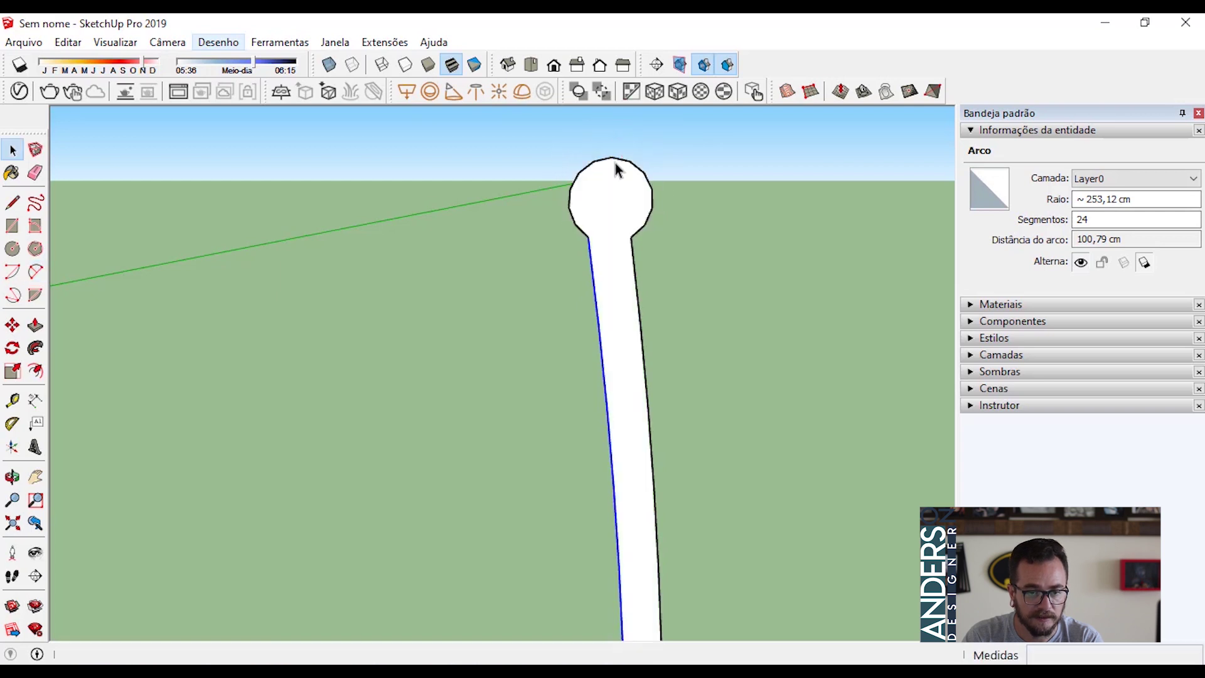
- Erase the radius line on the circular base's top face
scroll(615, 188, "down", 4)
scroll(617, 201, "down", 3)
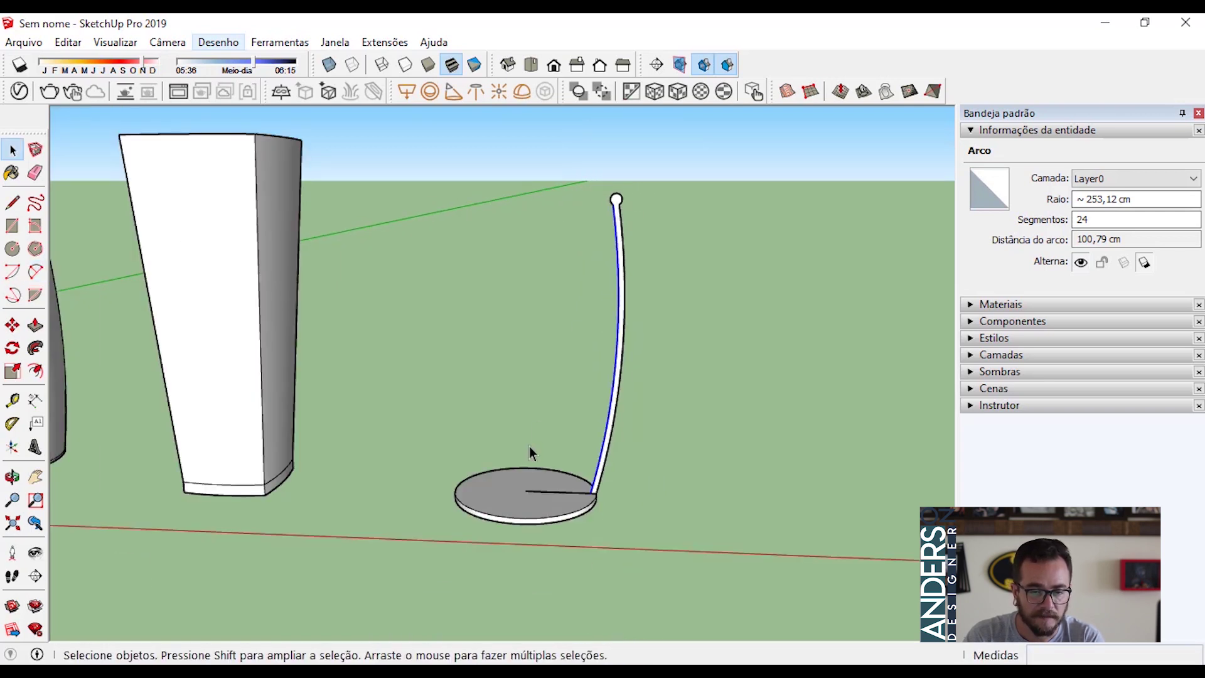
scroll(528, 496, "up", 5)
key("e")
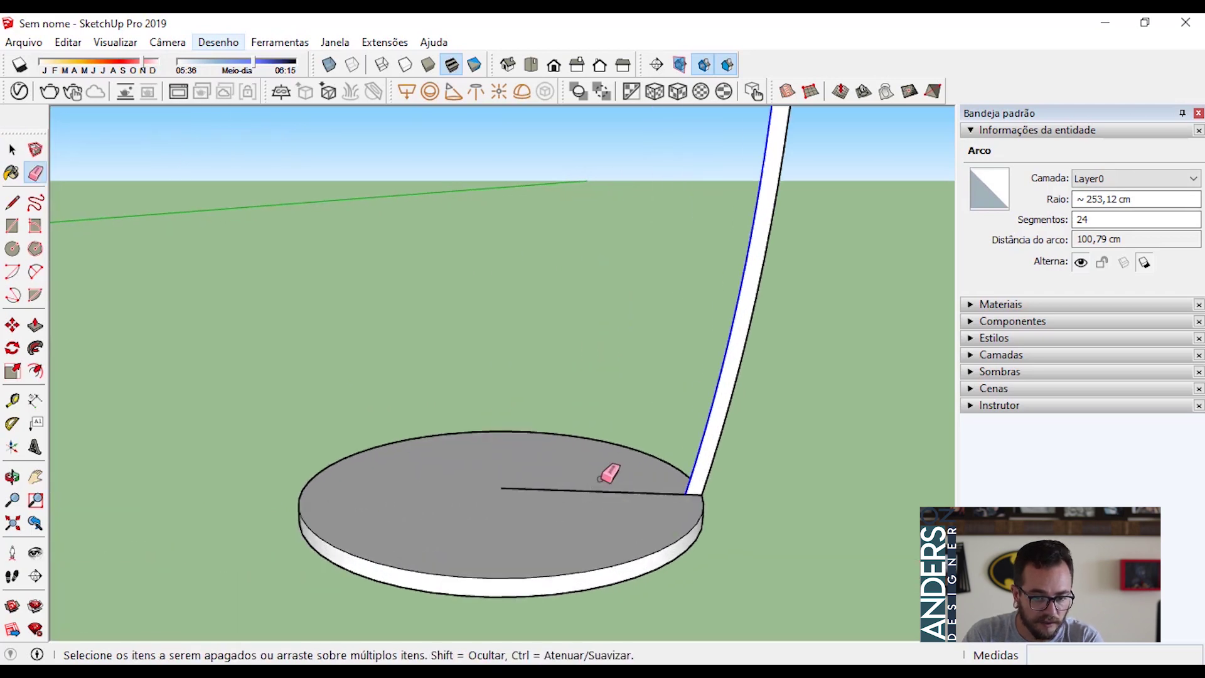
left_click(598, 490)
scroll(600, 493, "down", 3)
scroll(600, 495, "down", 2)
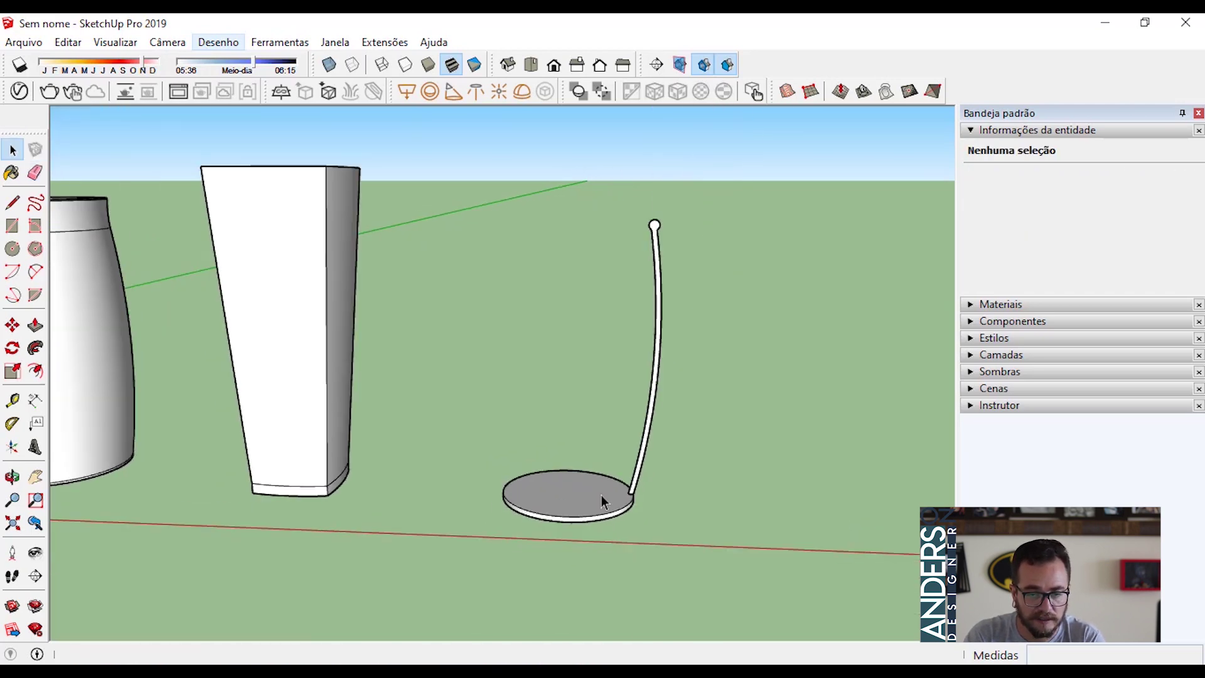
- Explode the circular base group into loose geometry
scroll(601, 495, "up", 2)
key("space")
right_click(601, 497)
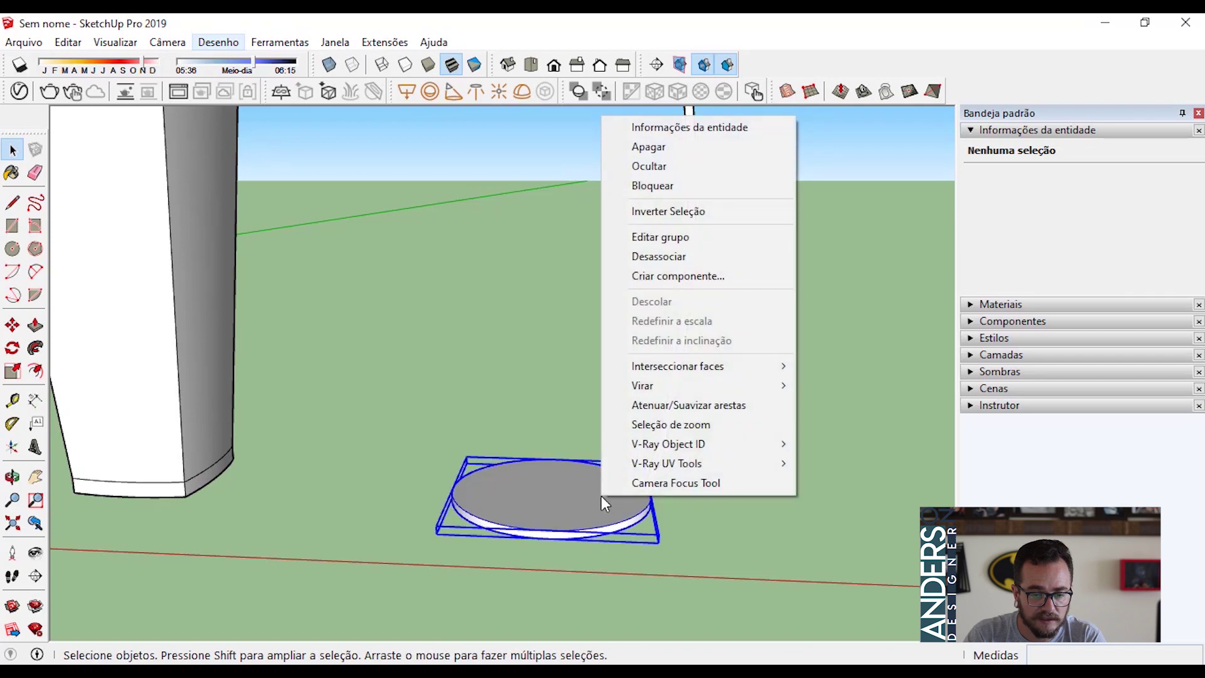
left_click(660, 258)
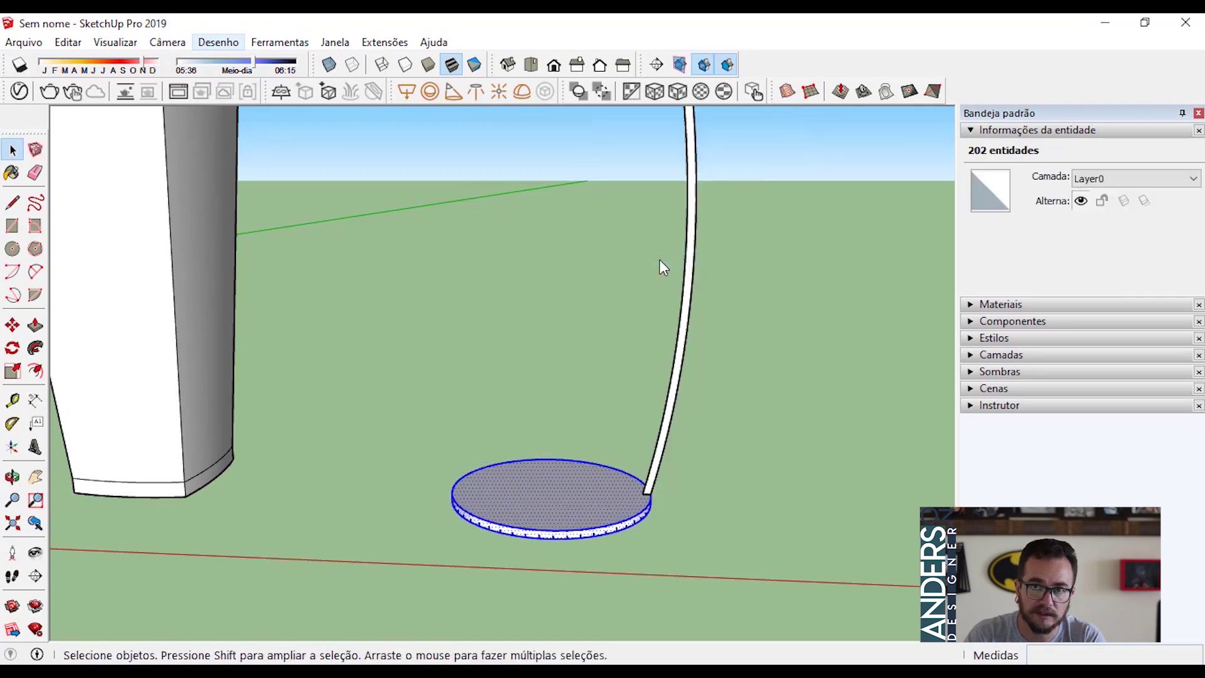
- Sweep the curved wall profile around the edges of the base's top face with Follow Me
middle_click_drag(625, 446, 597, 409)
left_click(597, 409)
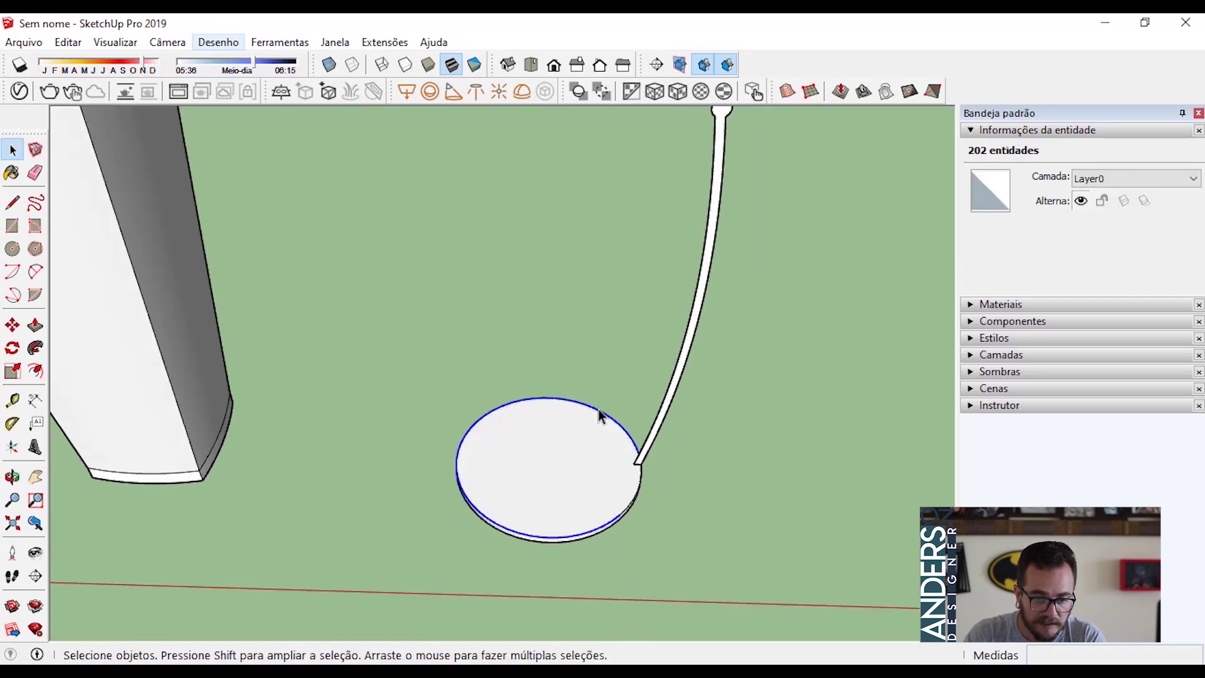
scroll(600, 442, "up", 4)
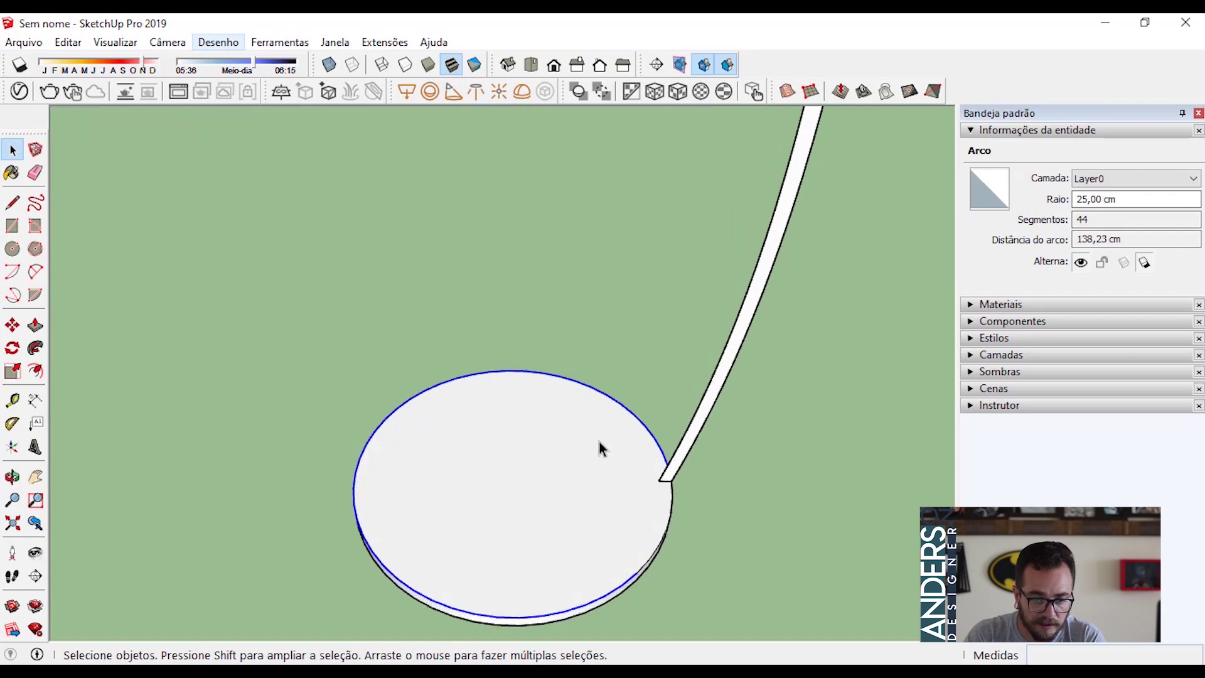
scroll(598, 426, "down", 2)
scroll(518, 582, "up", 1)
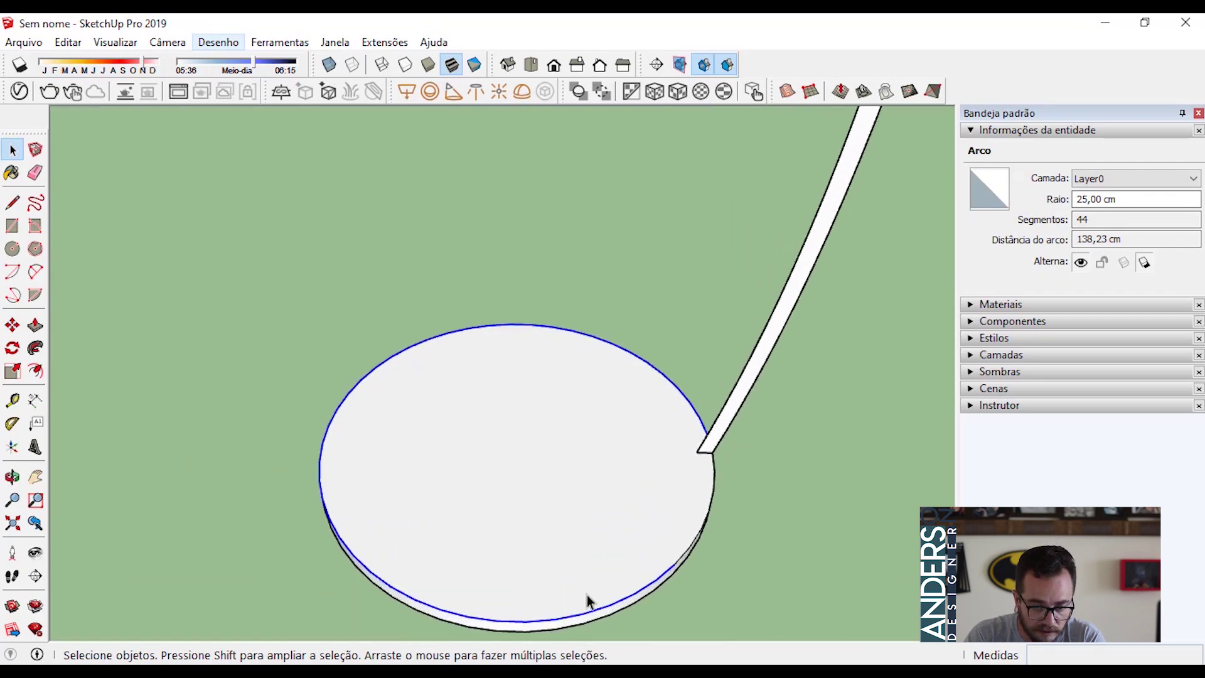
scroll(666, 574, "up", 1)
mouse_move(678, 571)
middle_mouse_down()
mouse_move(662, 471)
mouse_move(636, 500)
middle_mouse_up()
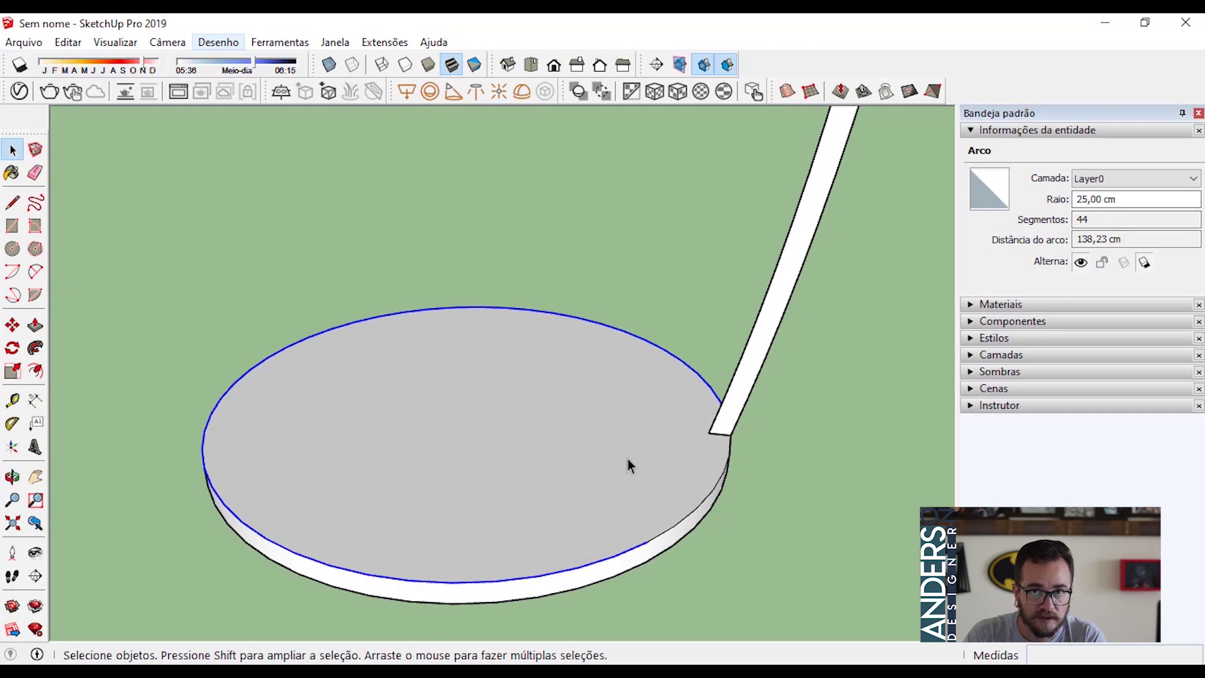
left_click(500, 450, "shift")
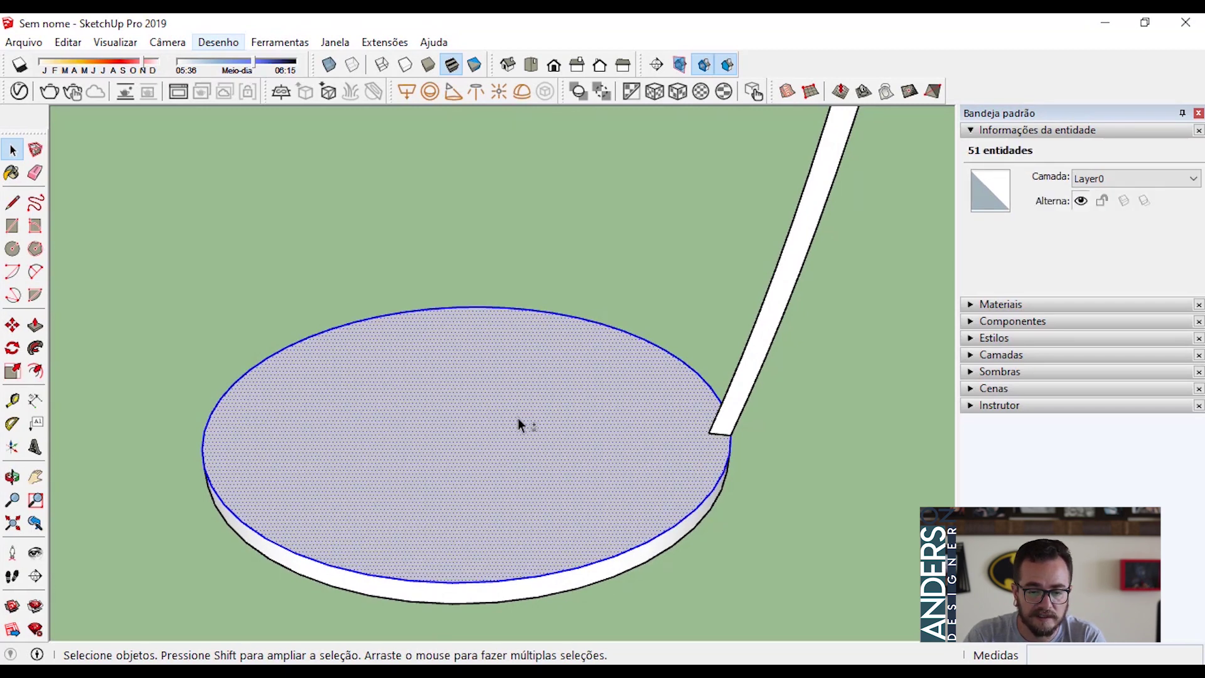
left_click(518, 373, "shift")
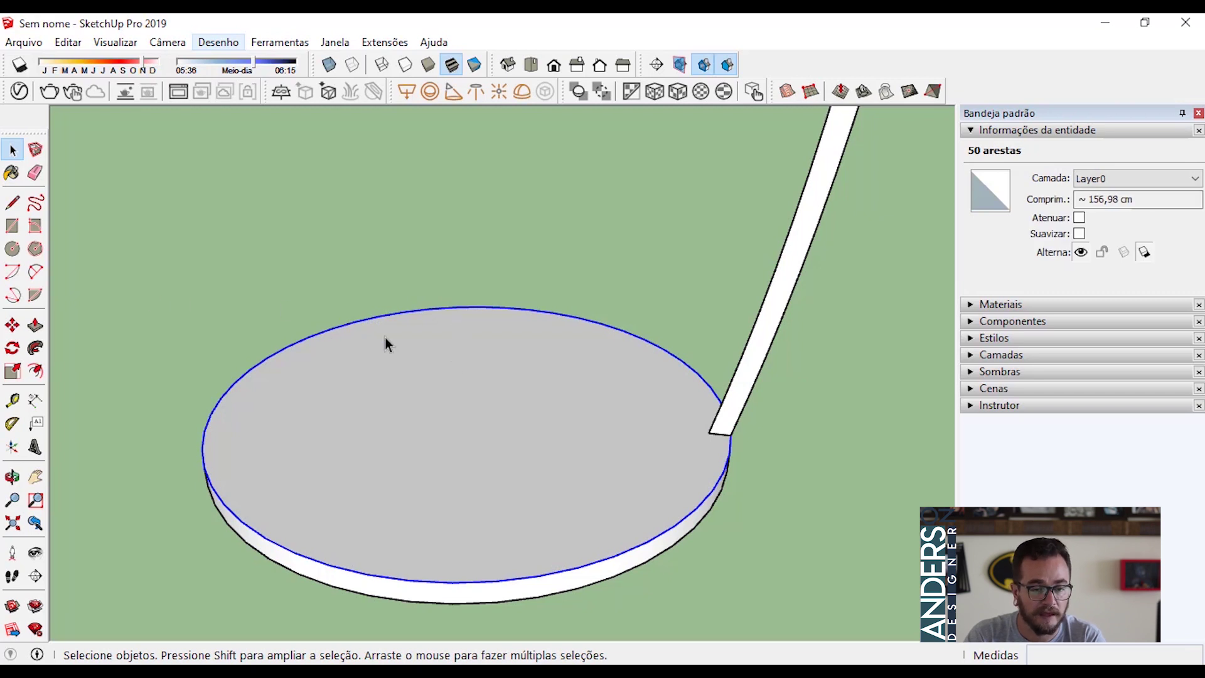
left_click(35, 349)
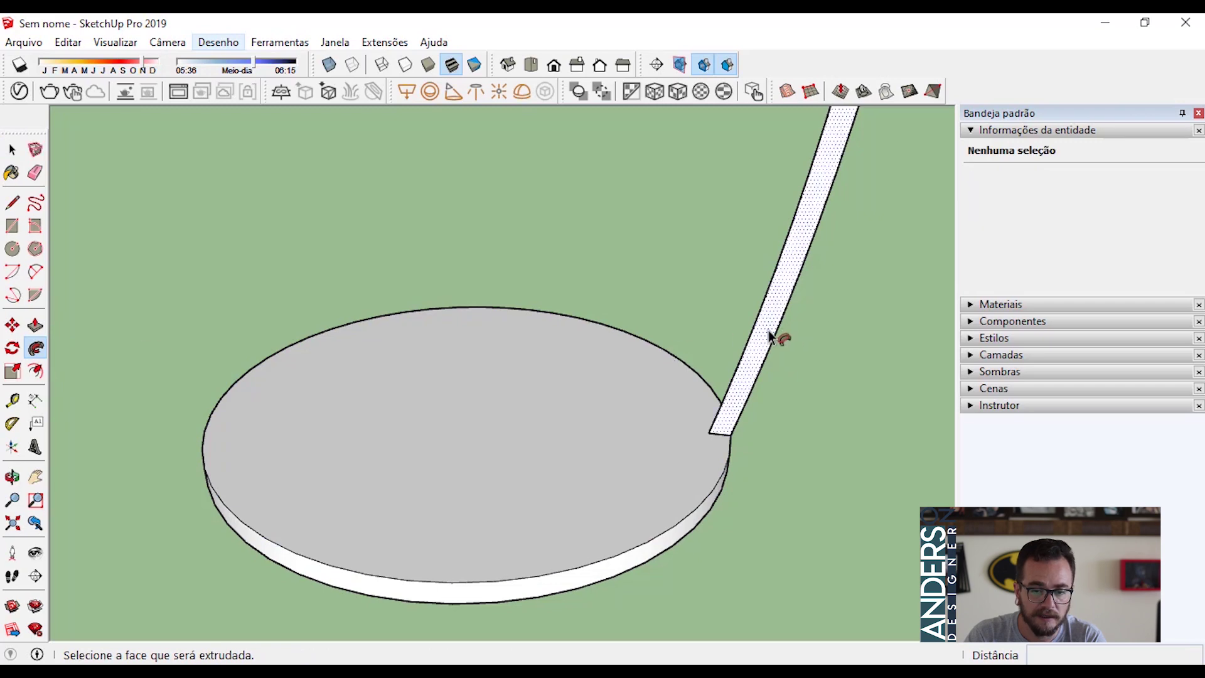
left_click(770, 337)
left_click(503, 469)
scroll(502, 470, "down", 3)
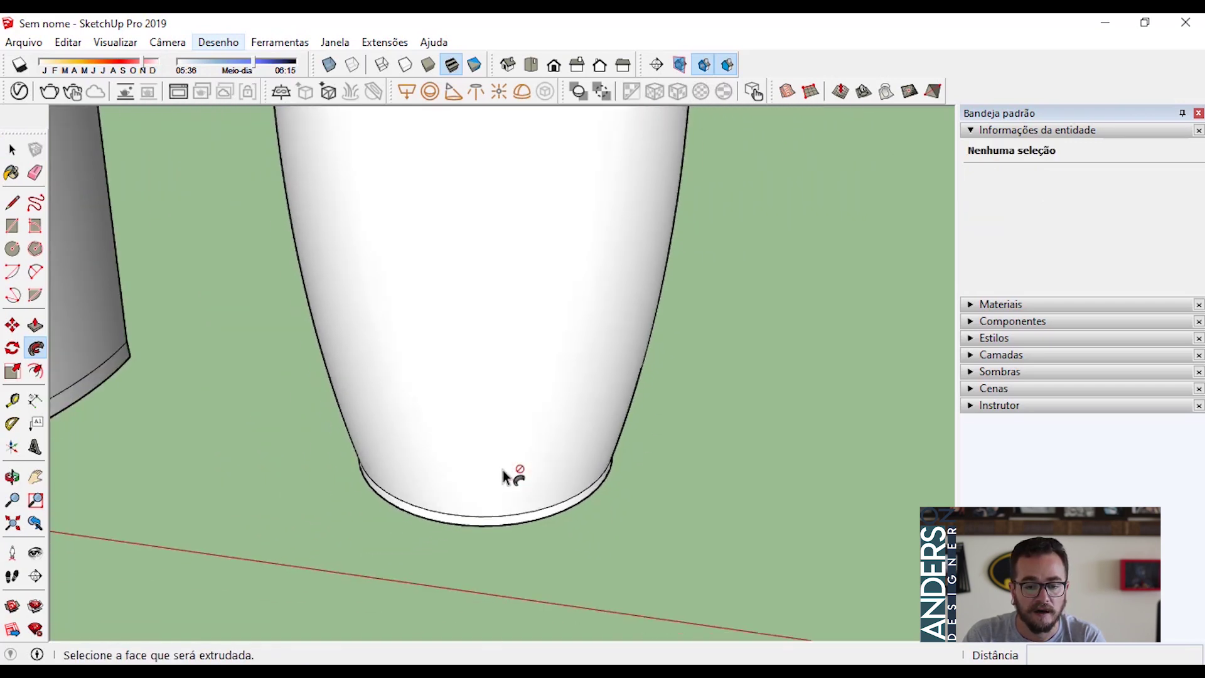
middle_click_drag(552, 175, 586, 347)
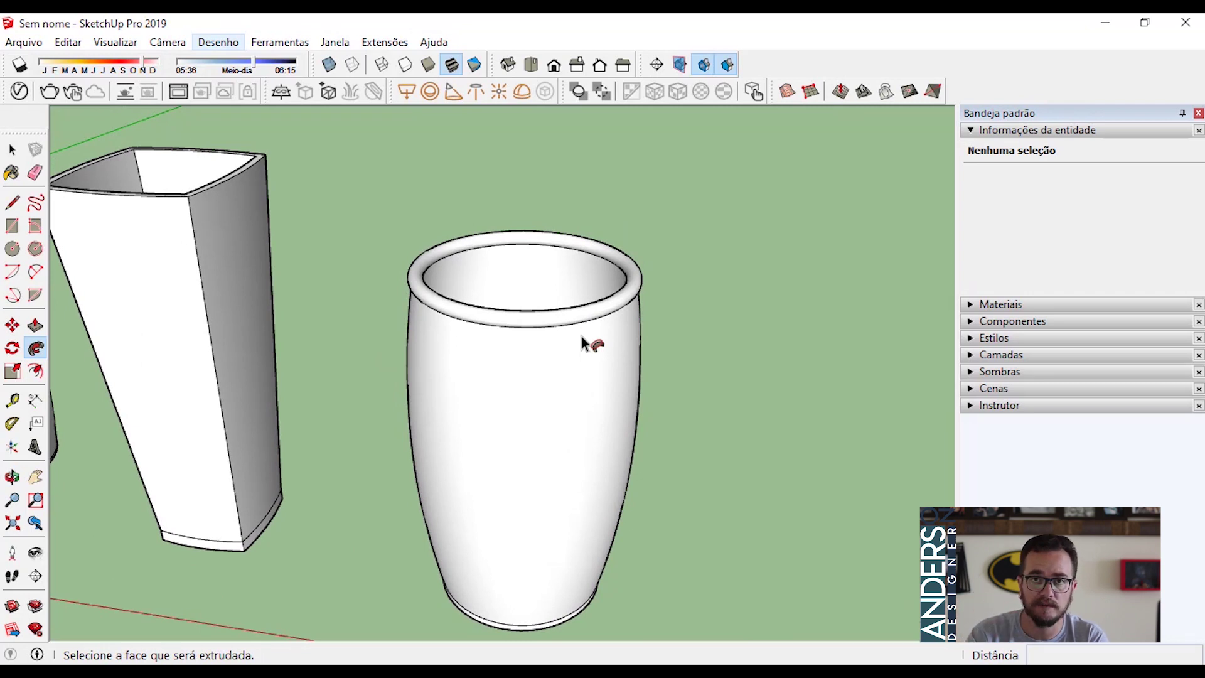
key("space")
- Group all the connected geometry of the round vase, including its base
scroll(579, 333, "down", 2)
scroll(579, 333, "up", 4)
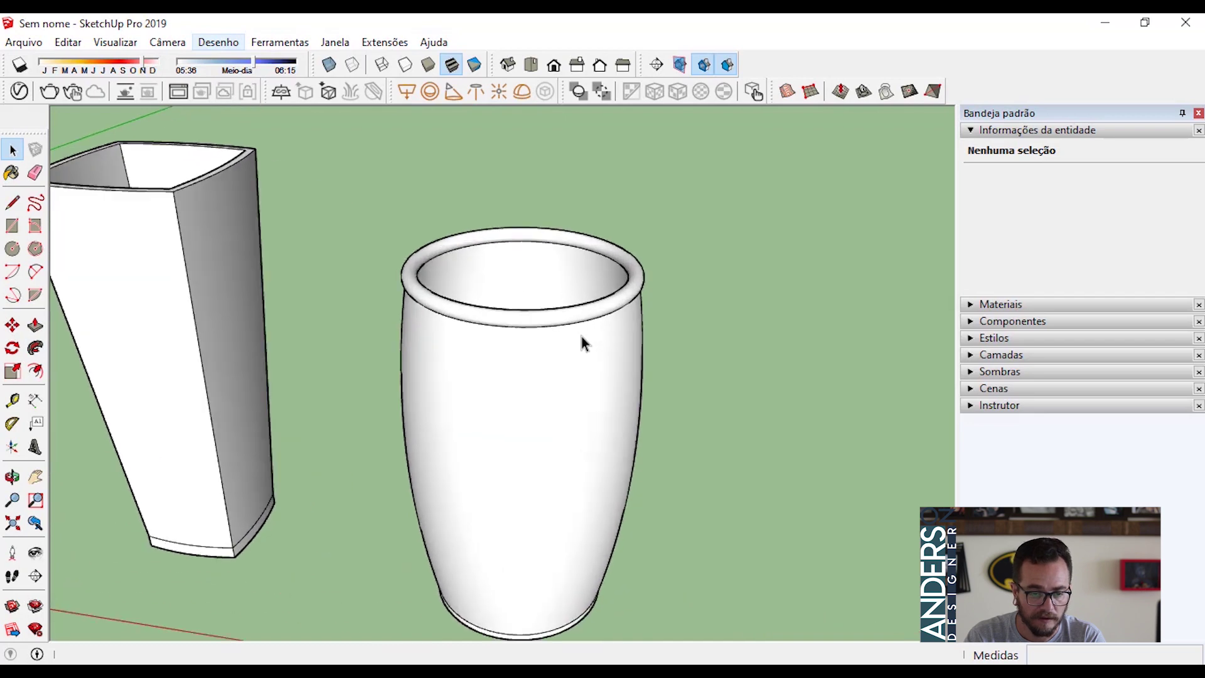
triple_click(553, 331)
right_click(553, 330)
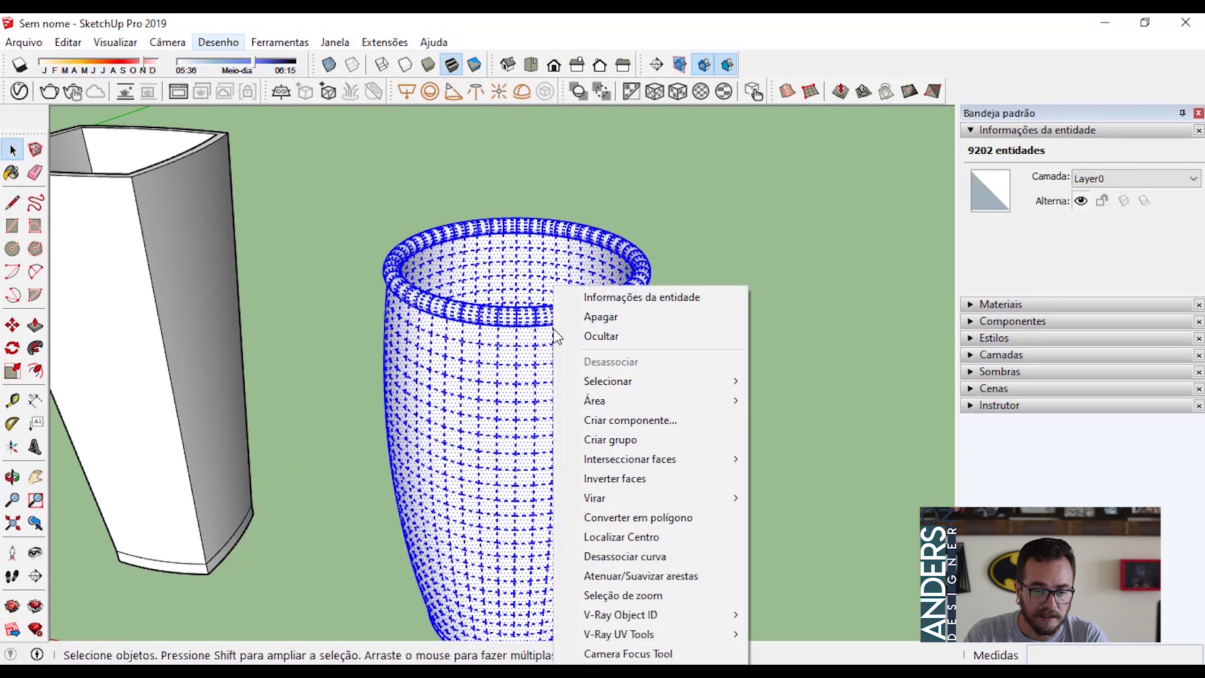
left_click(633, 439)
left_click(750, 402)
scroll(767, 287, "down", 3)
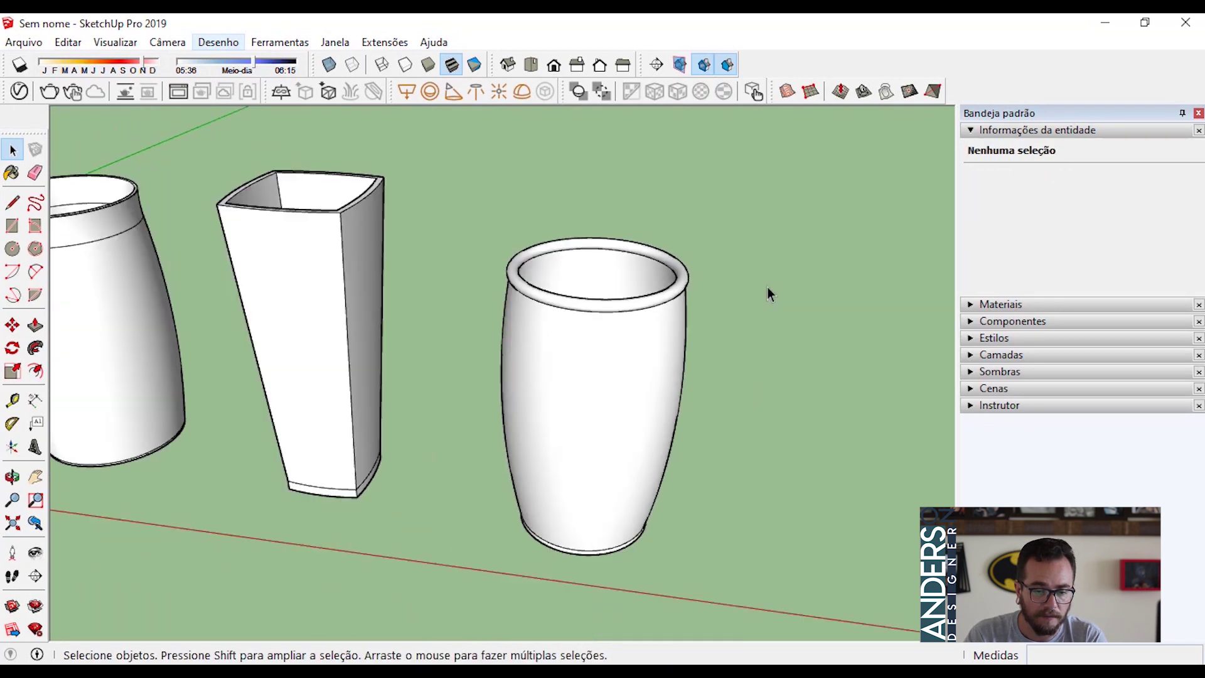
- Inside the vase group, scale the base disc up from its centre along the red and green axes until it extends beyond the vase wall
scroll(684, 338, "up", 2)
scroll(683, 338, "up", 5)
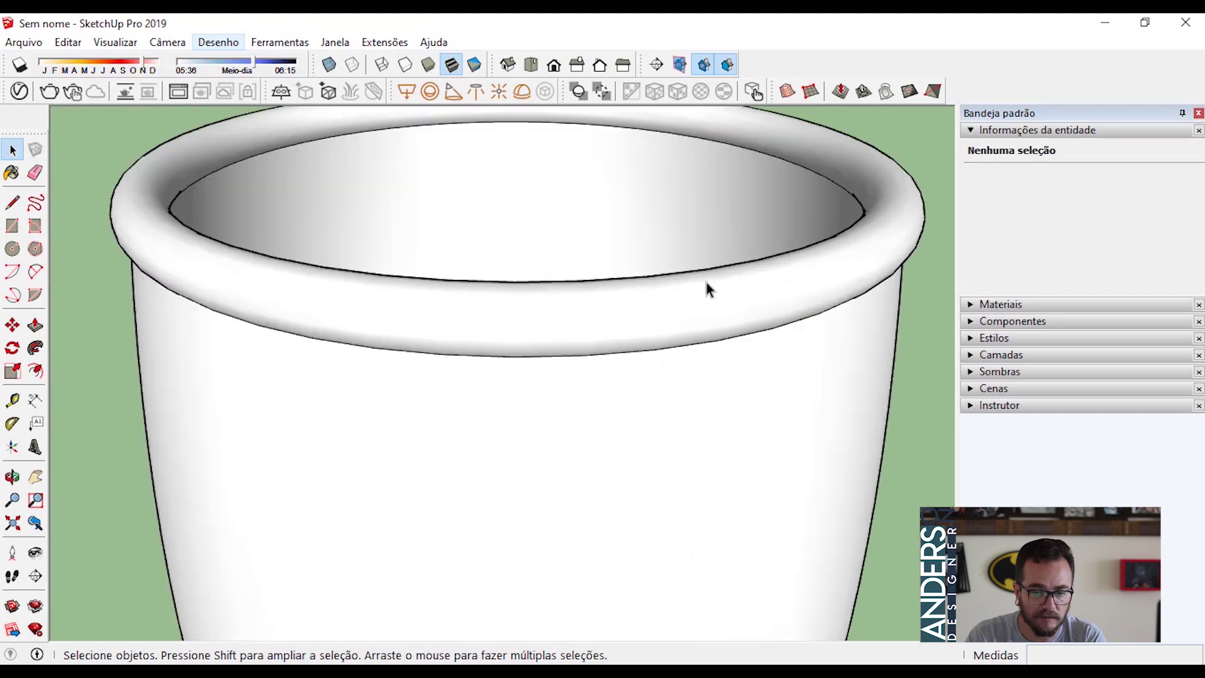
middle_click_drag(707, 288, 801, 349)
scroll(805, 368, "down", 4)
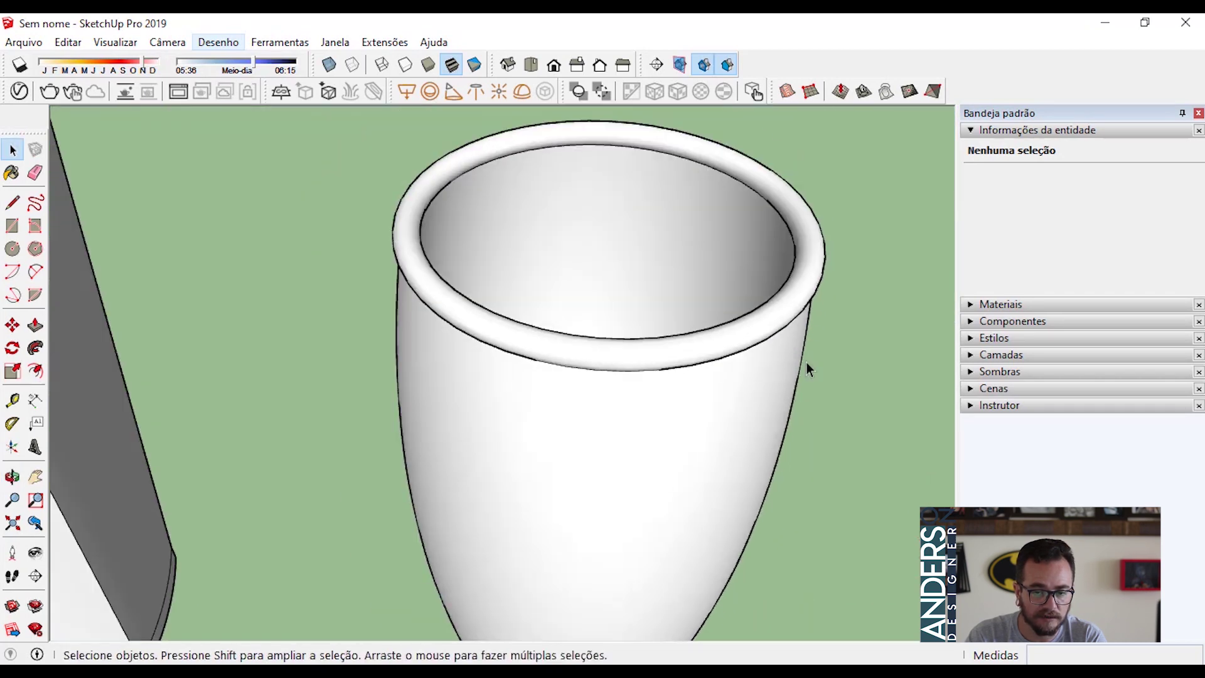
middle_click_drag(692, 537, 574, 364, "shift")
scroll(562, 472, "up", 5)
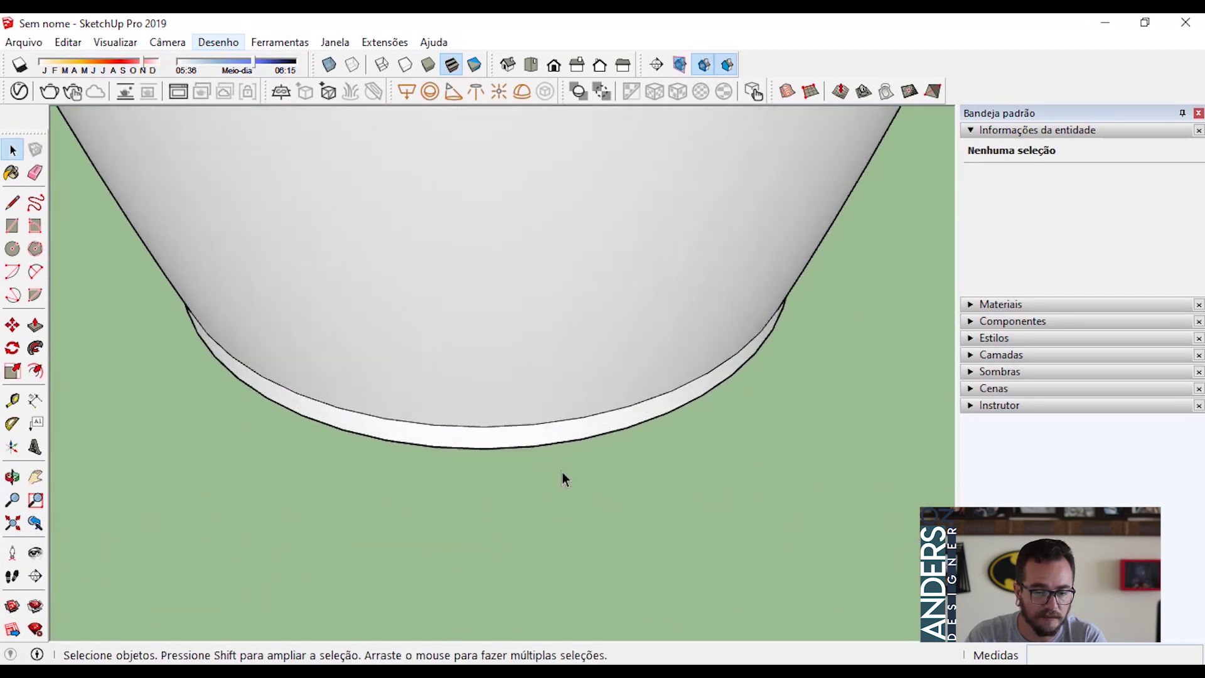
middle_click_drag(562, 472, 572, 113)
scroll(492, 552, "up", 1)
middle_click_drag(491, 551, 558, 413)
scroll(597, 413, "down", 3)
left_click_drag(186, 321, 851, 615)
scroll(462, 432, "down", 2)
scroll(462, 428, "down", 2)
key("s")
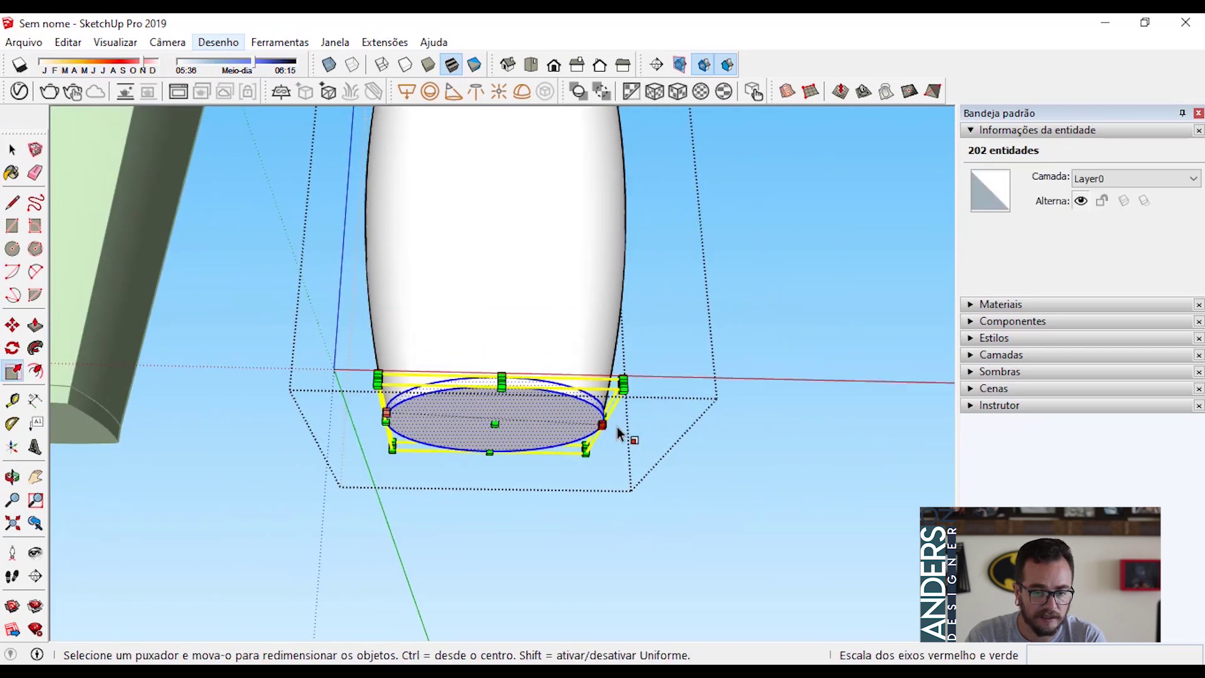
scroll(628, 380, "up", 5)
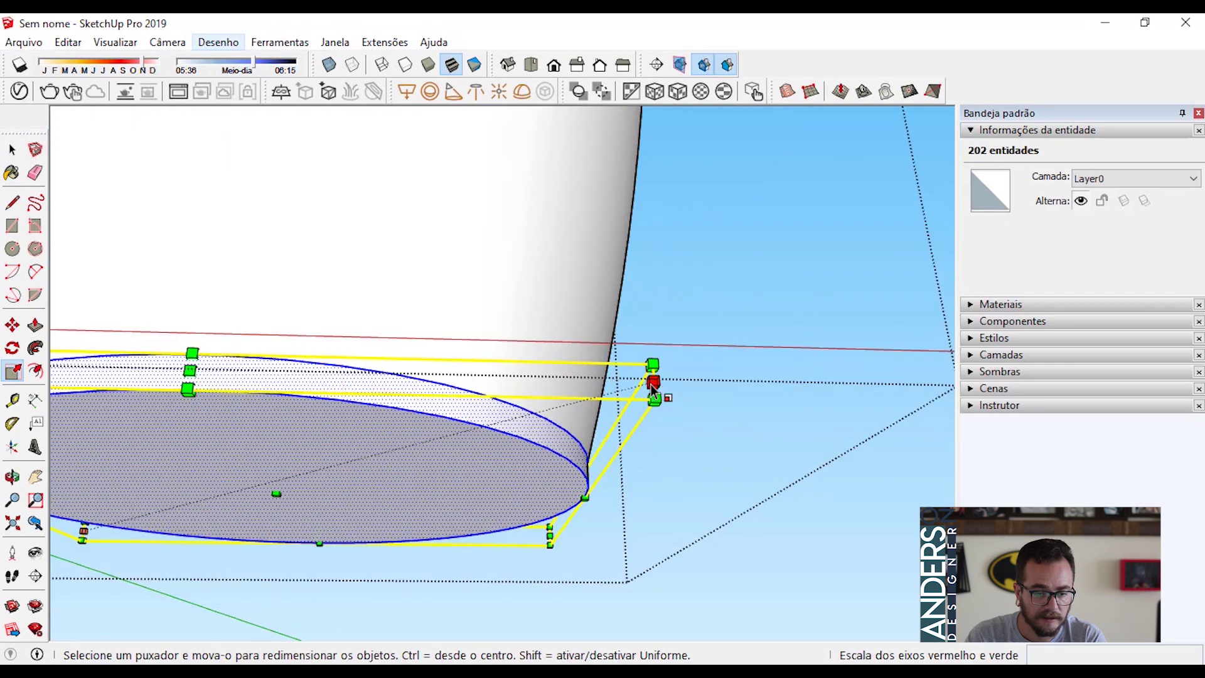
left_click_drag(650, 381, 778, 366)
scroll(778, 366, "down", 4)
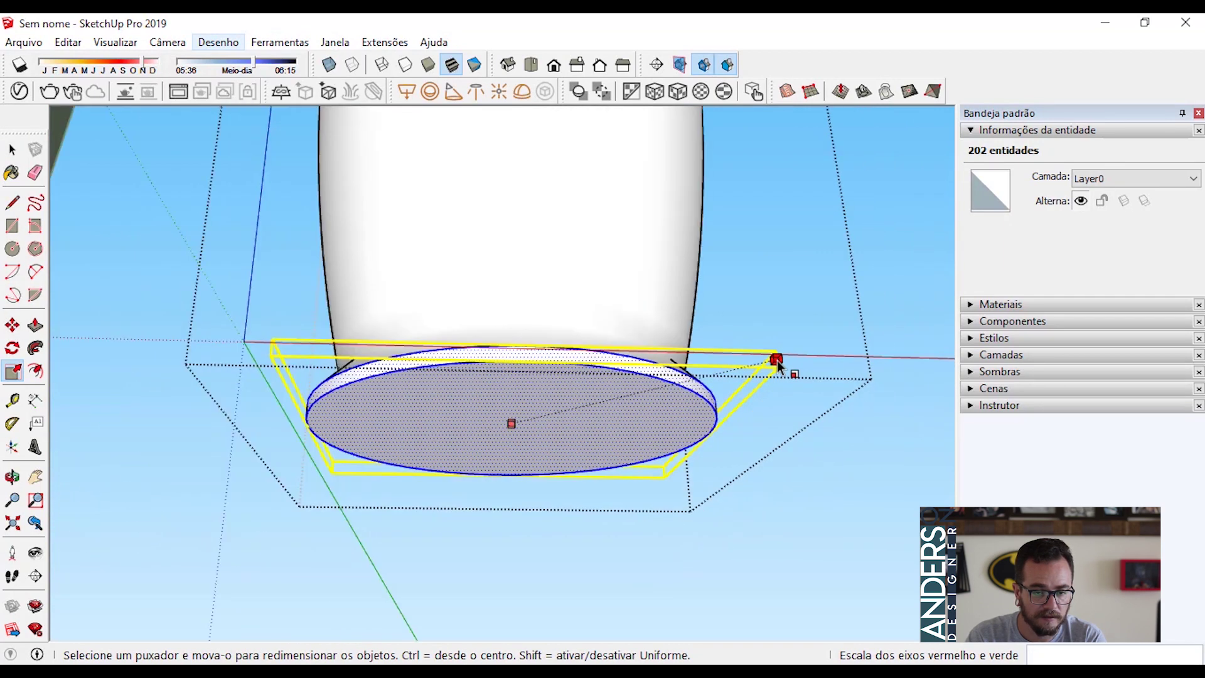
left_click(767, 367)
key("space")
left_click(815, 351)
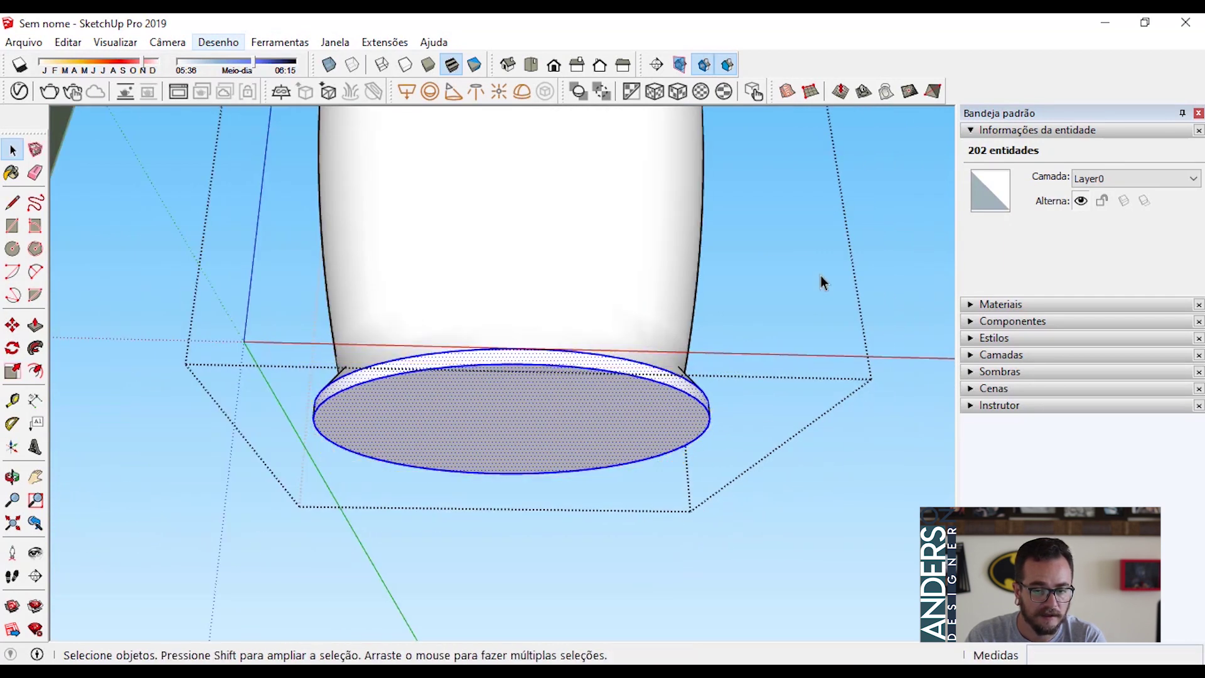
left_click(824, 282)
scroll(656, 477, "down", 3)
middle_click_drag(656, 476, 499, 481)
scroll(494, 498, "down", 2)
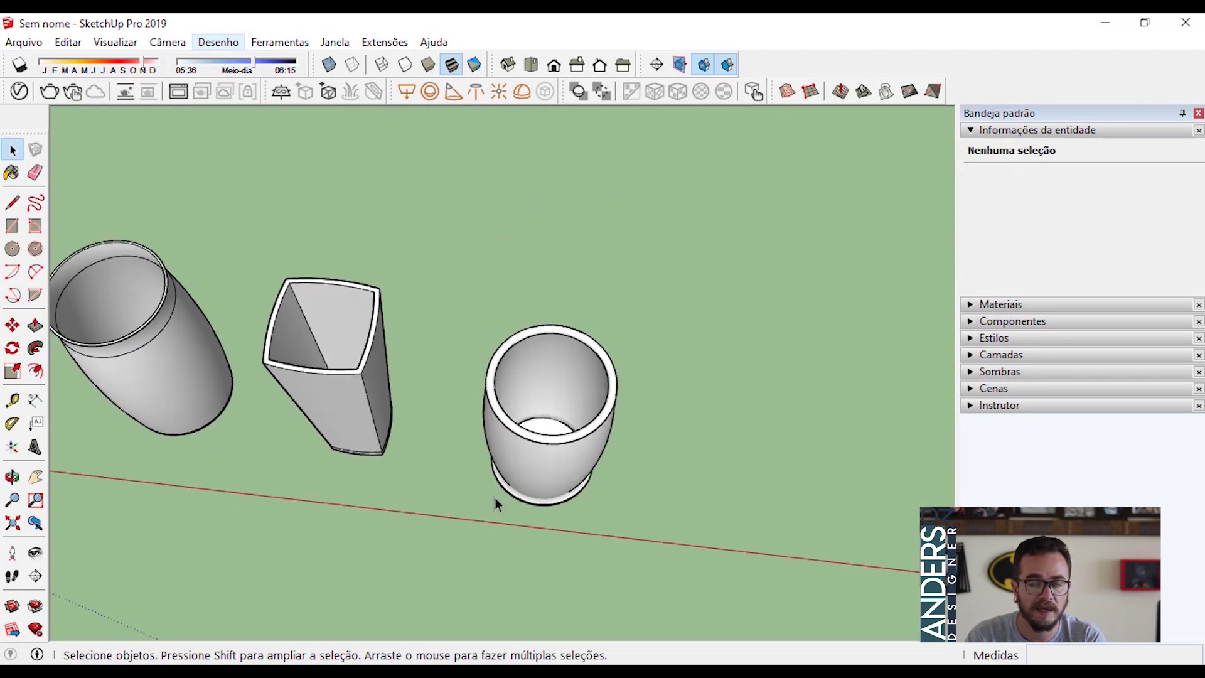
scroll(494, 498, "down", 5)
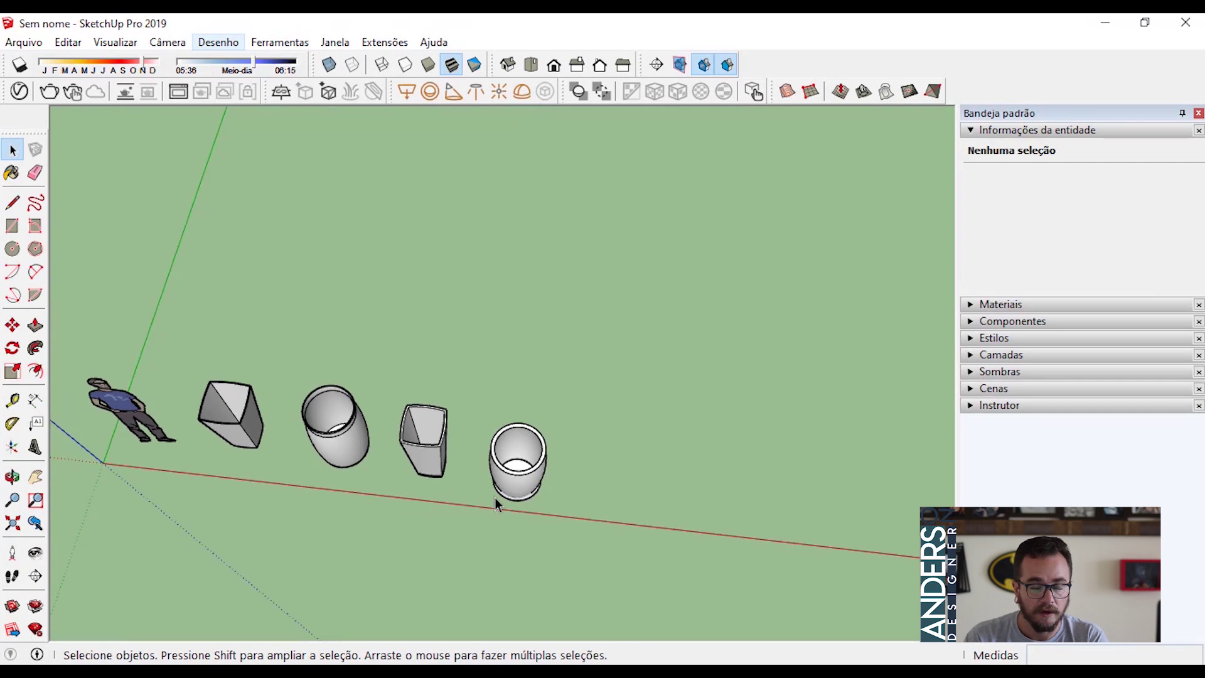
- Draw a five-segment stepped line on the ground beyond the last vase, alternating red and green axis directions, with the final segment about 185 cm
scroll(493, 502, "down", 2)
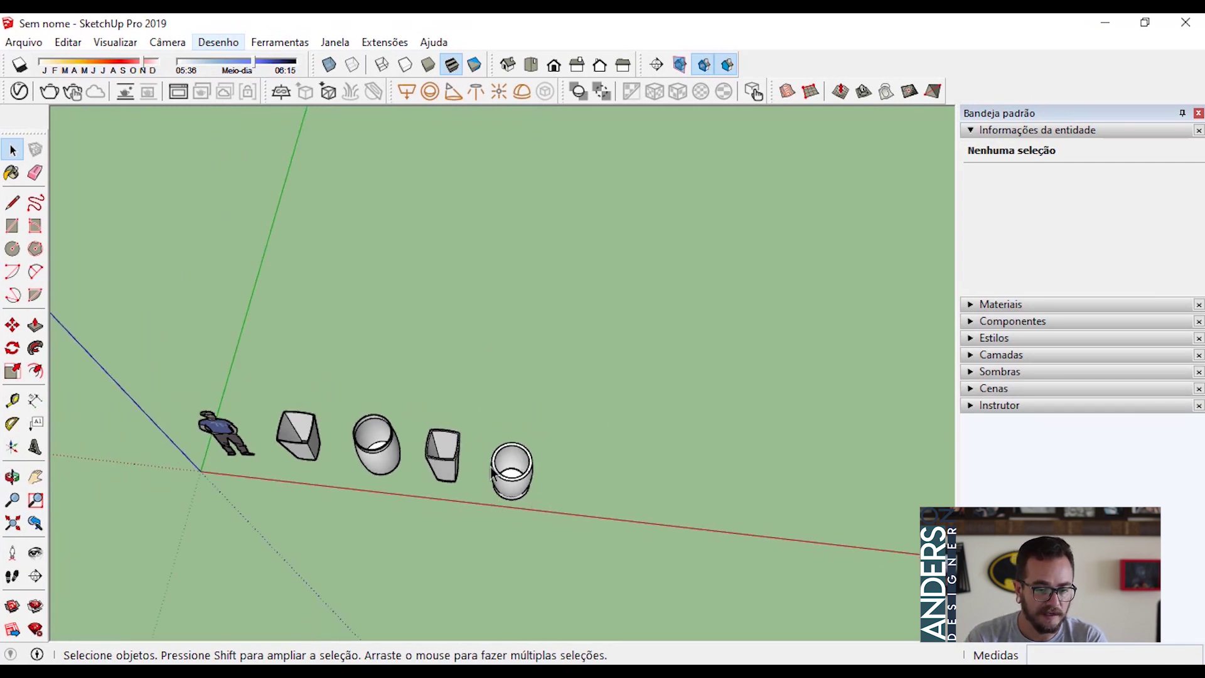
scroll(492, 501, "up", 3)
middle_click_drag(558, 424, 459, 300, "shift")
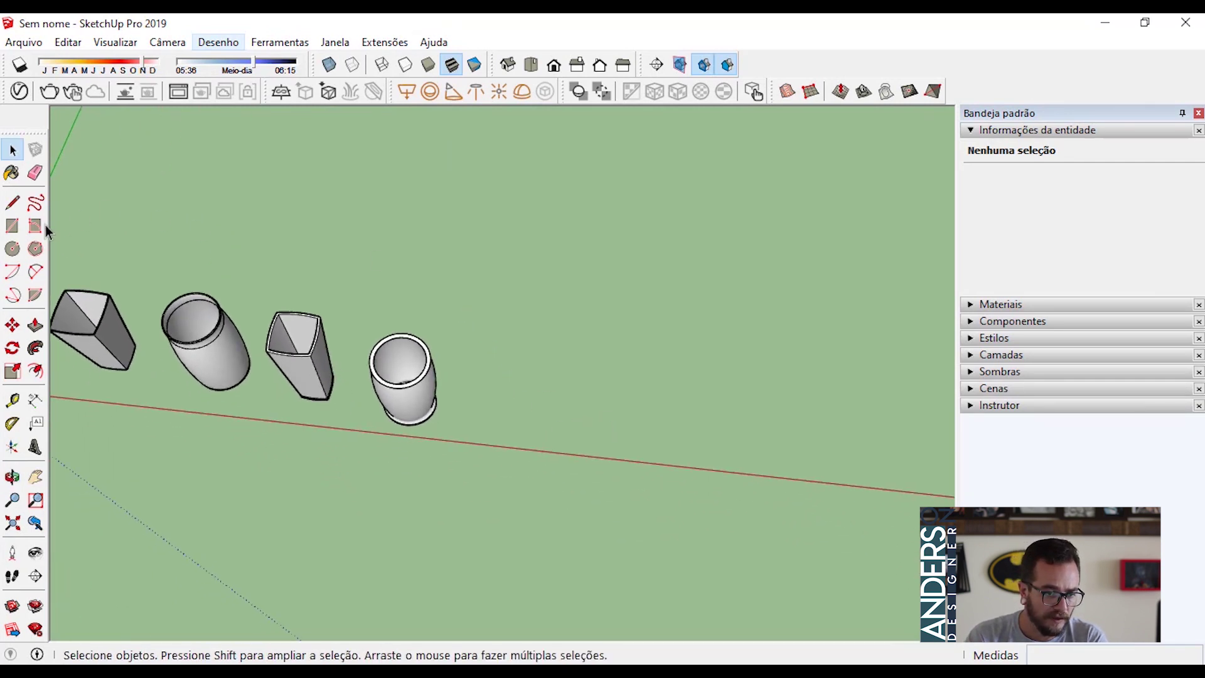
left_click(37, 273)
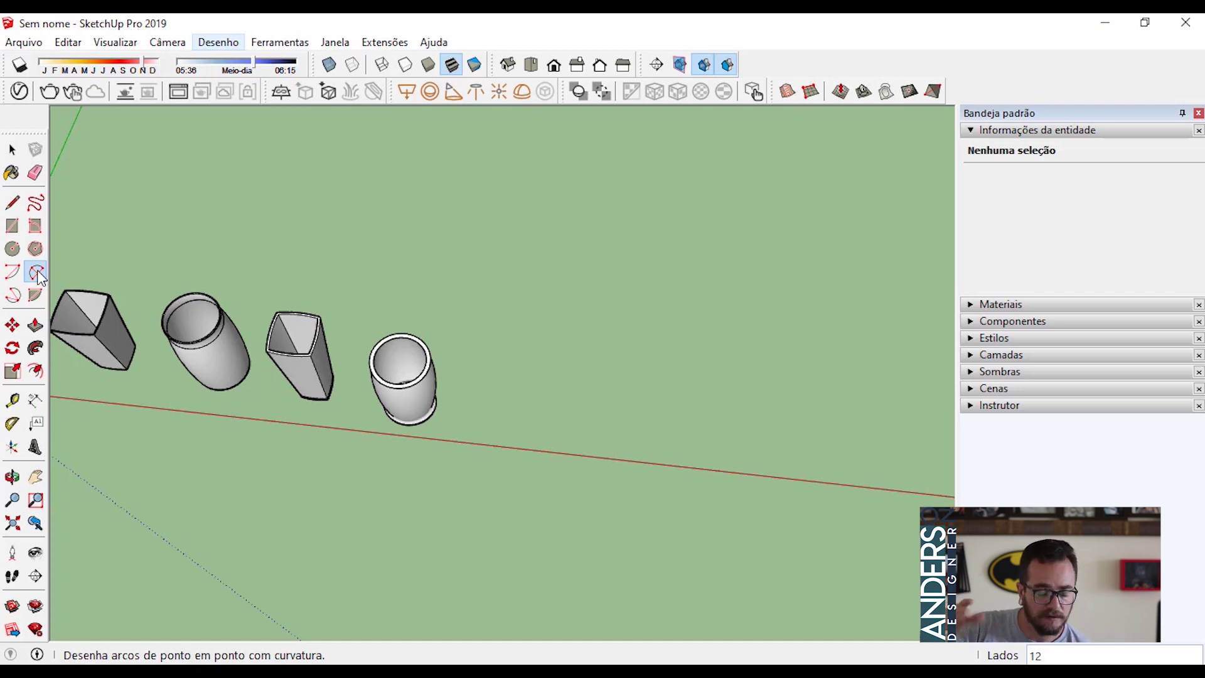
left_click(22, 204)
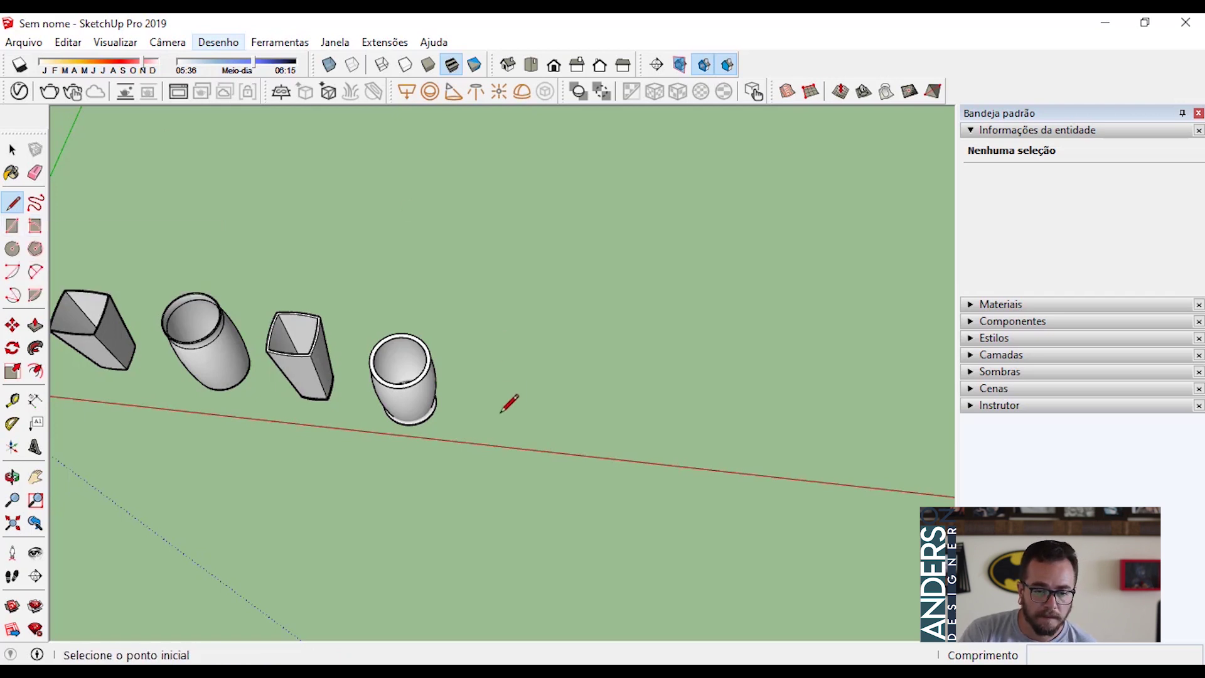
middle_click_drag(501, 412, 540, 399)
left_click(508, 434)
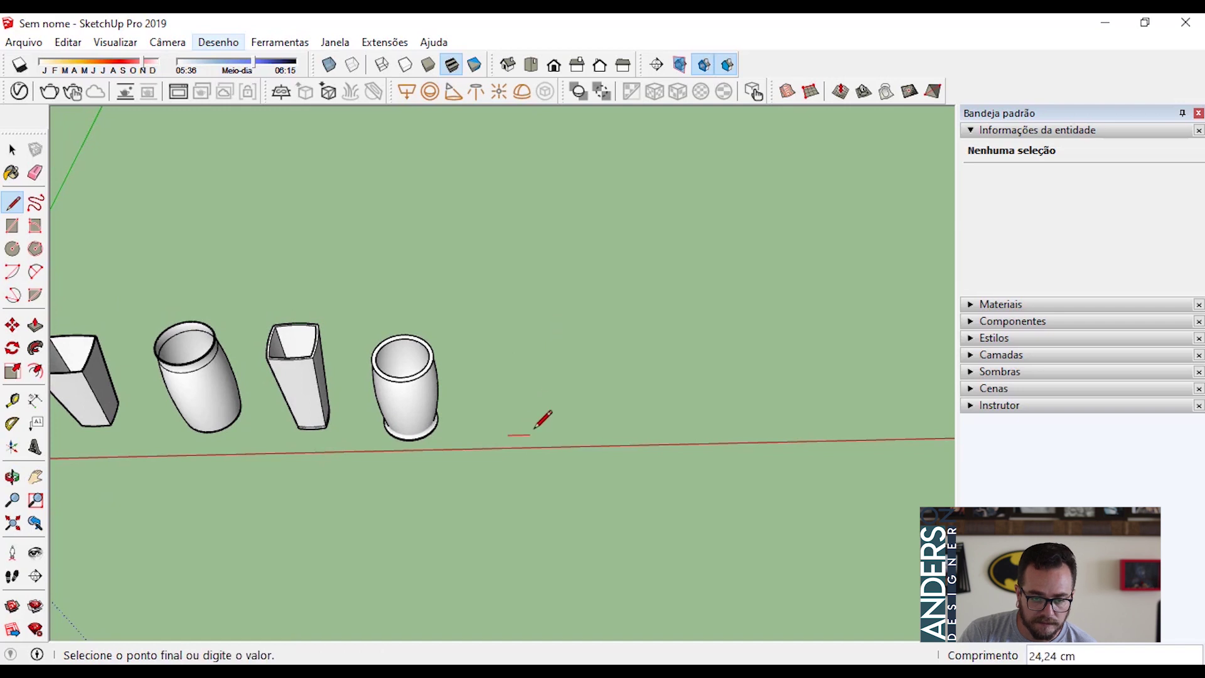
left_click(591, 432)
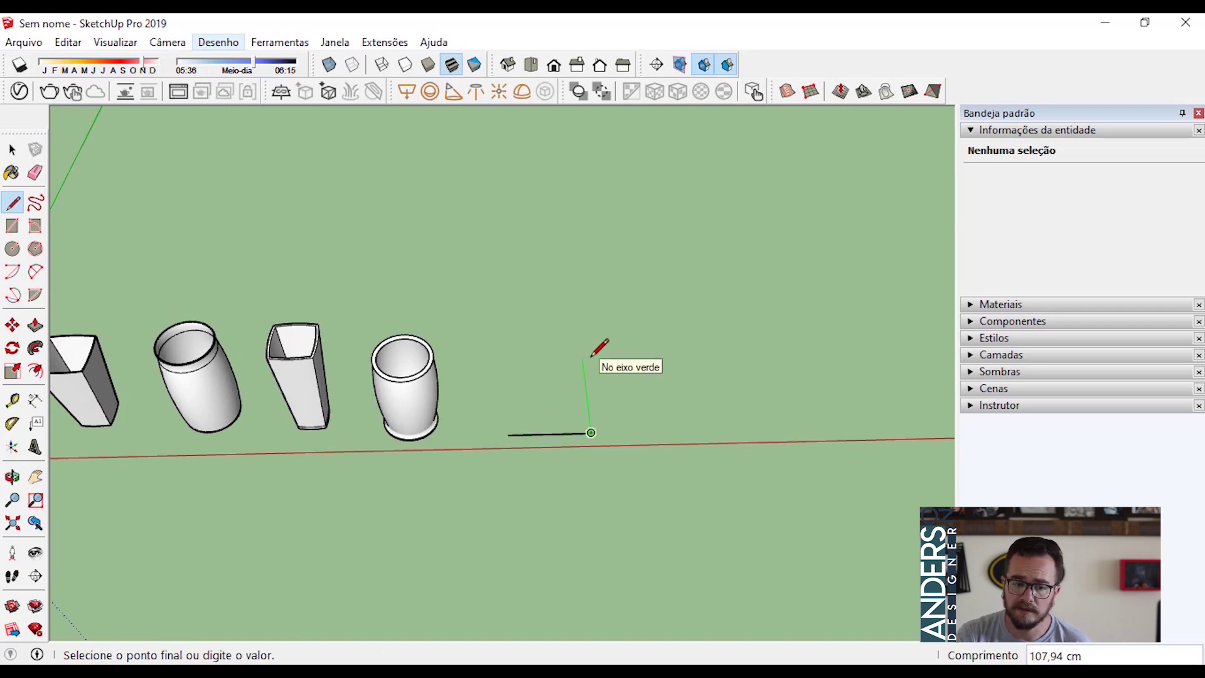
left_click(584, 358)
left_click(700, 356)
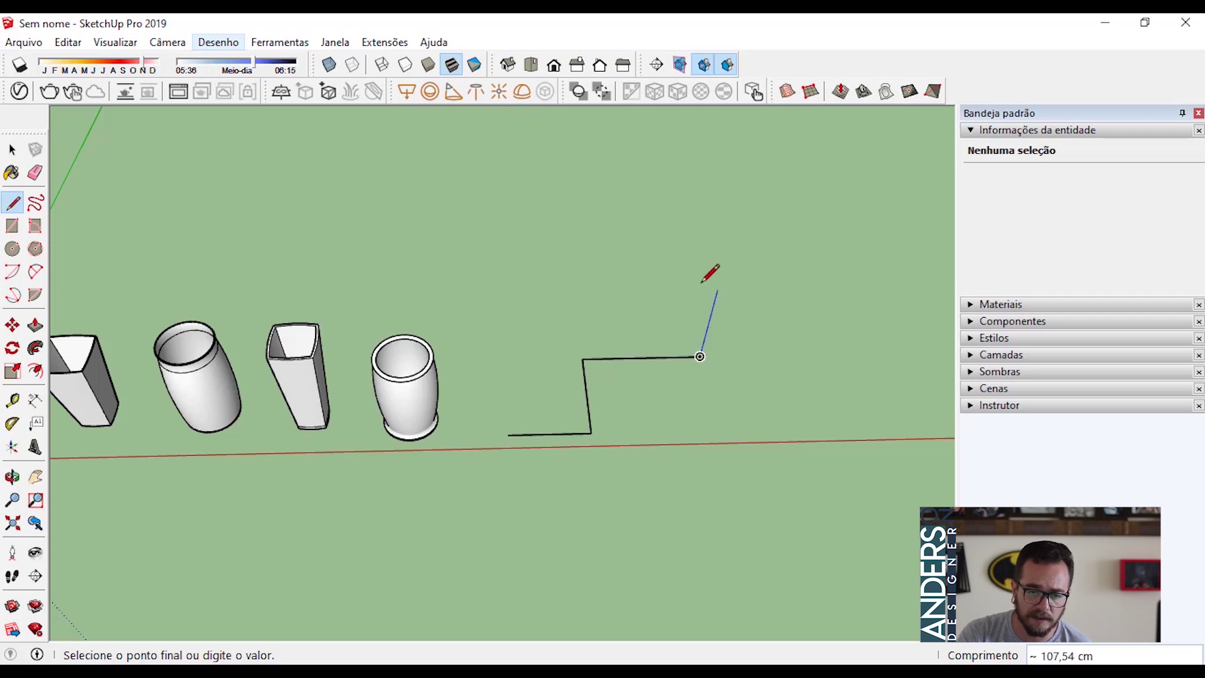
left_click(681, 271)
left_click(821, 269)
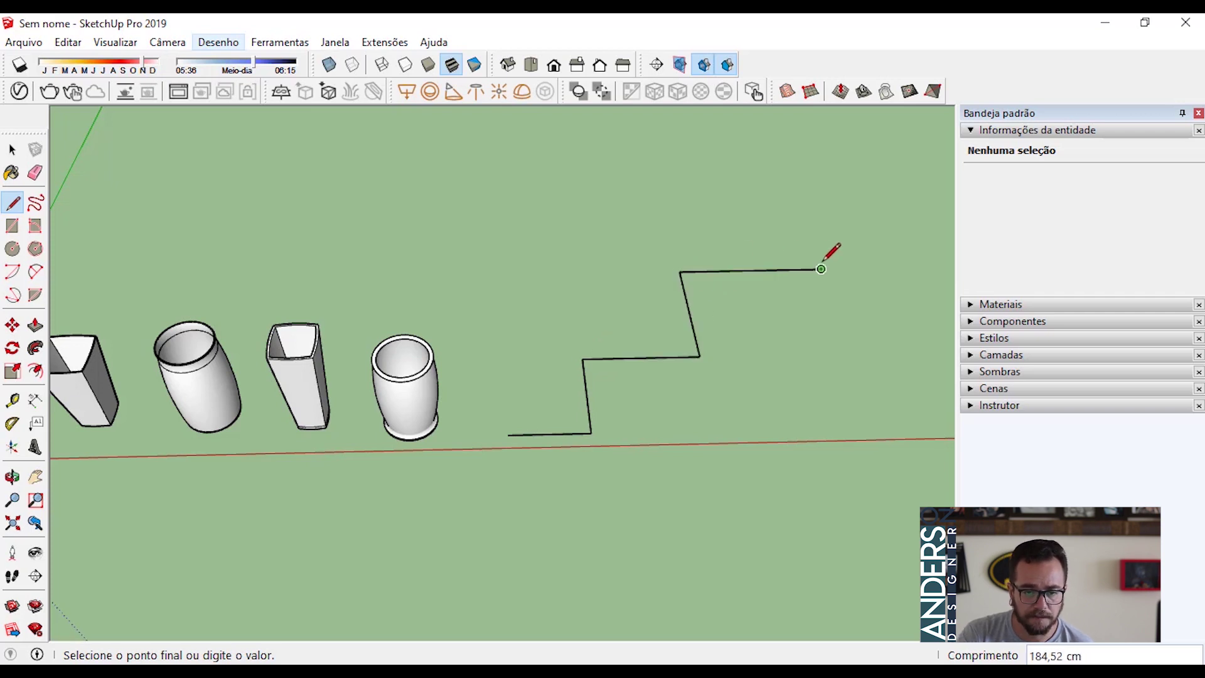
key("space")
- Round the first corner of the stepped line with a tangent two-point arc about 18 cm across and trim the sharp corner
scroll(606, 439, "up", 5)
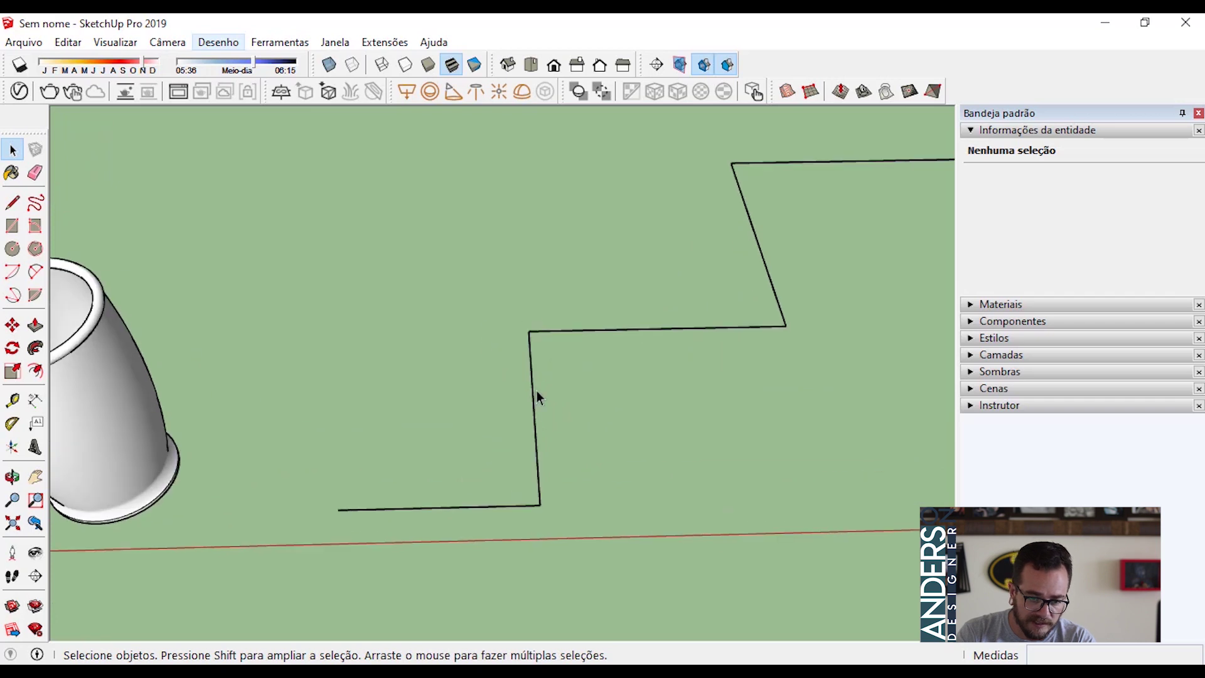
scroll(536, 519, "up", 3)
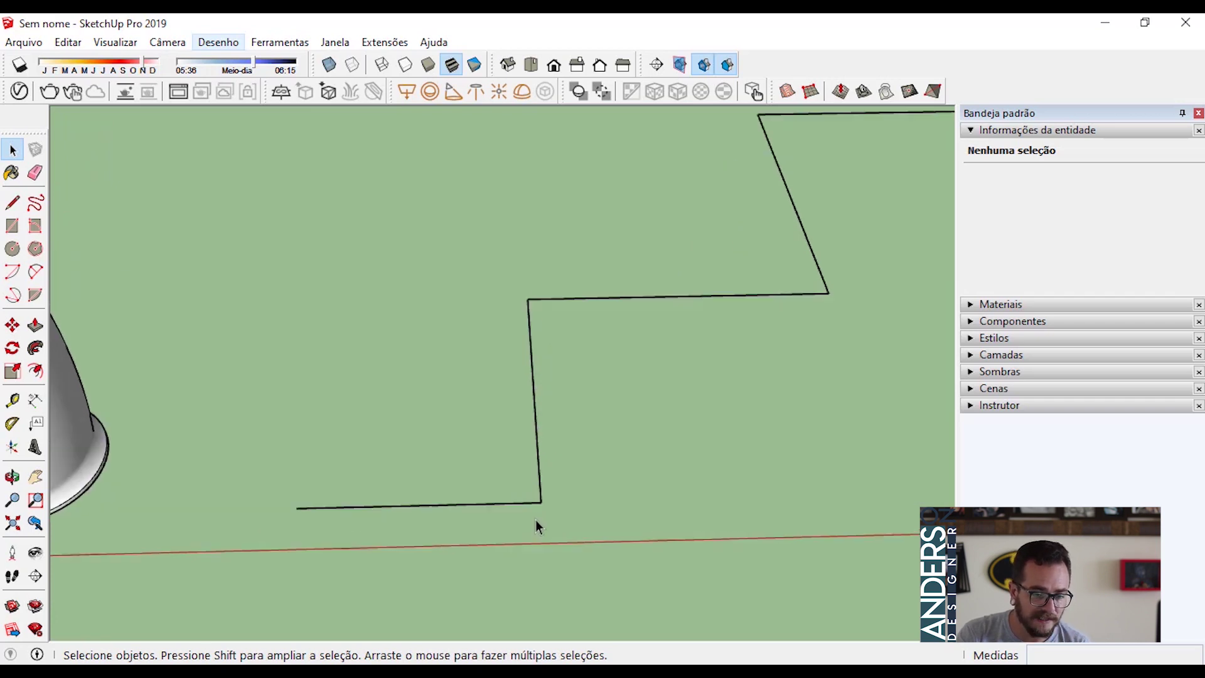
left_click(35, 271)
scroll(416, 363, "up", 3)
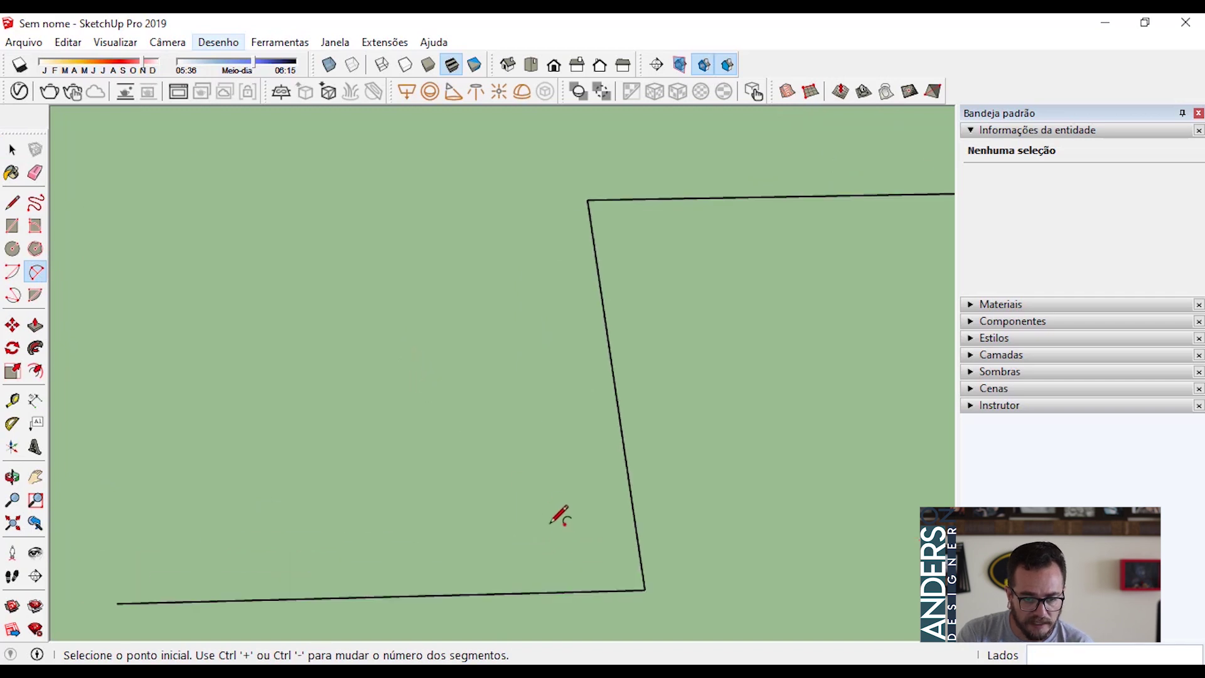
left_click(573, 592)
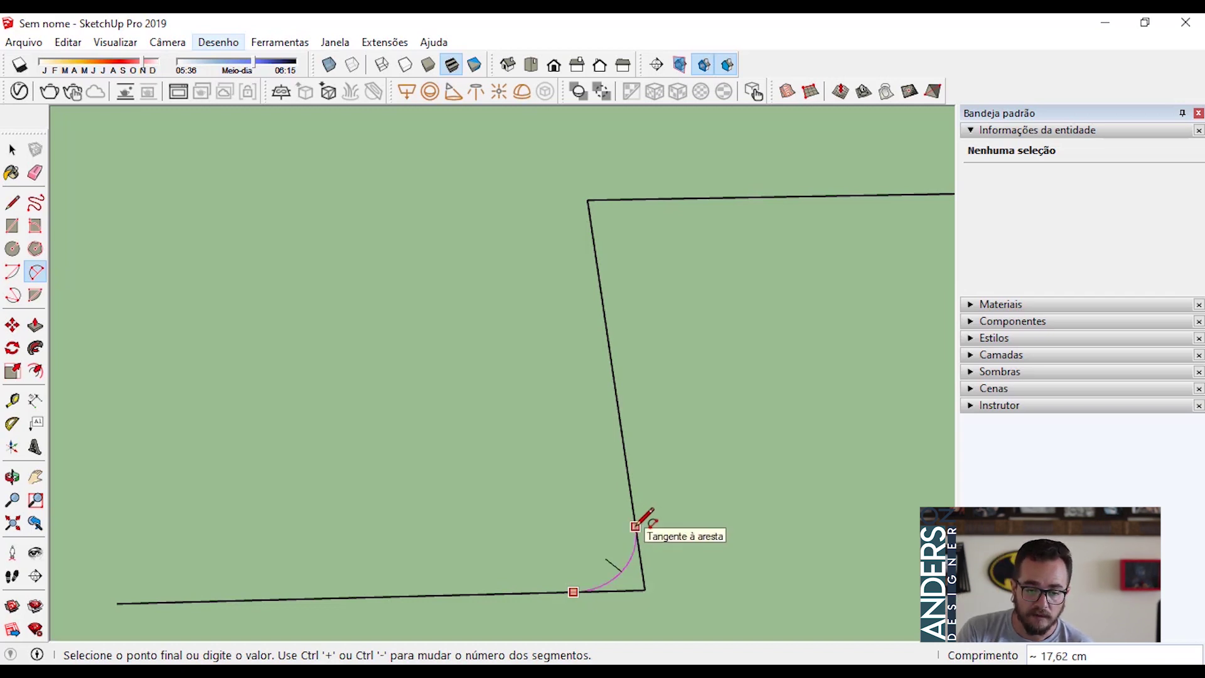
left_click(635, 526)
left_click(637, 523)
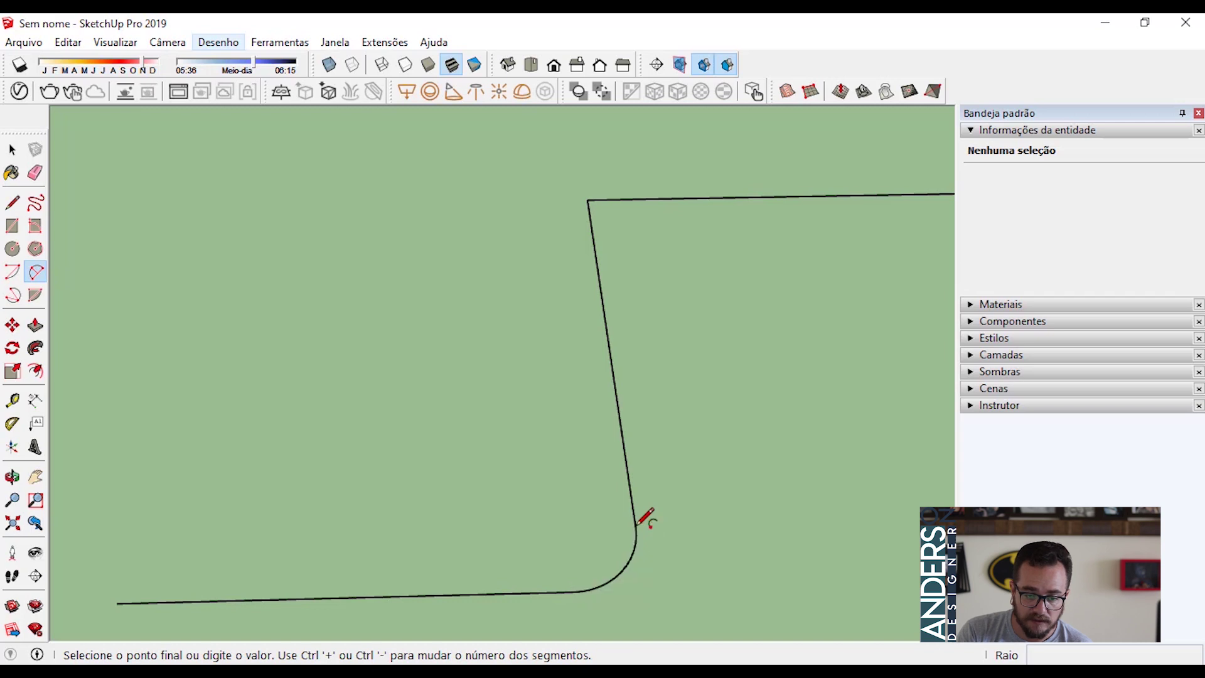
left_click(636, 525)
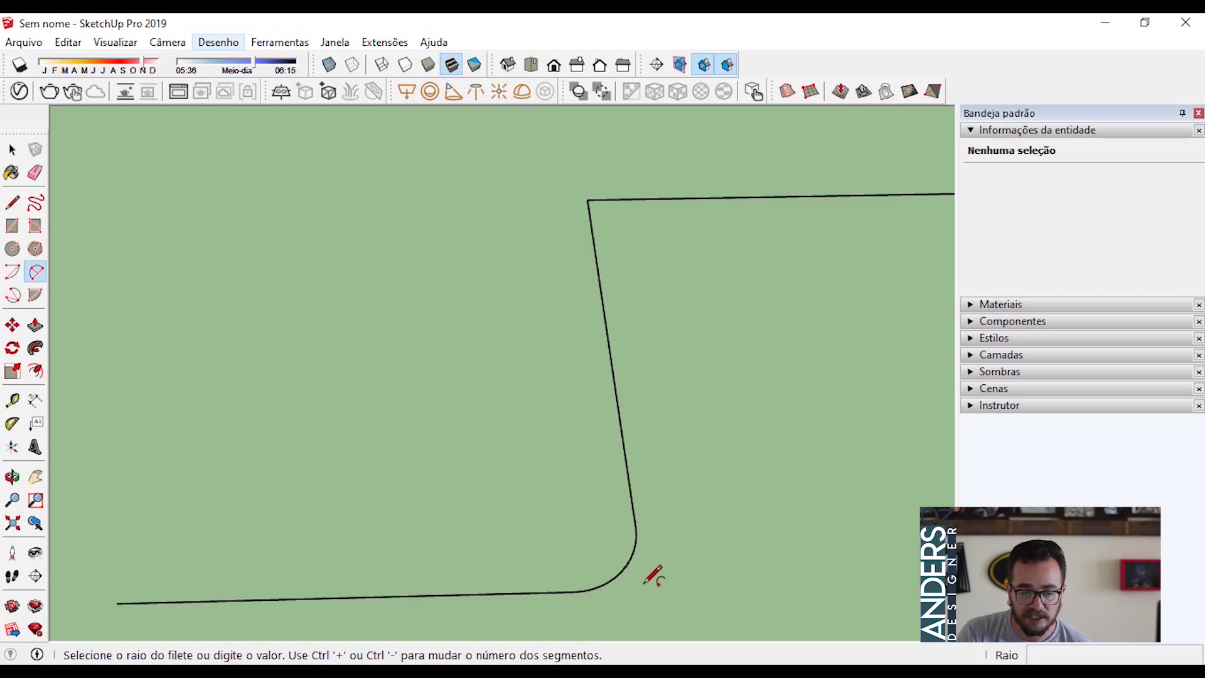
left_click(646, 585)
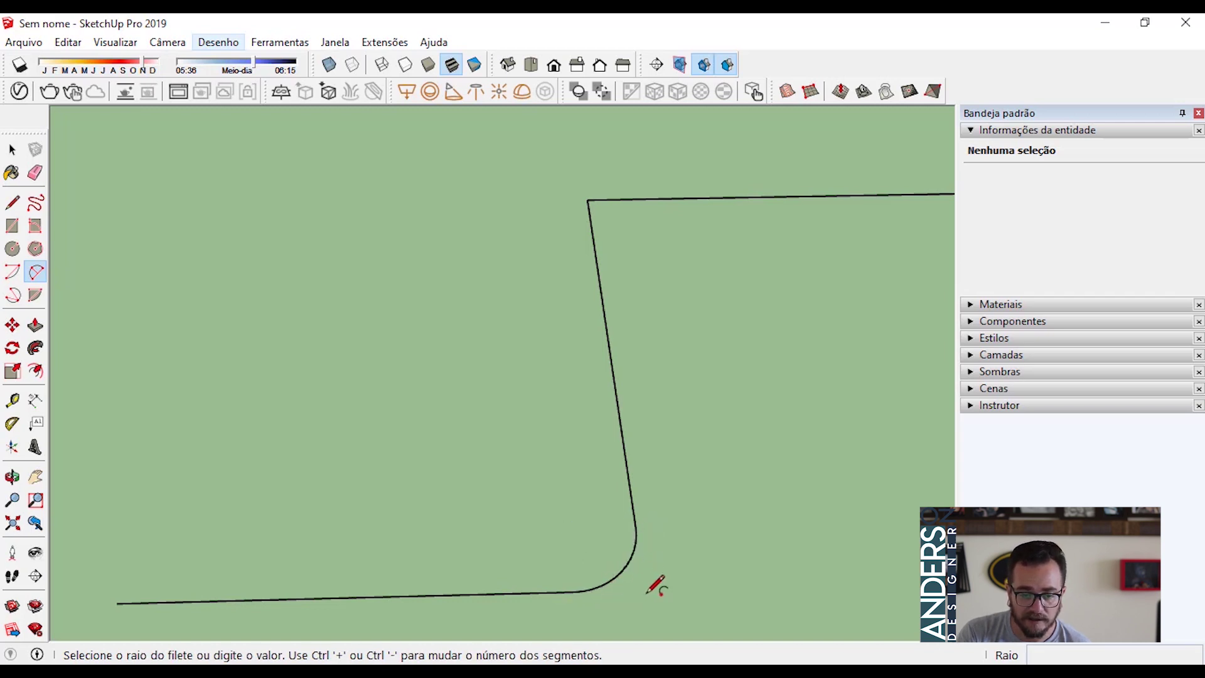
scroll(653, 499, "down", 5)
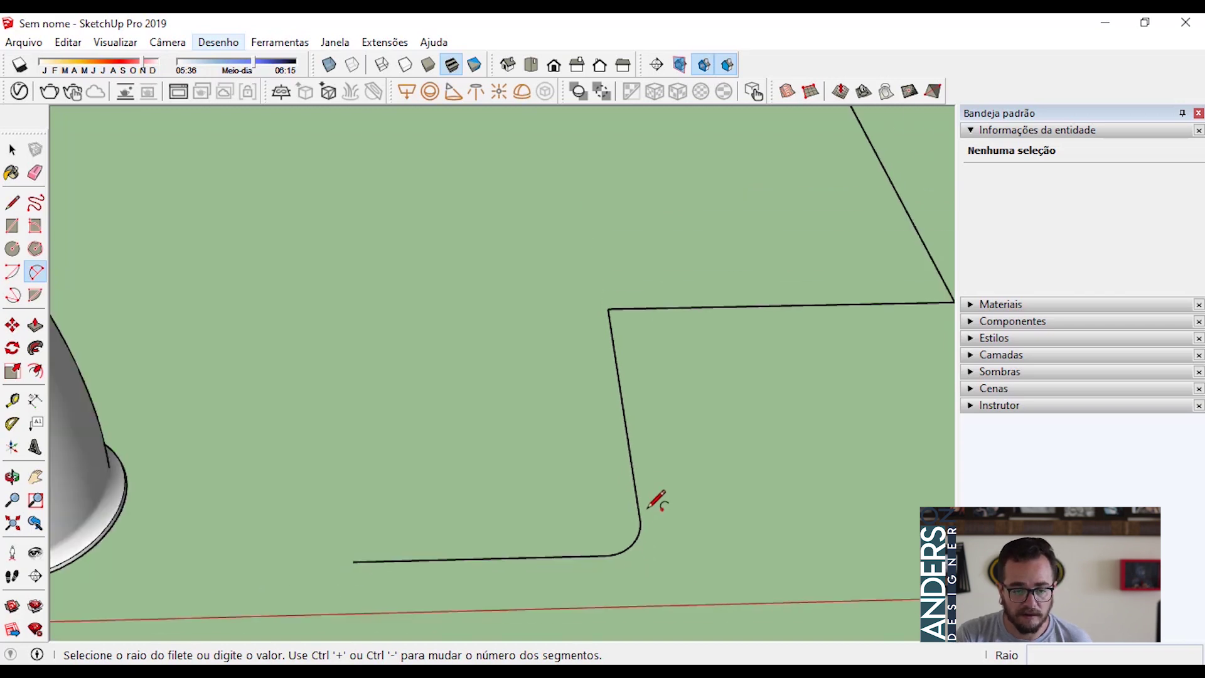
- Round the second corner of the stepped line with a small tangent arc, trimming the corner
scroll(628, 439, "up", 5)
scroll(513, 552, "up", 3)
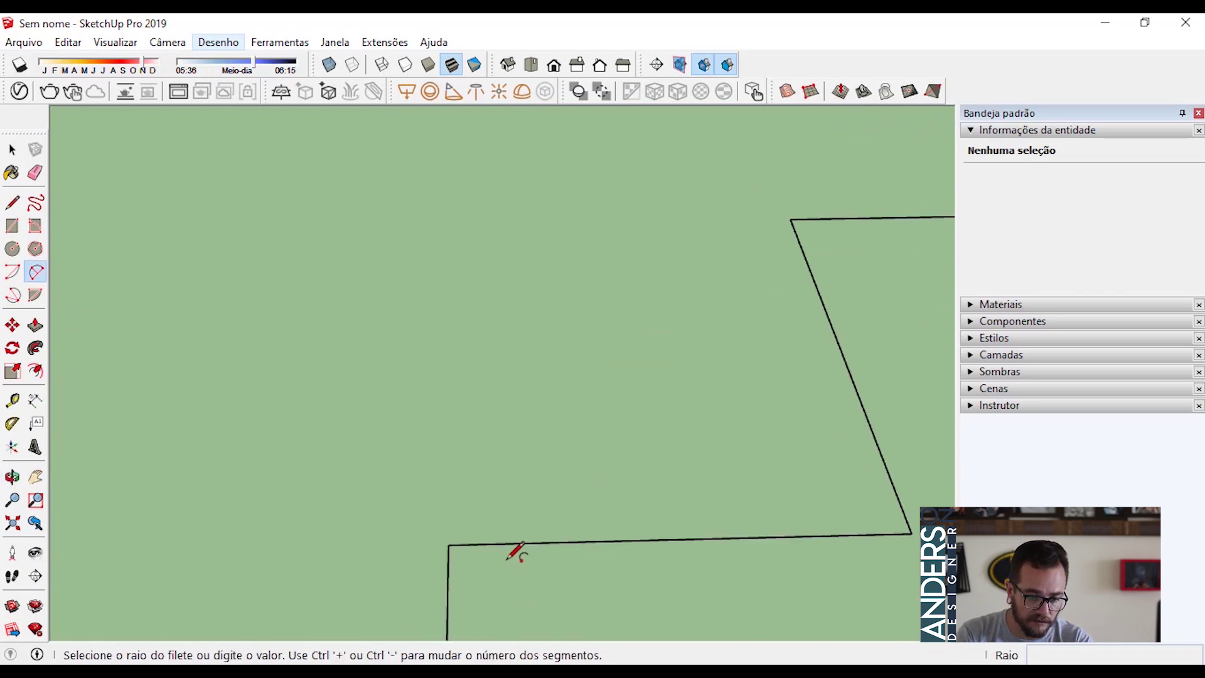
middle_click_drag(513, 552, 538, 398)
key("o")
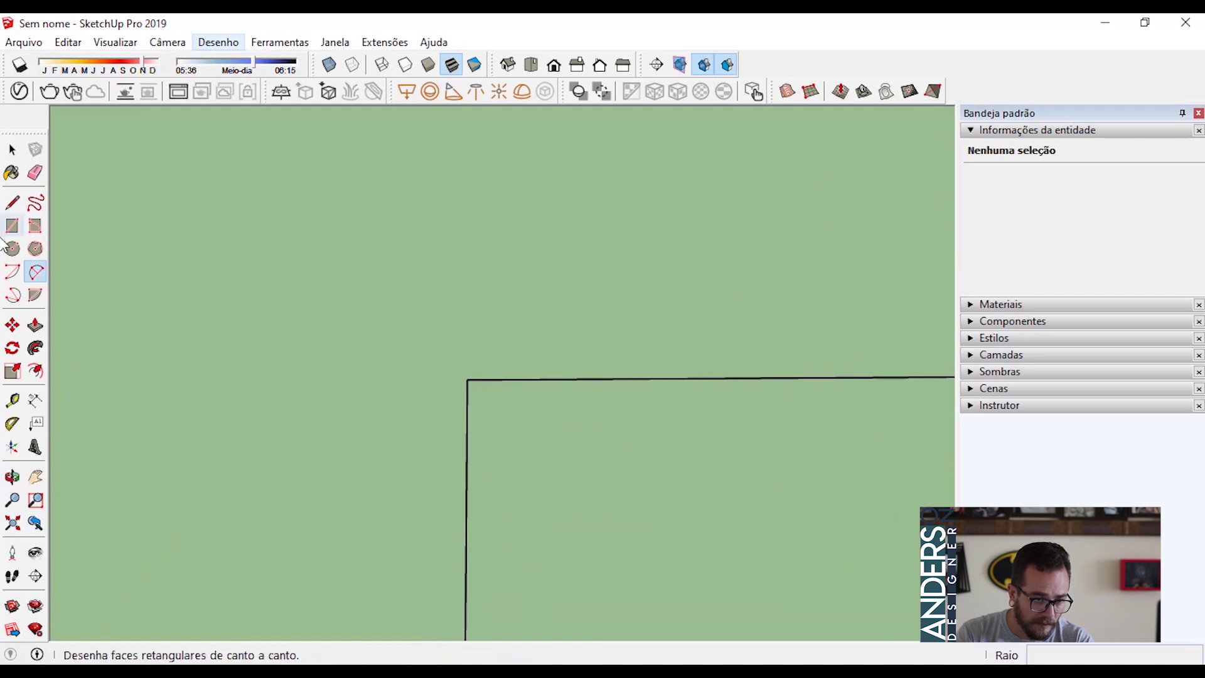
left_click(35, 271)
left_click(466, 429)
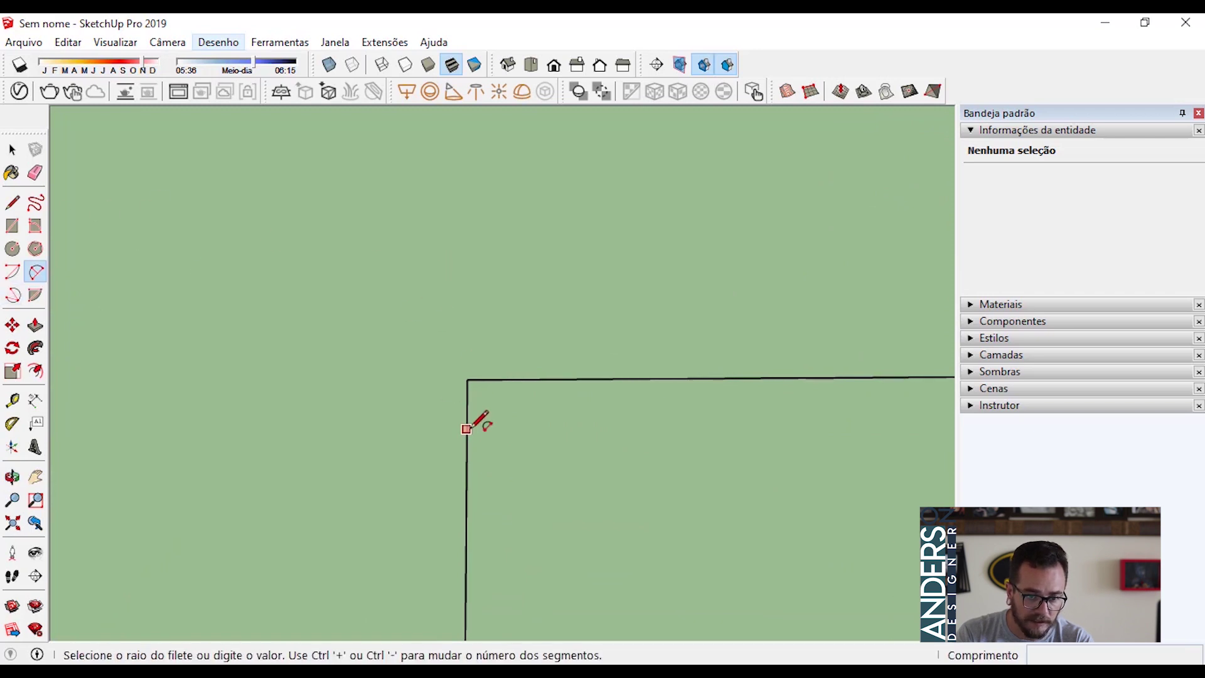
left_click(519, 379)
- Round the third corner of the stepped line with a tangent arc and trim the sharp corner
scroll(462, 341, "down", 3)
scroll(463, 341, "down", 1)
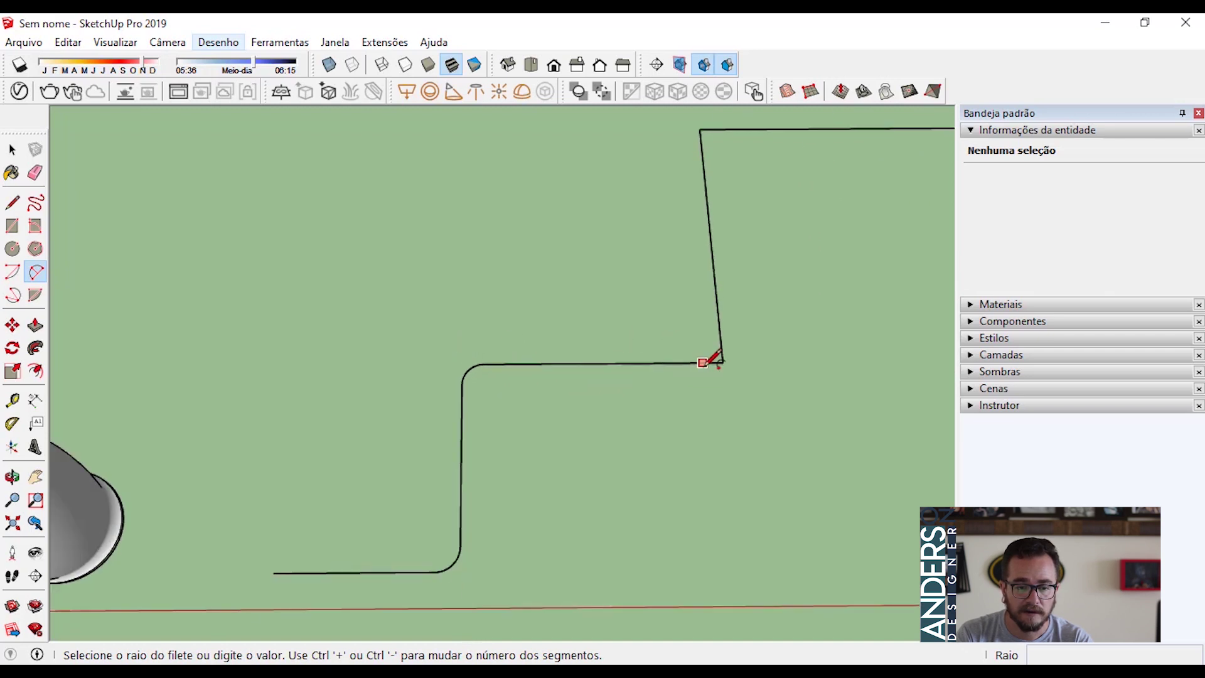
left_click(683, 363)
left_click(719, 326)
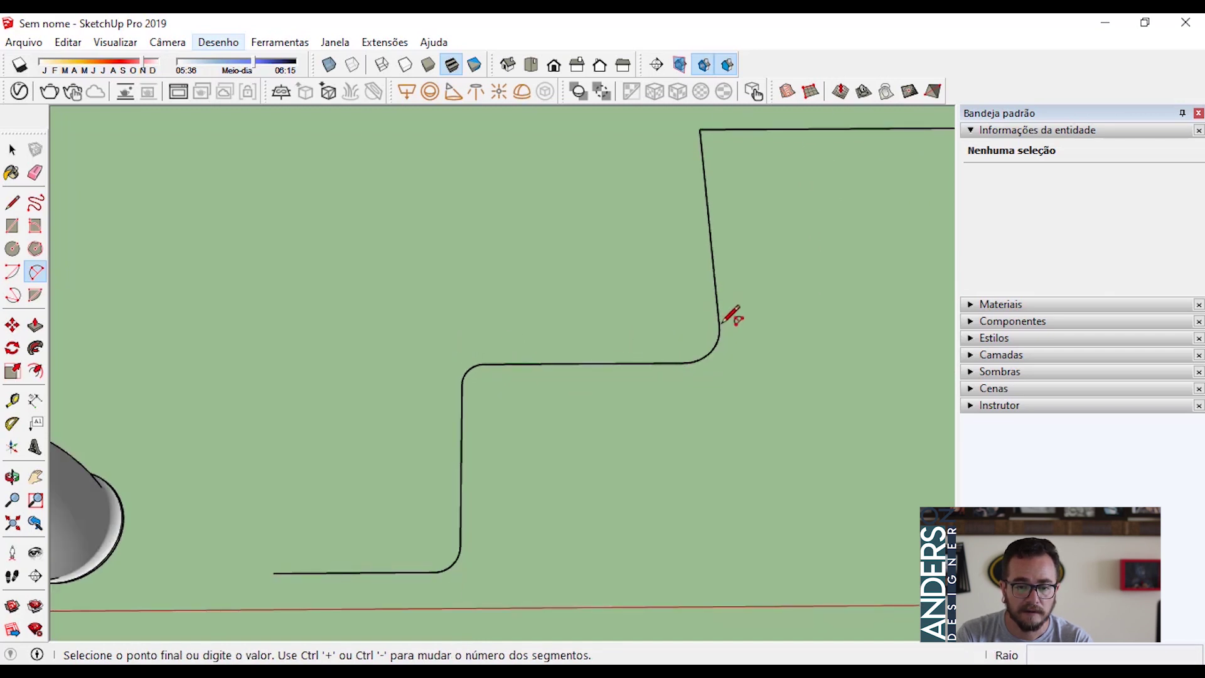
- Round the last corner of the stepped line with a large tangent arc about 142 cm across, trimming the corner
left_click(715, 284)
middle_click_drag(715, 284, 620, 477, "shift")
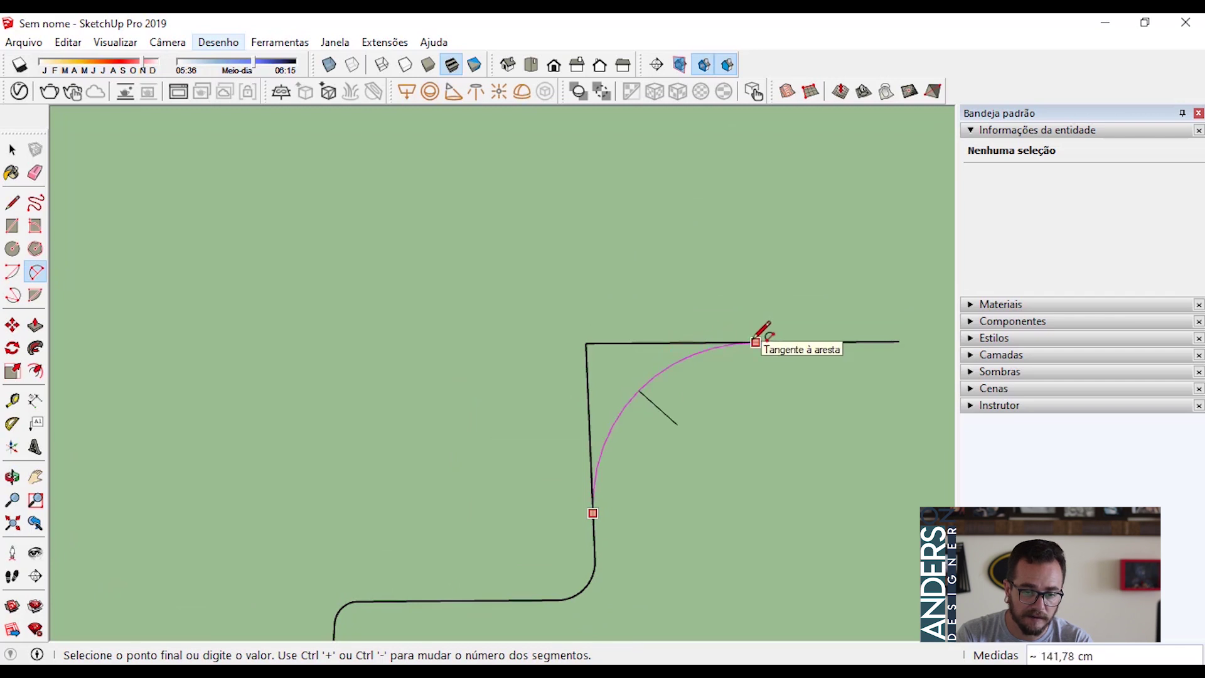
left_click(755, 342)
scroll(530, 370, "down", 3)
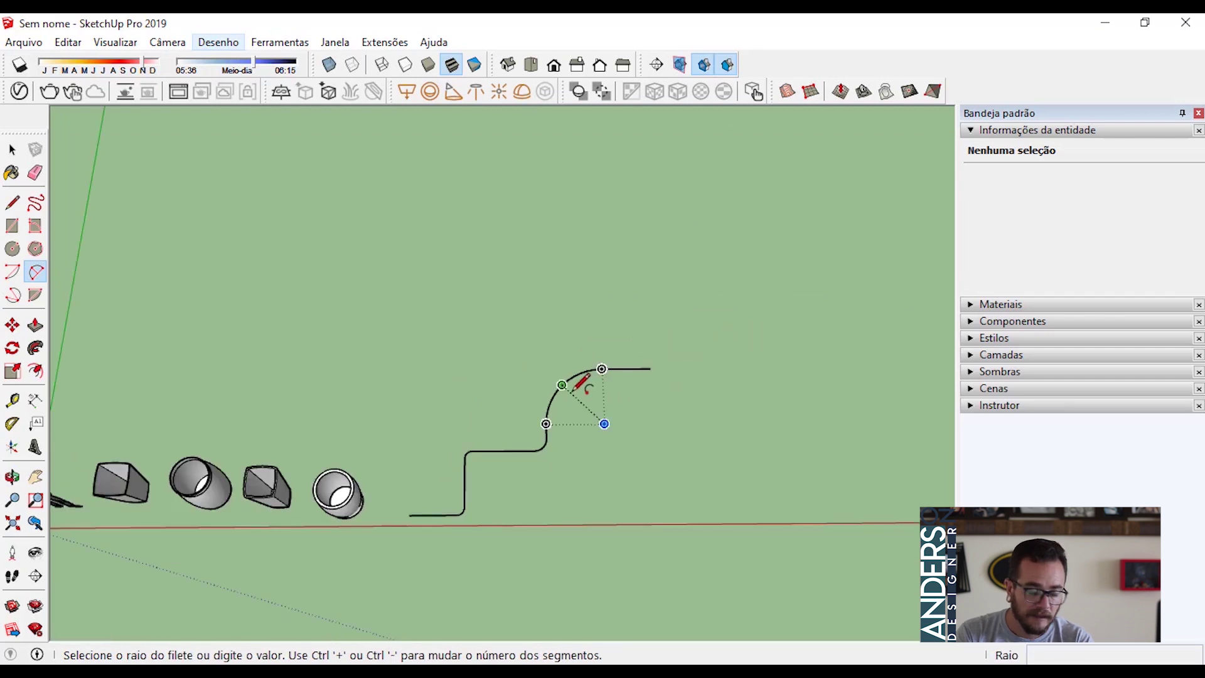
- Extend the far end of the path with three consecutive tangent arcs curling inward, the first about 120 cm and the second about 102 cm across
scroll(640, 399, "up", 3)
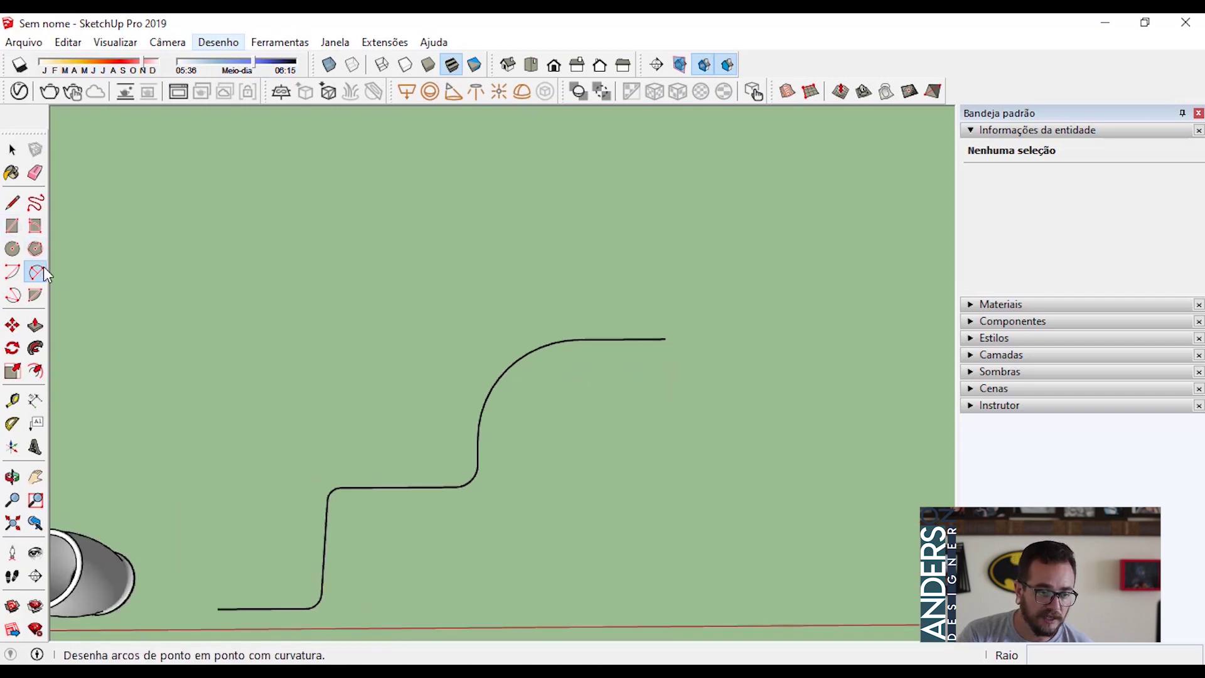
left_click(666, 338)
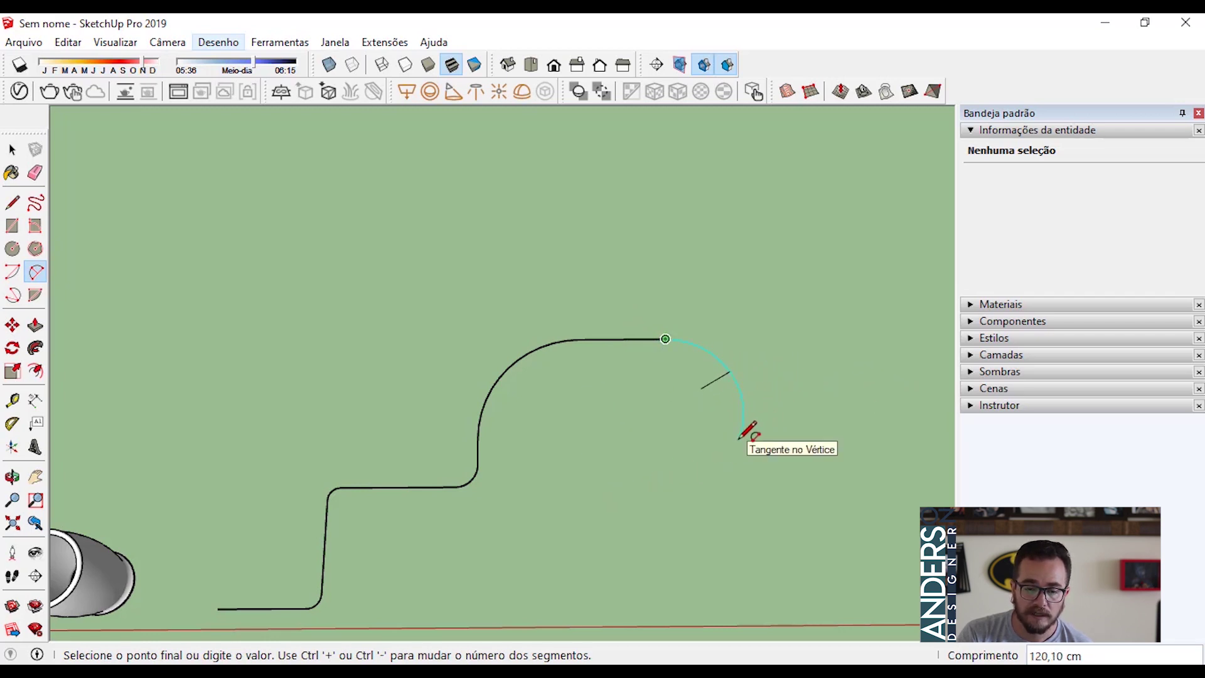
left_click(739, 438)
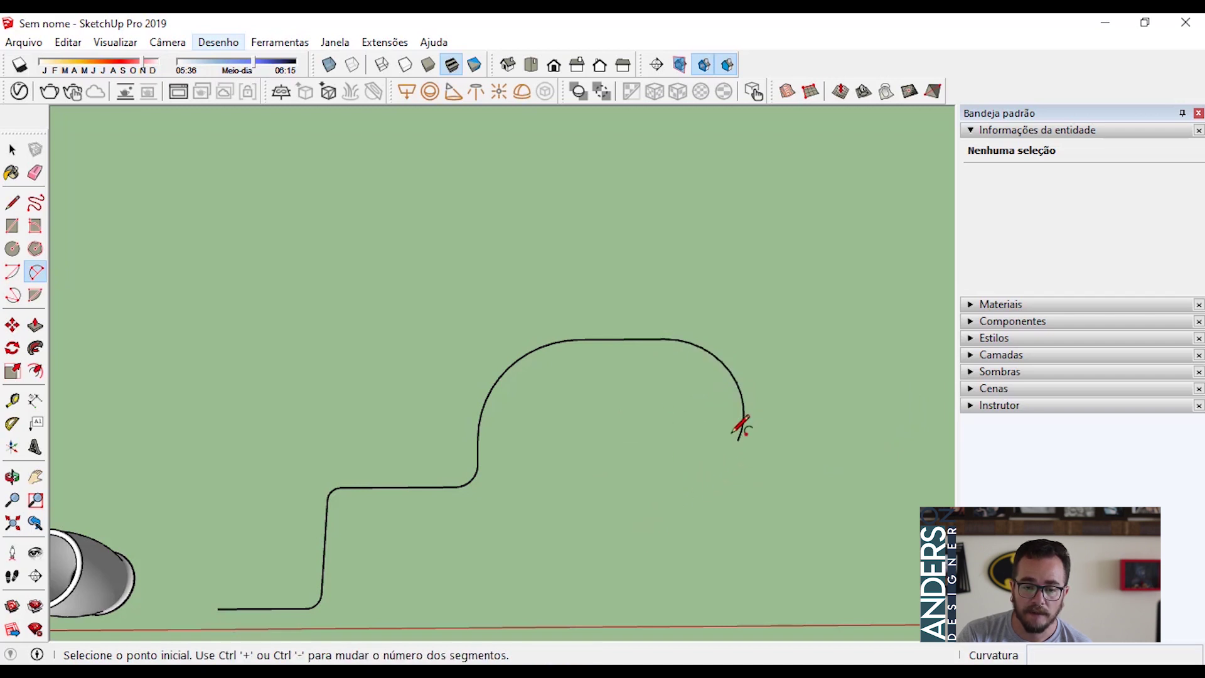
left_click(738, 439)
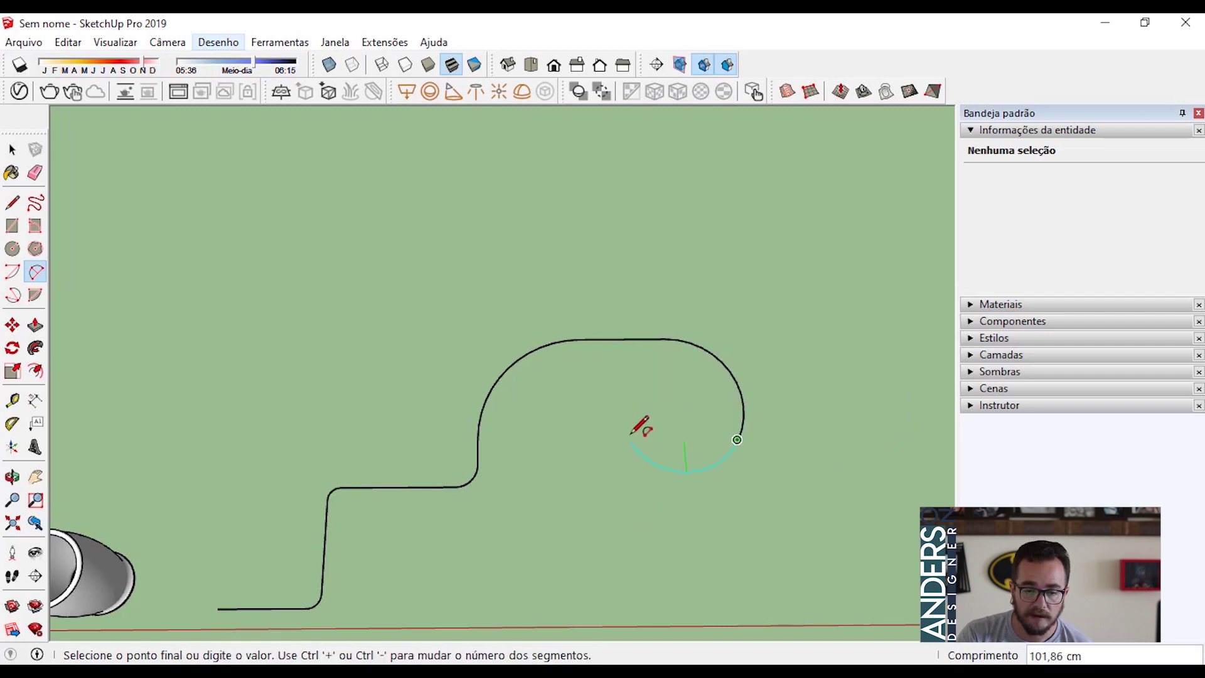
left_click(630, 439)
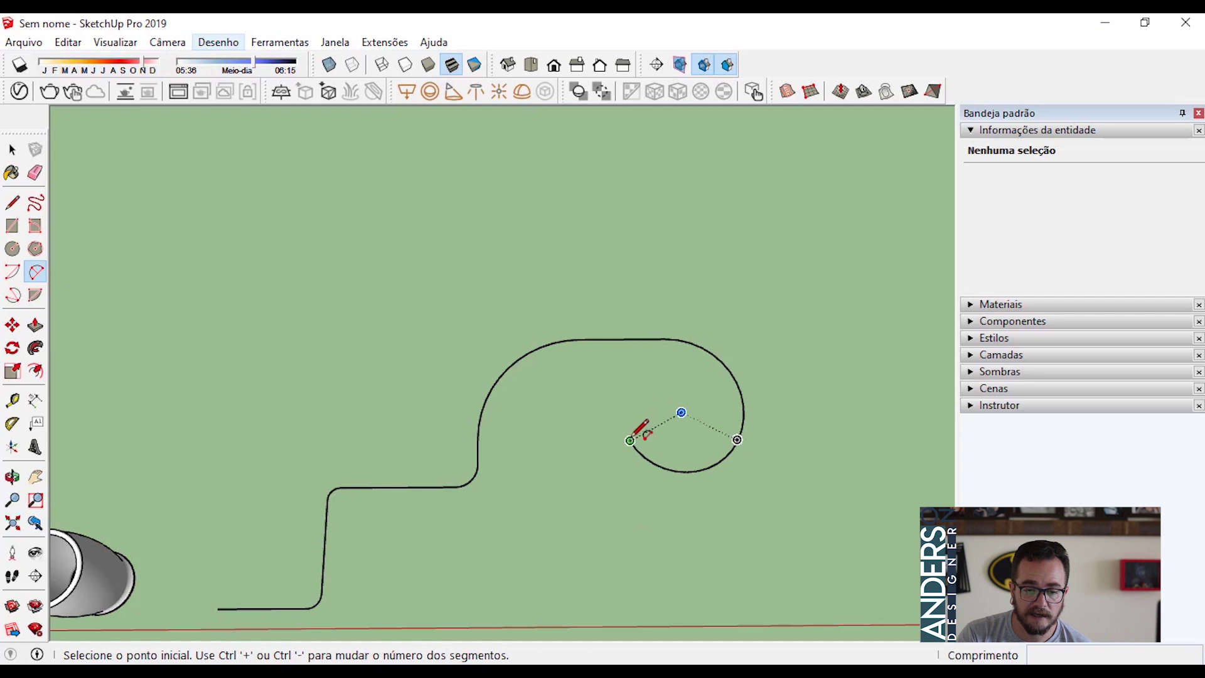
left_click(630, 440)
left_click(706, 387)
left_click(713, 384)
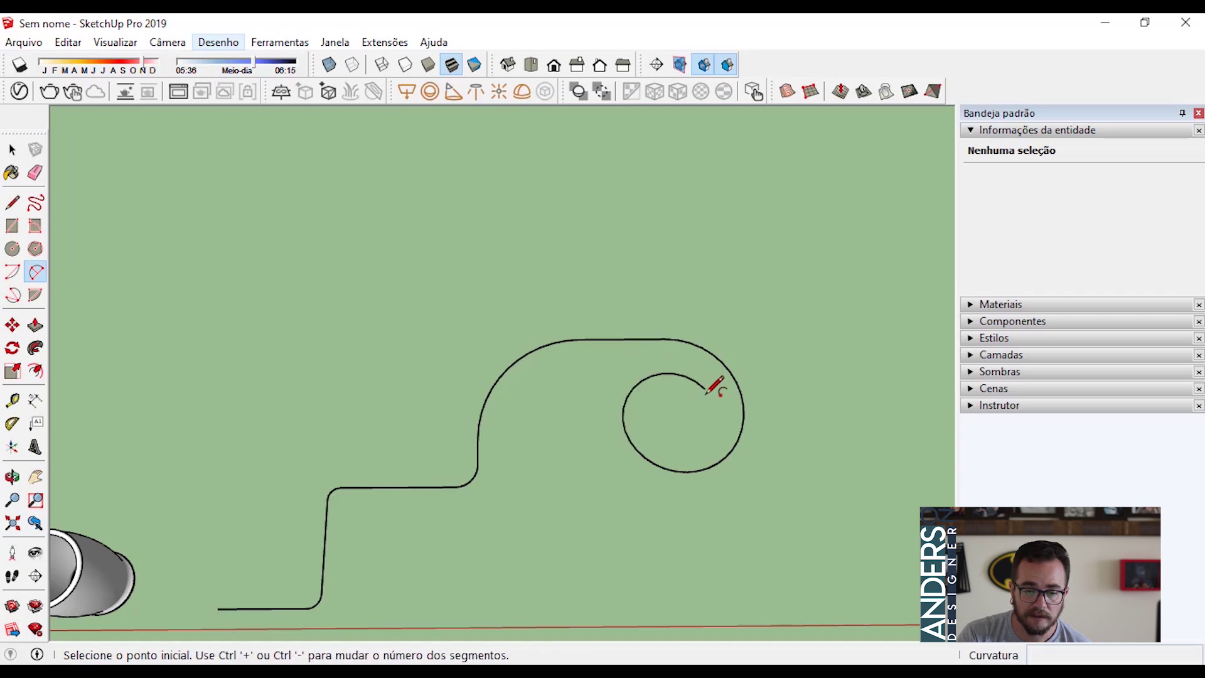
- Continue the spiral end with three more consecutive tangent arcs, each smaller than the one before, curling in towards its centre
left_click(706, 389)
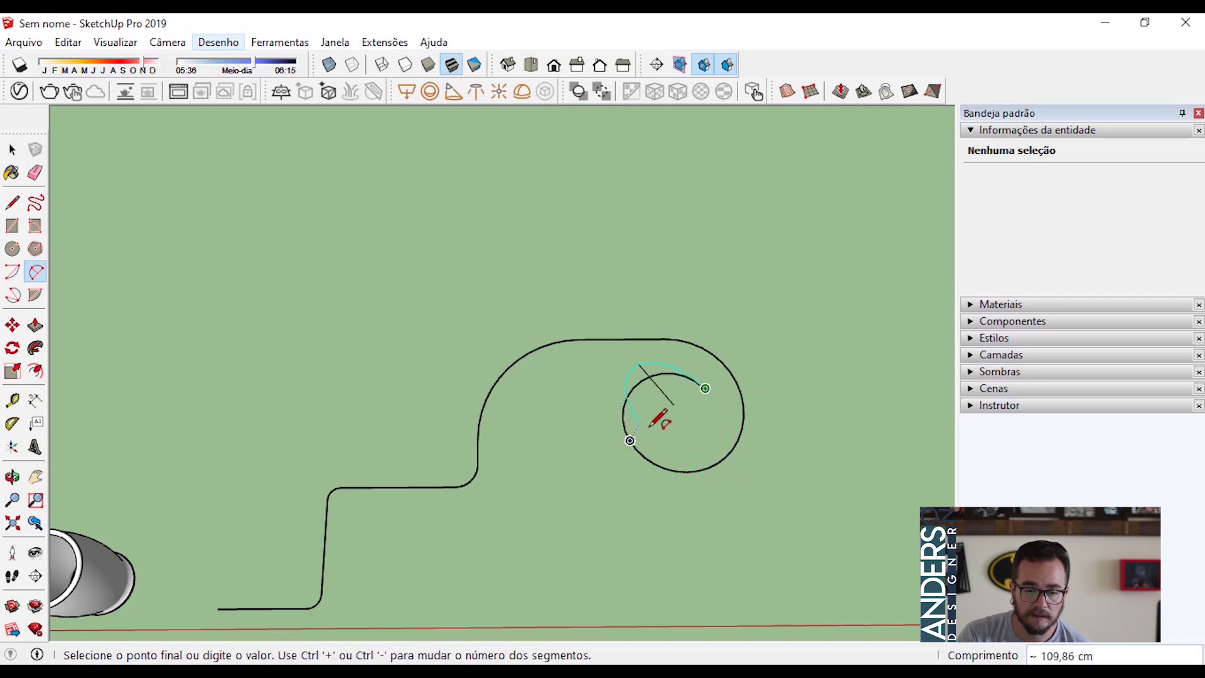
scroll(656, 425, "up", 3)
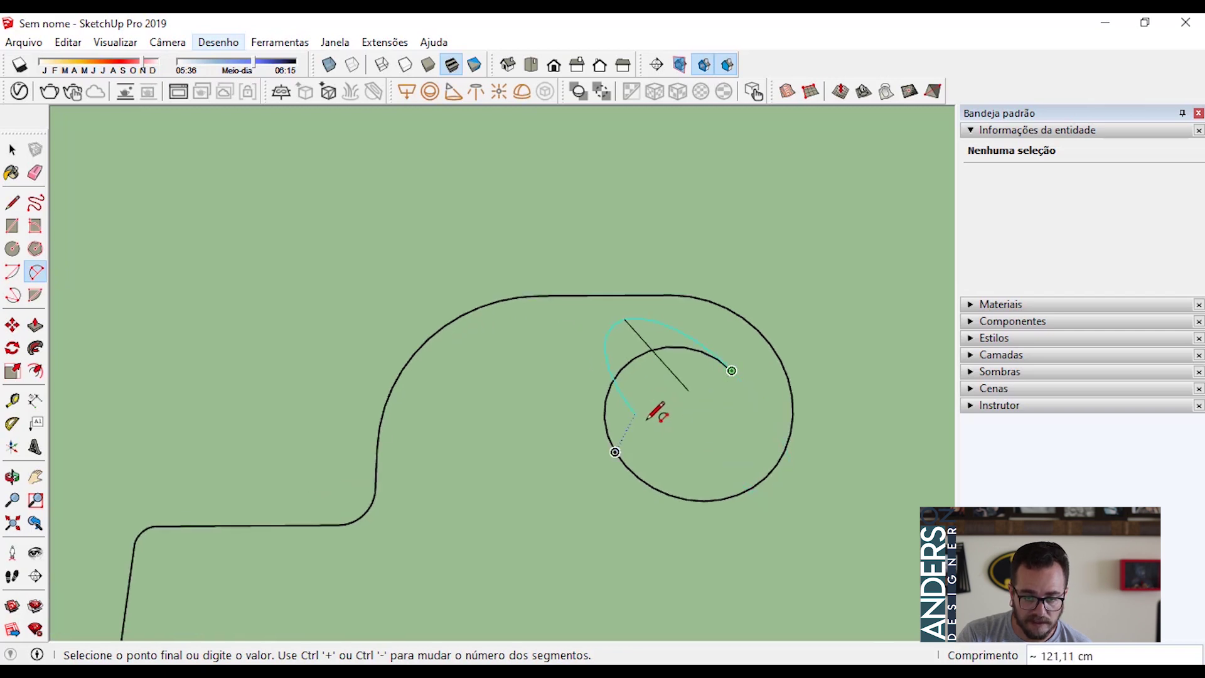
middle_click_drag(654, 424, 654, 481)
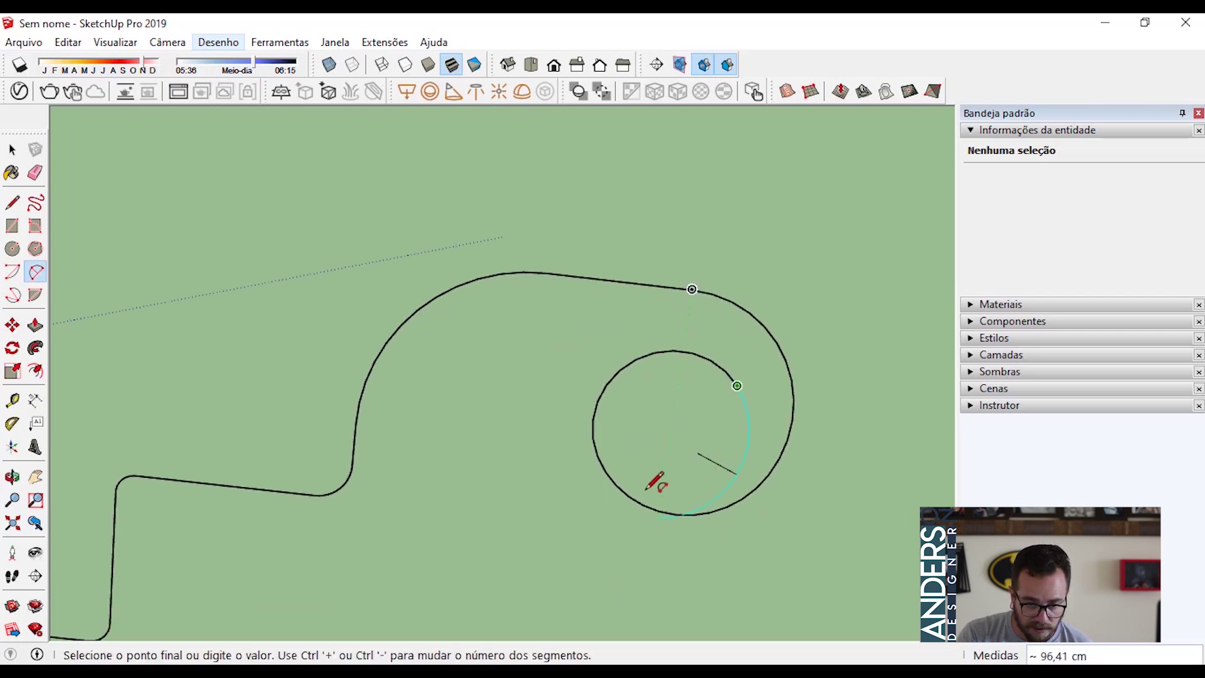
left_click(656, 427)
left_click(656, 428)
left_click(669, 446)
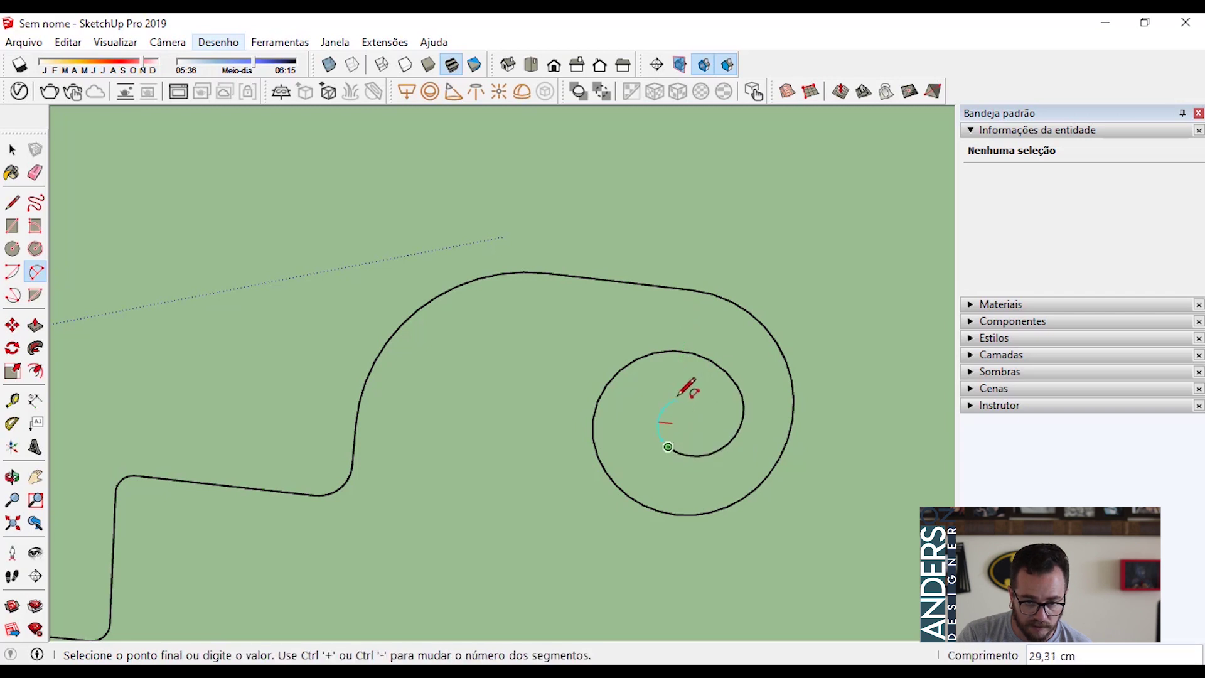
double_click(679, 378)
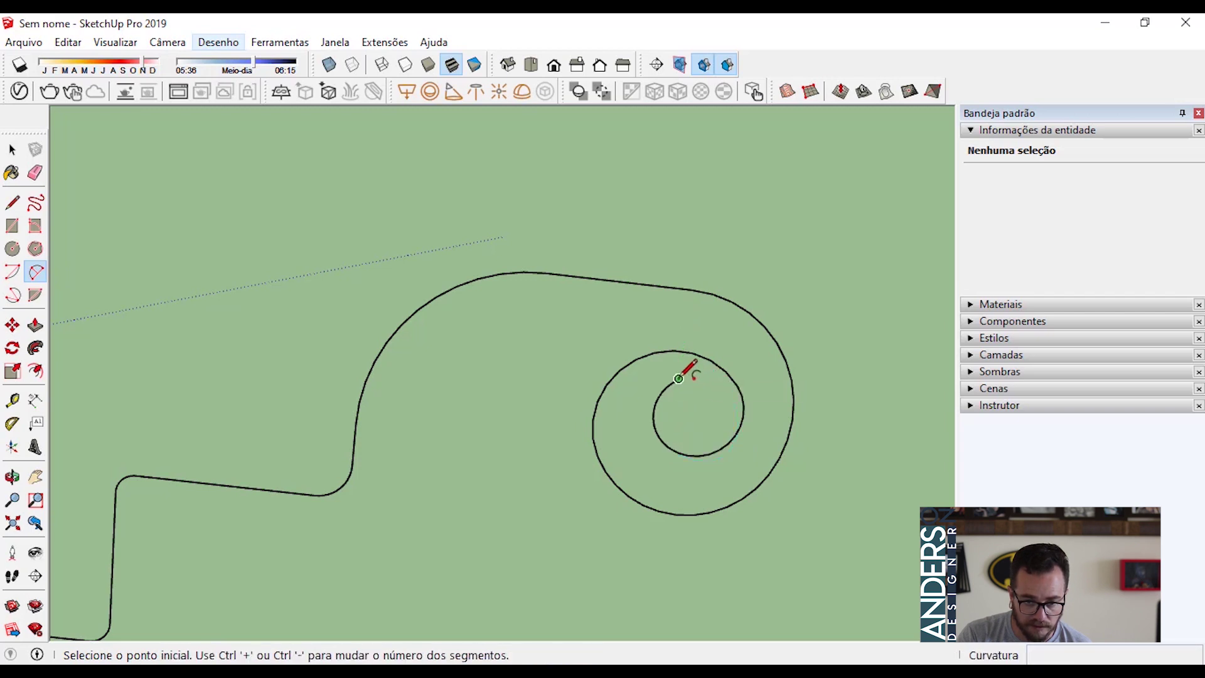
left_click(680, 378)
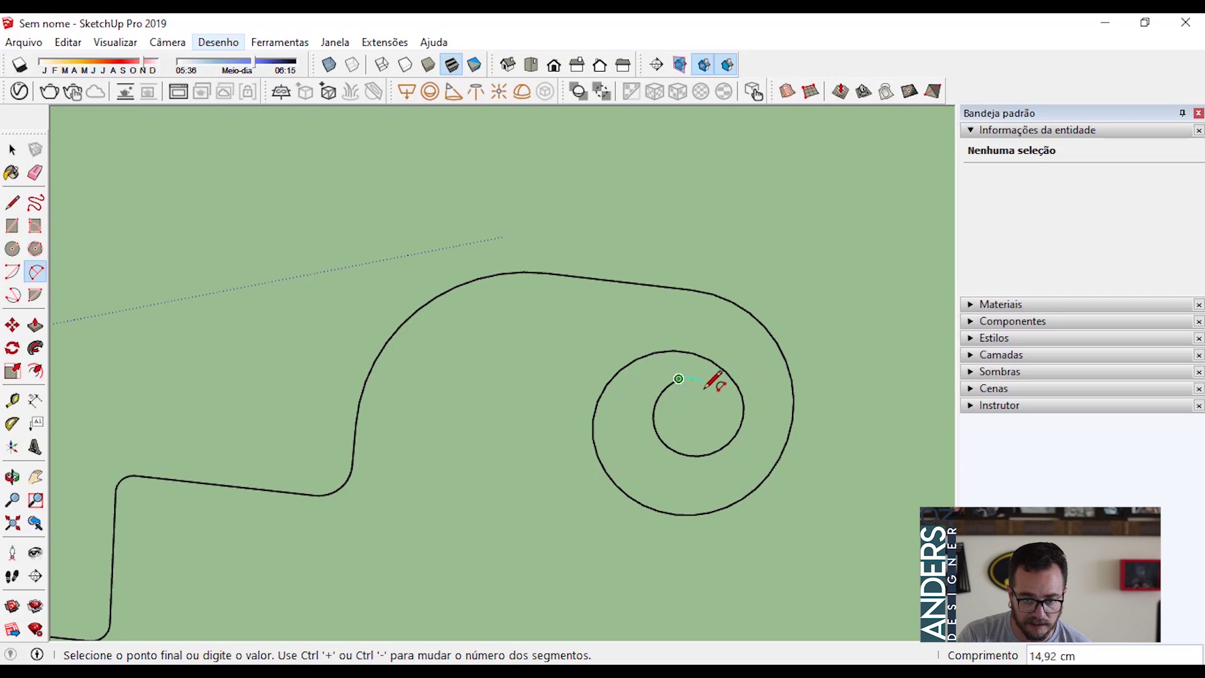
left_click(716, 379)
left_click(716, 379)
middle_click_drag(716, 379, 814, 480)
scroll(814, 480, "down", 3)
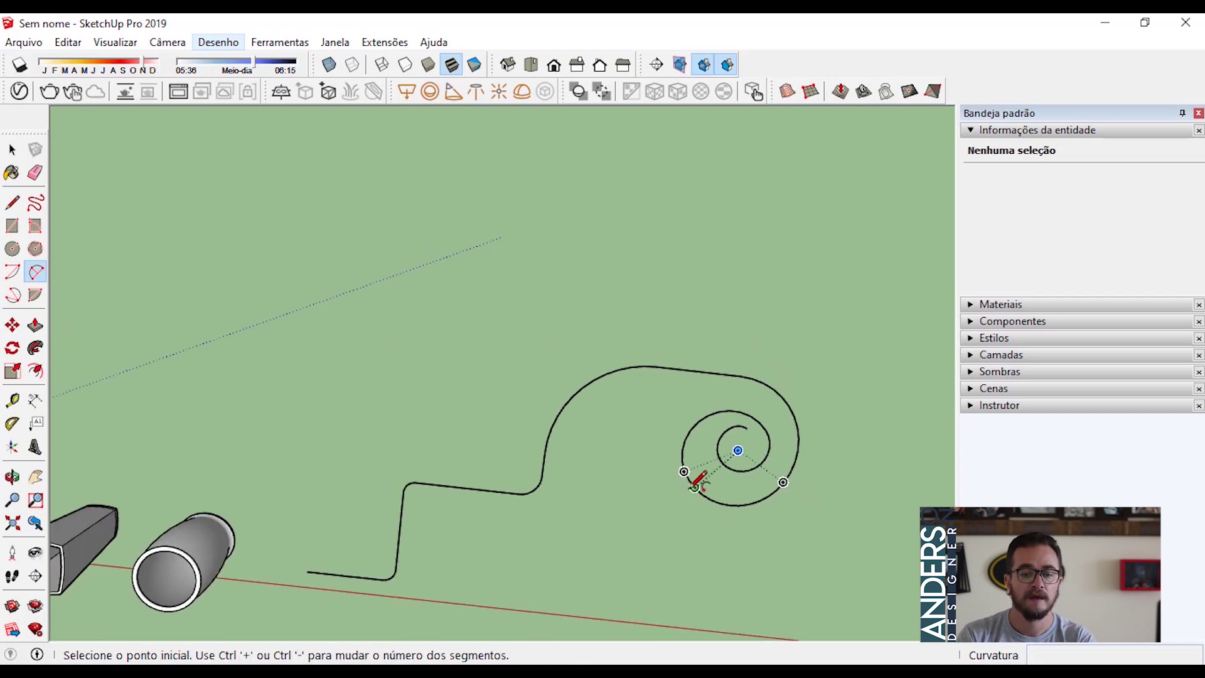
key("space")
- Draw a circle of 2 cm radius centred on the straight start of the path, standing upright and facing along the red axis
middle_click_drag(651, 548, 599, 457)
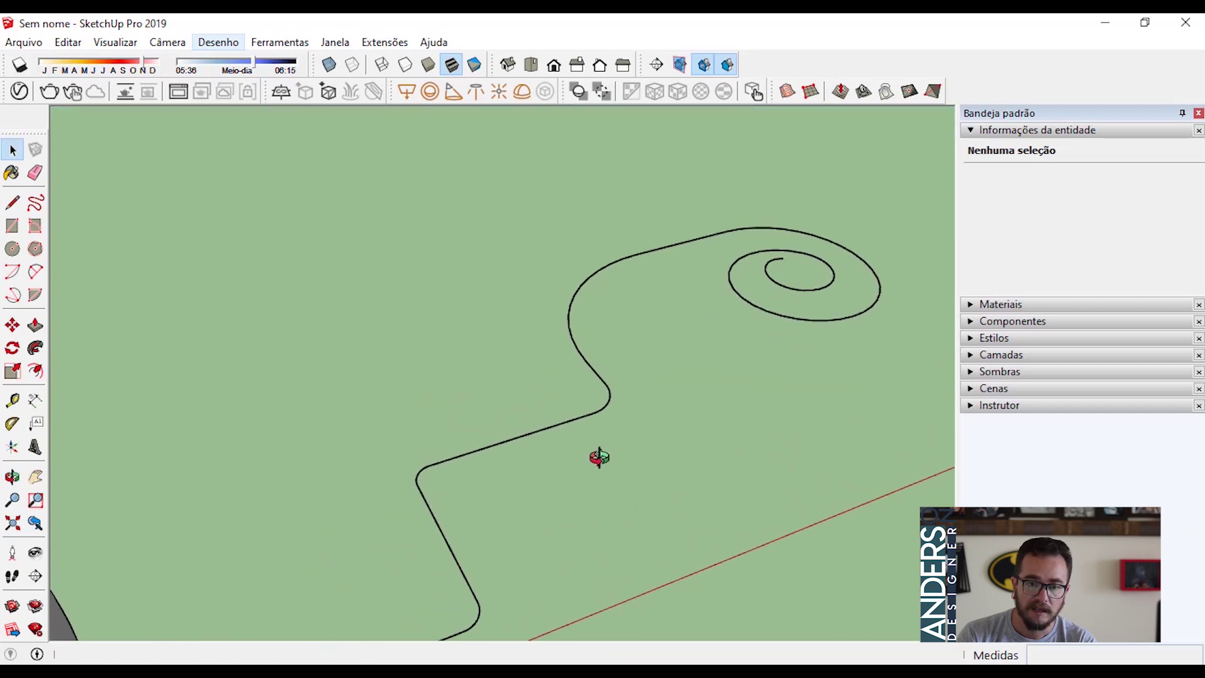
scroll(604, 465, "down", 2)
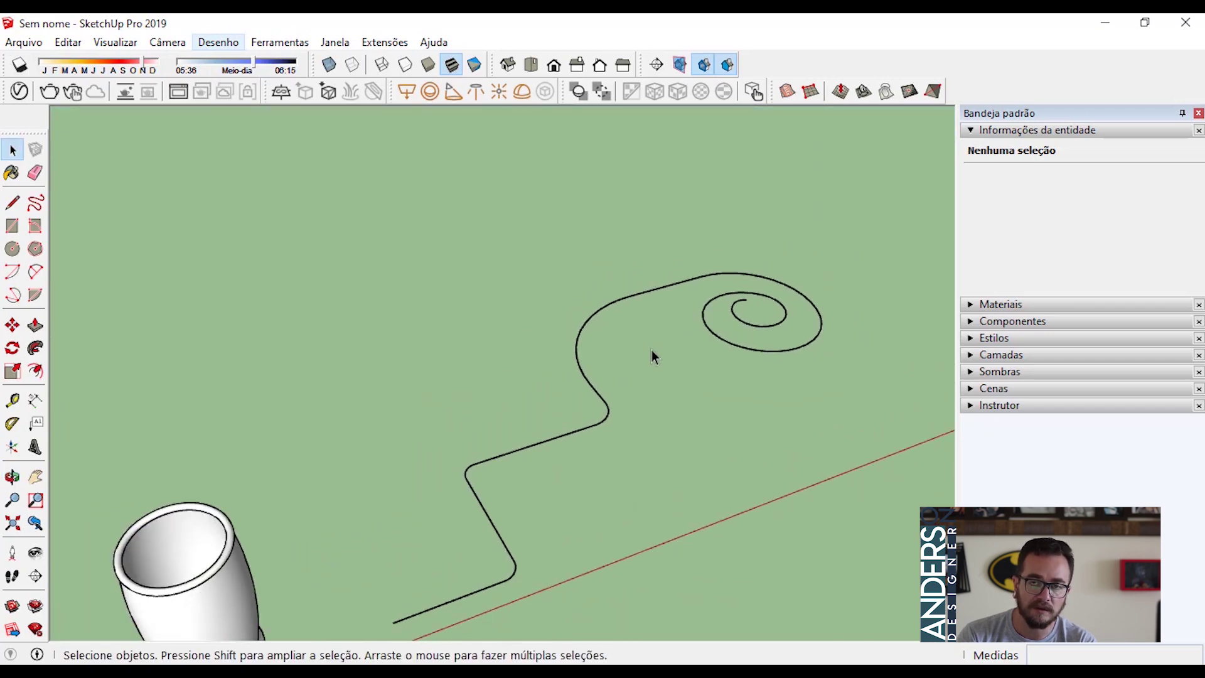
scroll(497, 520, "down", 2)
scroll(422, 408, "up", 4)
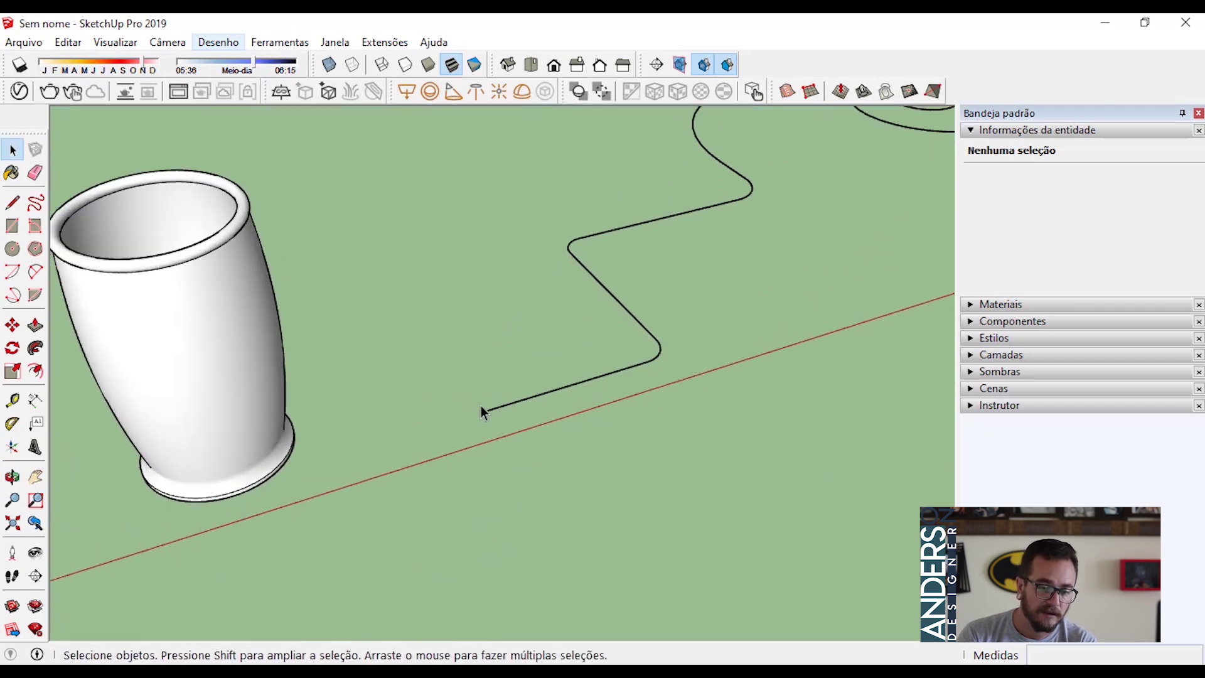
left_click(15, 253)
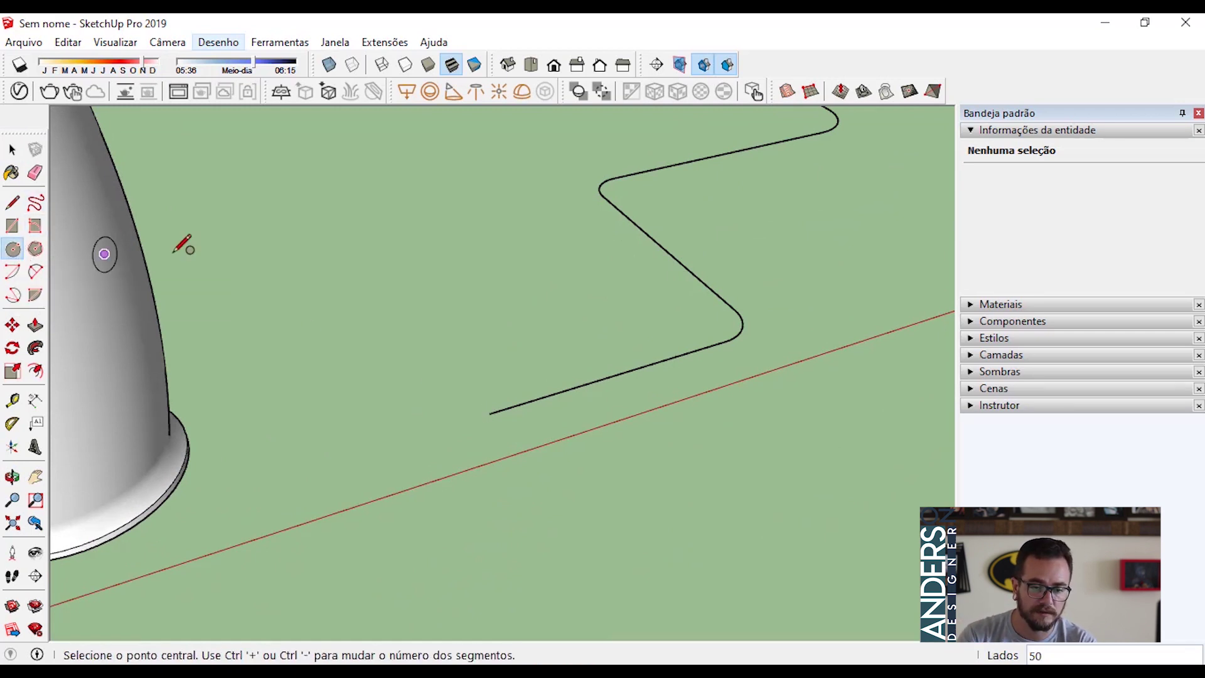
scroll(450, 414, "up", 1)
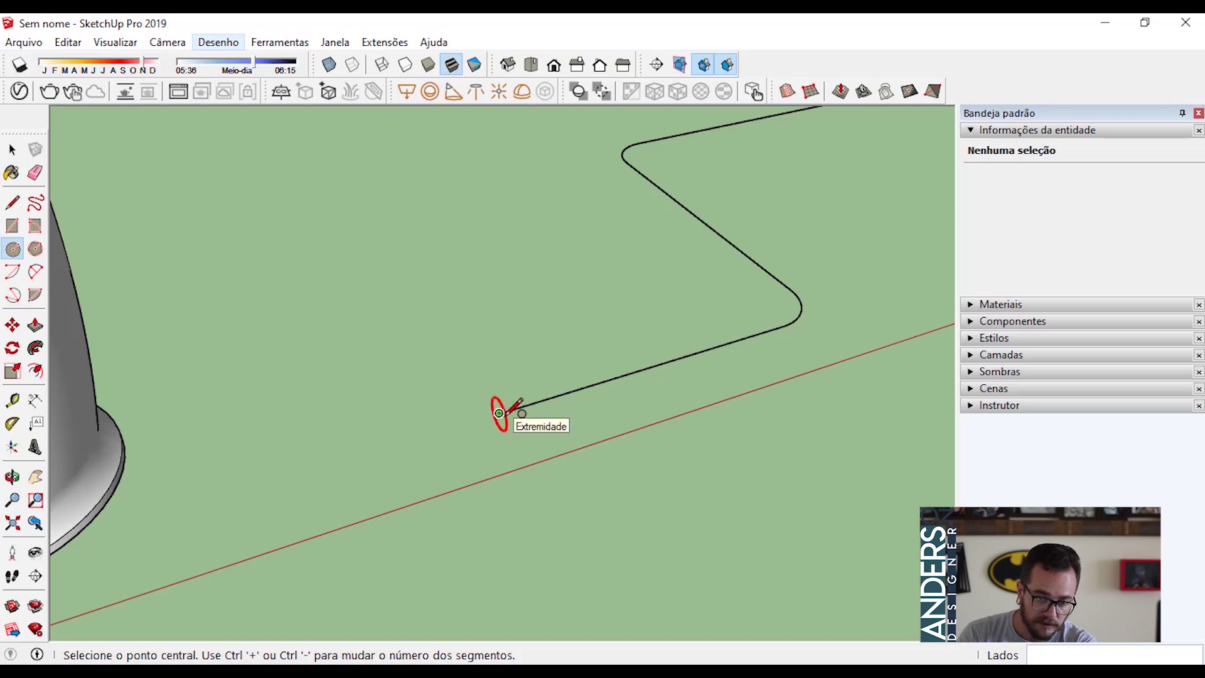
middle_click_drag(503, 409, 351, 244)
scroll(418, 236, "up", 5)
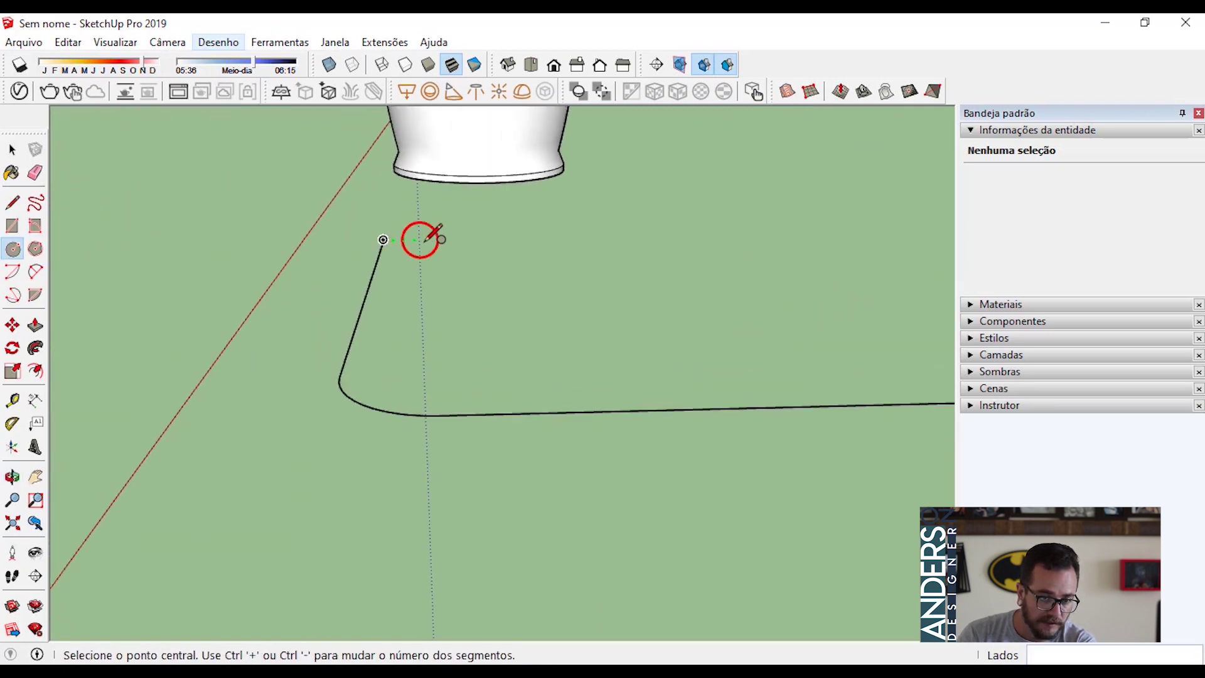
left_click(337, 241)
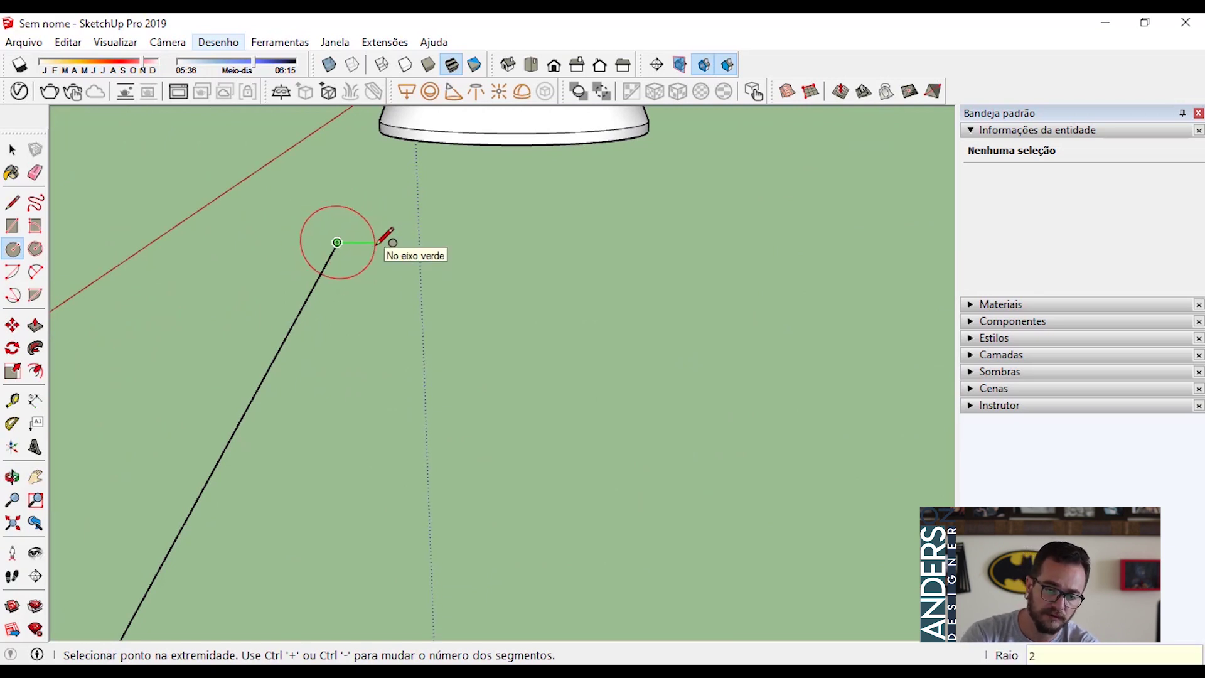
key("Return")
key("space")
- Sweep the circle along the entire connected path, including the spiral, with Follow Me to form a tube
middle_click_drag(376, 244, 456, 447)
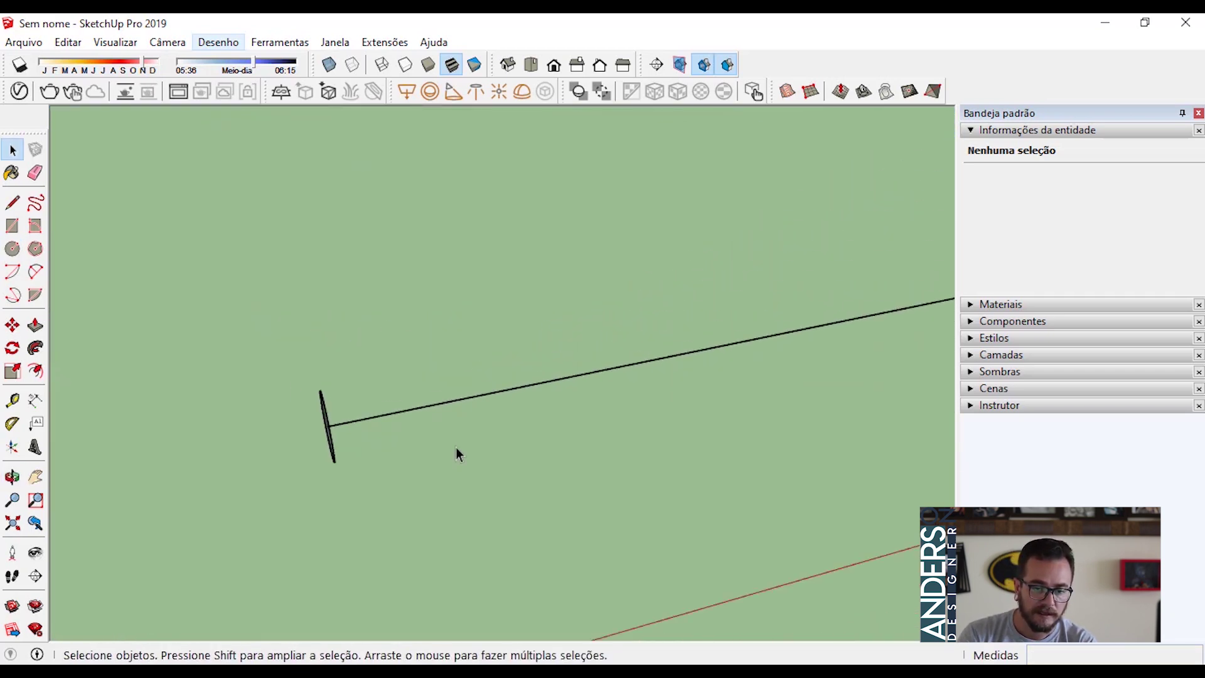
scroll(455, 447, "down", 4)
middle_click_drag(543, 400, 476, 440)
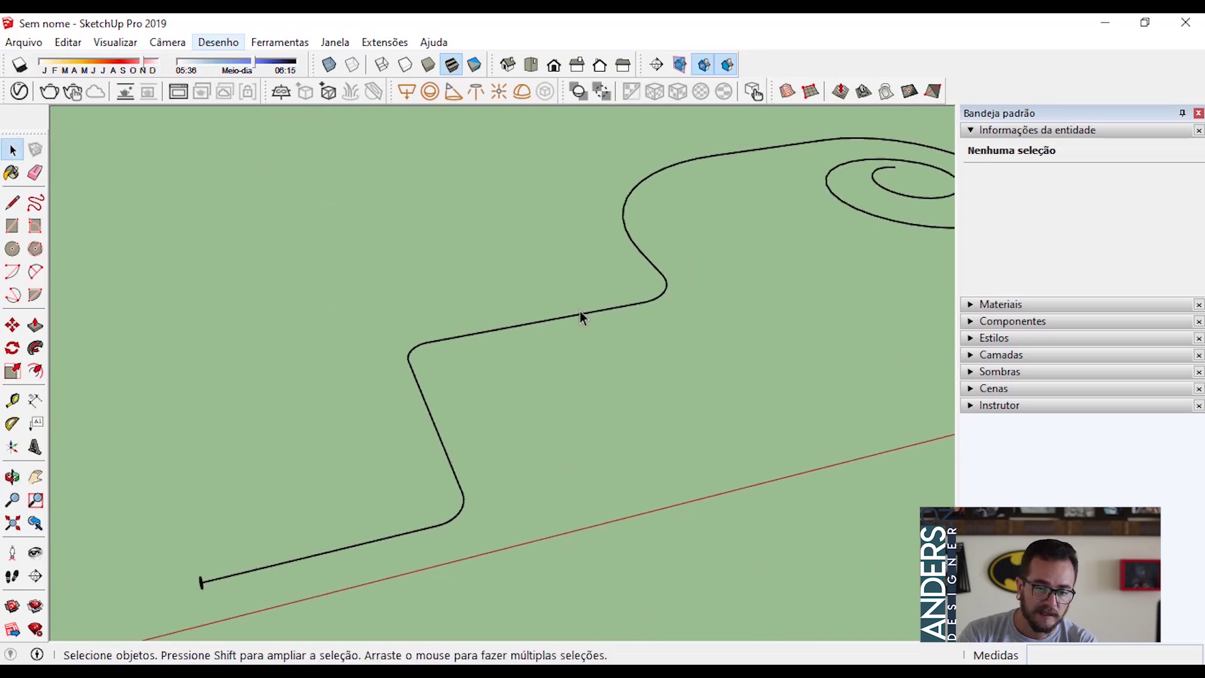
triple_click(578, 318)
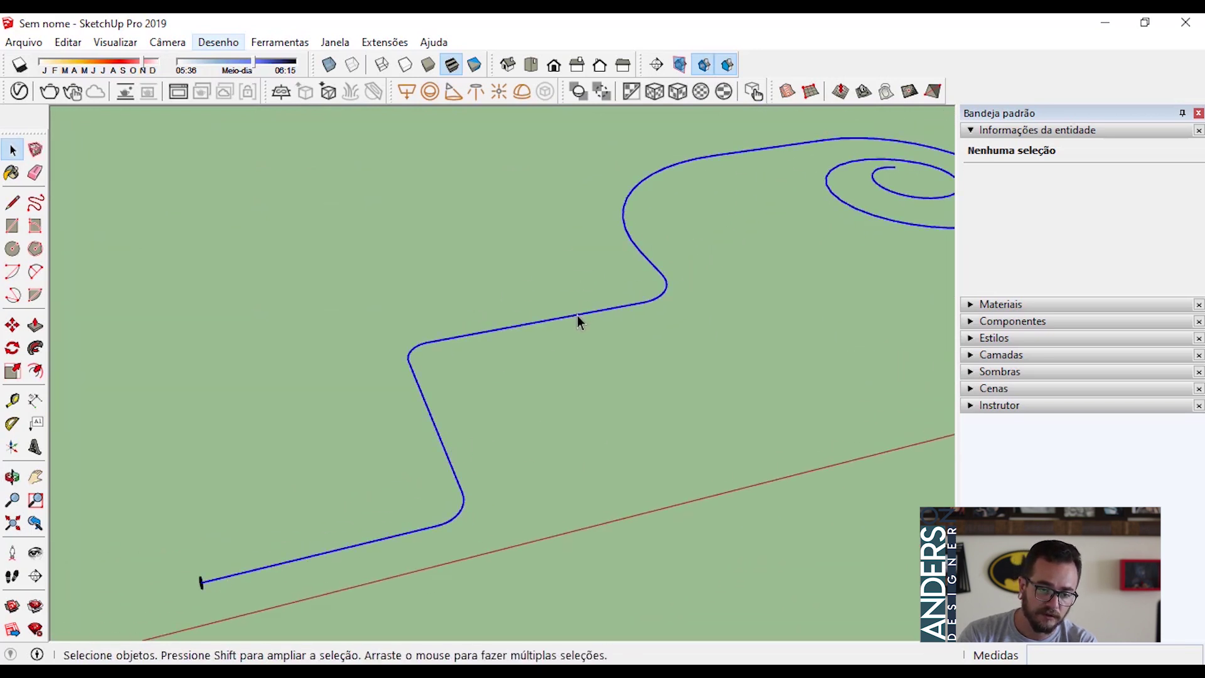
scroll(578, 318, "down", 3)
scroll(480, 409, "up", 3)
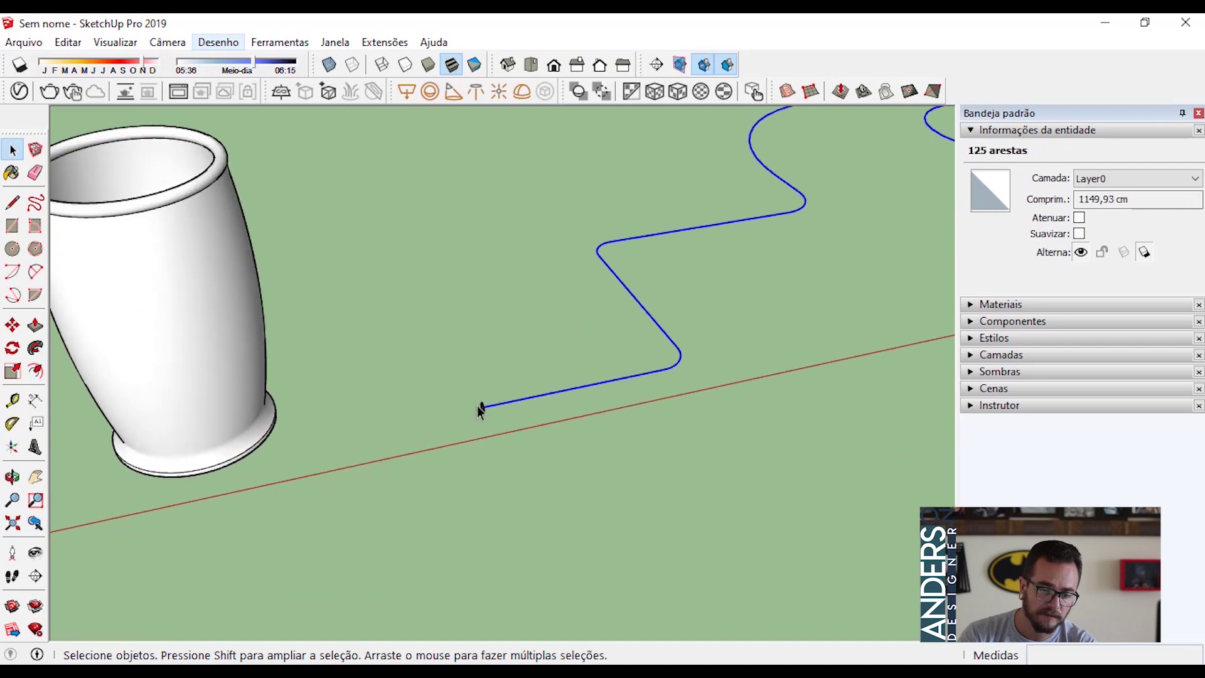
scroll(475, 408, "up", 3)
middle_click_drag(431, 408, 687, 299)
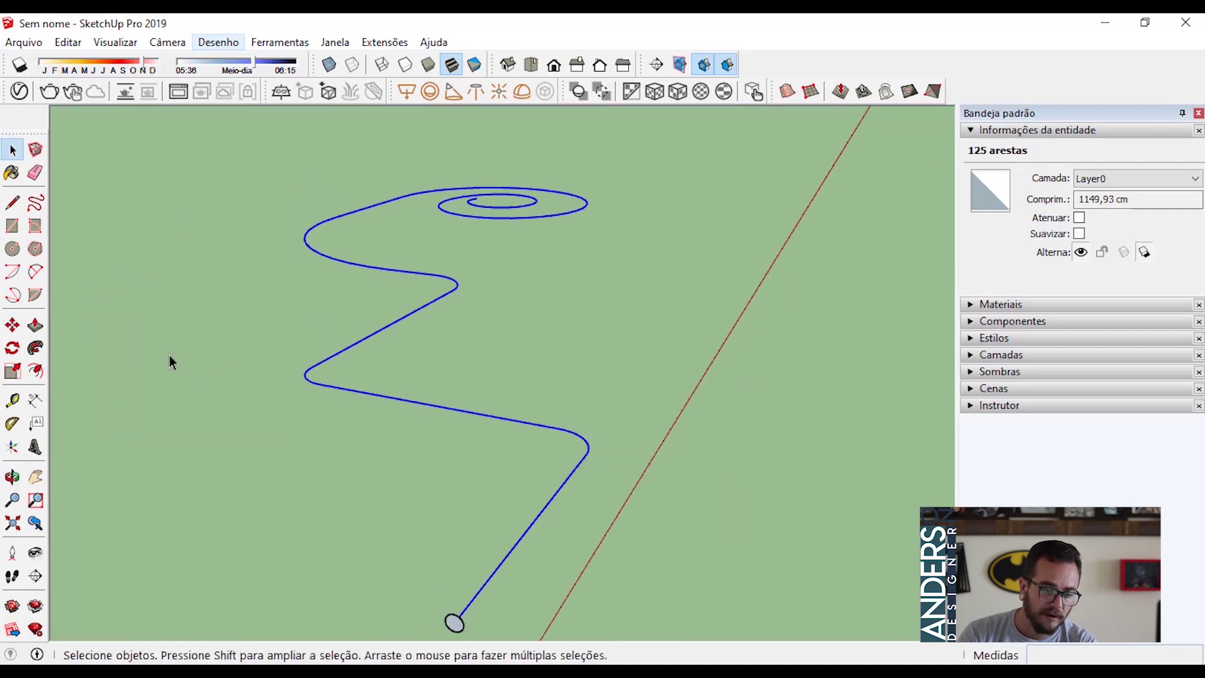
left_click(36, 347)
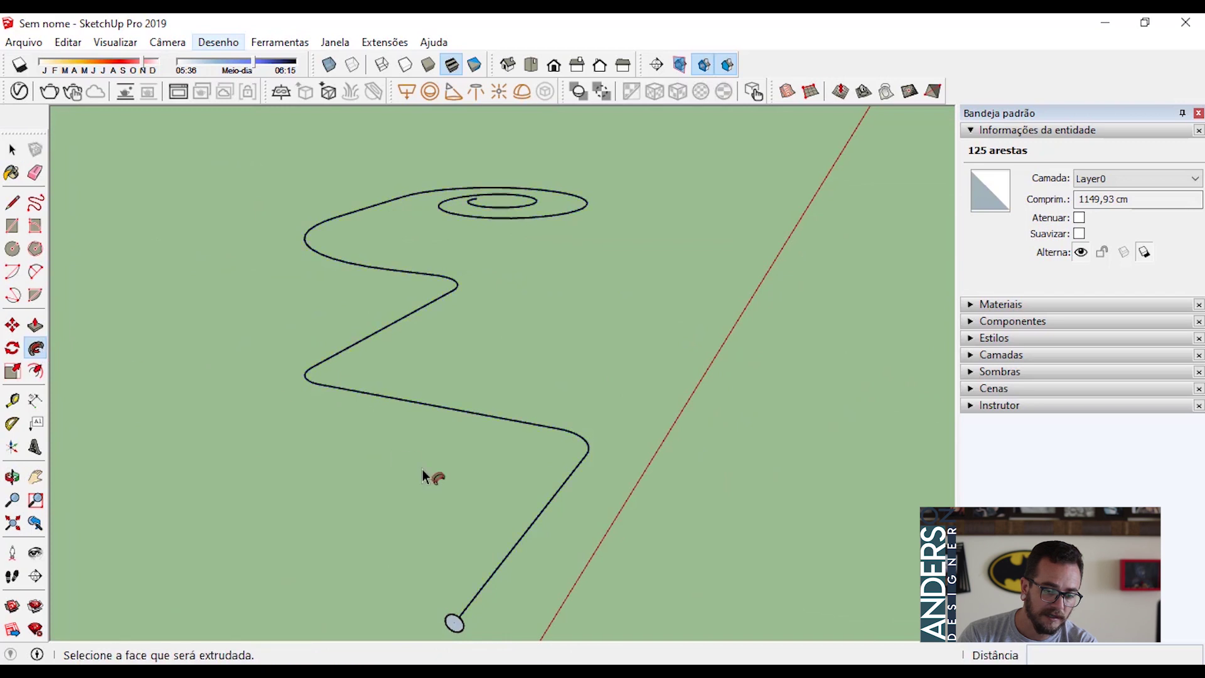
left_click(455, 630)
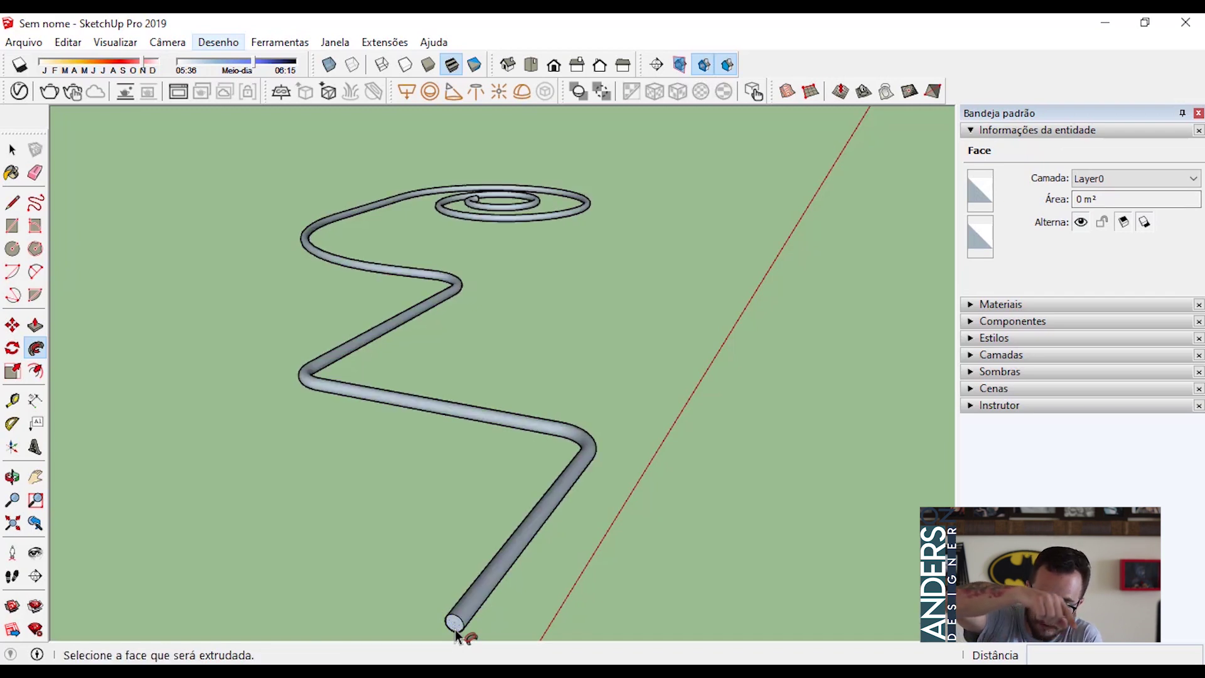
left_click(454, 630)
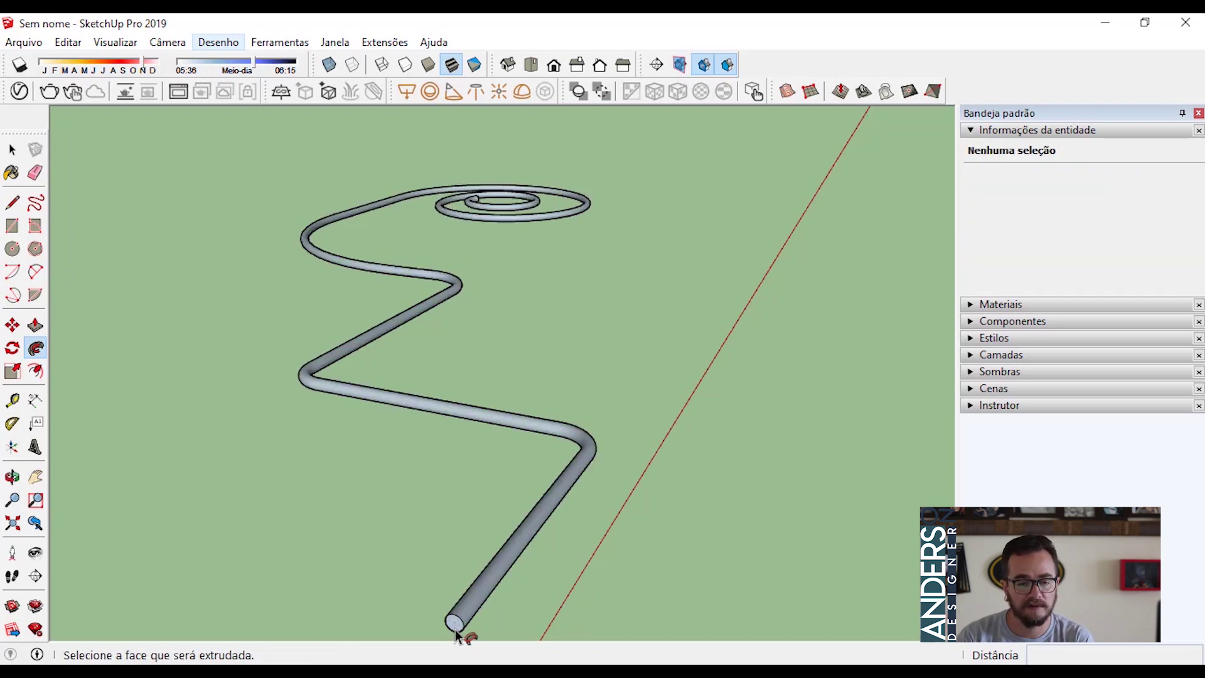
scroll(548, 397, "down", 2)
left_click_drag(569, 293, 473, 120)
middle_click_drag(472, 120, 247, 544)
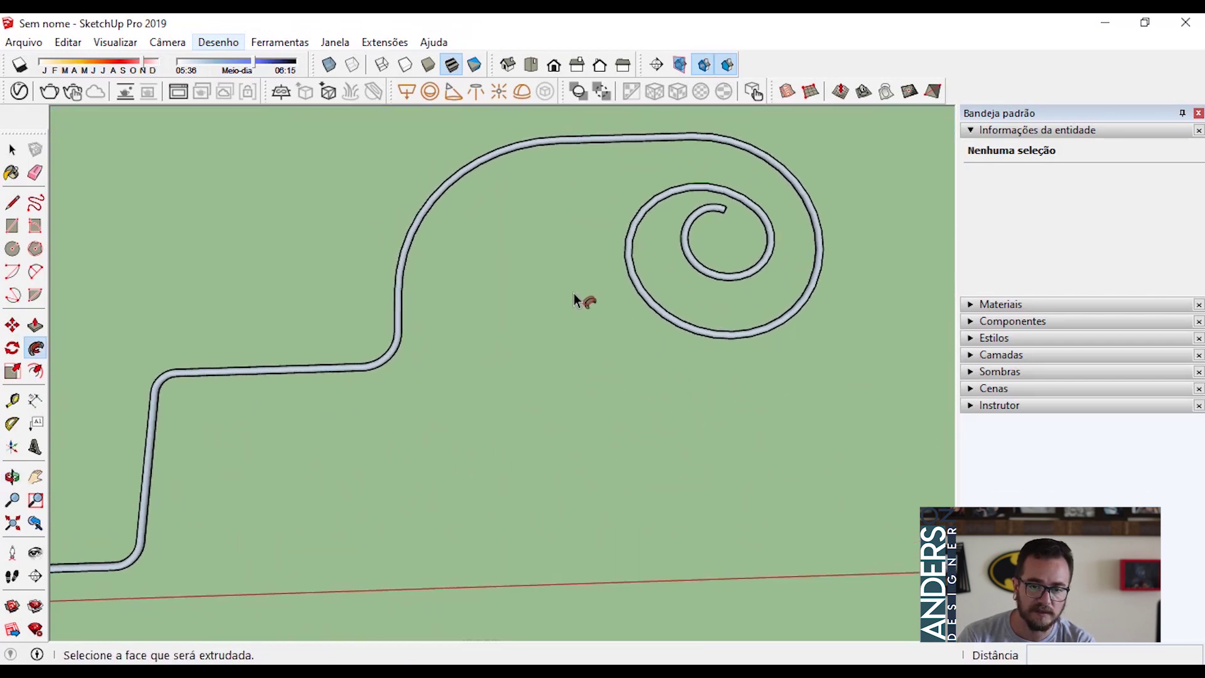
scroll(694, 339, "down", 6)
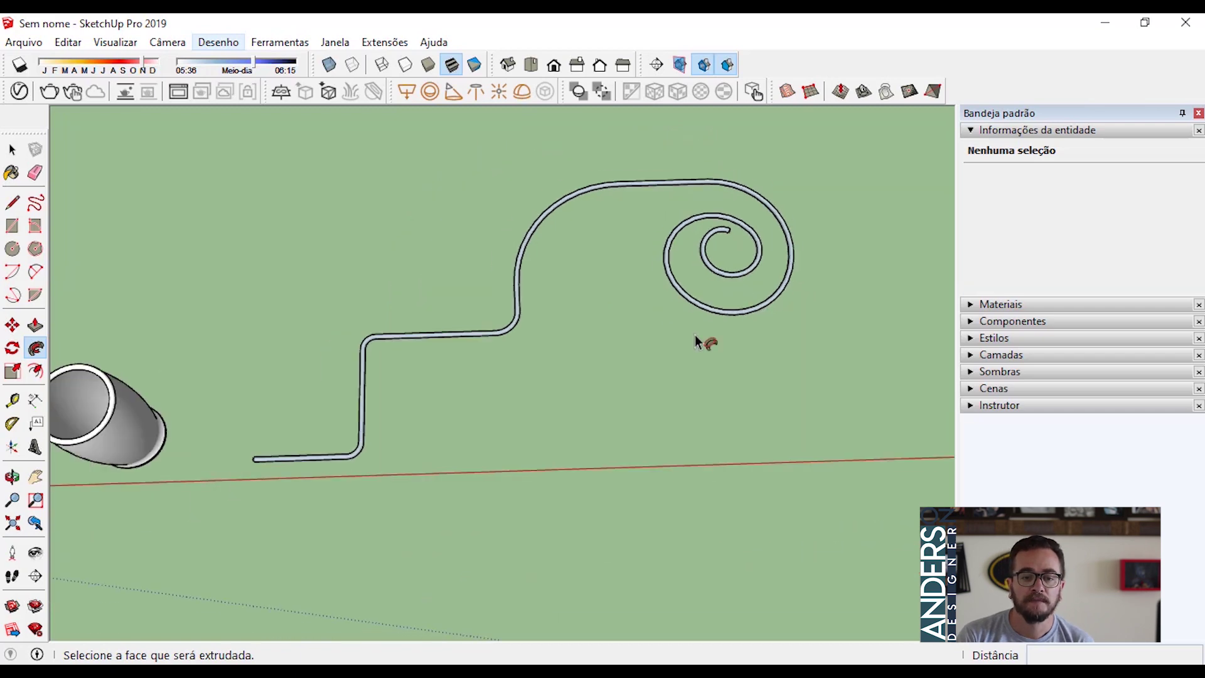
middle_click_drag(722, 343, 592, 307)
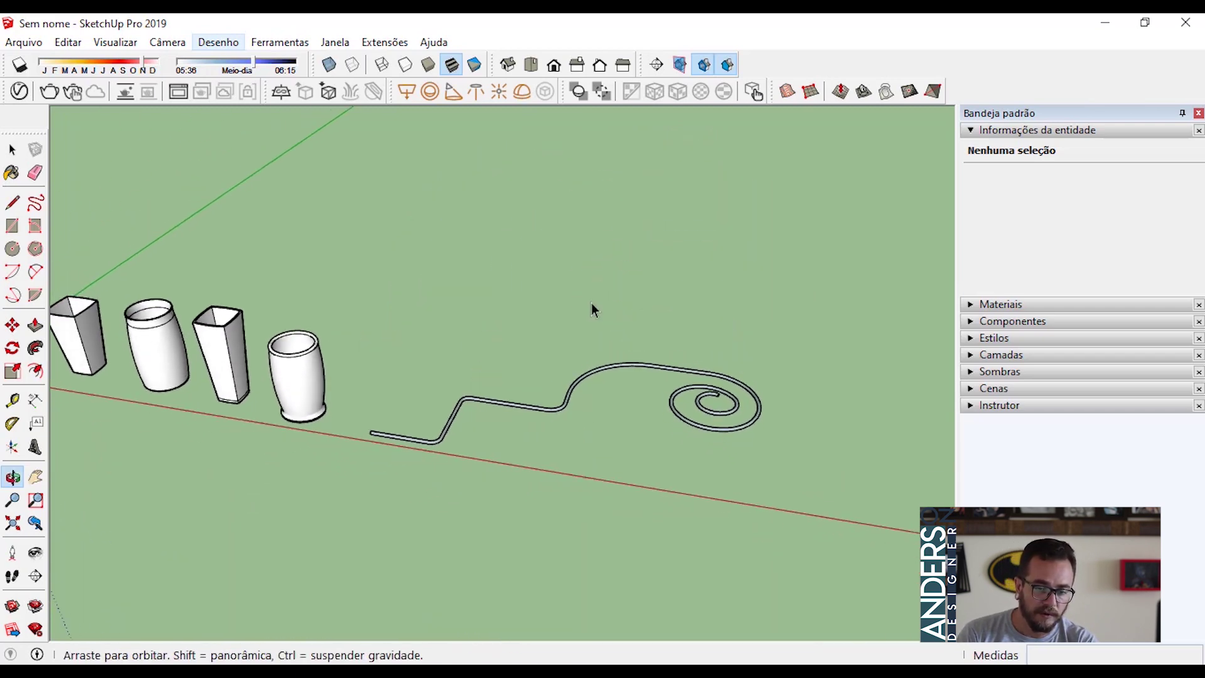
key("space")
- Draw a closed irregular six-sided outline with straight lines on the ground behind the vases, forming a face
scroll(383, 222, "up", 5)
middle_click_drag(382, 223, 302, 295)
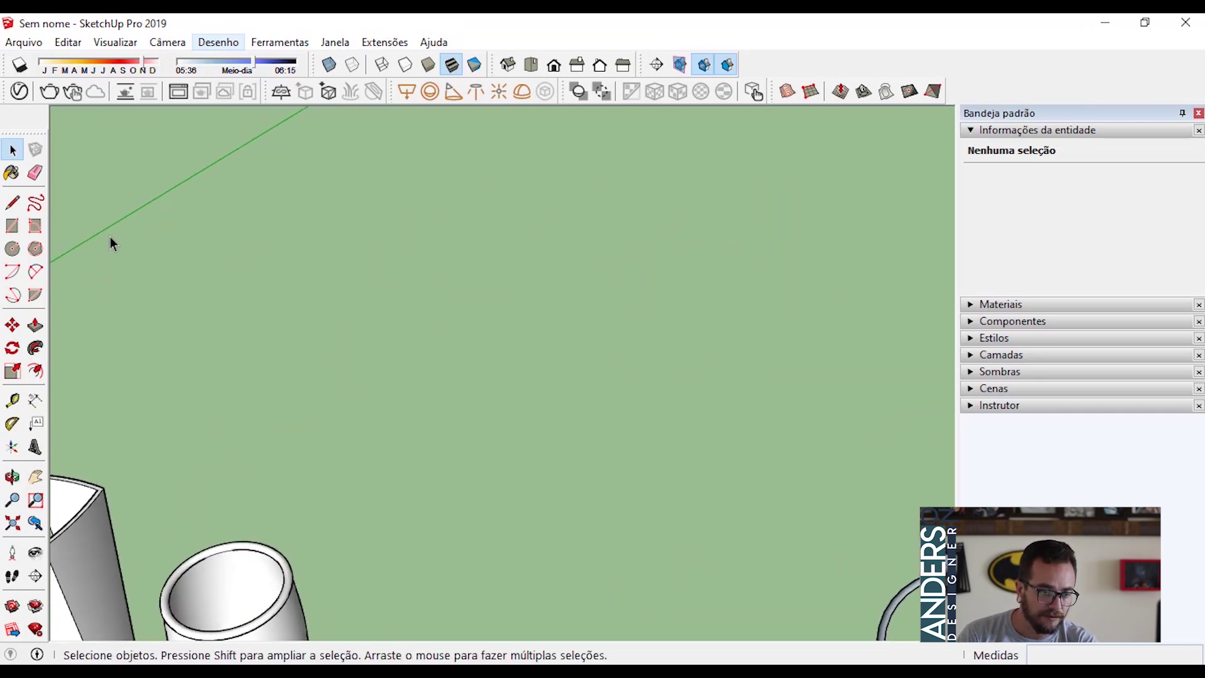
left_click(13, 203)
left_click(303, 409)
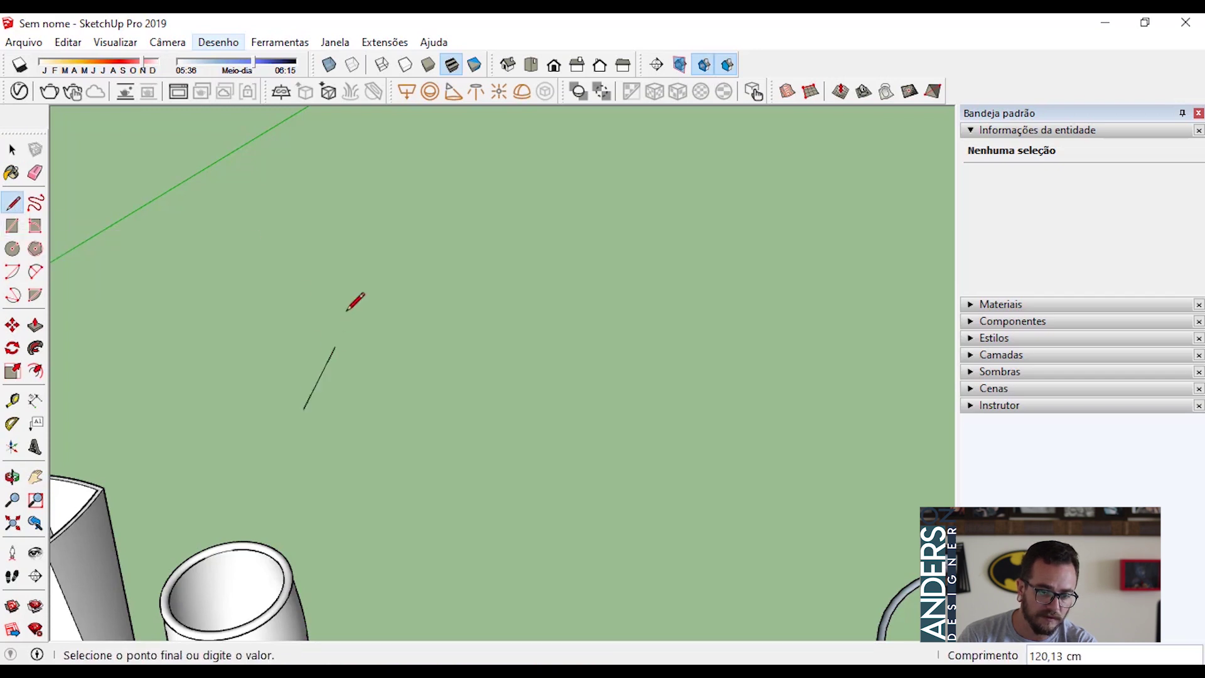
left_click(439, 240)
left_click(582, 209)
left_click(777, 227)
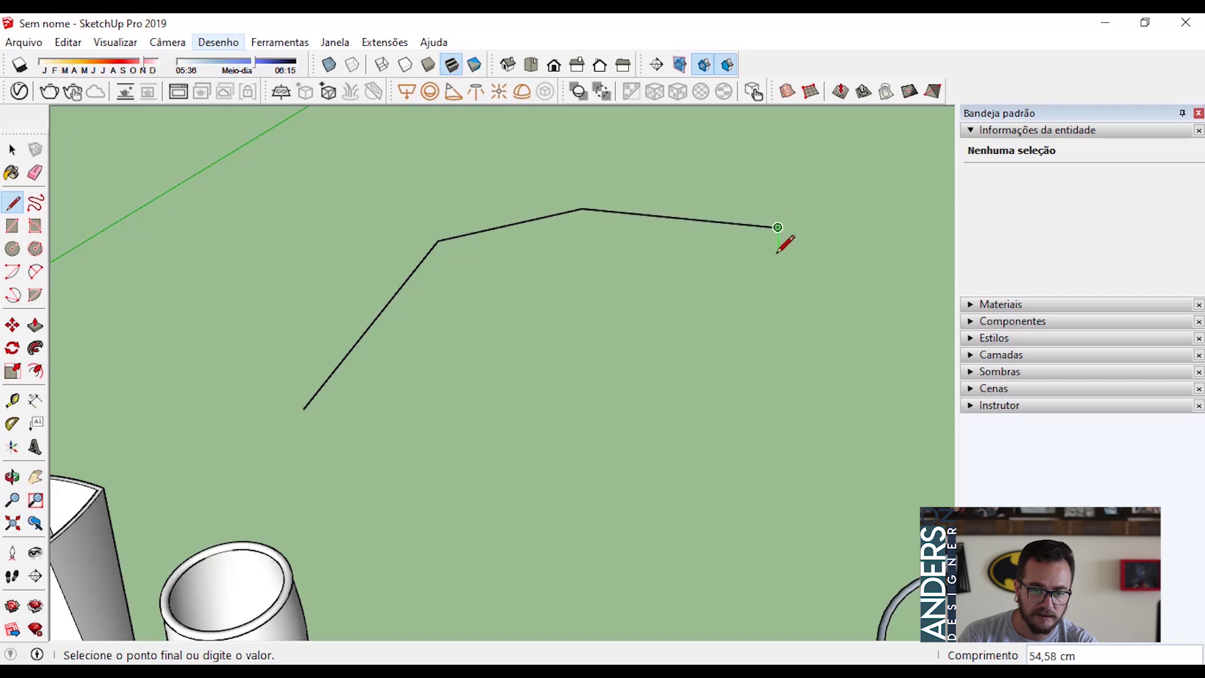
left_click(778, 279)
left_click(646, 400)
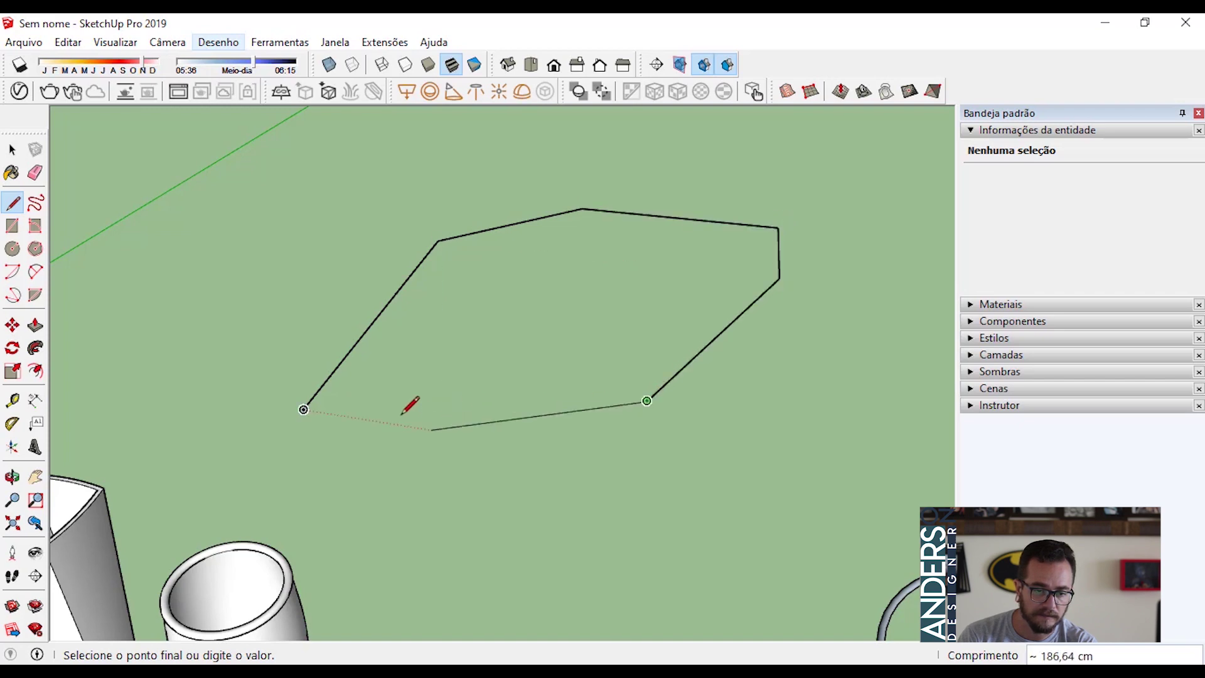
left_click(304, 409)
key("space")
- Make a group from the six-sided face together with its edges
scroll(500, 496, "down", 2)
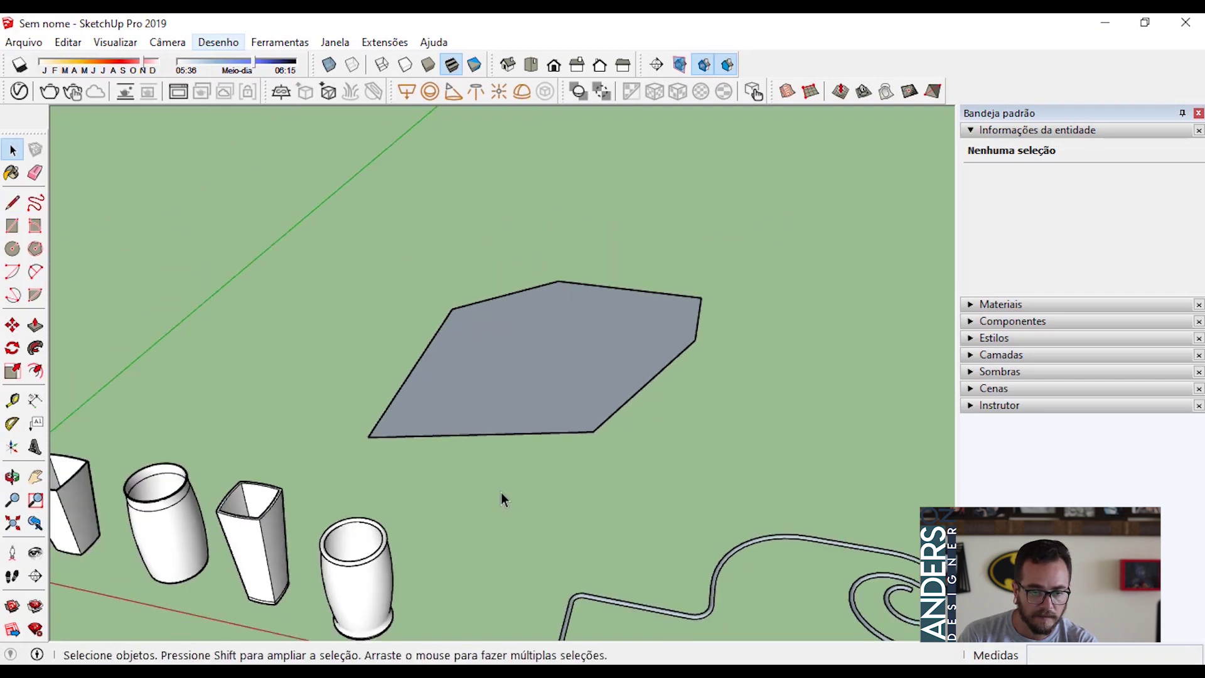
middle_click_drag(500, 493, 439, 339)
scroll(439, 339, "up", 3)
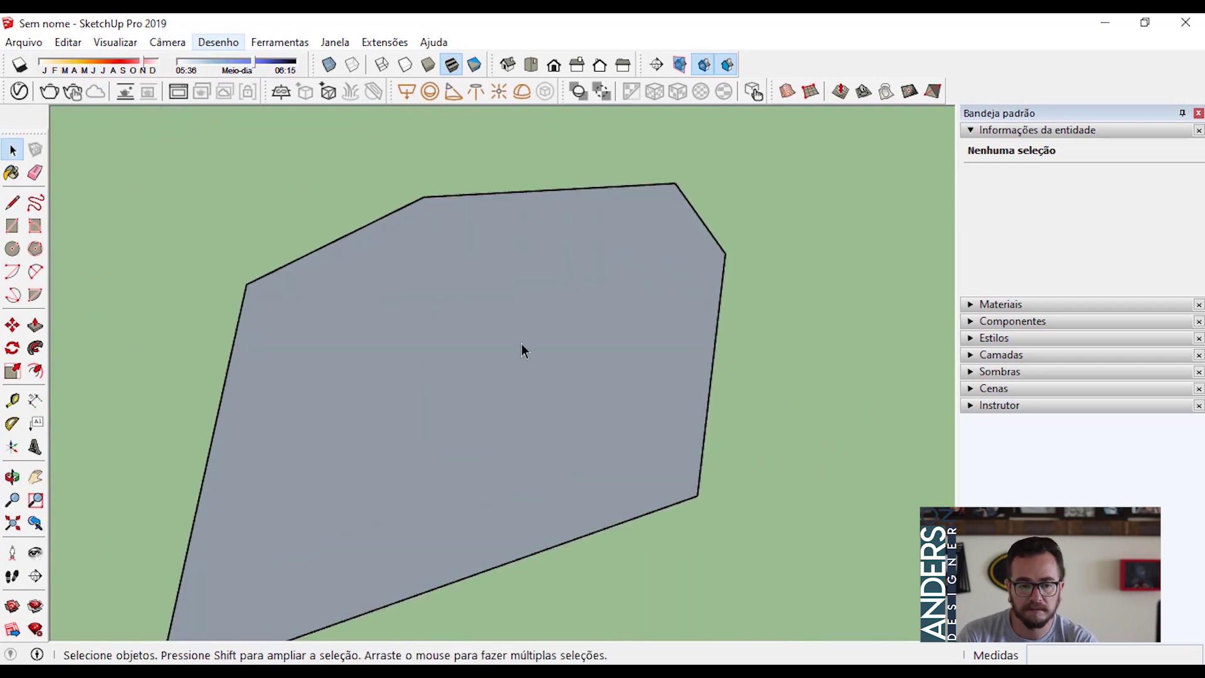
double_click(469, 423)
right_click(468, 423)
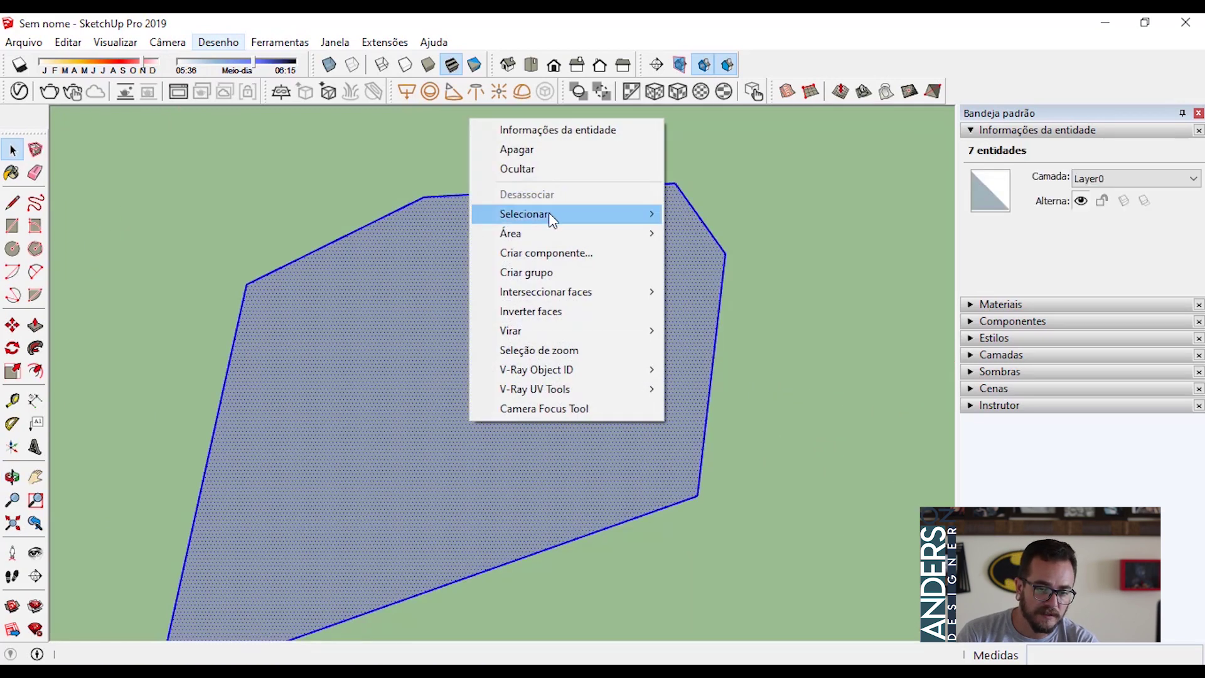
left_click(550, 273)
- Draw an upright rectangle about 7 cm wide and 85 cm tall from the near corner of the six-sided base
left_click(13, 226)
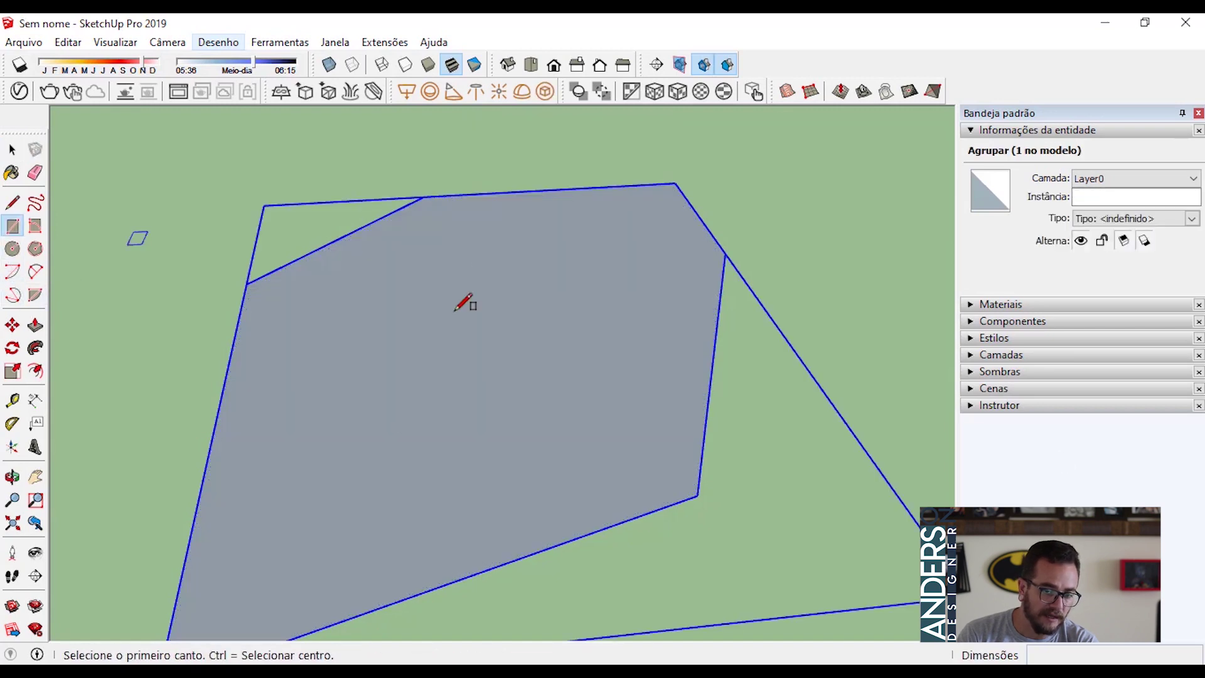
middle_click_drag(463, 302, 816, 383)
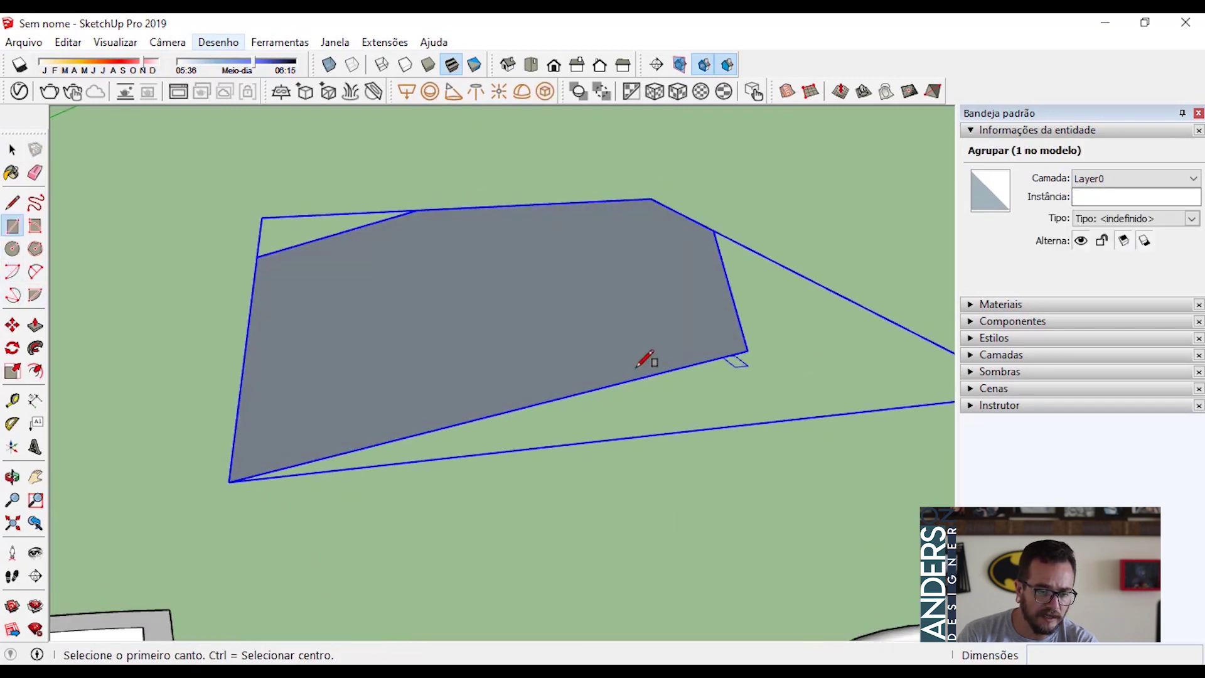
left_click(228, 482)
middle_click_drag(216, 336, 215, 304)
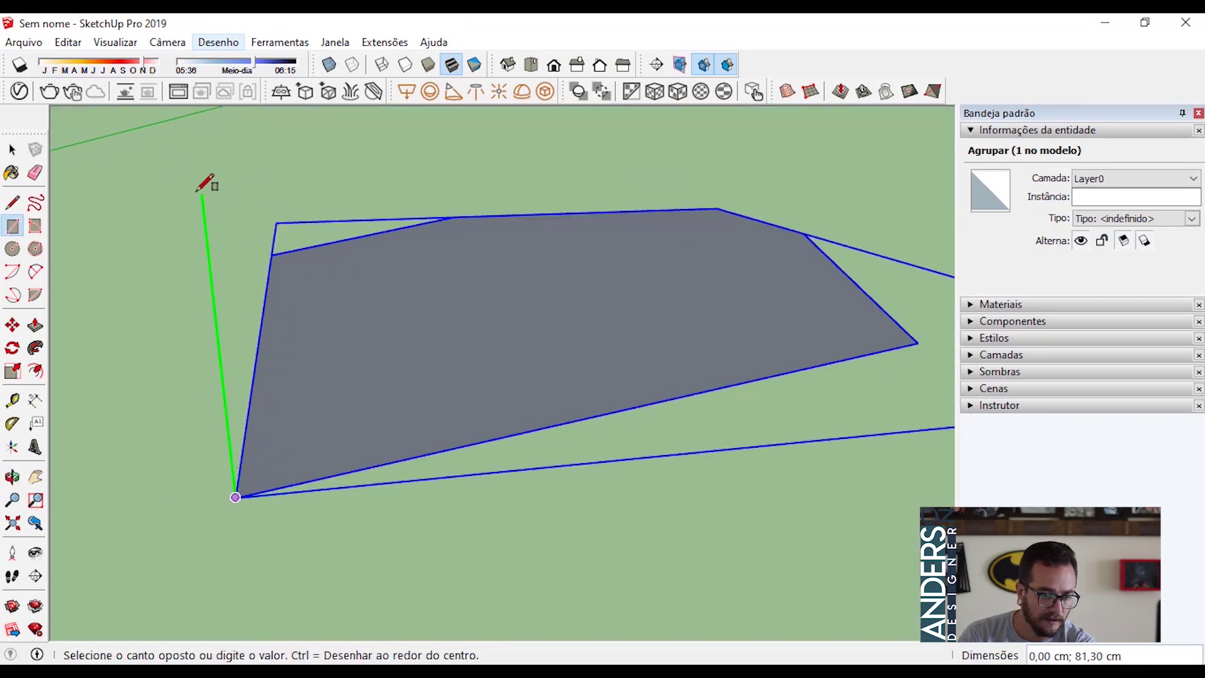
left_click(169, 179)
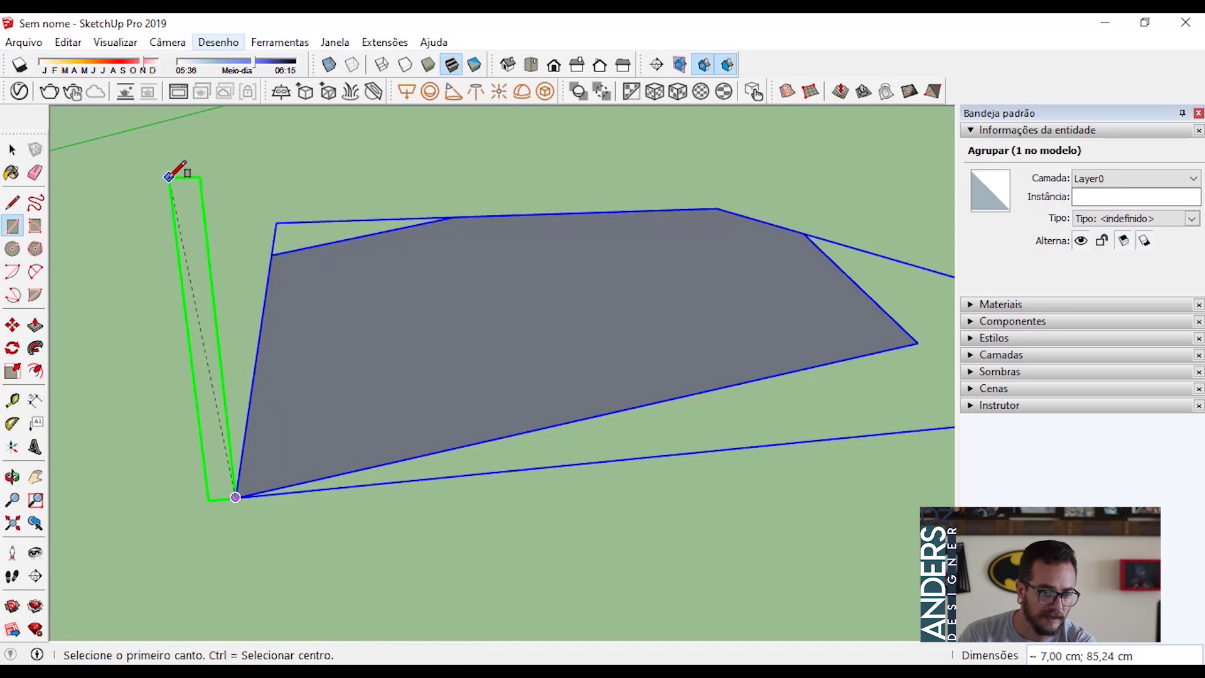
key("space")
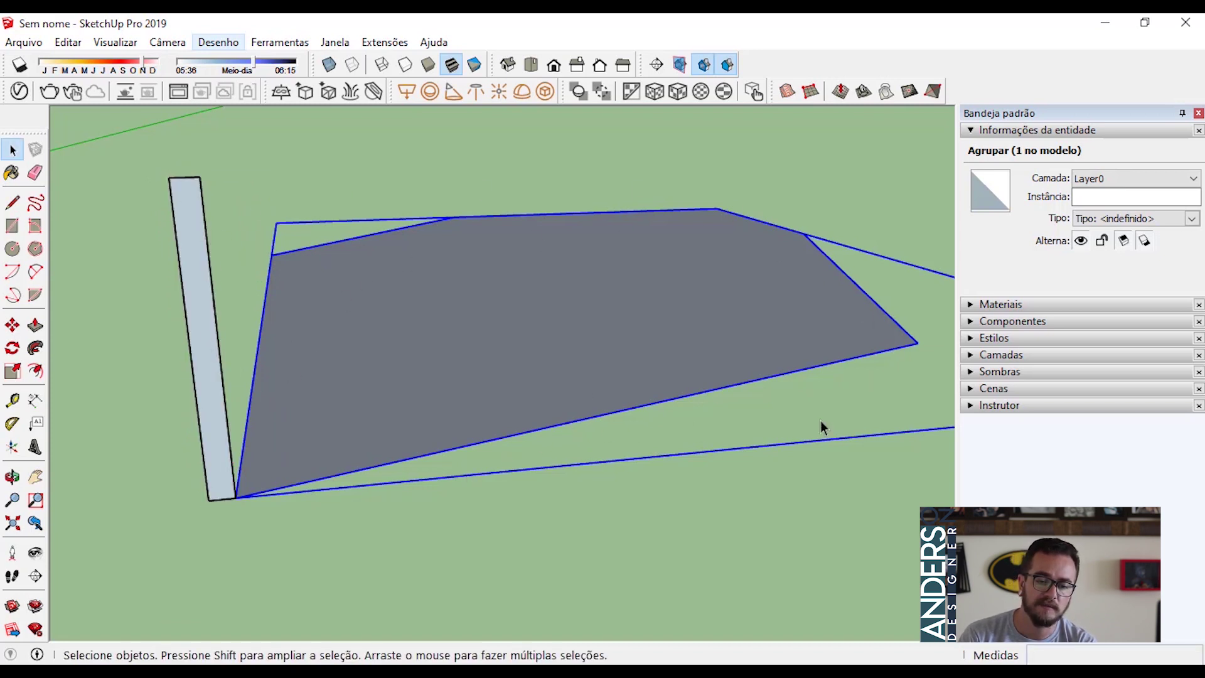
- Explode the six-sided base group back into loose face and edges, and clear the selection
right_click(378, 349)
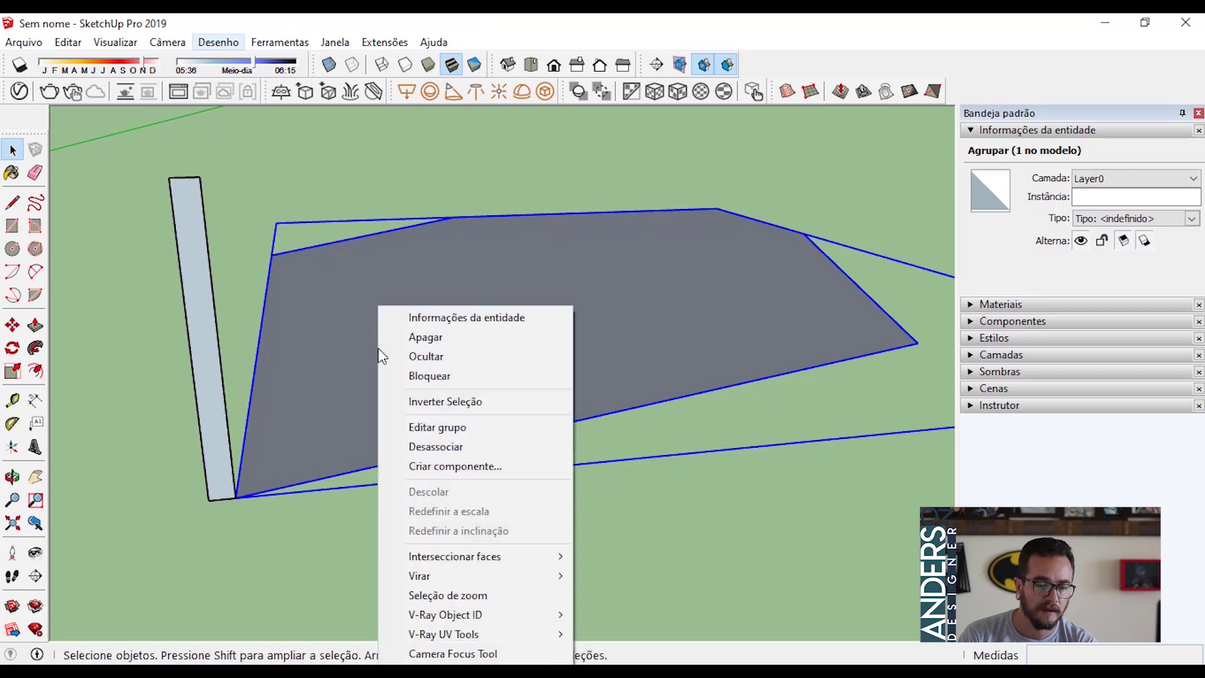
left_click(406, 438)
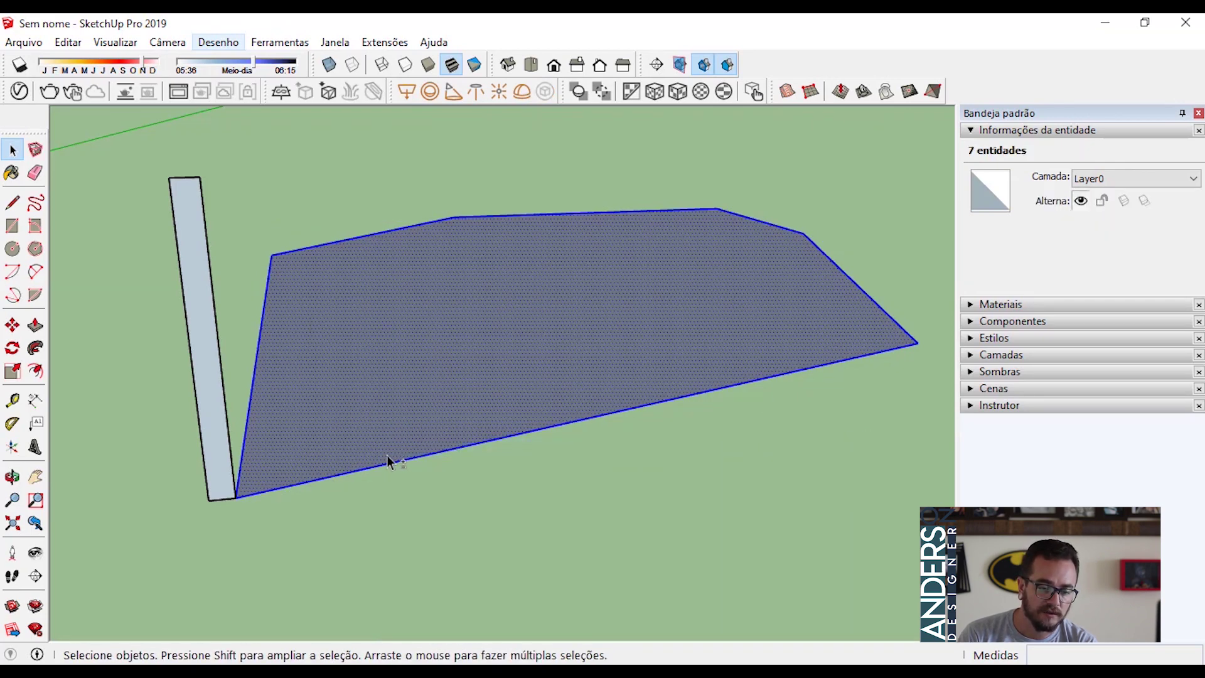
key("ctrl+t")
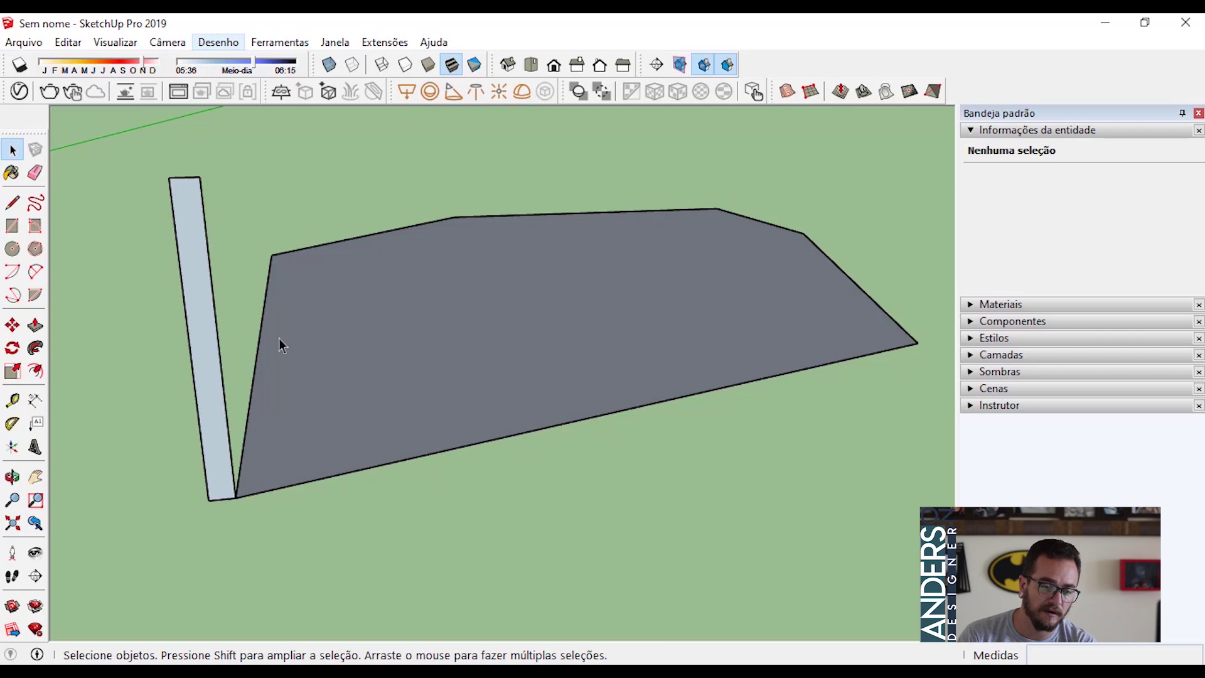
- Sweep the upright rectangle with Follow Me along the base's perimeter, leaving out the long front edge, to form a wall
double_click(479, 303)
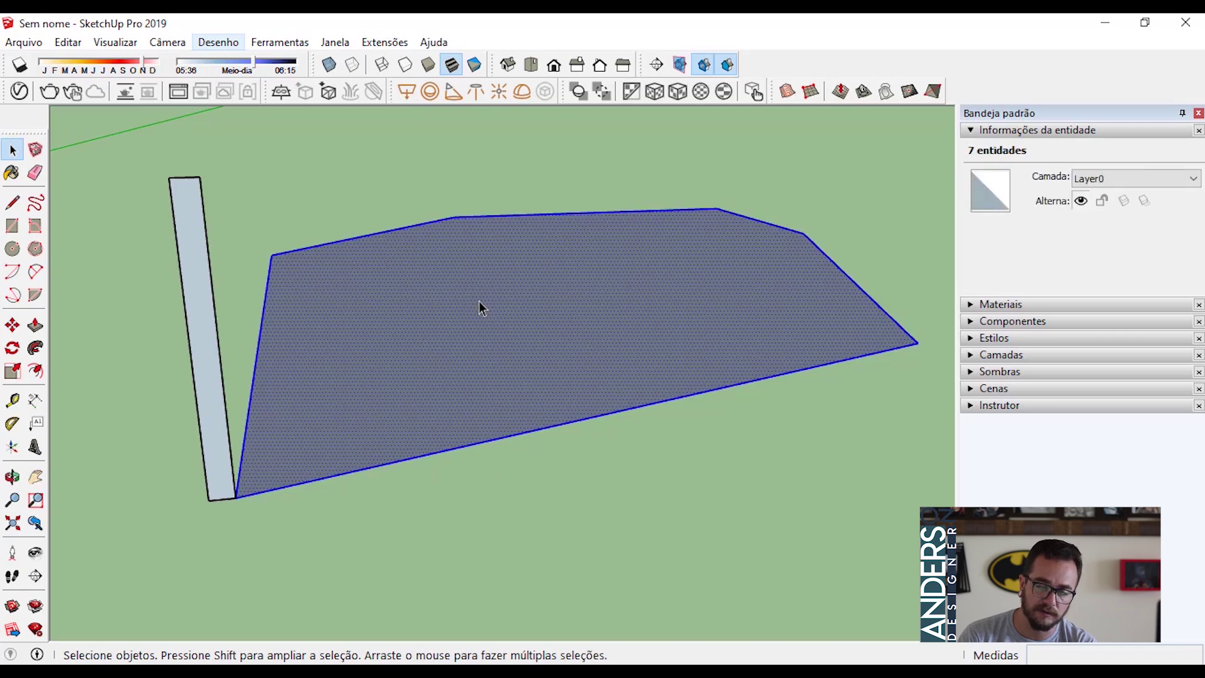
left_click(442, 389, "shift")
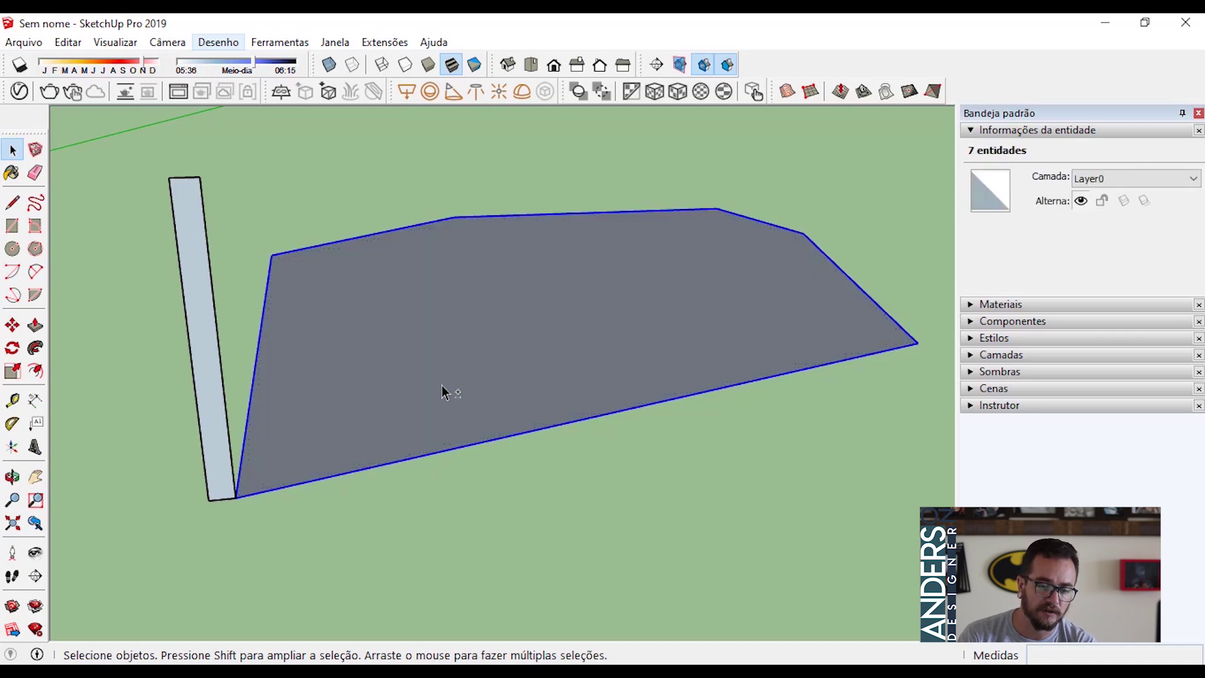
left_click(458, 448, "shift")
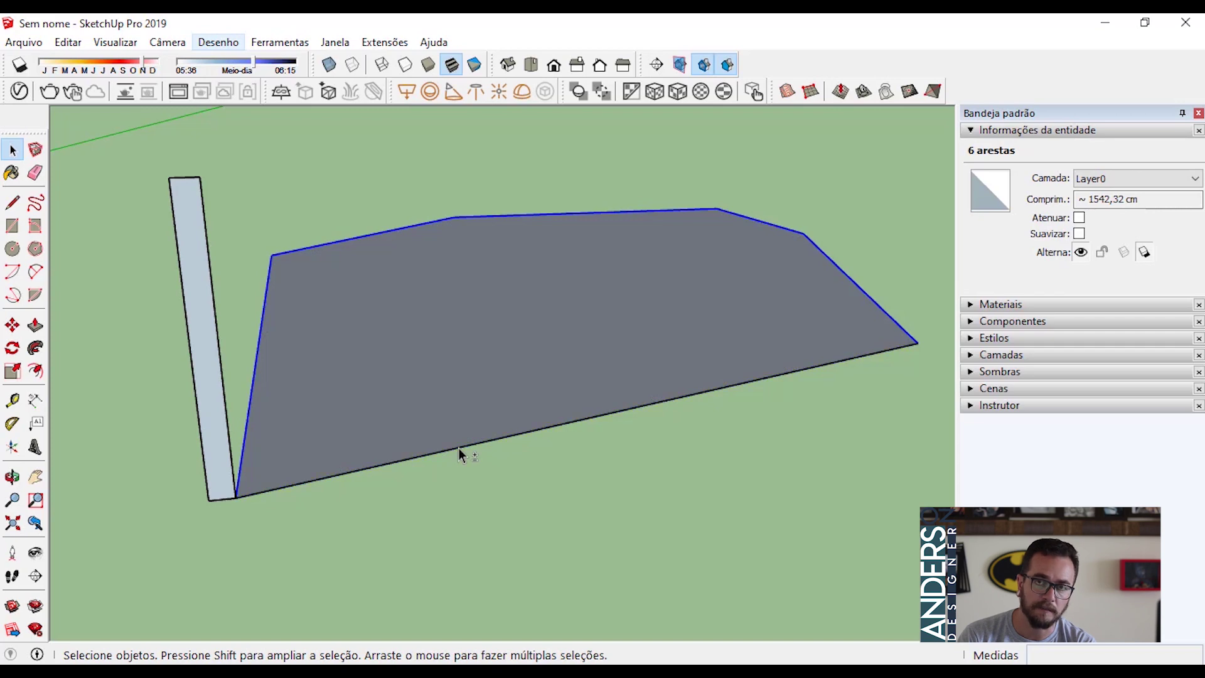
left_click(36, 349)
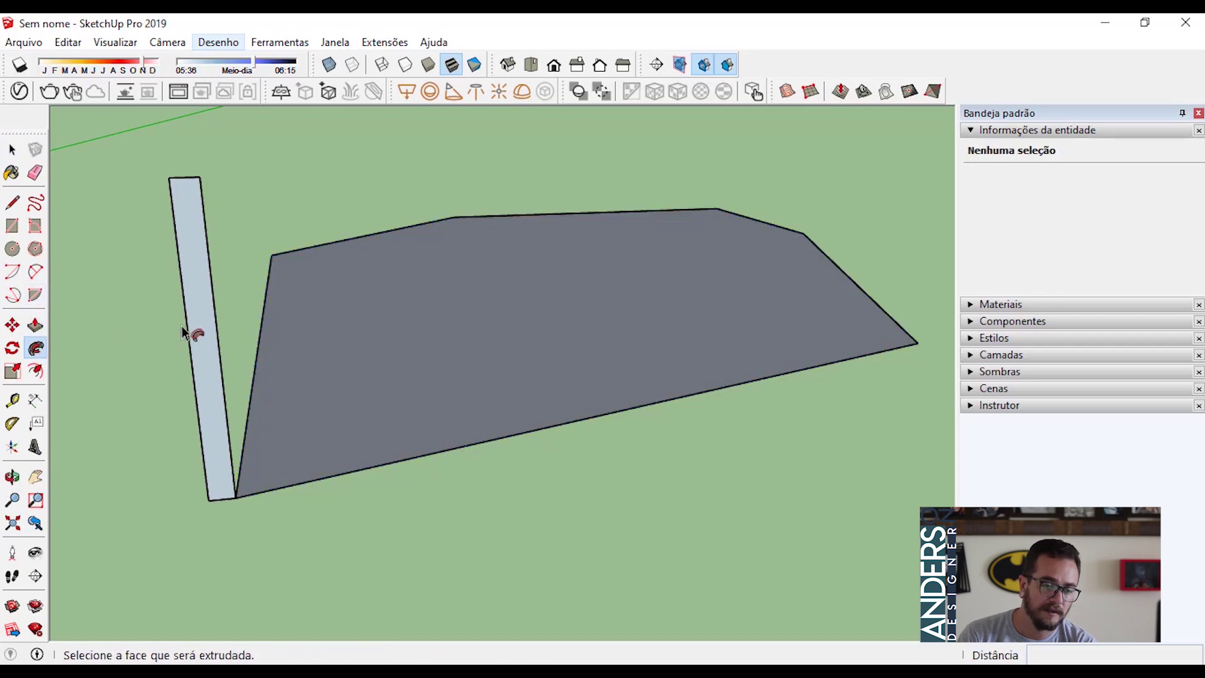
left_click(196, 321)
- Draw a circle of about 67 cm radius on the ground in front of the walled base
middle_click_drag(681, 347, 583, 370)
scroll(582, 363, "down", 2)
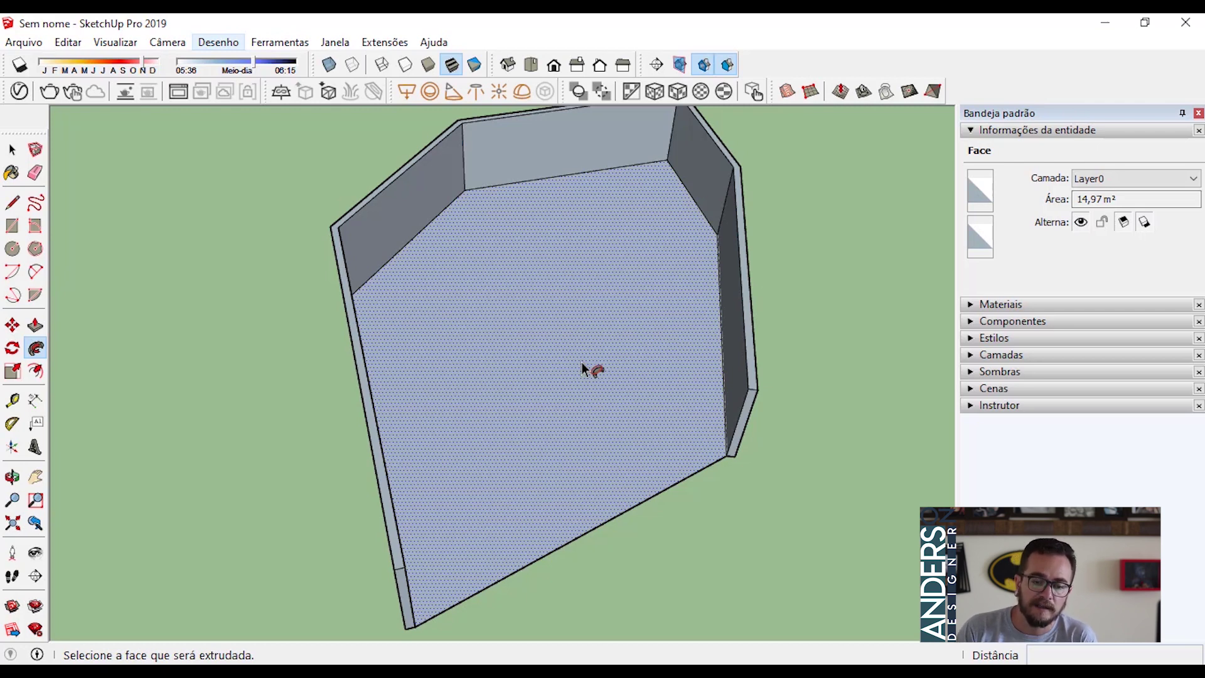
scroll(581, 362, "down", 5)
middle_click_drag(582, 359, 342, 372)
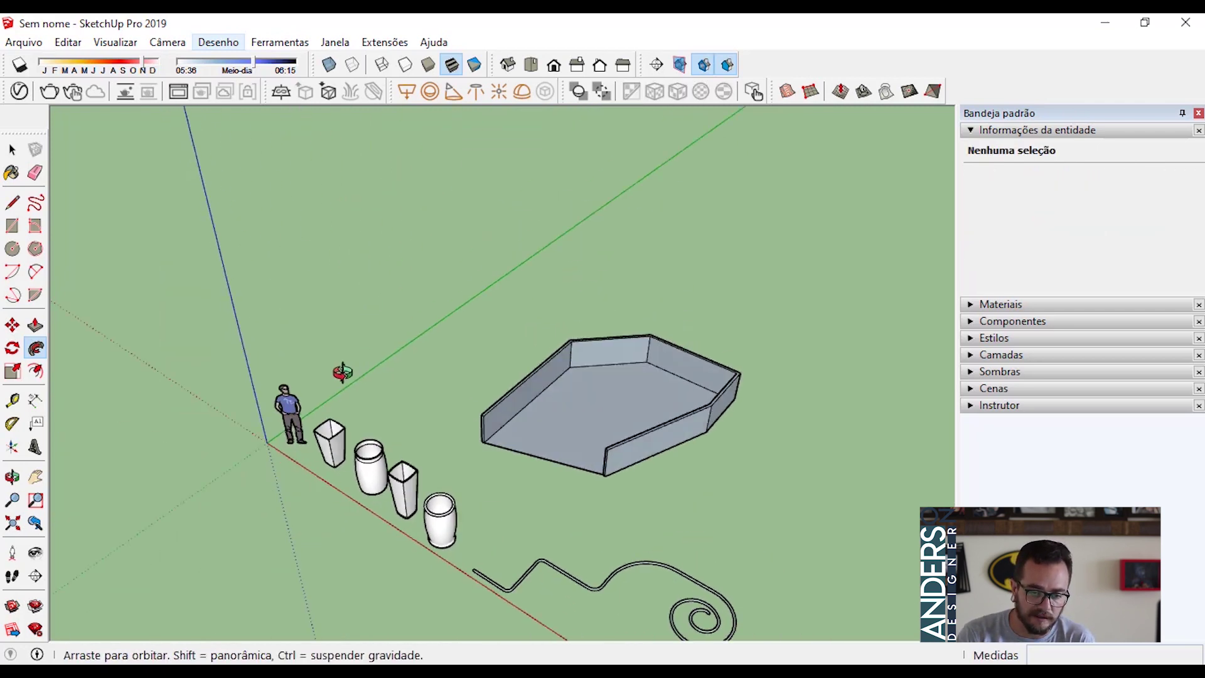
scroll(740, 489, "up", 6)
key("c")
left_click(716, 550)
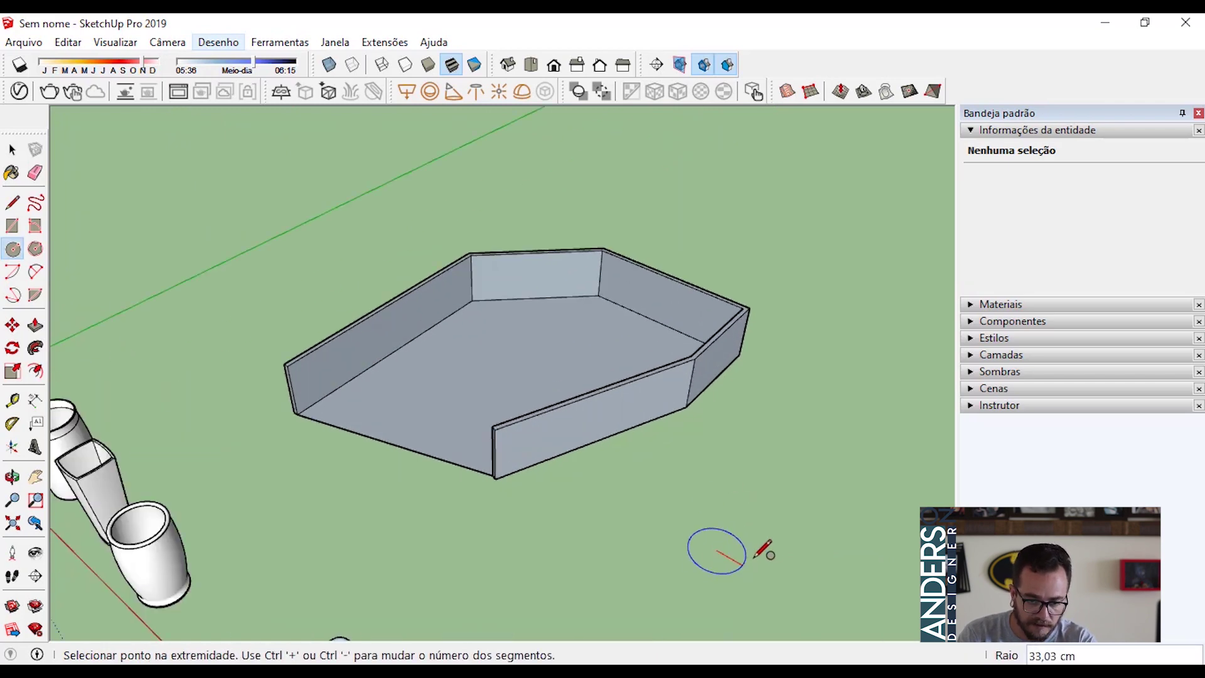
left_click(778, 551)
key("space")
- Copy the ground circle with its face straight up by about 136 cm
double_click(714, 563)
middle_click_drag(738, 576, 697, 414)
key("m")
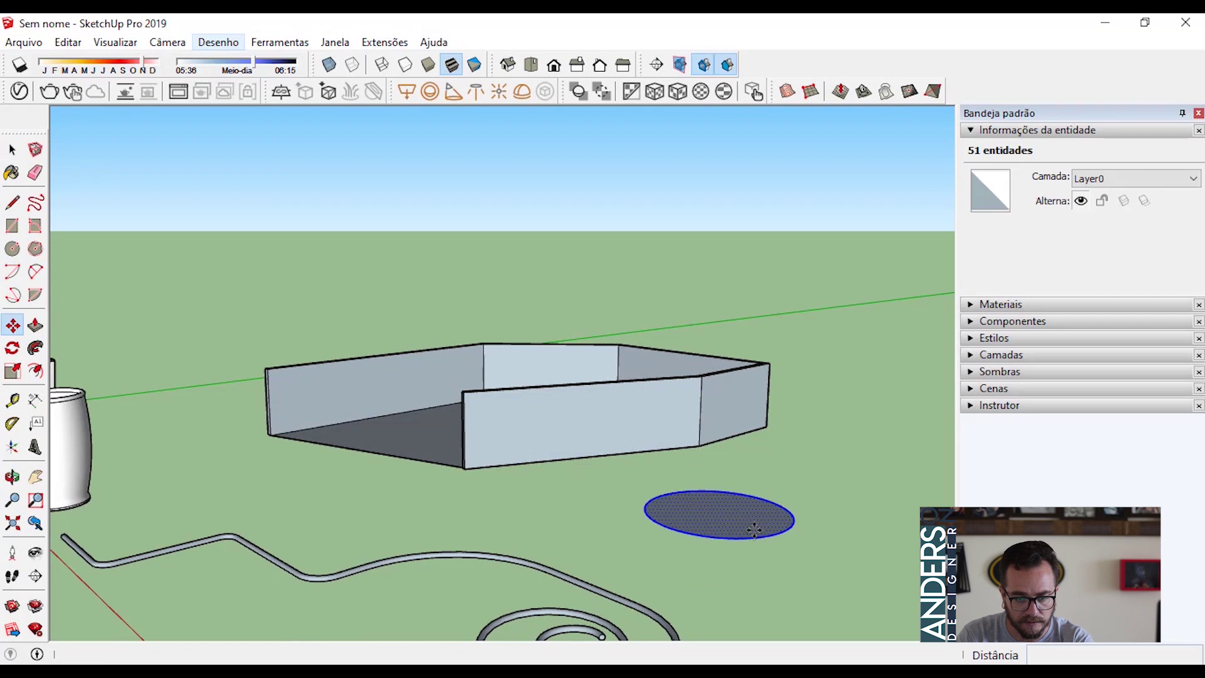
left_click(755, 536)
key("ctrl")
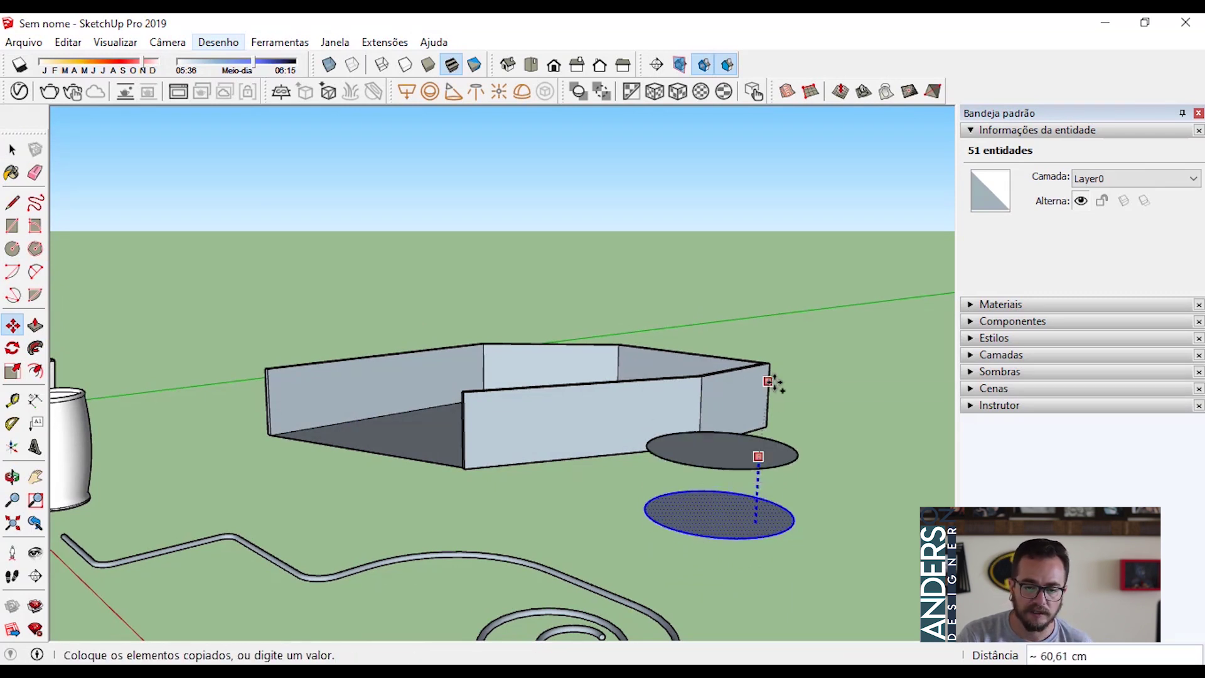
left_click(830, 375)
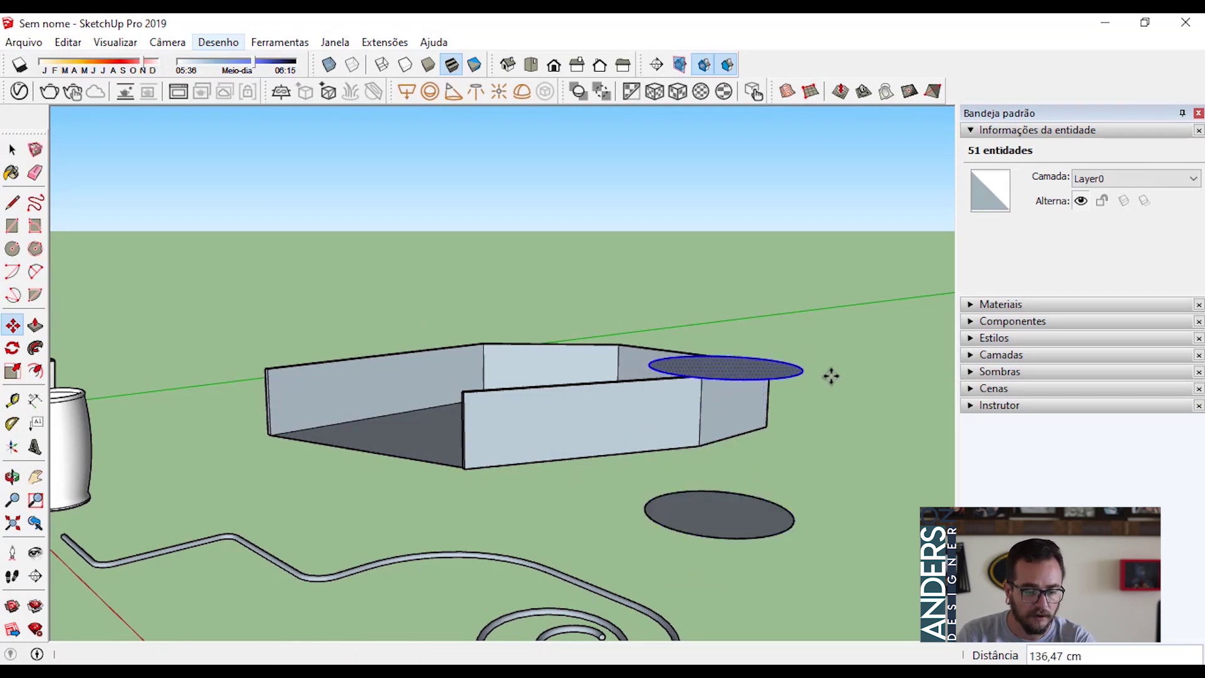
- Rotate the raised circle about its centre so that it stands upright above the ground circle
key("q")
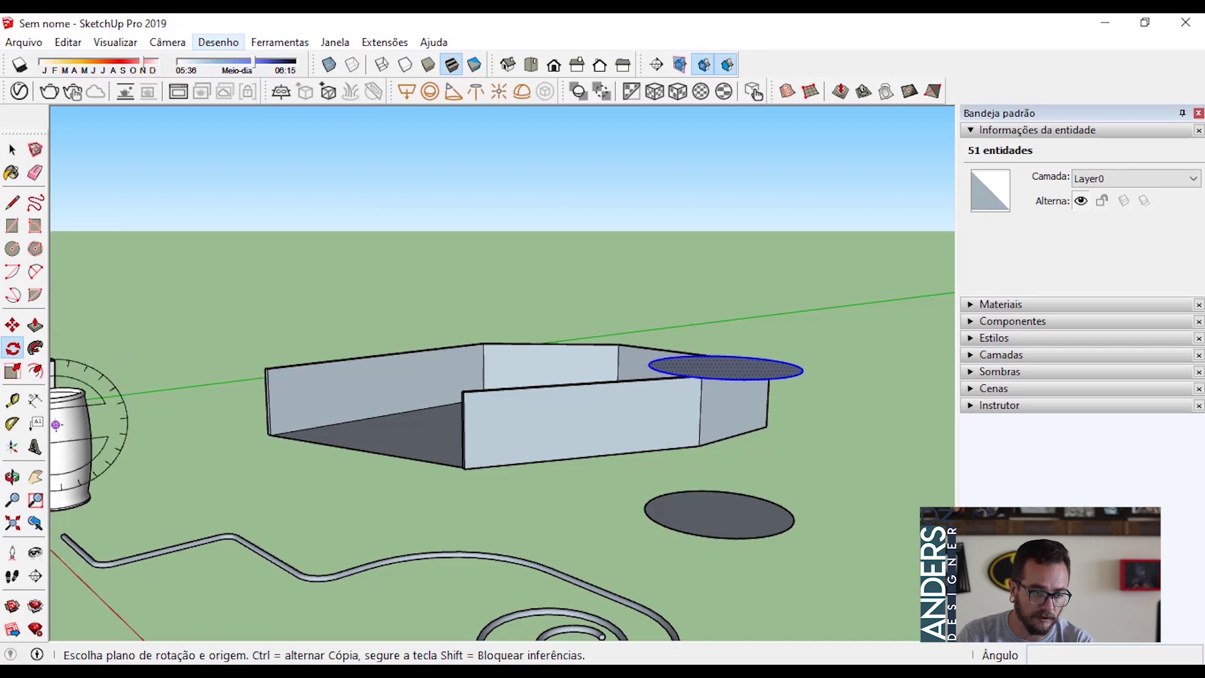
middle_click_drag(718, 357, 672, 510)
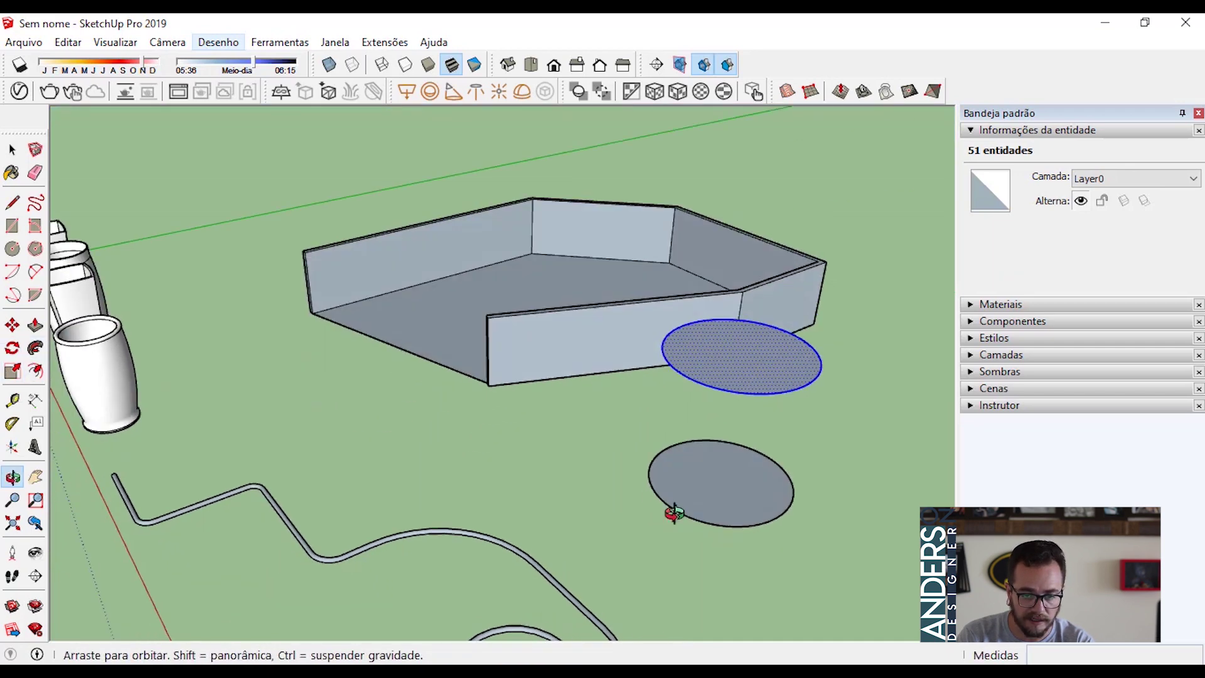
scroll(753, 385, "up", 3)
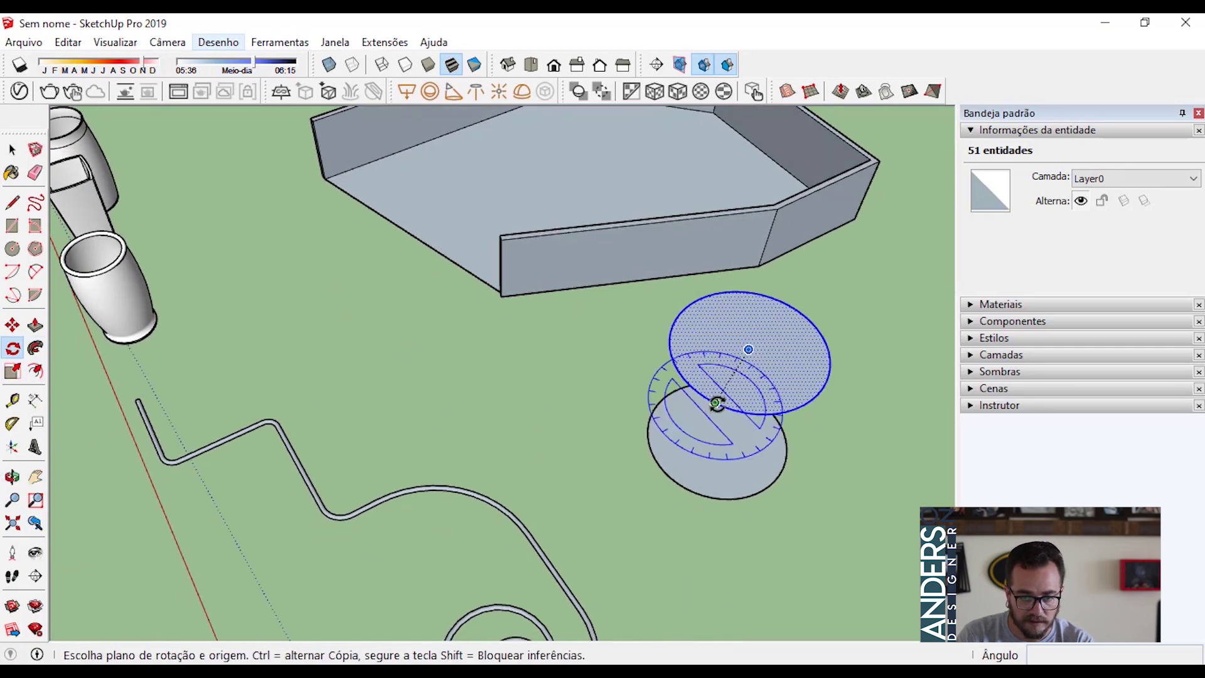
left_click(747, 346)
left_click(778, 386)
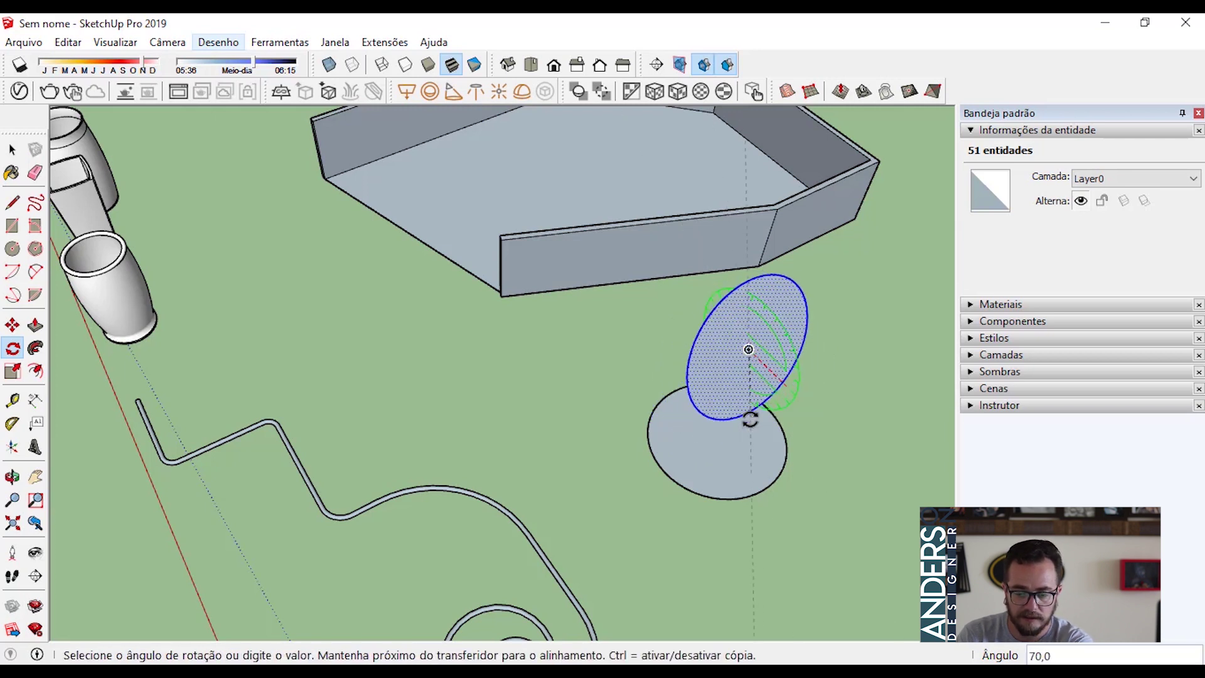
left_click(750, 419)
key("space")
- Try to sweep the ground circle along the upright circle's edge with Follow Me, and undo the result
scroll(779, 538, "down", 5)
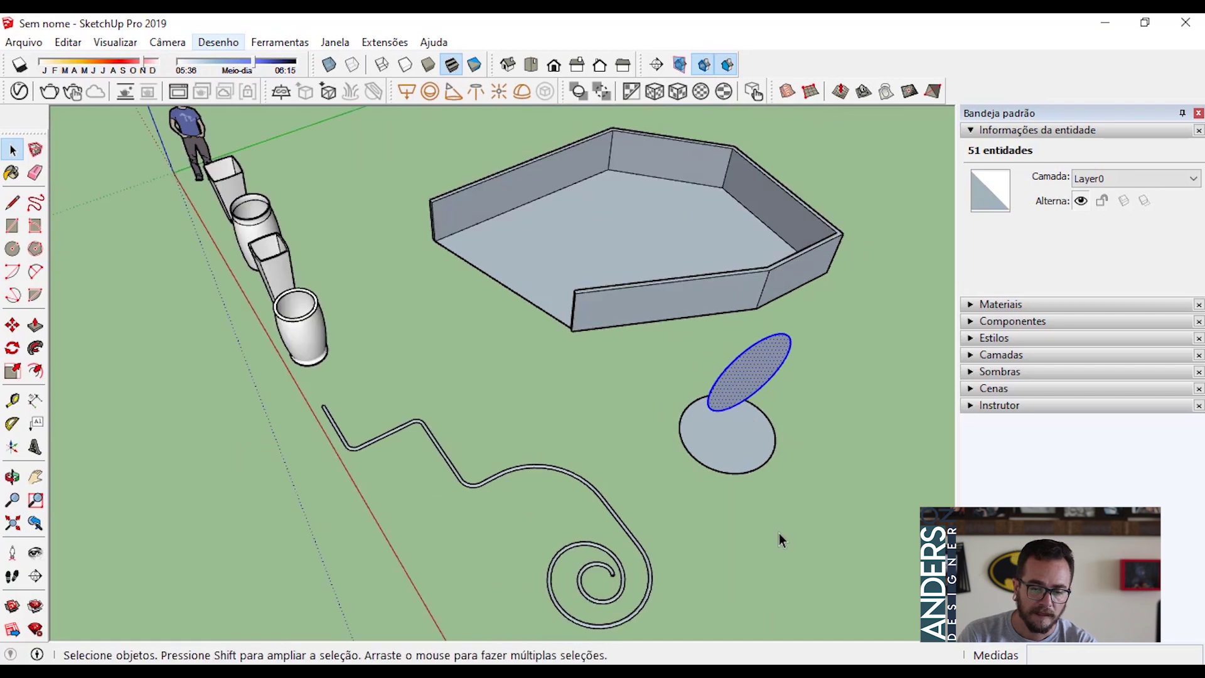
middle_click_drag(780, 538, 754, 359)
left_click(758, 408)
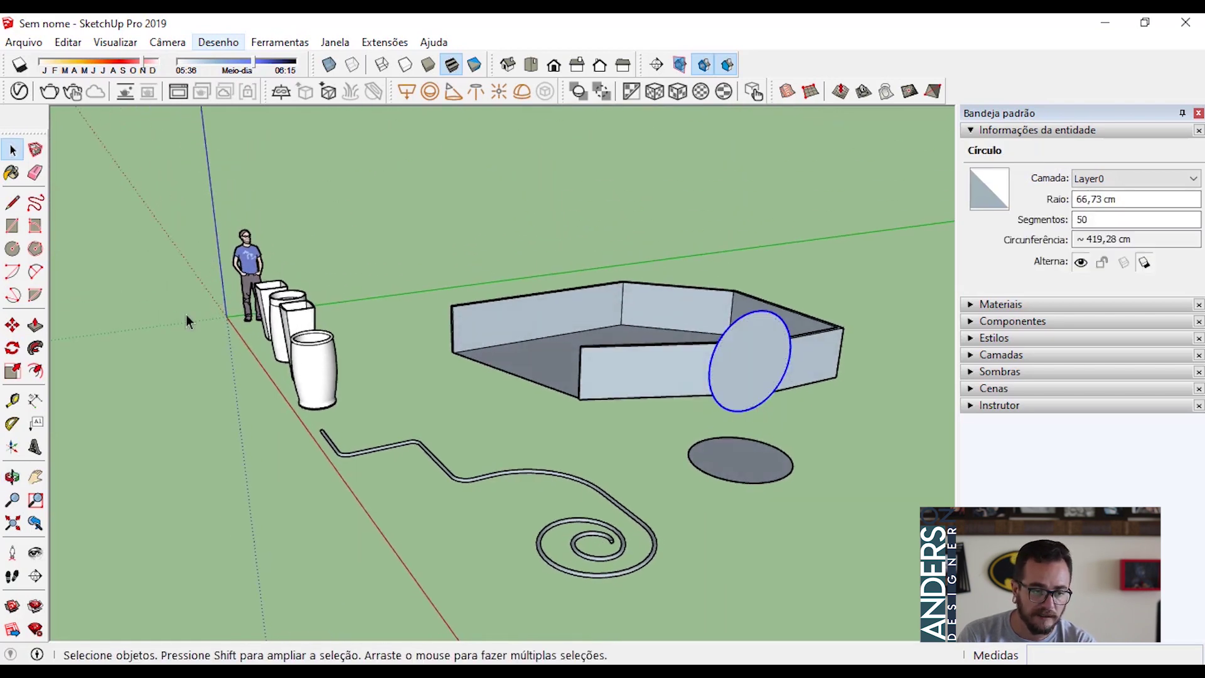
left_click(35, 348)
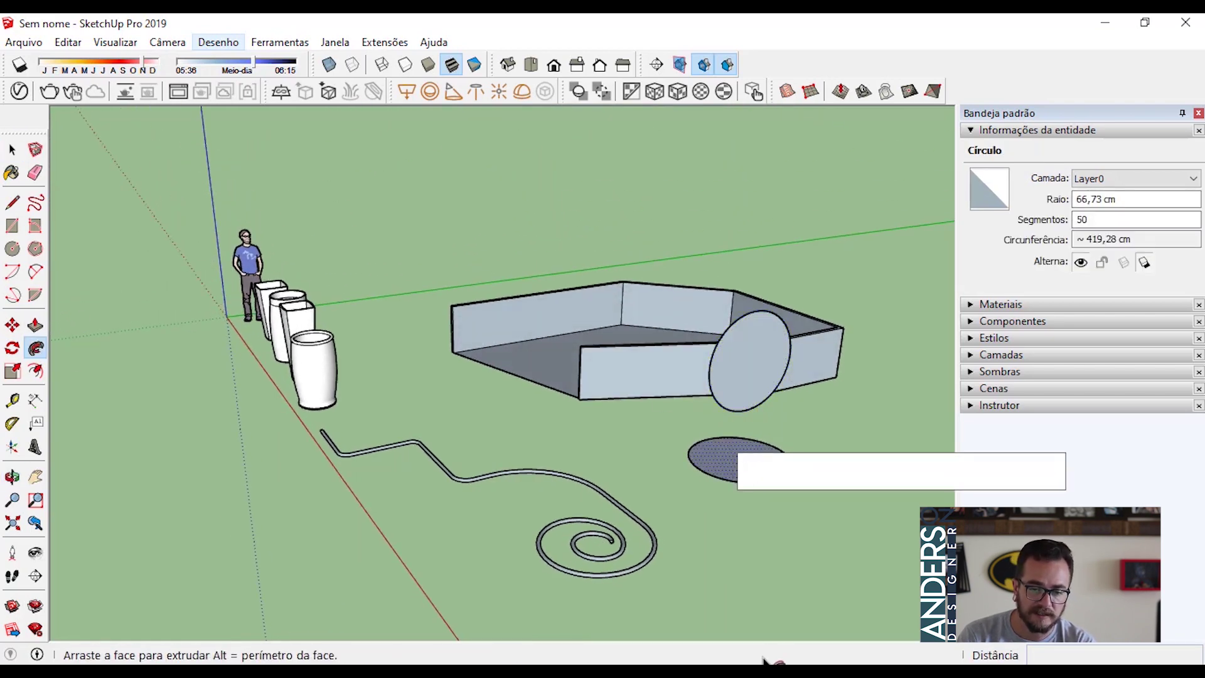
left_click(735, 456)
key("ctrl+z")
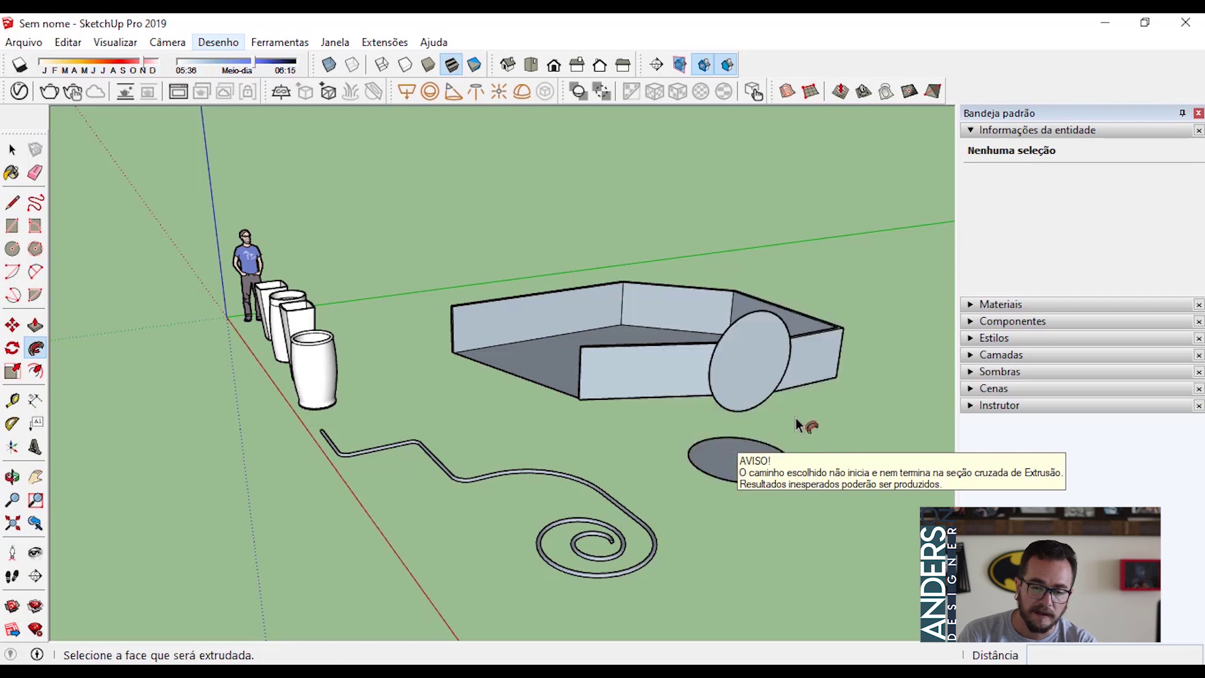
- Scale the upright circle down uniformly about its centre to a radius of about 26 cm
key("space")
double_click(737, 365)
key("s")
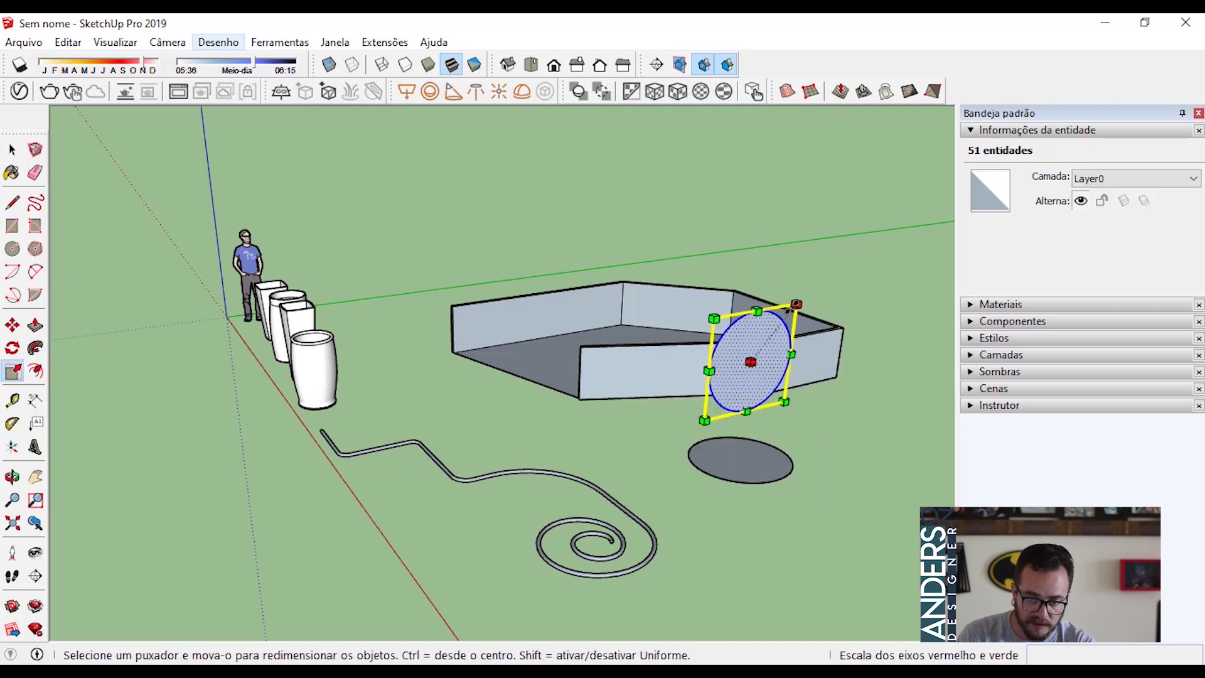
left_click_drag(797, 304, 771, 338, "ctrl")
key("space")
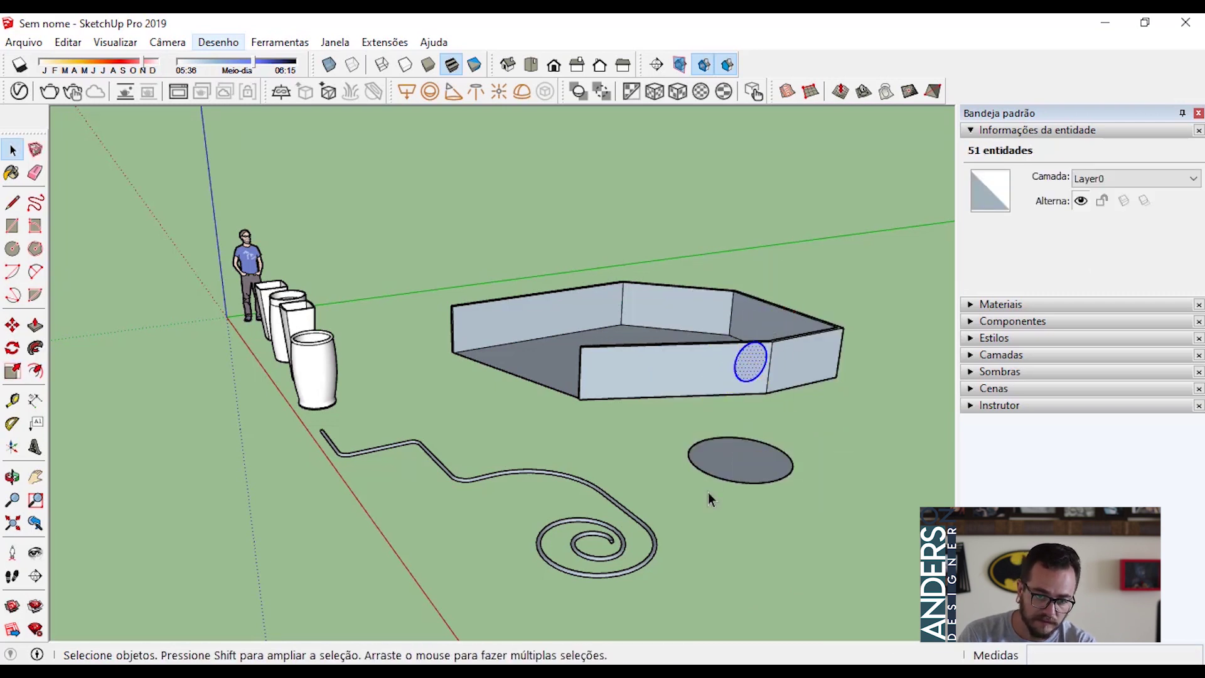
- Try the Follow Me sweep of the ground circle along the reduced upright circle, and undo it
left_click(748, 384)
left_click(35, 347)
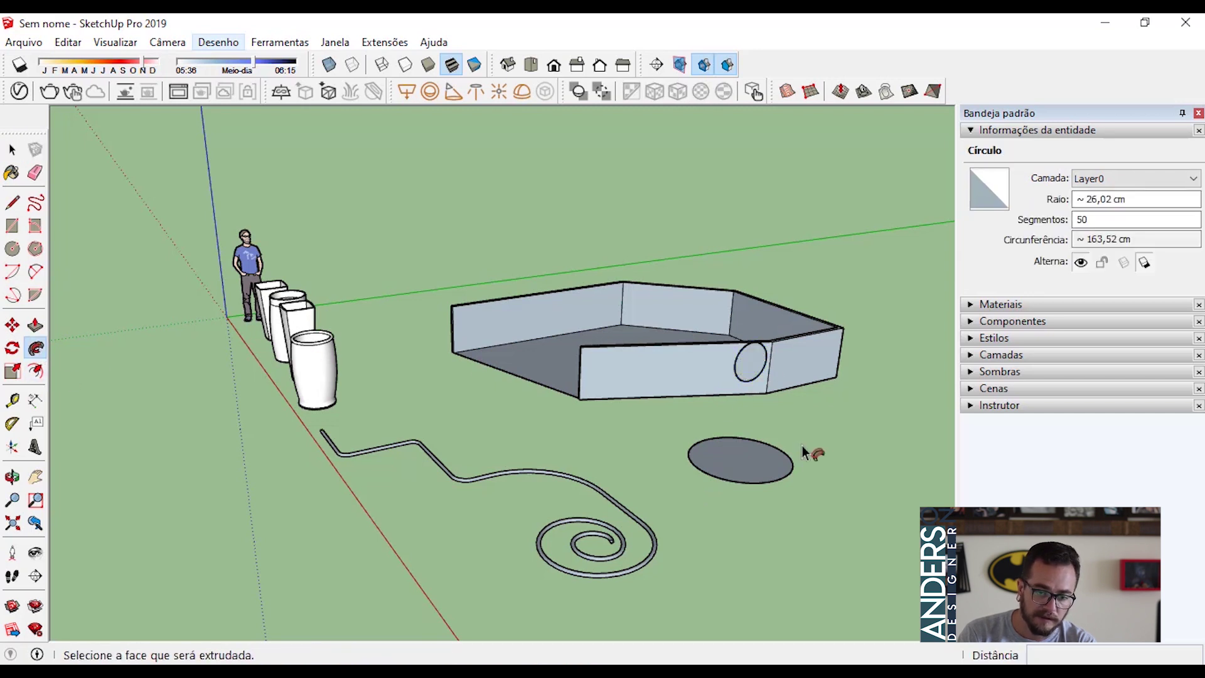
left_click(769, 469)
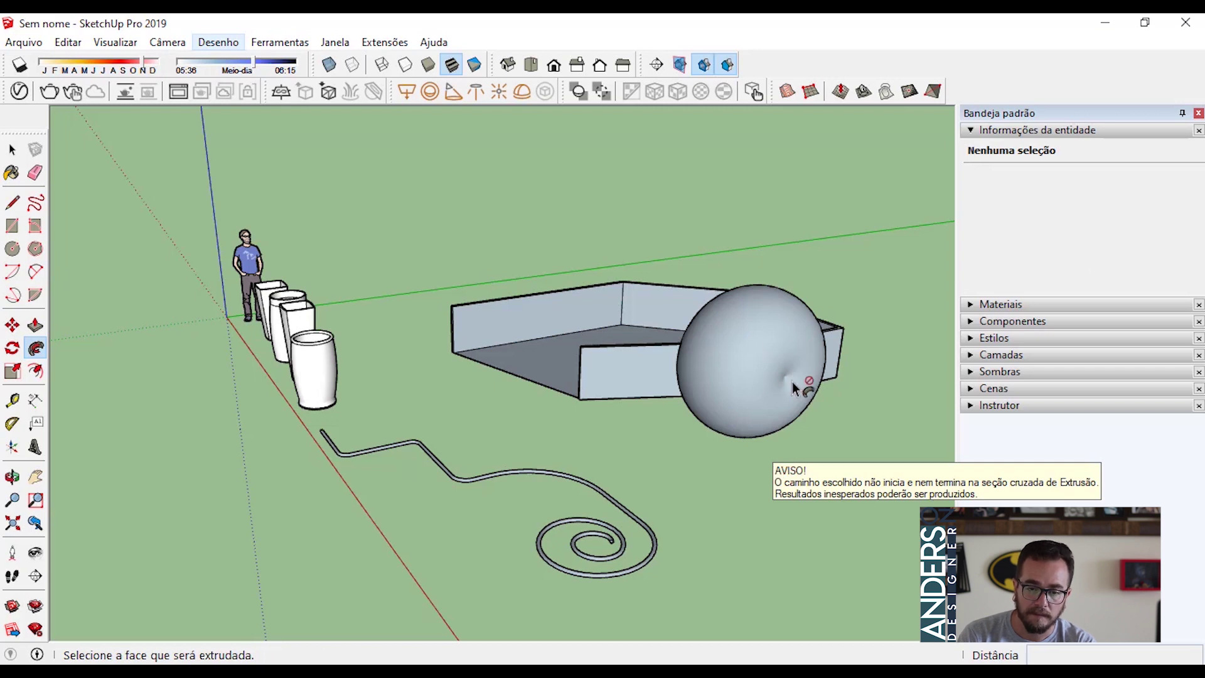
key("ctrl+z")
- Enlarge the upright circle uniformly to a radius of about 104 cm
key("space")
double_click(756, 361)
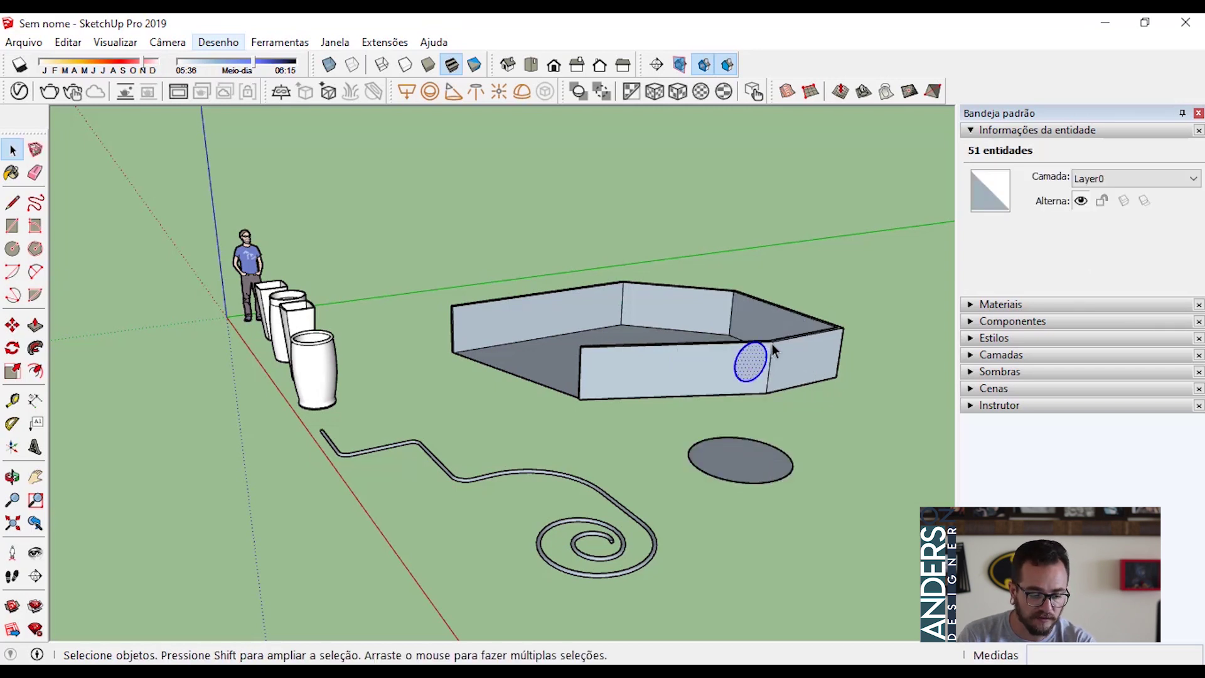
key("s")
left_click_drag(768, 342, 854, 300)
key("space")
- Sweep the ground circle along the enlarged upright circle's edge with Follow Me to form a ring
left_click(764, 468)
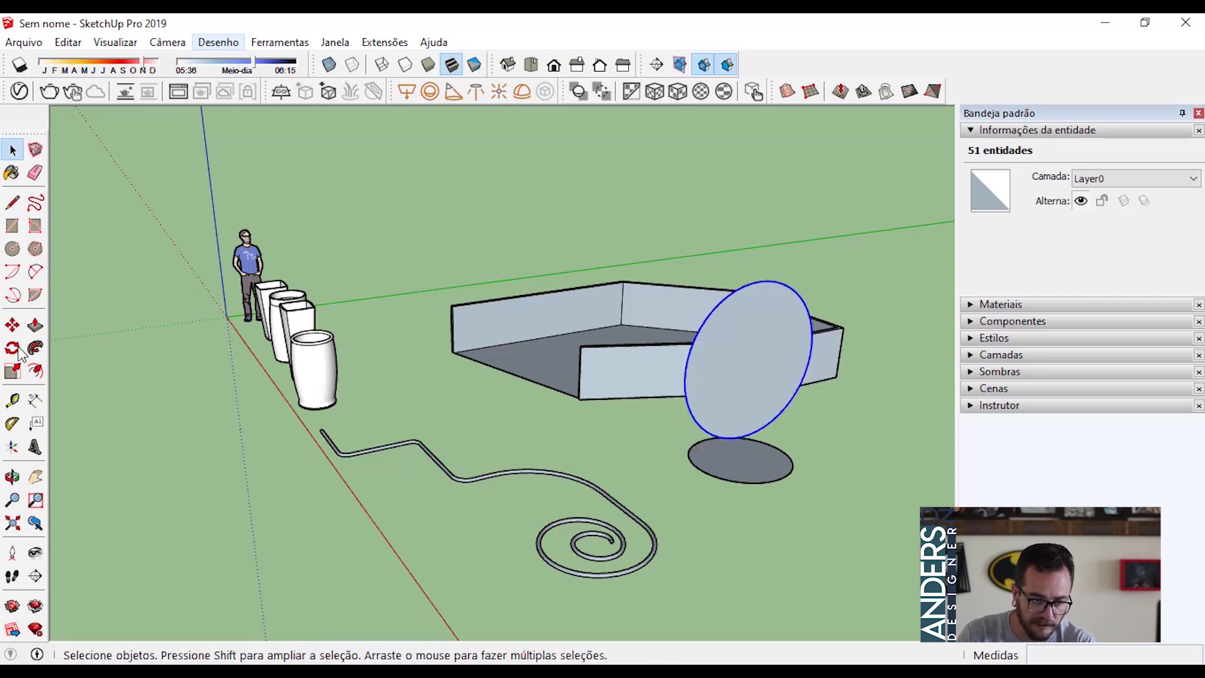
left_click(35, 347)
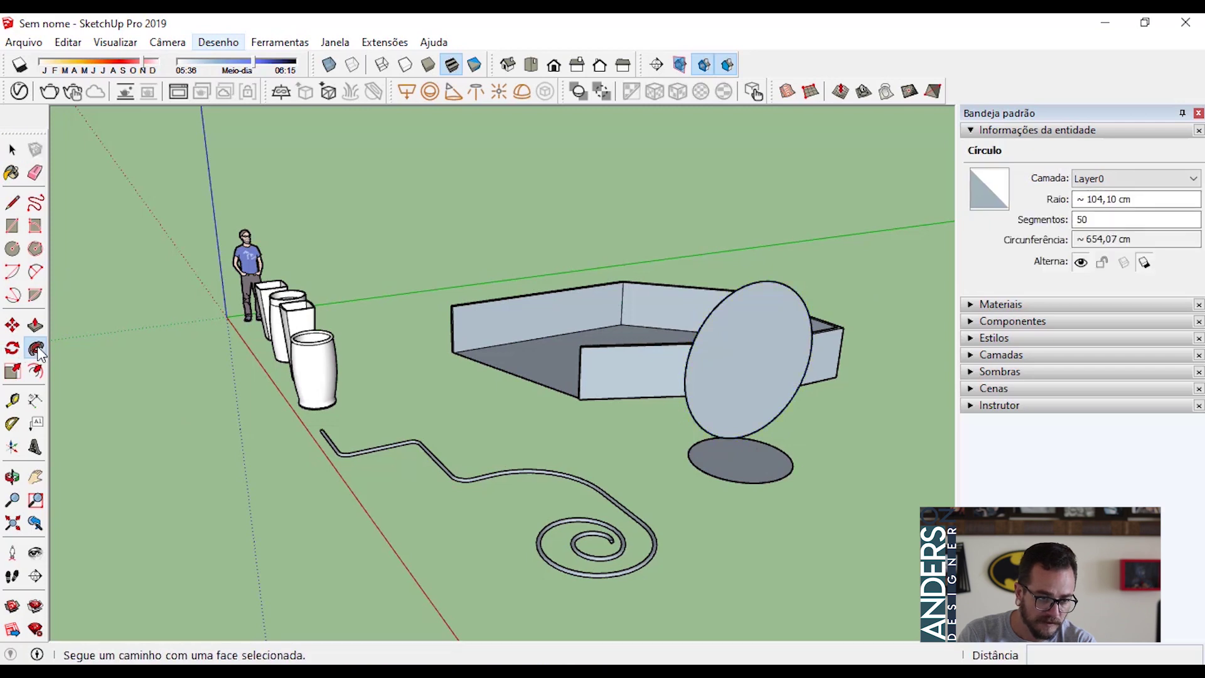
left_click(735, 475)
- Delete the flat circular face that fills the hole of the ring
middle_click_drag(530, 306, 661, 363)
key("space")
left_click(740, 379)
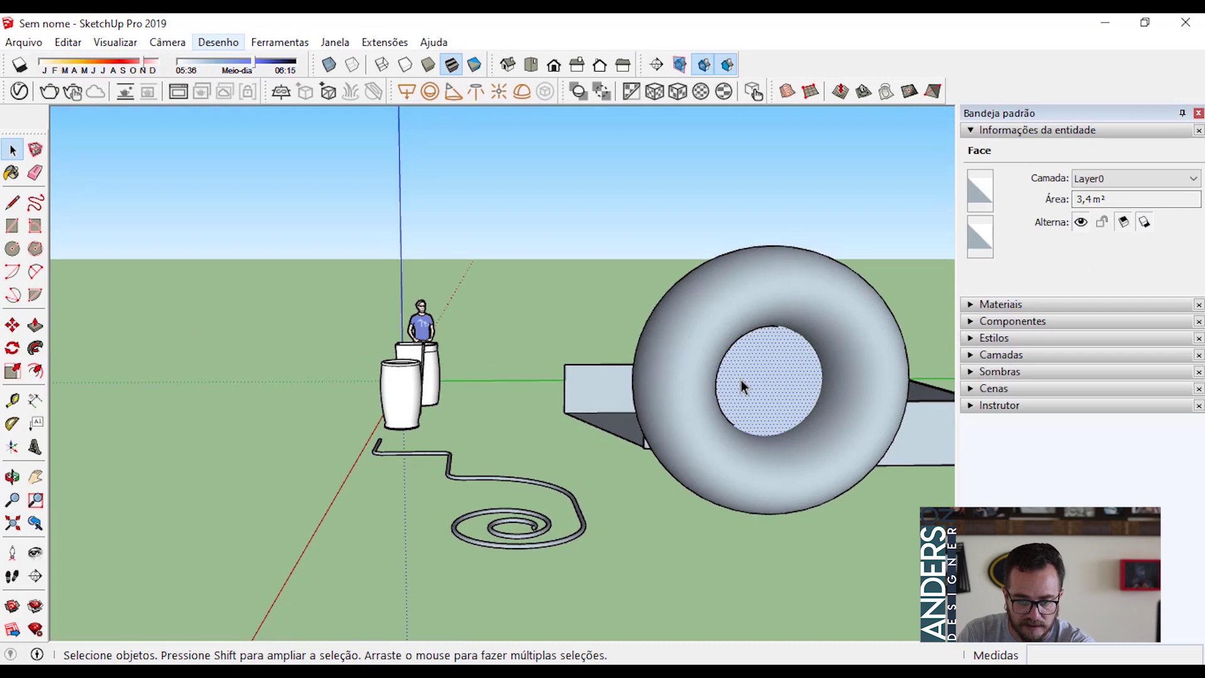
key("Delete")
middle_click_drag(740, 379, 1162, 554)
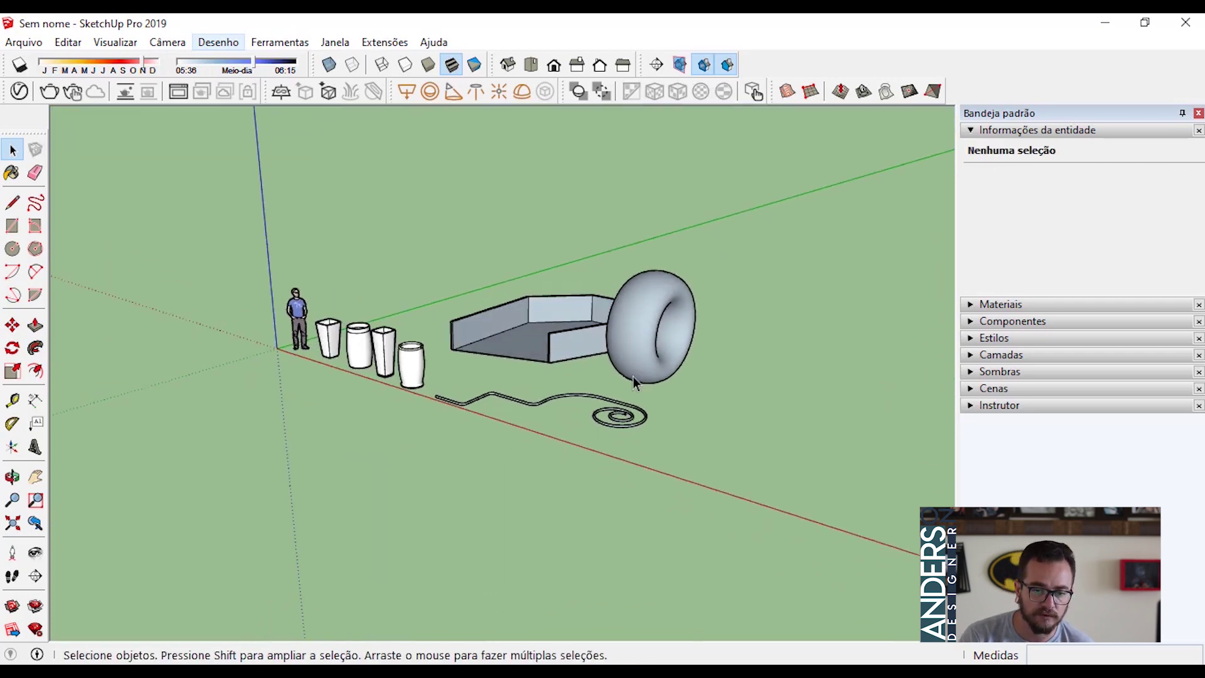
- Undo the hole face deletion and the Follow Me ring, restoring the two separate circles
scroll(675, 327, "up", 5)
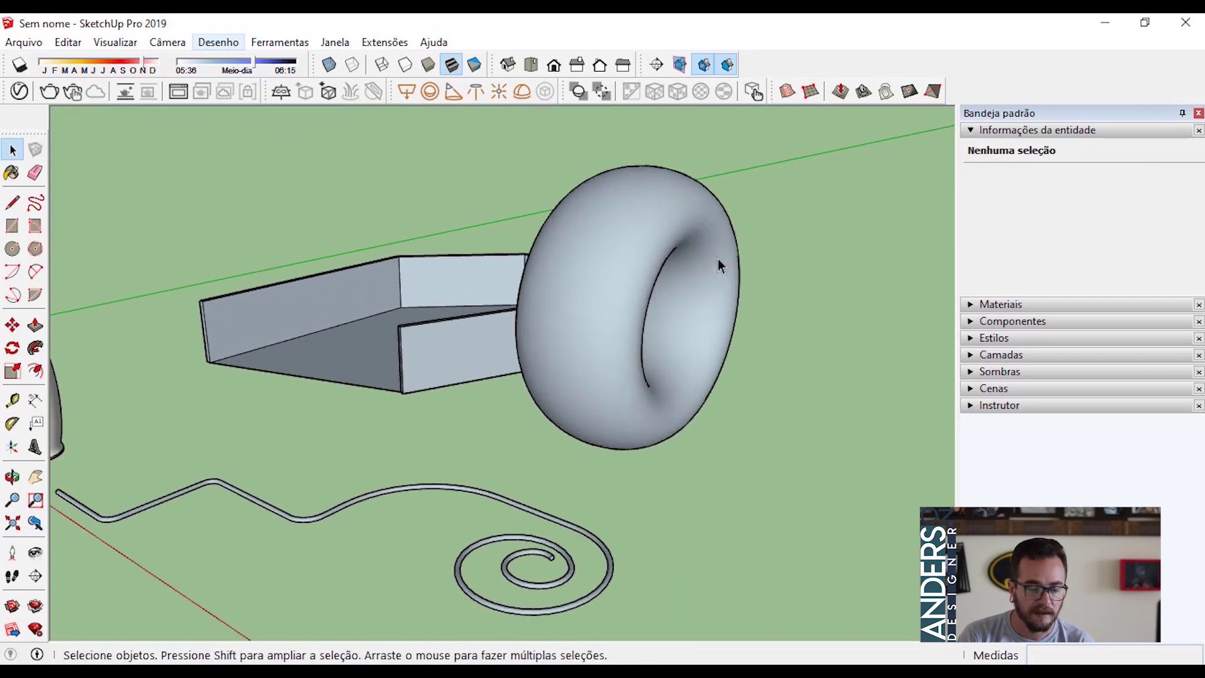
key("ctrl+z")
key("ctrl+z")
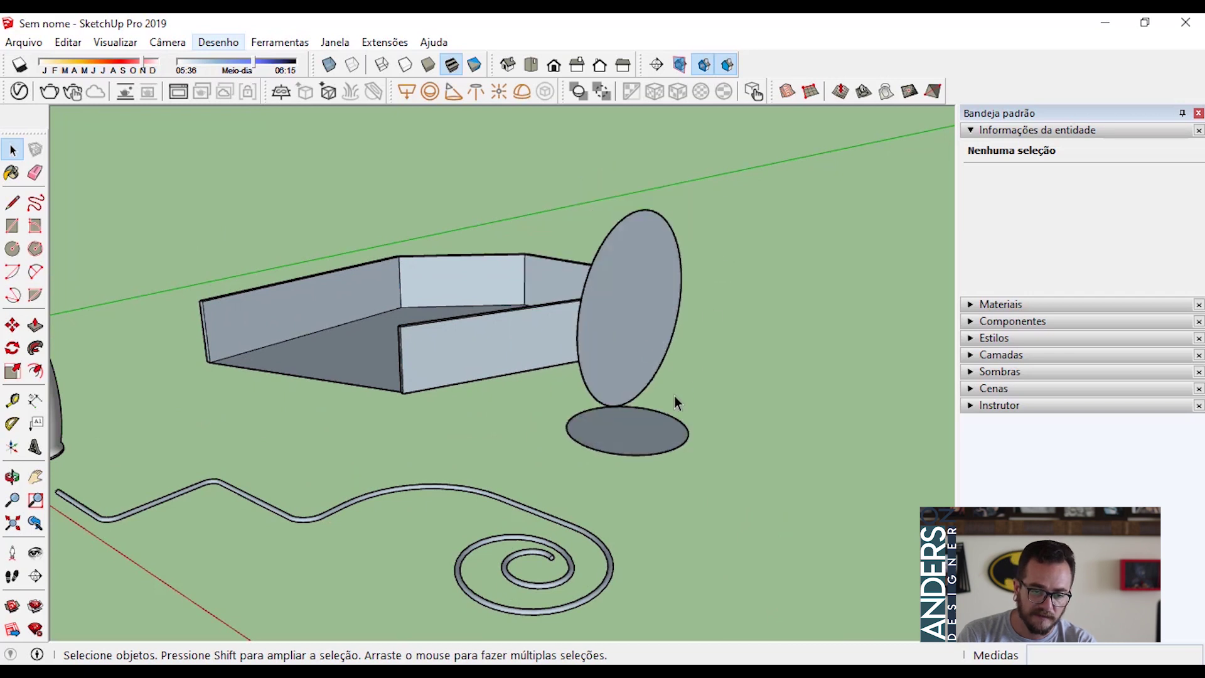
- Scale the upright circle down in height only, about its centre, to flatten it into a narrow ellipse
double_click(626, 289)
key("s")
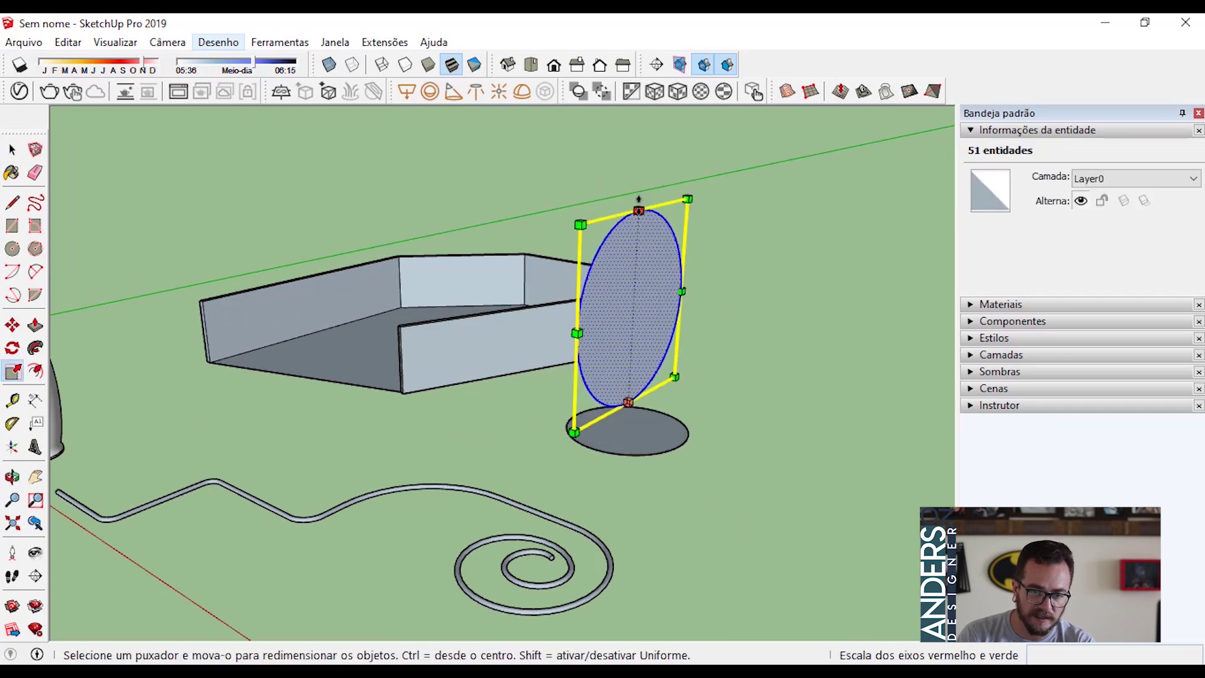
left_click_drag(639, 210, 623, 323)
key("space")
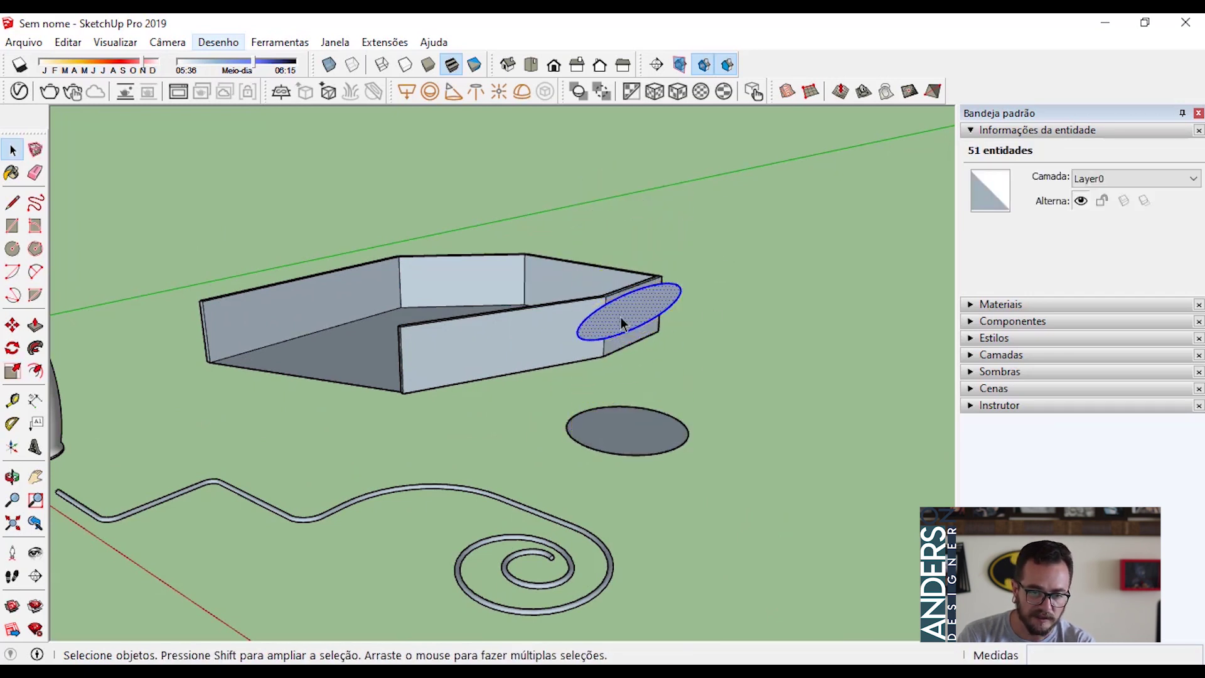
- Sweep the ground circle along the flattened ellipse's edge with Follow Me
left_click(625, 333)
left_click(35, 347)
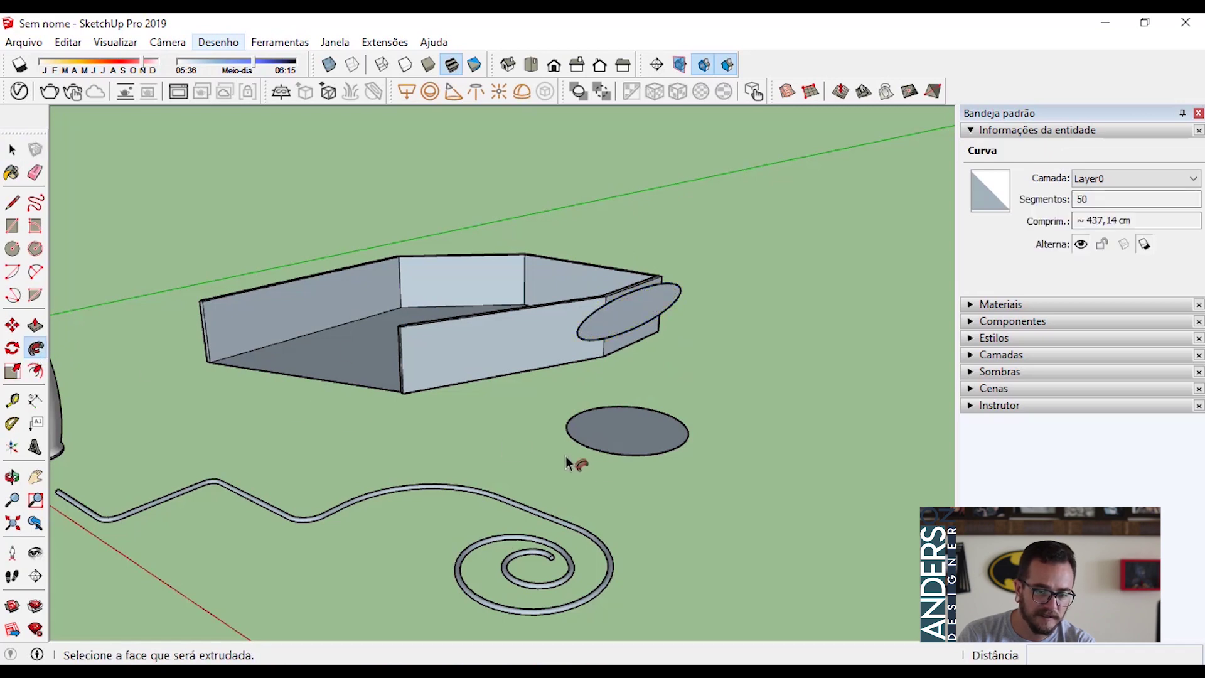
left_click(649, 443)
middle_click_drag(777, 318, 640, 347)
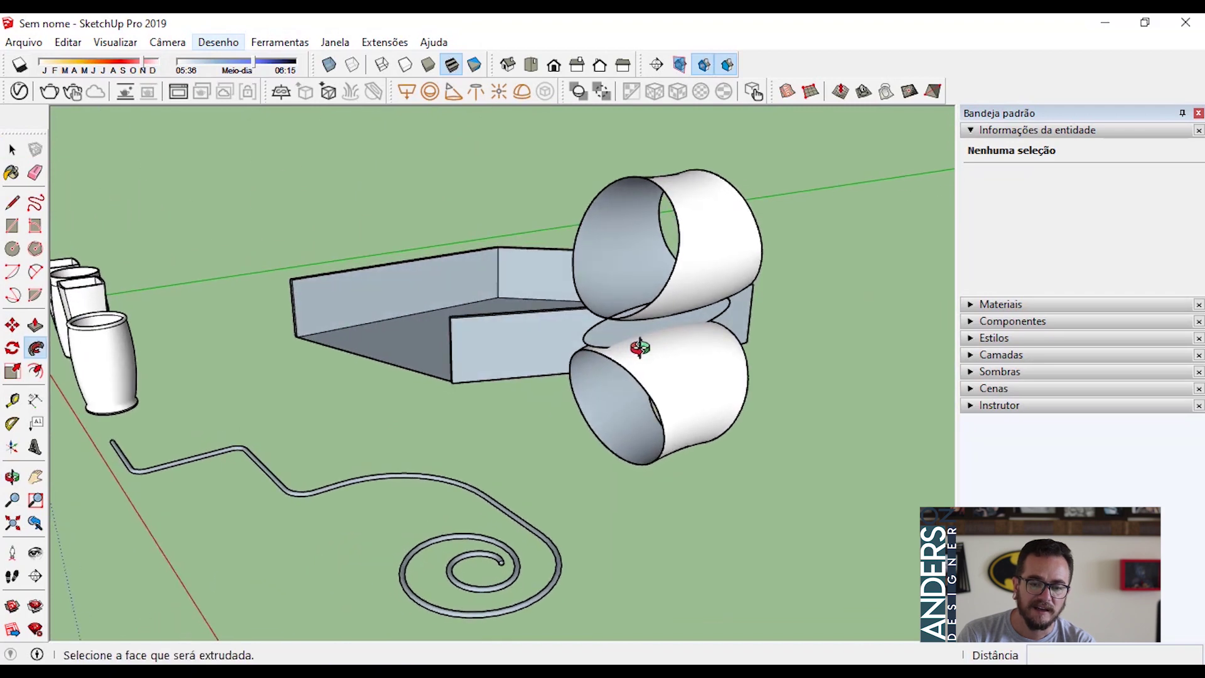